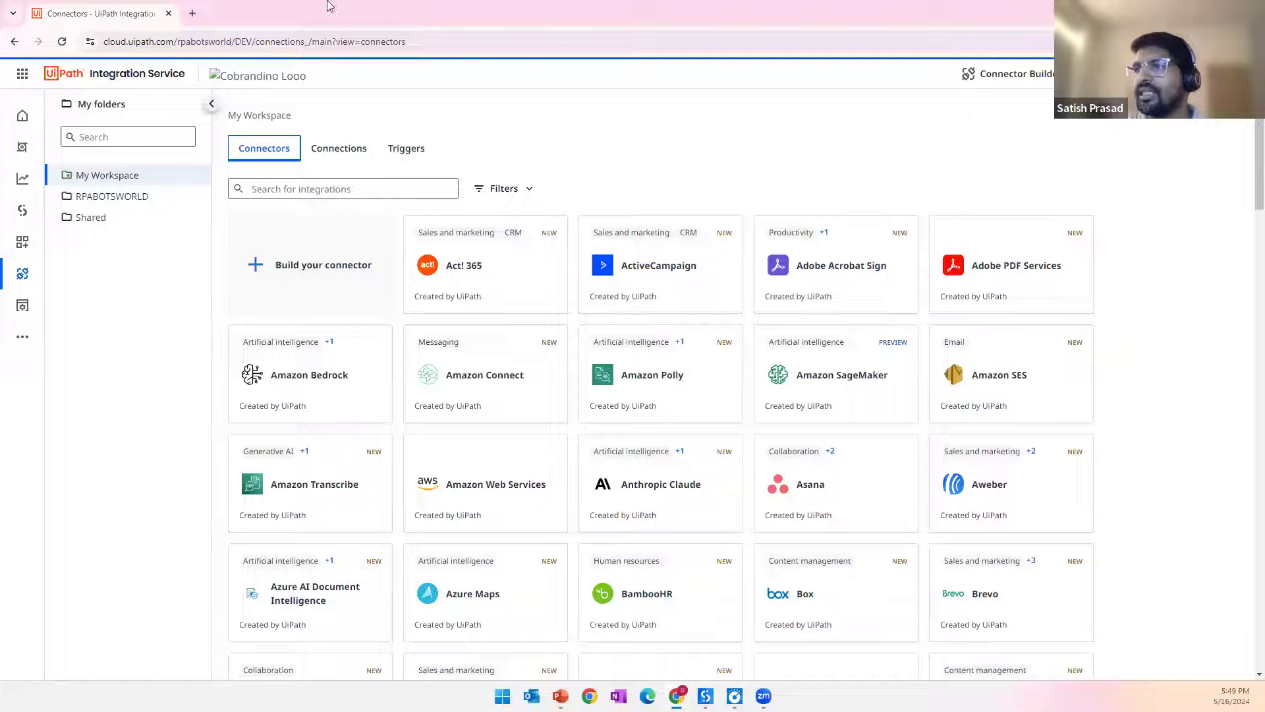
Step: Open the Swagger UI page at petstore.swagger.io in a new browser tab
{"action": "left_click", "coordinate": [193, 13]}
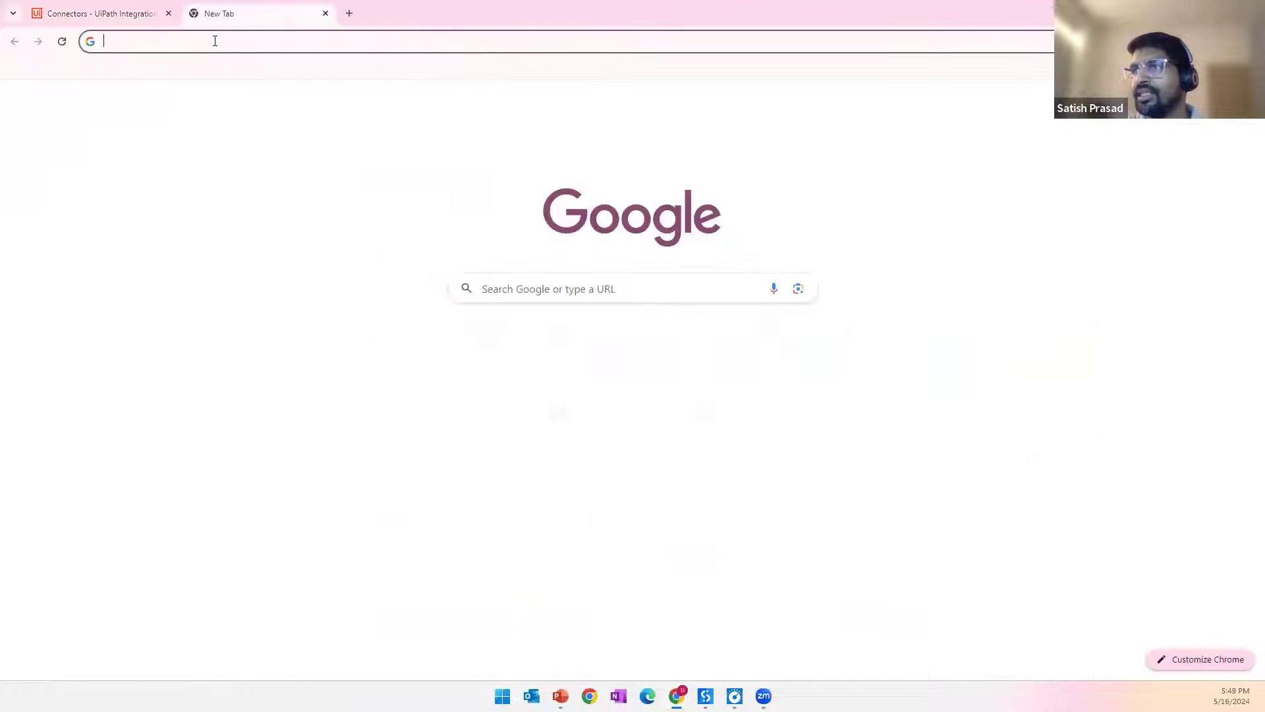
{"action": "left_click", "coordinate": [226, 41]}
{"action": "type", "text": "pet"}
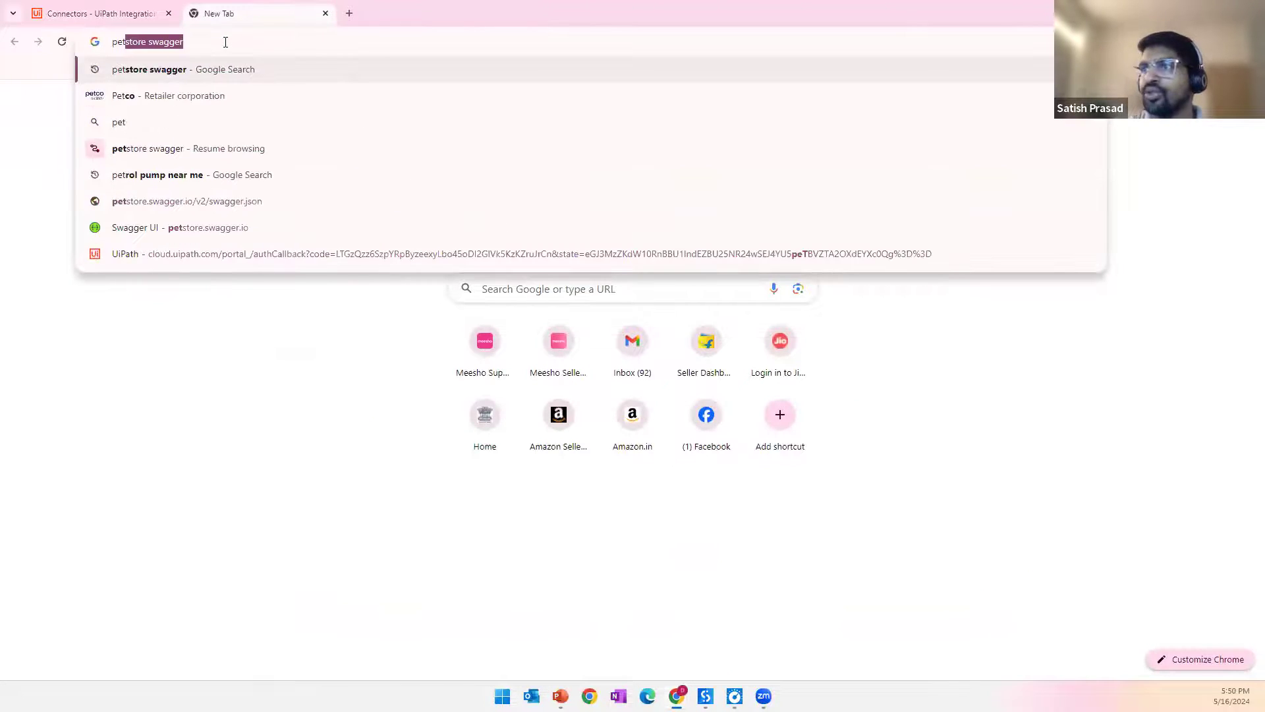
{"action": "left_click", "coordinate": [214, 226]}
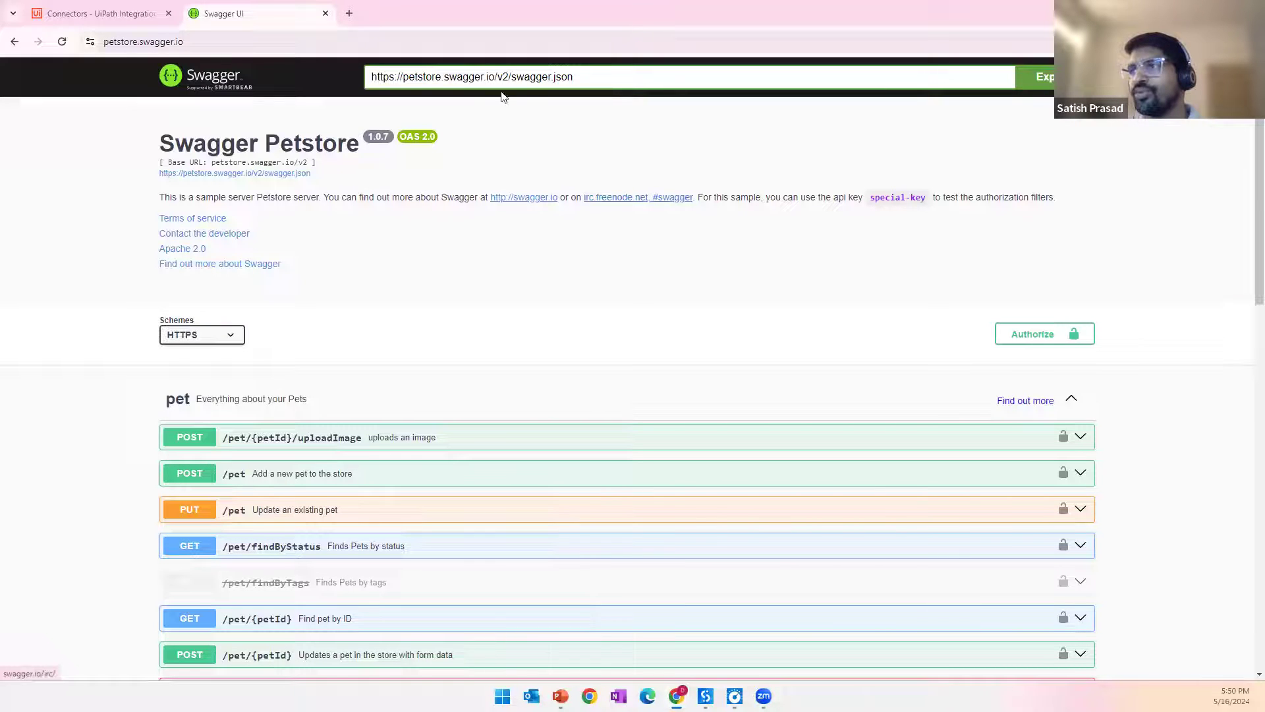
Step: Copy the address of the Petstore swagger.json definition and open it in a separate browser tab
{"action": "left_click_drag", "start_coordinate": [187, 42], "coordinate": [103, 41]}
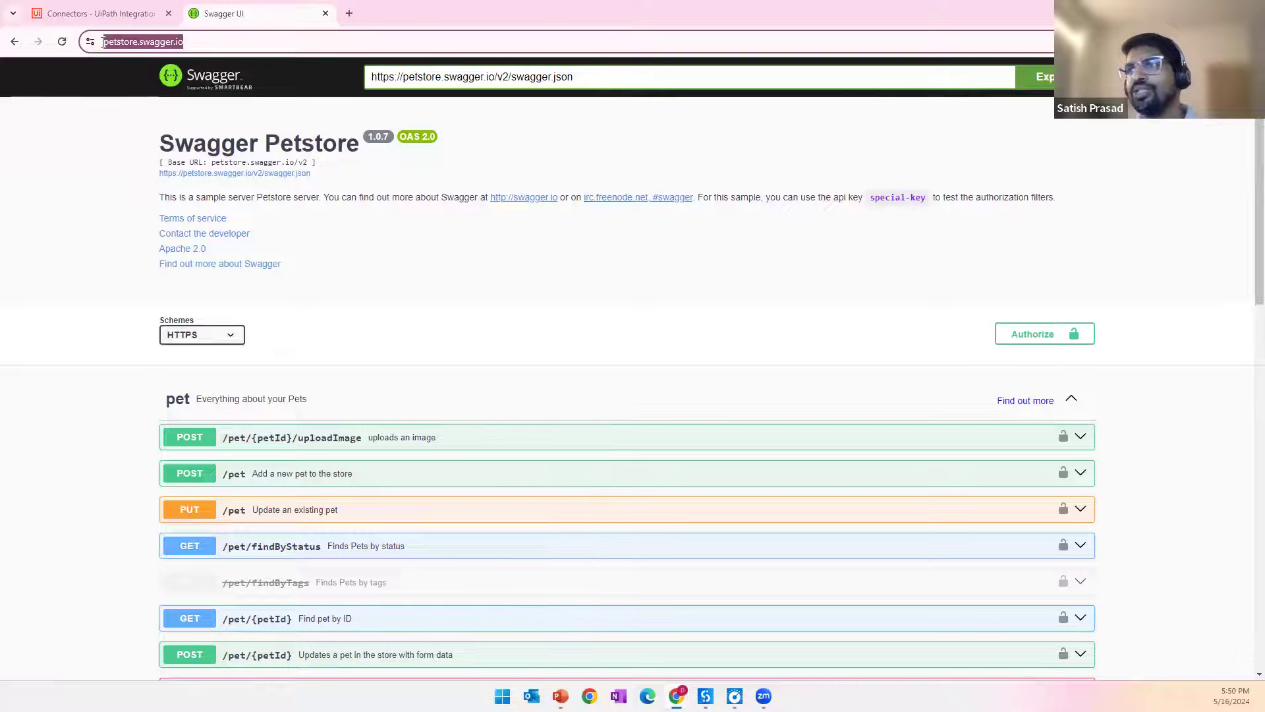
{"action": "right_click", "coordinate": [266, 176]}
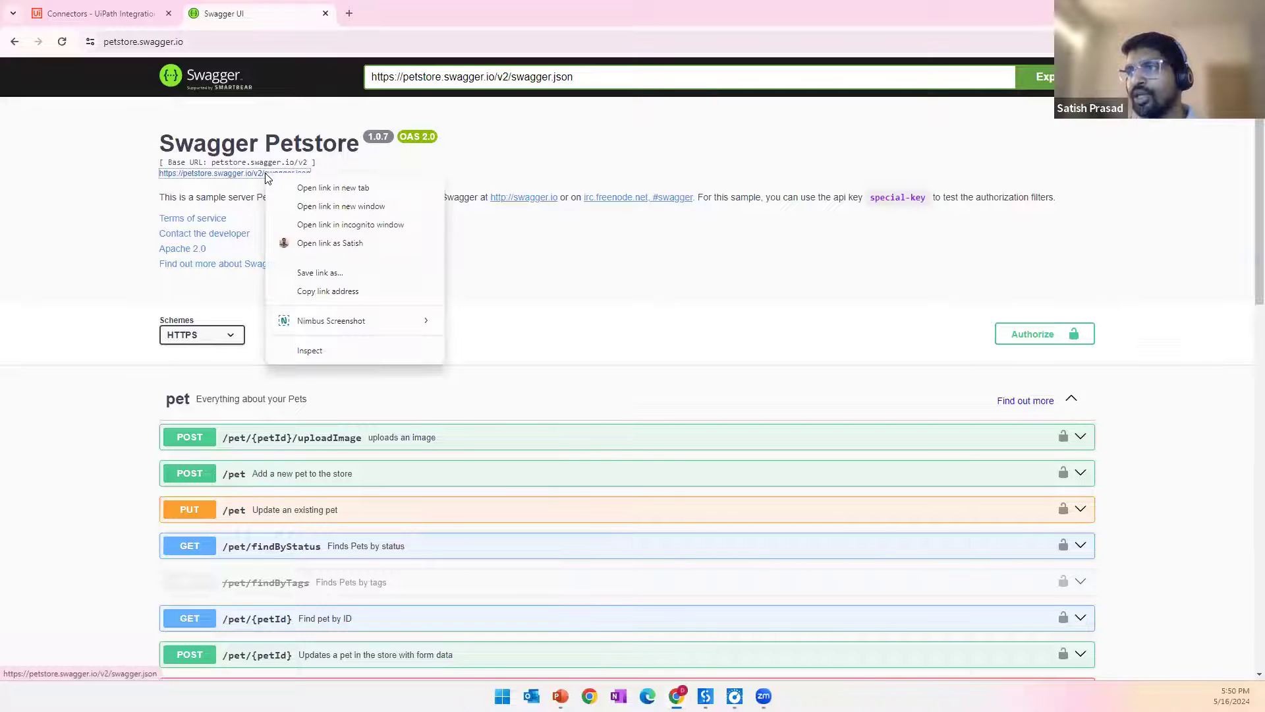
{"action": "left_click", "coordinate": [322, 290]}
{"action": "left_click", "coordinate": [348, 13]}
{"action": "right_click", "coordinate": [315, 39]}
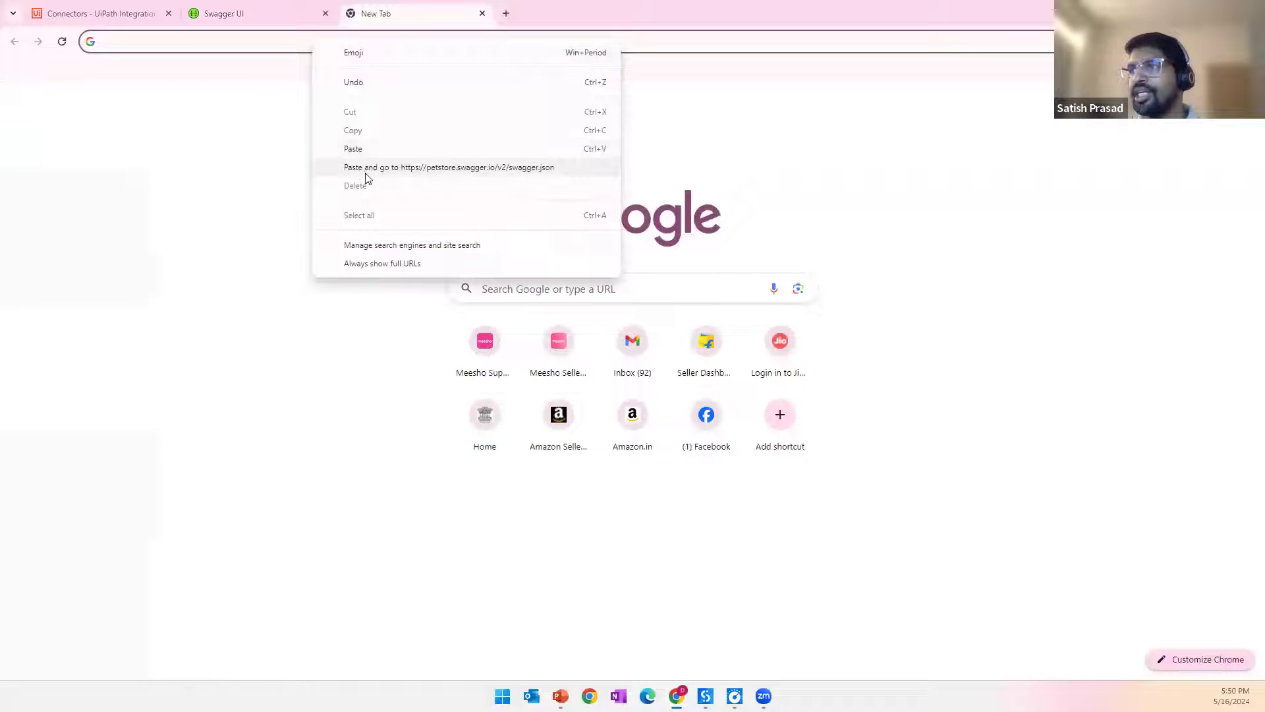
{"action": "left_click", "coordinate": [371, 168]}
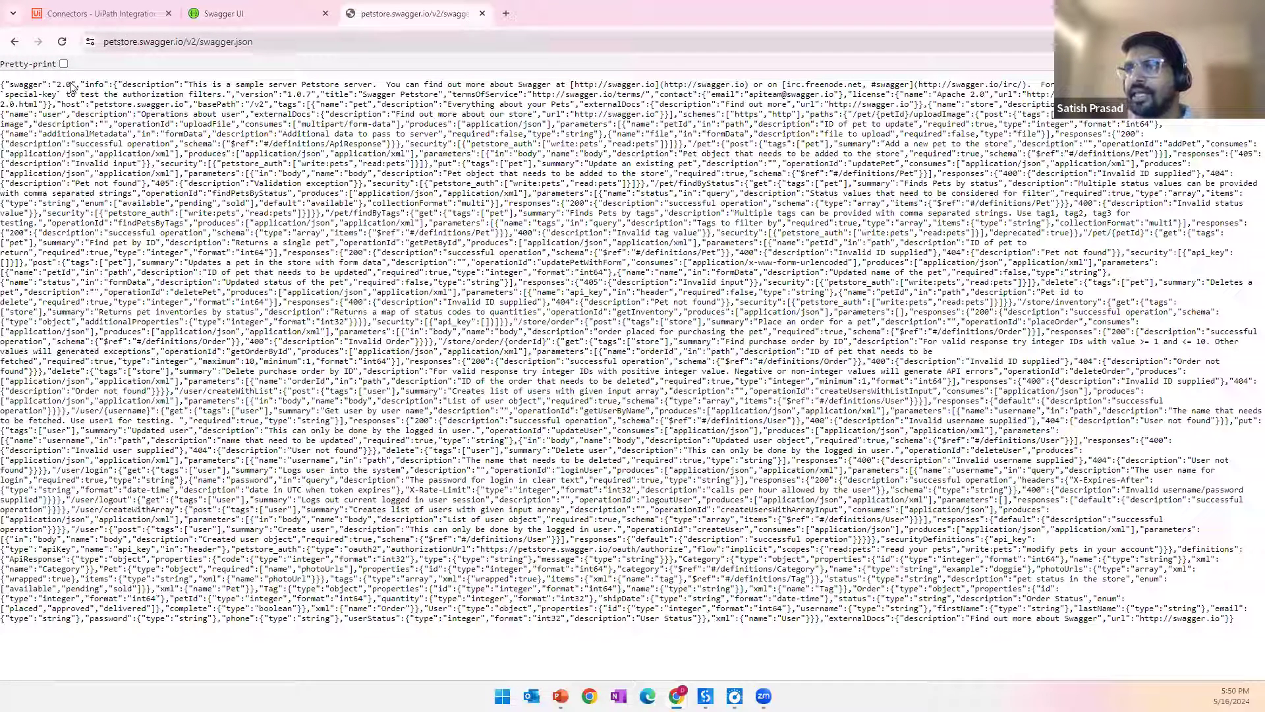
{"action": "left_click_drag", "start_coordinate": [284, 42], "coordinate": [104, 46]}
Step: Start a new connector in UiPath Connector Builder from an API definition, with a URL as its source
{"action": "left_click", "coordinate": [110, 19]}
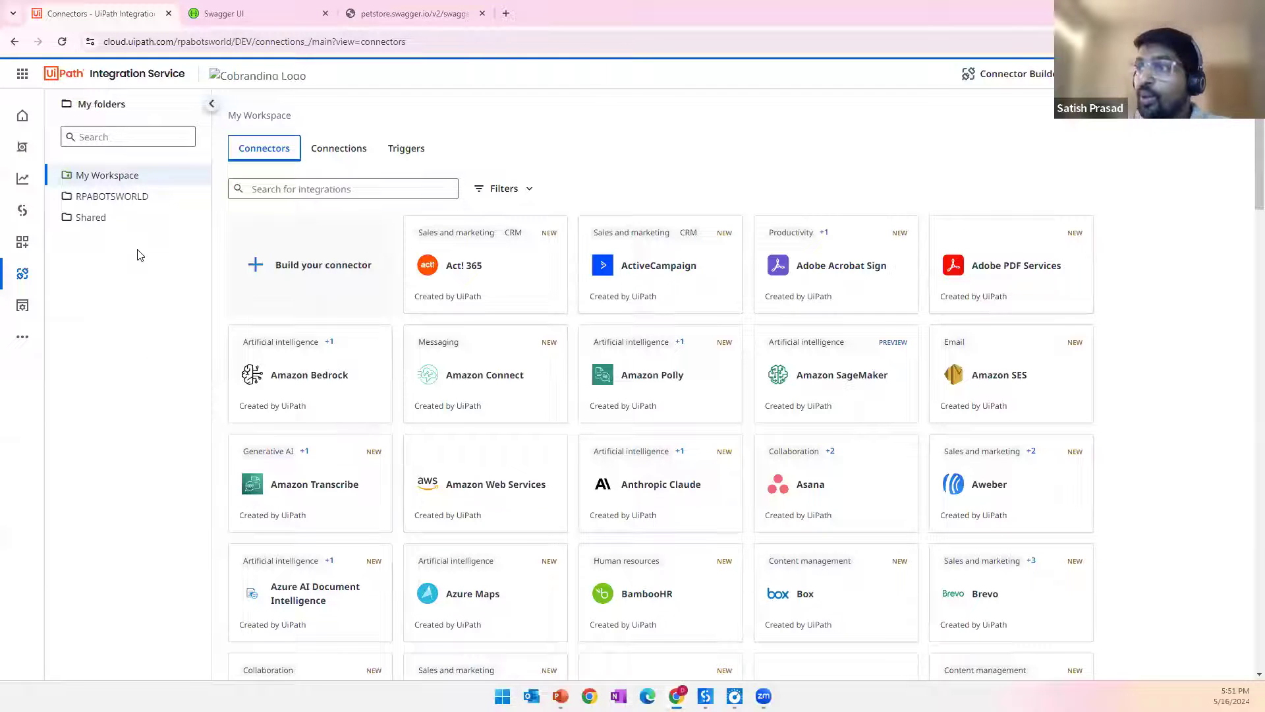
{"action": "left_click", "coordinate": [1010, 77]}
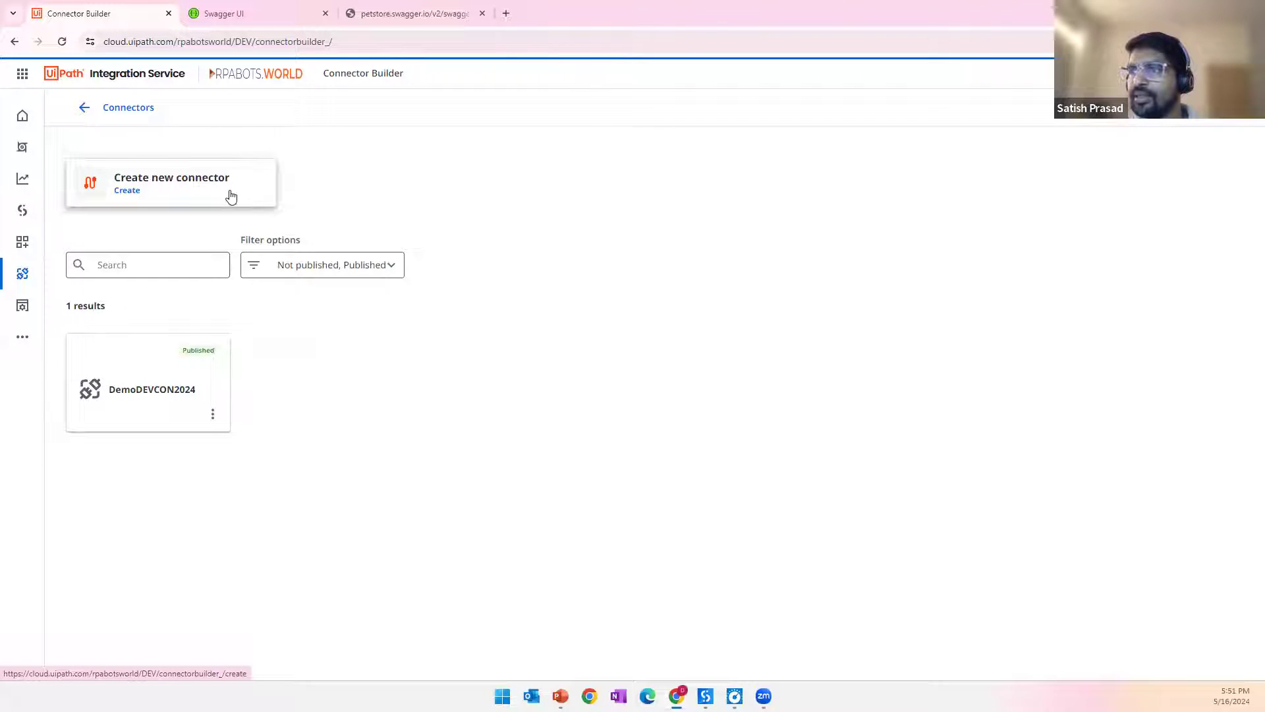
{"action": "left_click", "coordinate": [168, 196]}
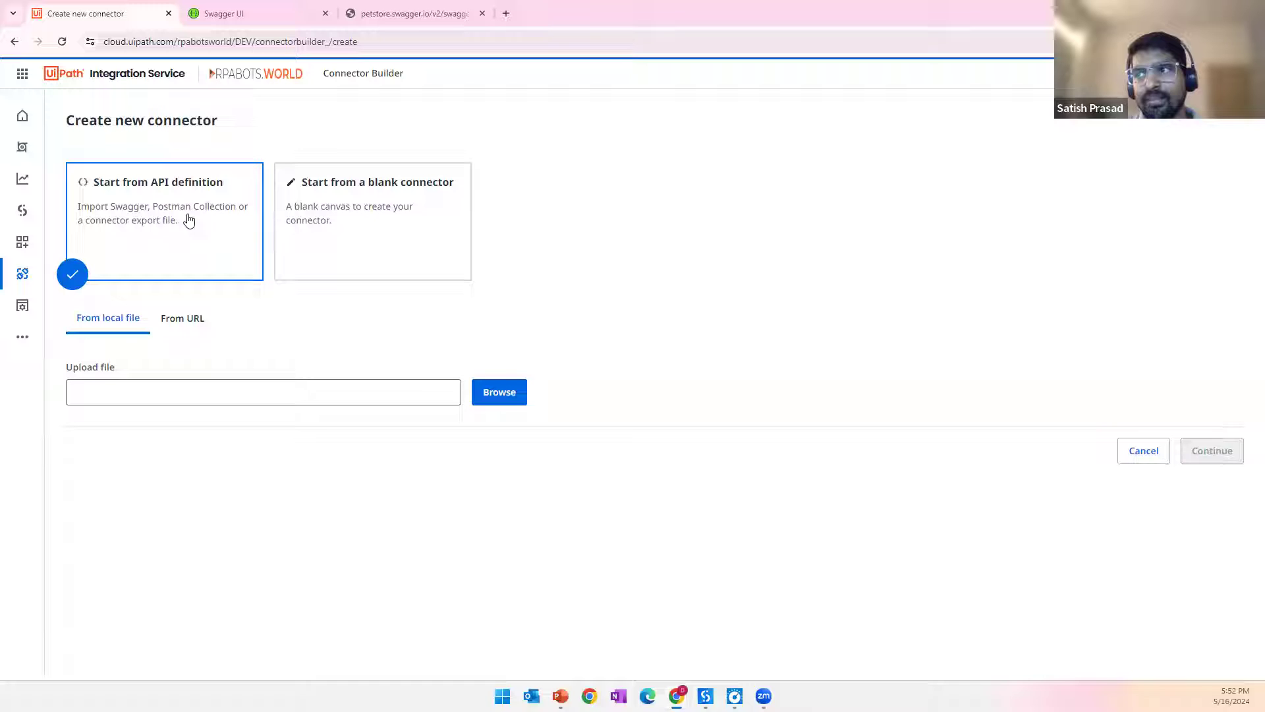
{"action": "left_click", "coordinate": [187, 323]}
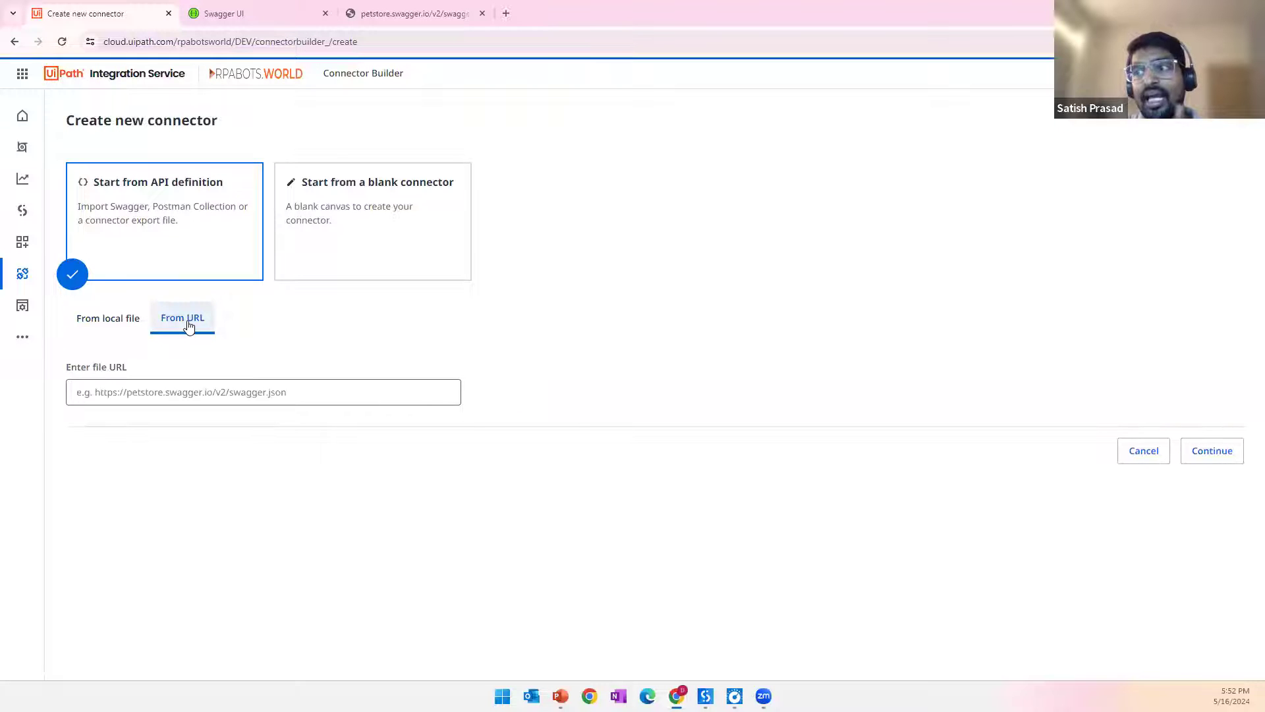
{"action": "left_click", "coordinate": [261, 13]}
{"action": "right_click", "coordinate": [282, 174]}
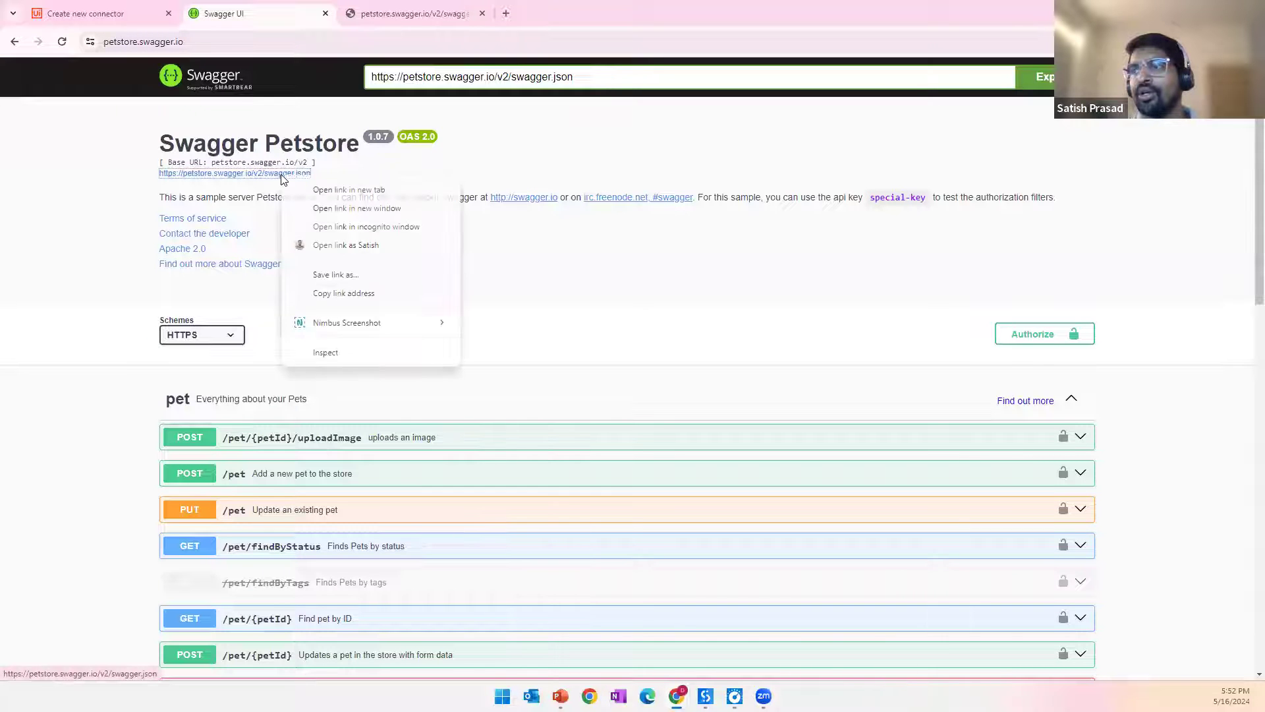
{"action": "left_click", "coordinate": [337, 290]}
{"action": "left_click", "coordinate": [85, 13]}
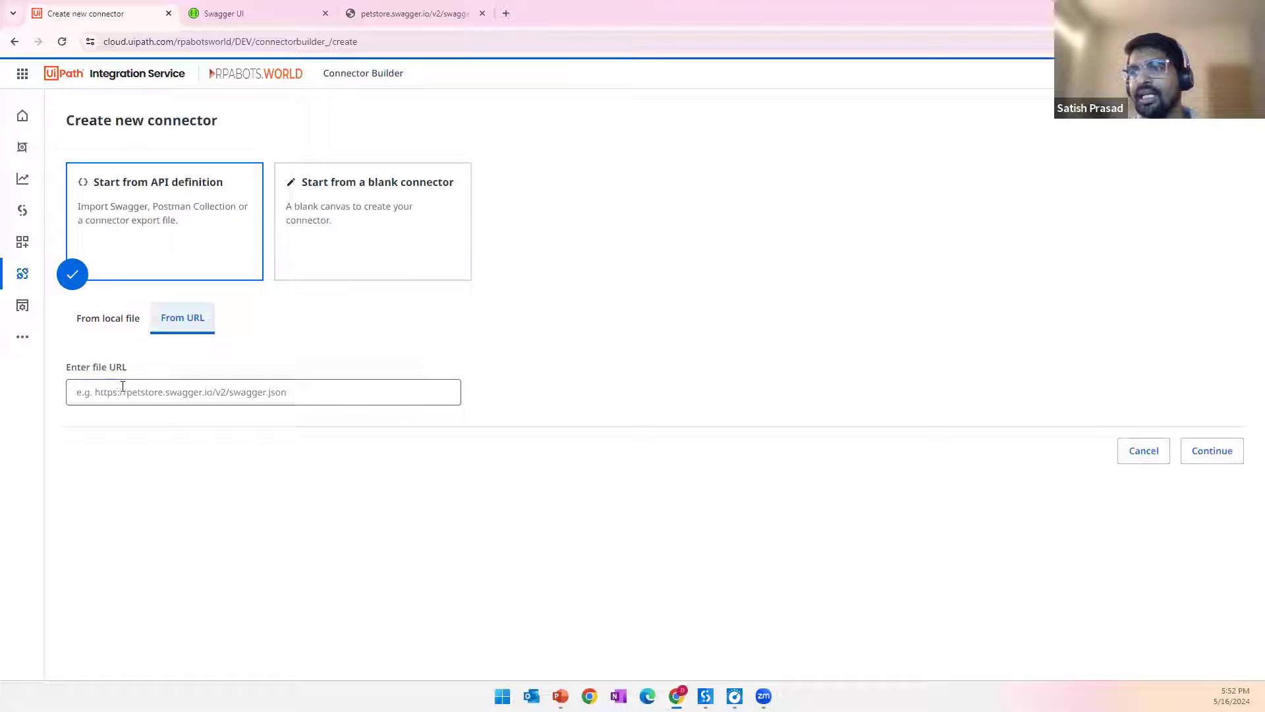
{"action": "left_click", "coordinate": [121, 391]}
{"action": "key", "text": "ctrl+v"}
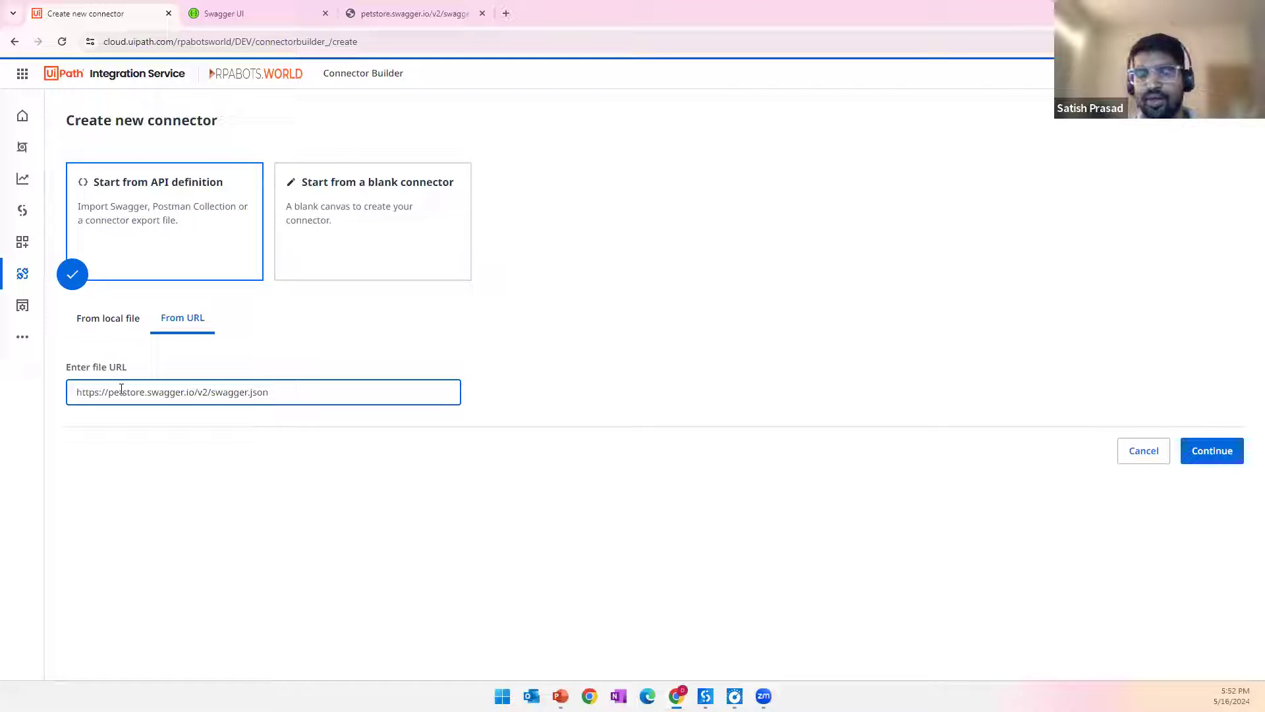
{"action": "left_click", "coordinate": [1223, 458]}
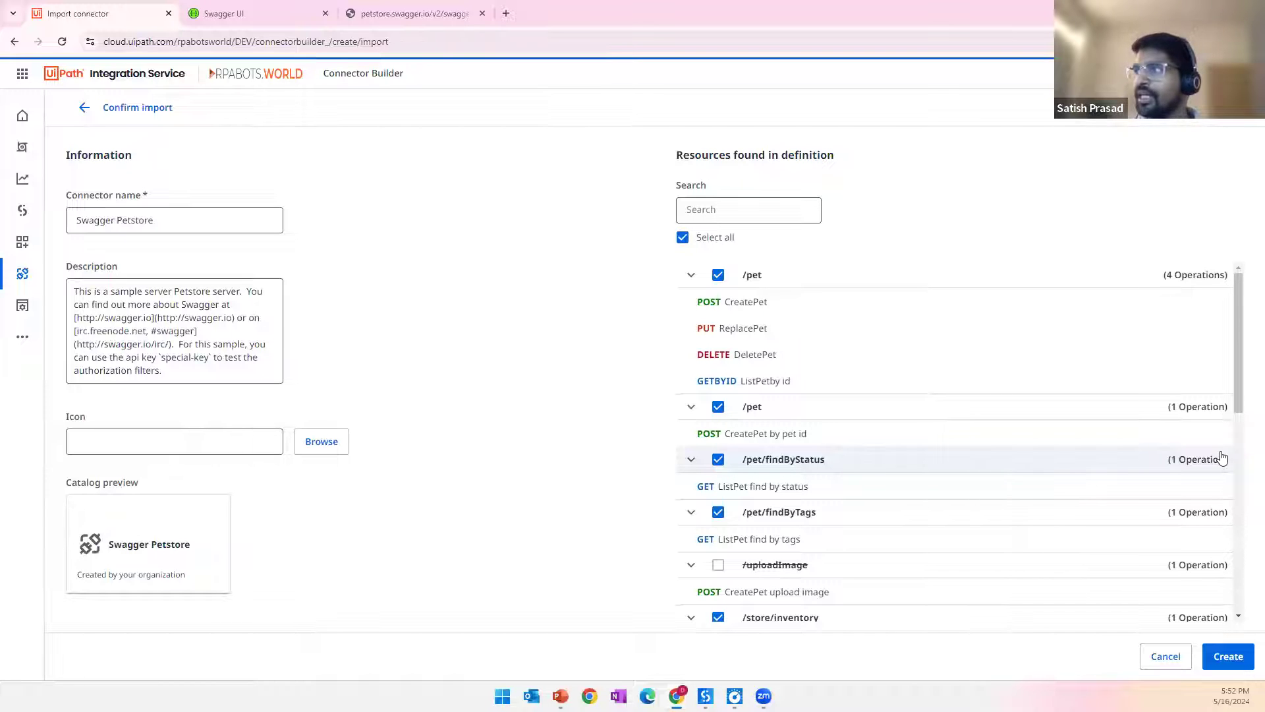
Step: Review the resources found in the definition, collapsing the pet and uploadImage groups
{"action": "left_click", "coordinate": [691, 276]}
{"action": "left_click", "coordinate": [690, 302]}
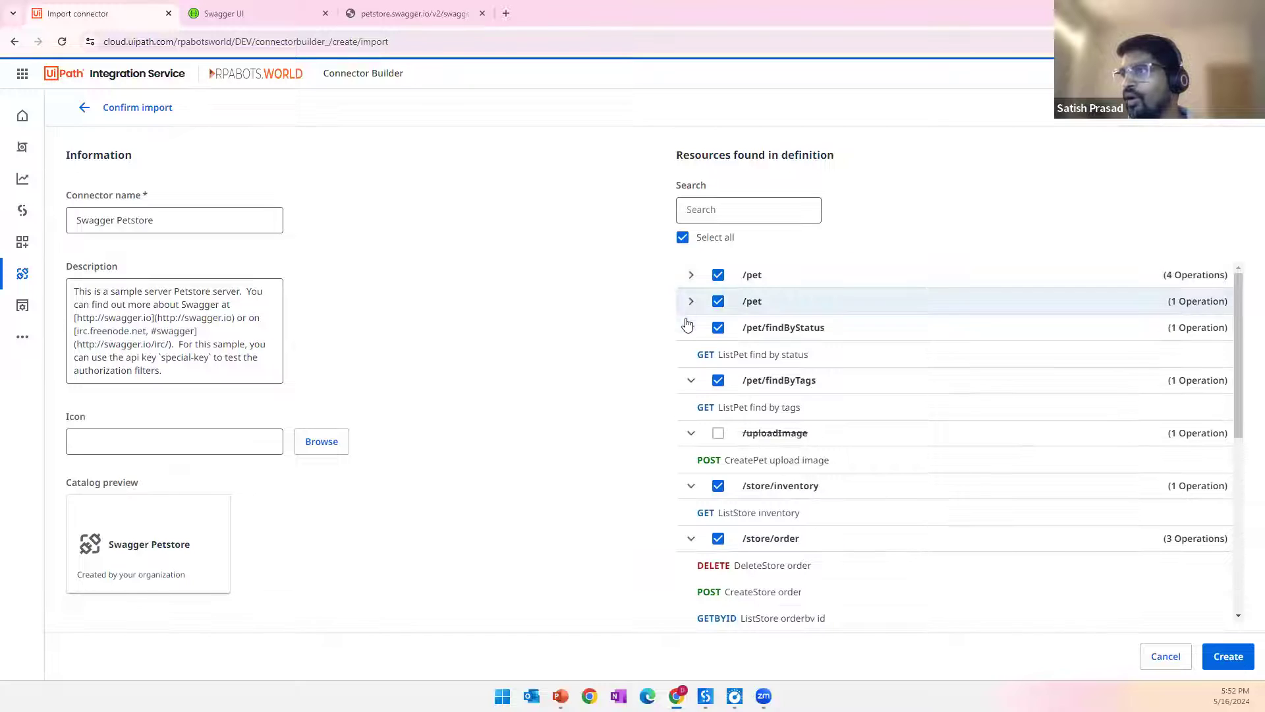
{"action": "left_click", "coordinate": [692, 327]}
{"action": "left_click", "coordinate": [691, 354]}
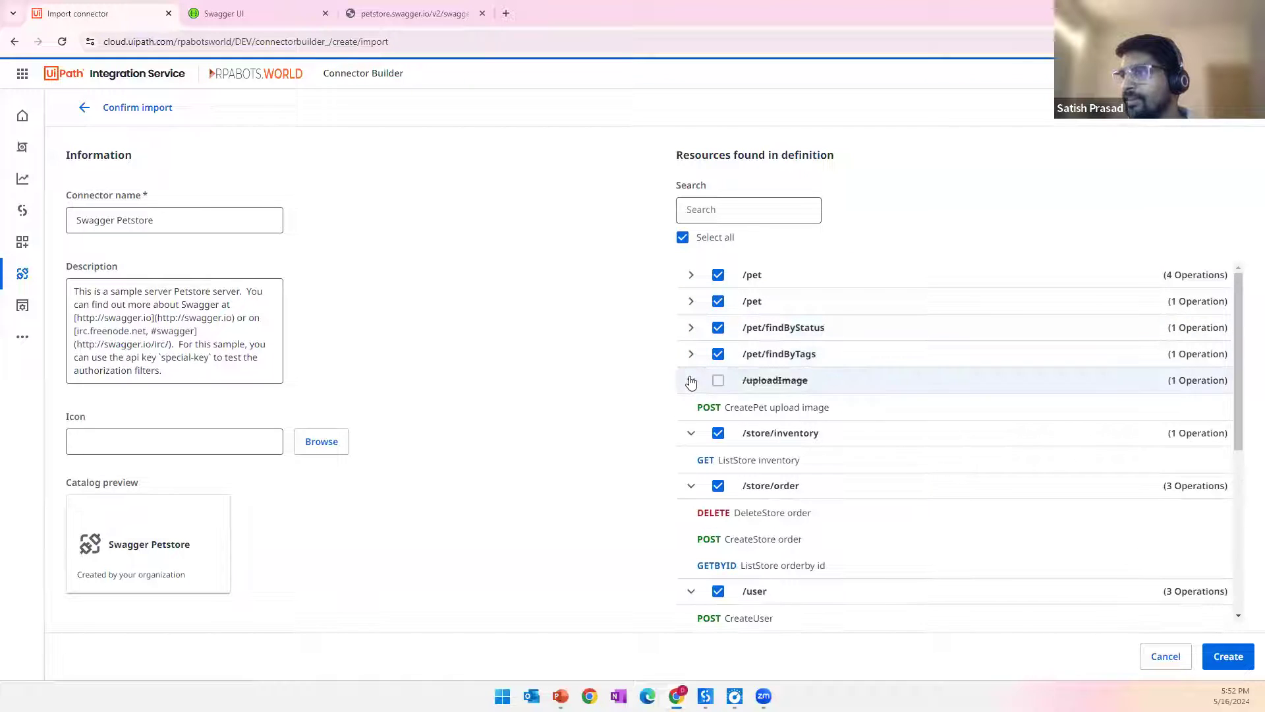
{"action": "left_click", "coordinate": [691, 381]}
{"action": "scroll", "coordinate": [822, 330], "scroll_direction": "down", "scroll_amount": 5}
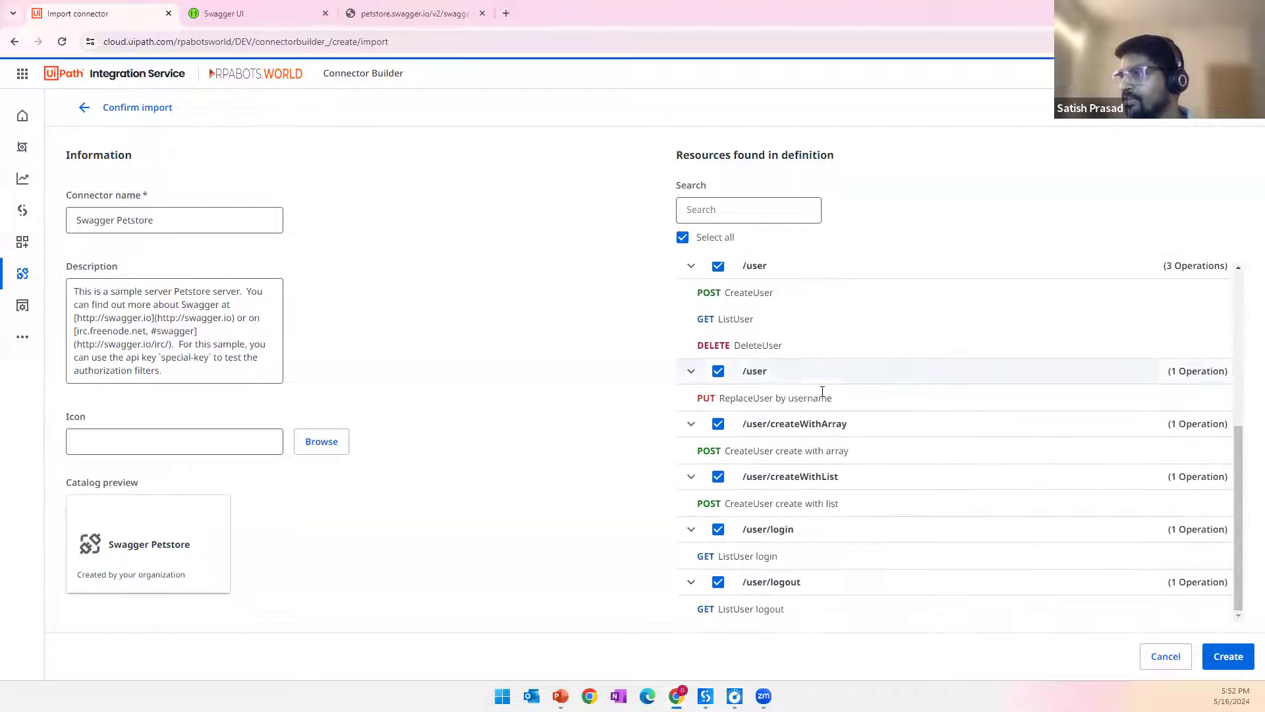
{"action": "scroll", "coordinate": [824, 494], "scroll_direction": "up", "scroll_amount": 5}
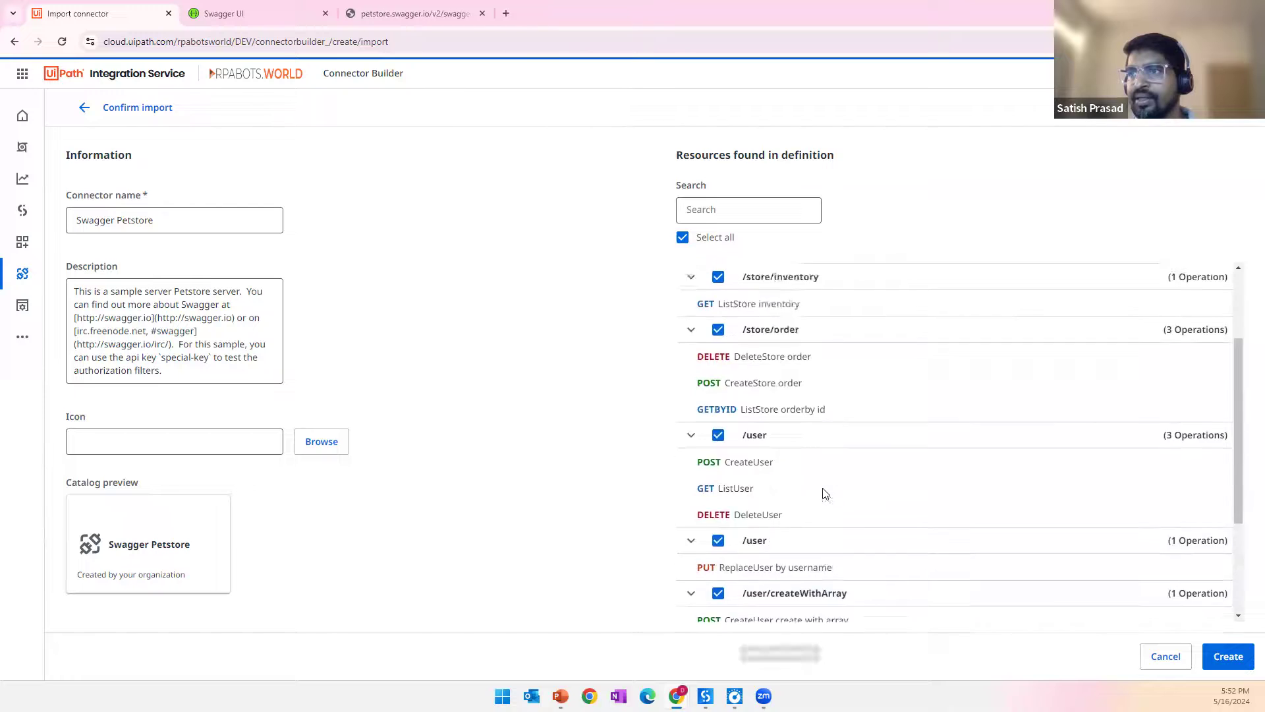
Step: Rename the connector as DemoEvent
{"action": "left_click", "coordinate": [130, 220]}
{"action": "key", "text": "ctrl+a"}
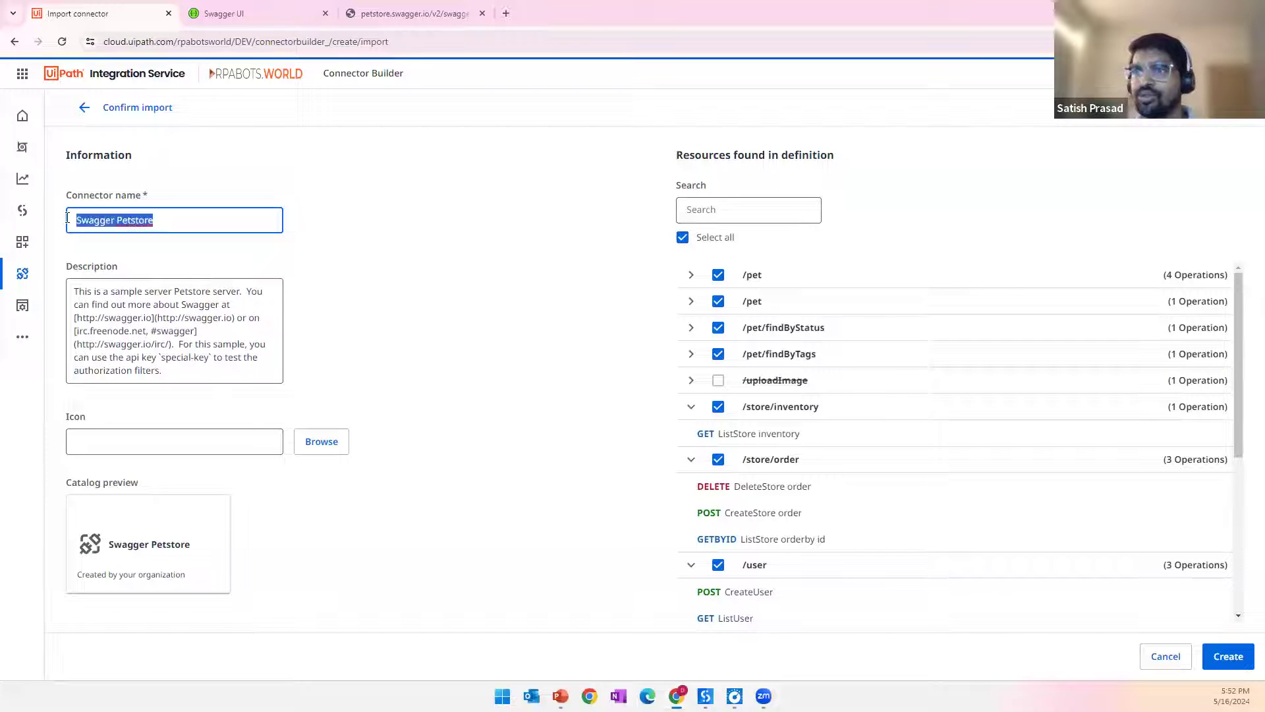
{"action": "key", "text": "BackSpace"}
{"action": "type", "text": "D"}
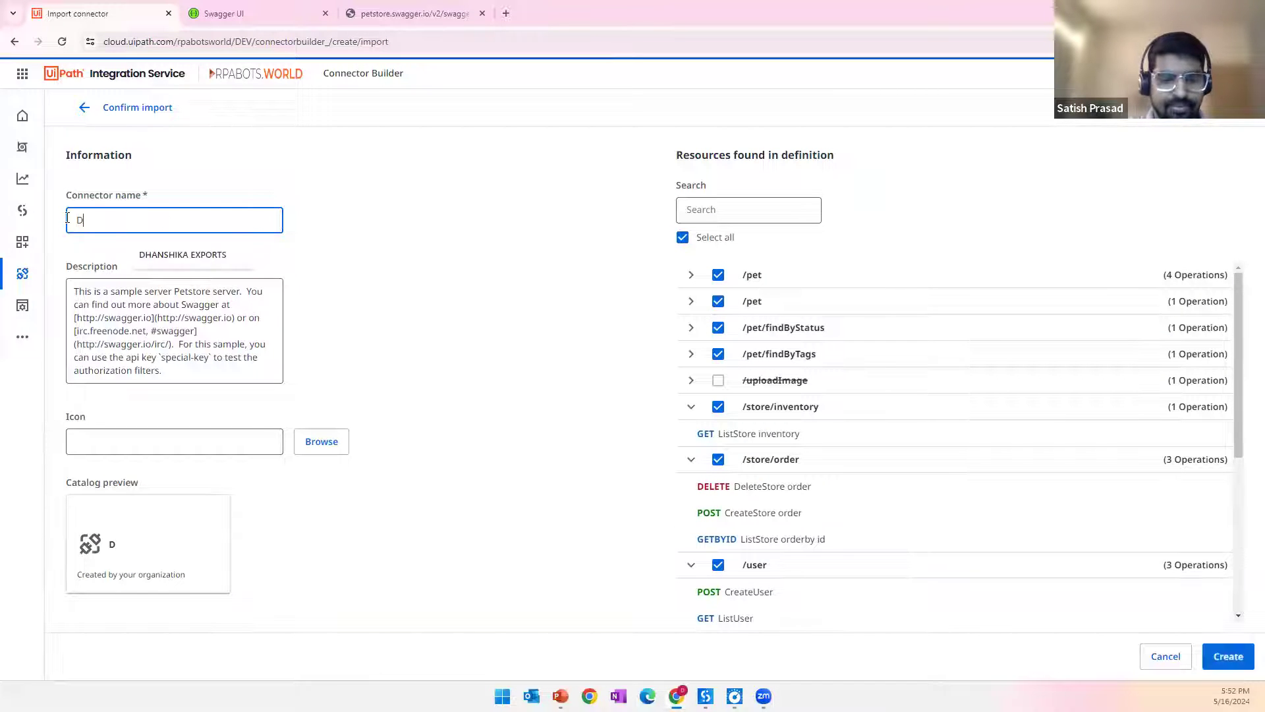
{"action": "type", "text": "emoEvent"}
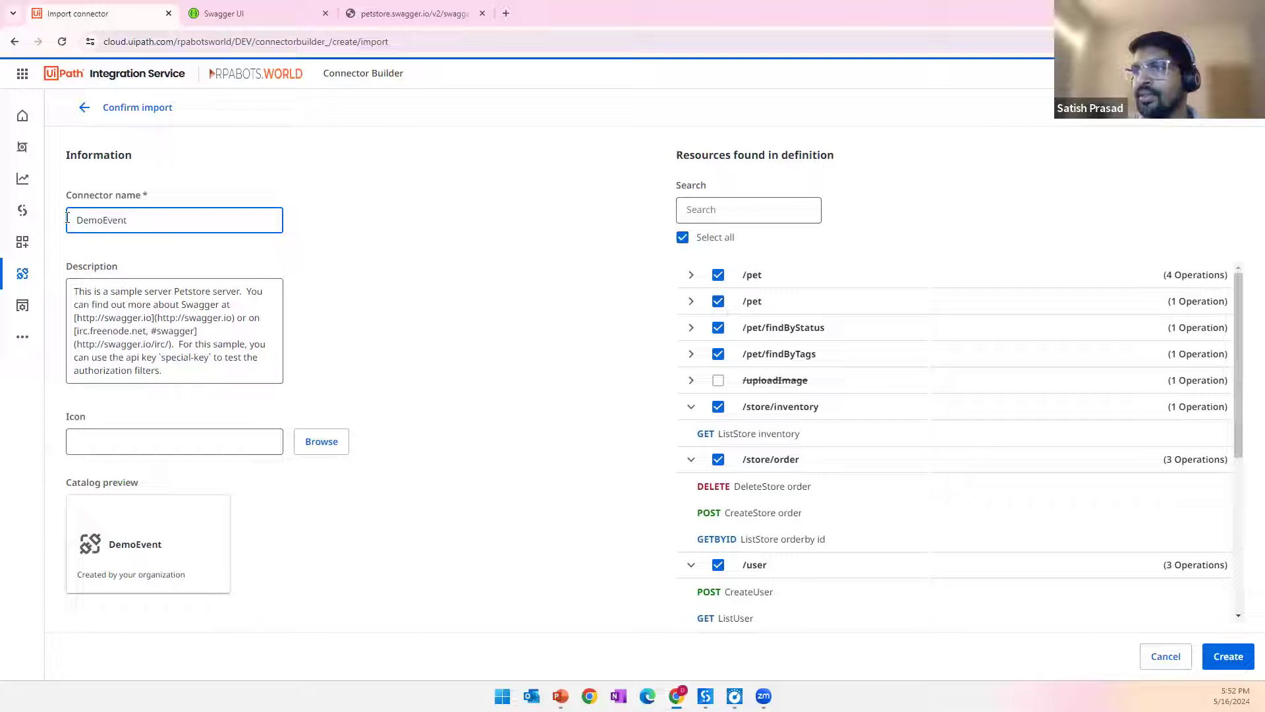
{"action": "left_click", "coordinate": [430, 301]}
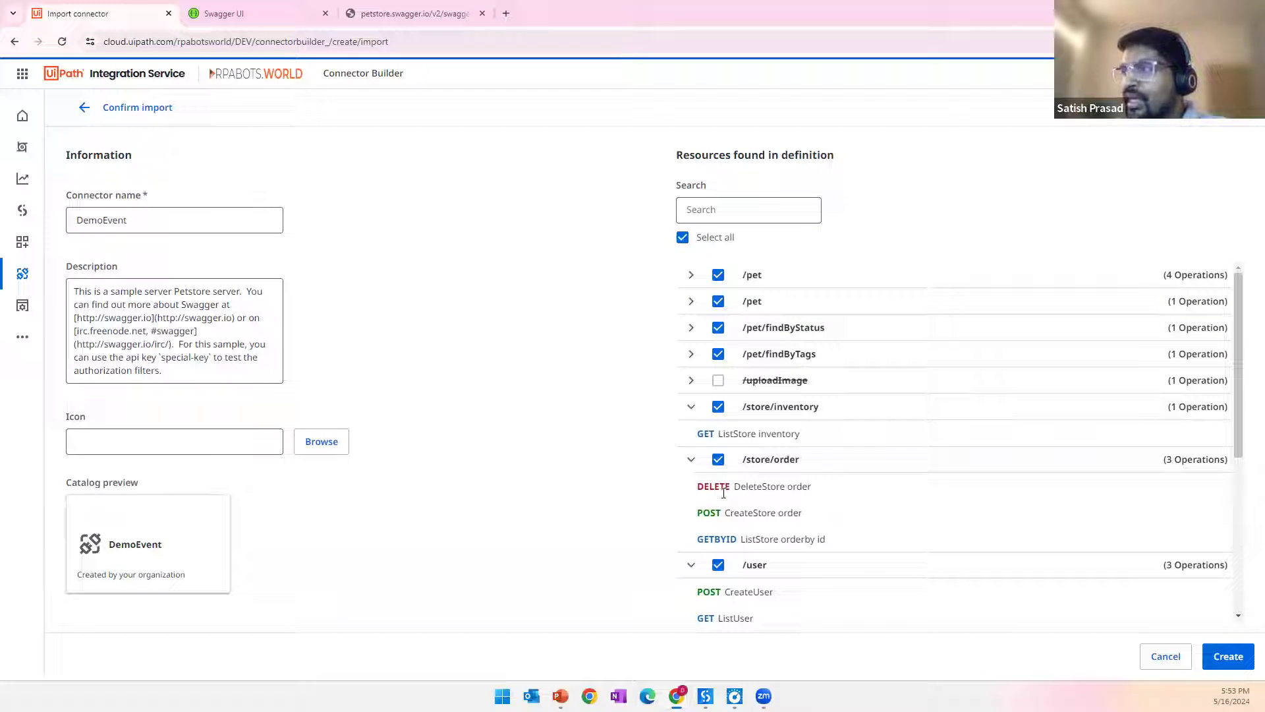
Step: Exclude the /pet/findByTags resource from the import and create the DemoEvent connector
{"action": "left_click", "coordinate": [692, 275]}
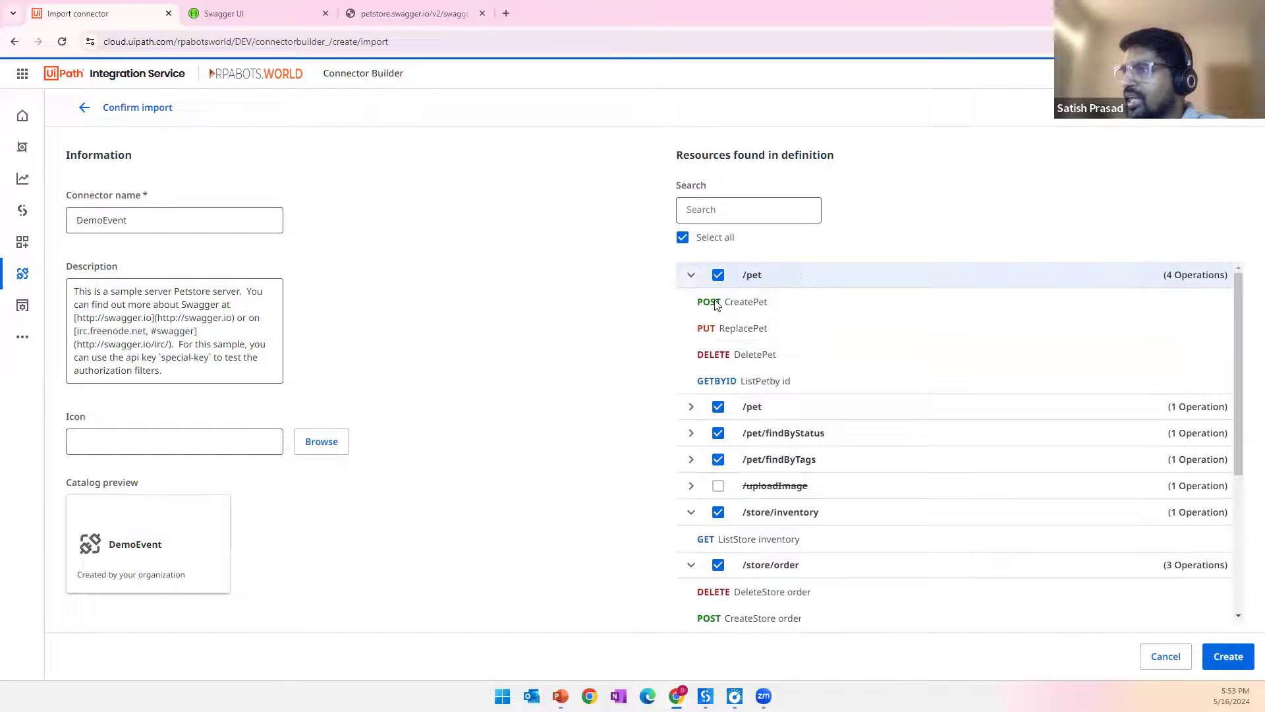
{"action": "left_click", "coordinate": [690, 276]}
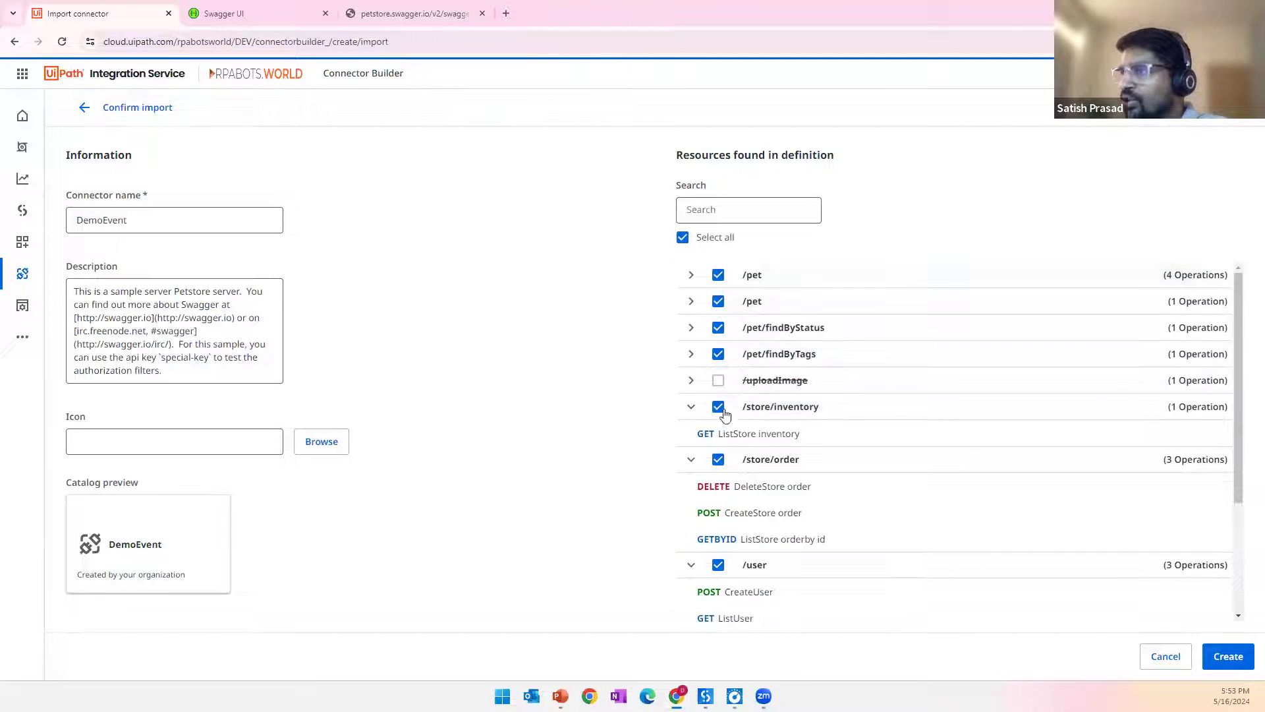
{"action": "scroll", "coordinate": [736, 444], "scroll_direction": "down", "scroll_amount": 3}
{"action": "scroll", "coordinate": [739, 488], "scroll_direction": "down", "scroll_amount": 2}
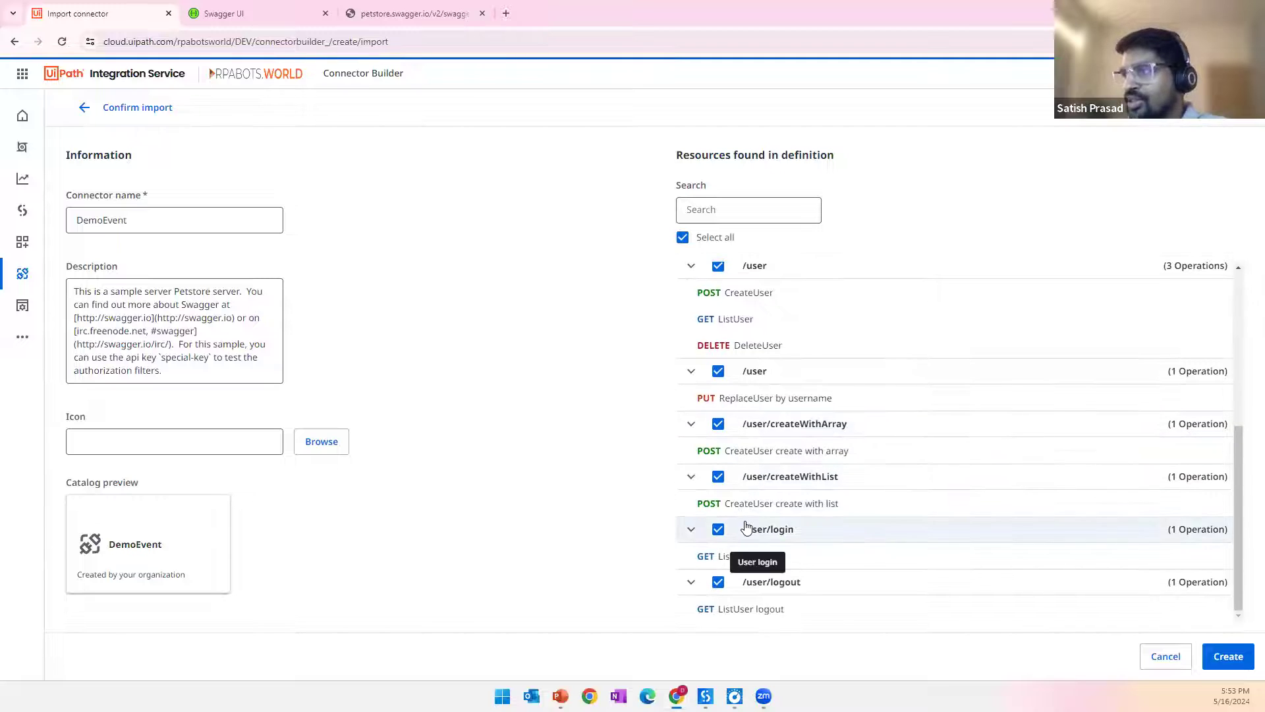
{"action": "scroll", "coordinate": [741, 521], "scroll_direction": "up", "scroll_amount": 5}
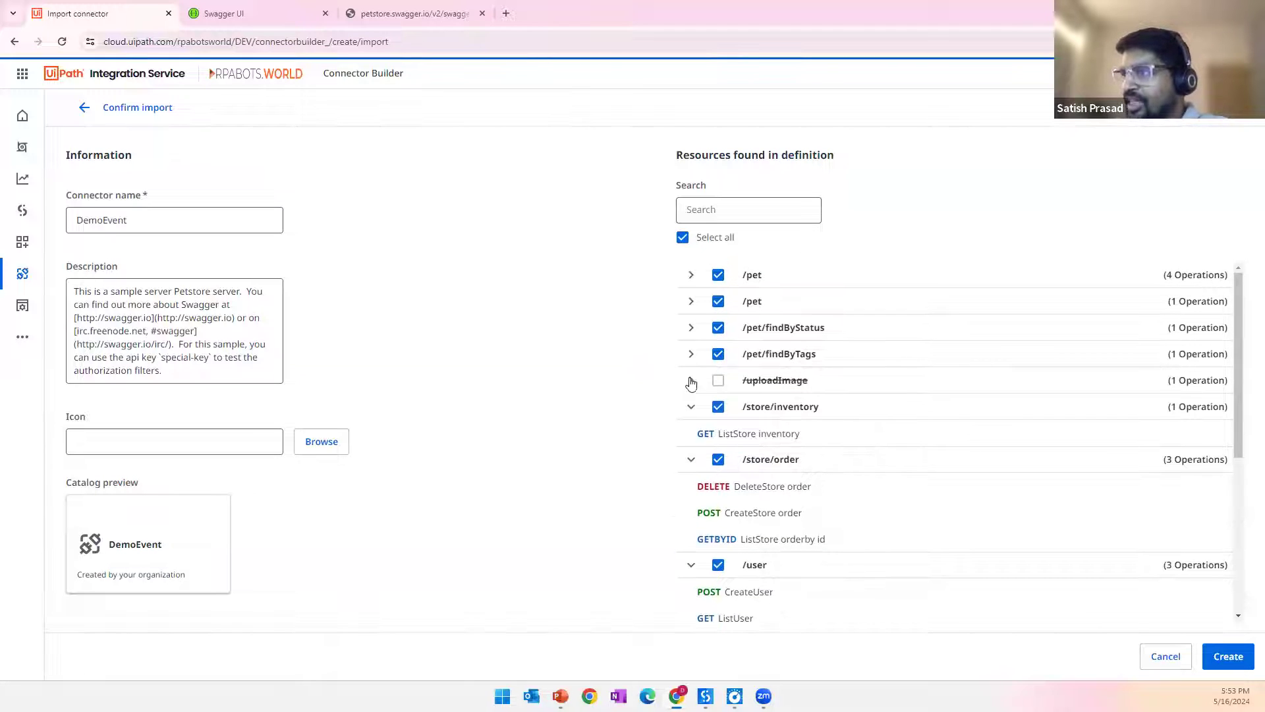
{"action": "left_click", "coordinate": [718, 355]}
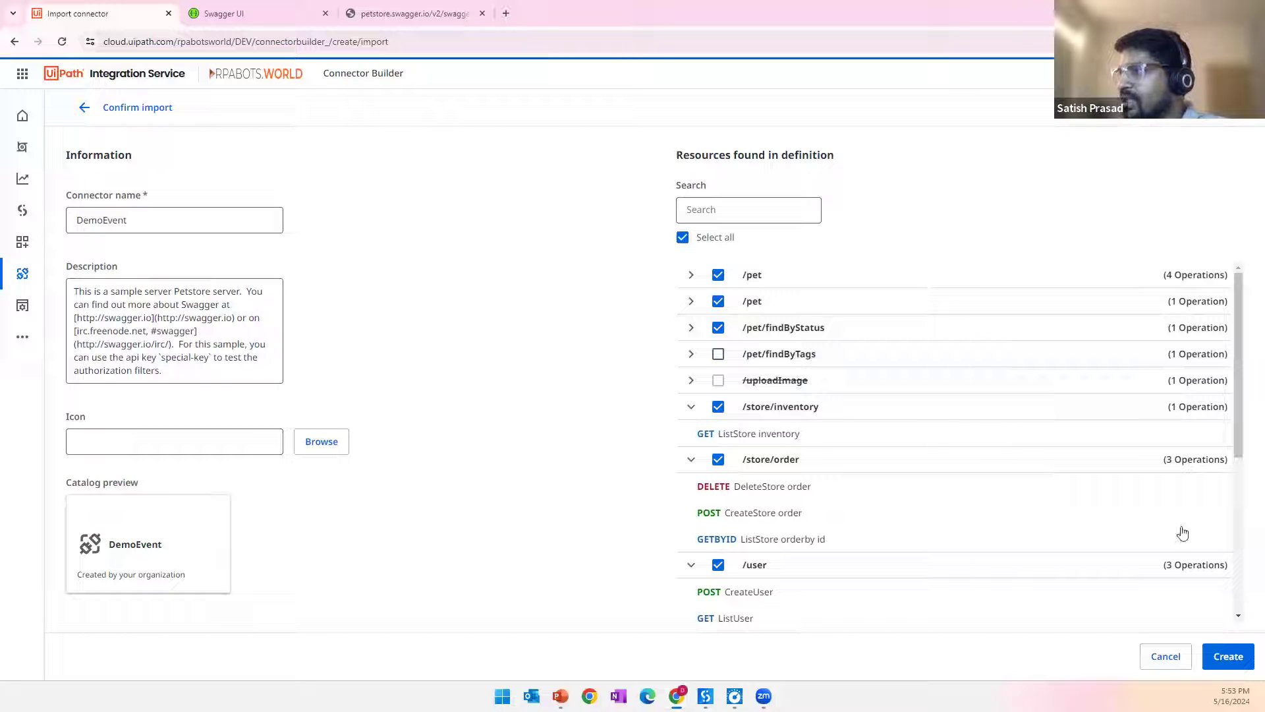
{"action": "left_click", "coordinate": [169, 226]}
{"action": "left_click", "coordinate": [1229, 659]}
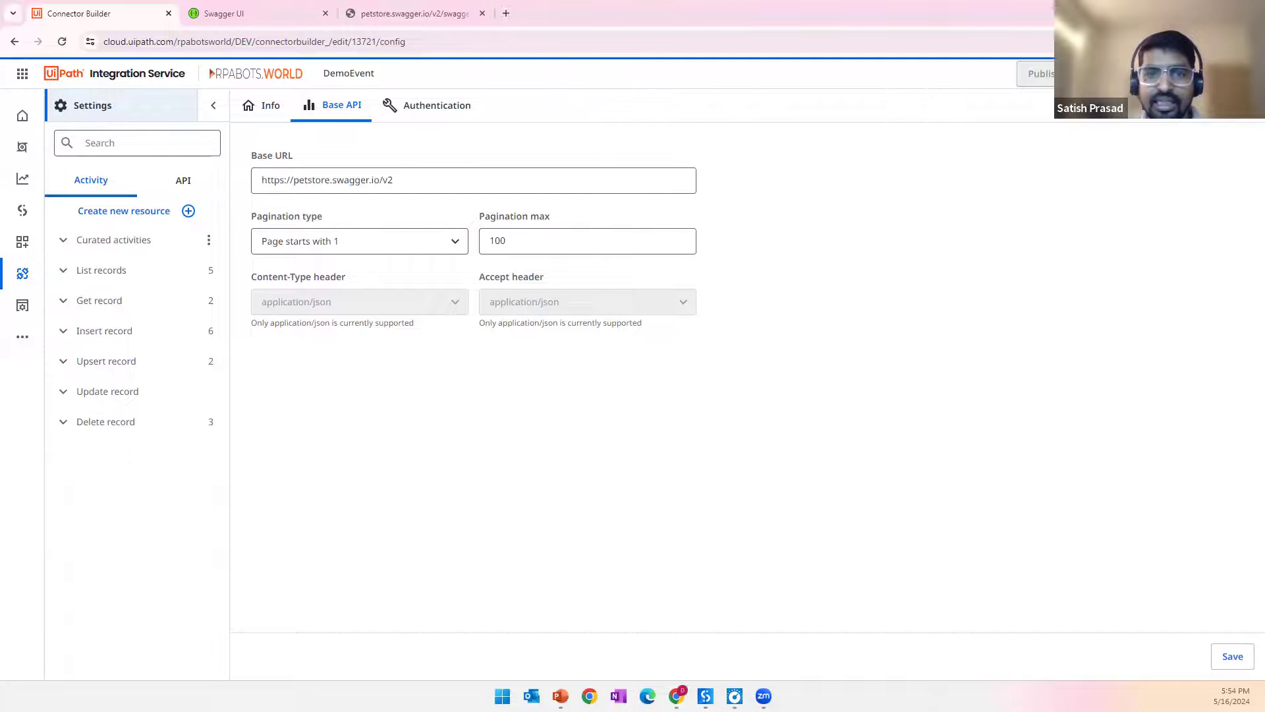
{"action": "key", "text": "alt+Tab"}
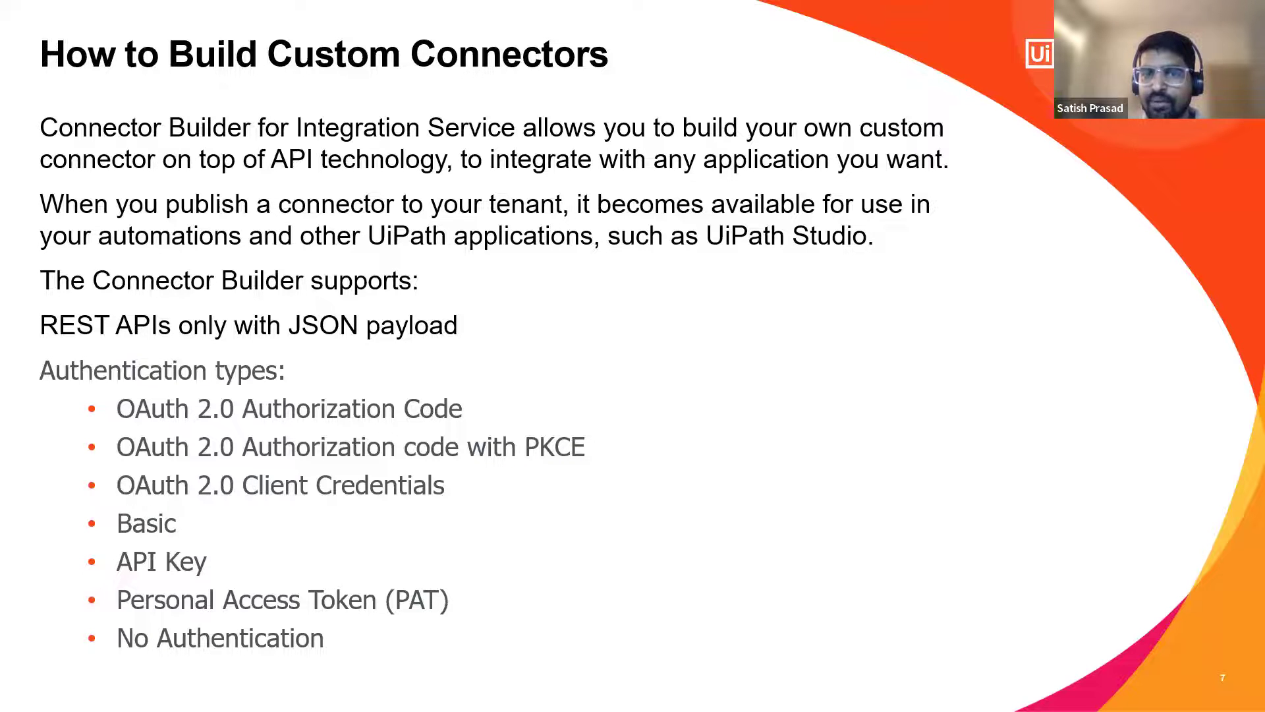
{"action": "key", "text": "alt+Tab"}
Step: Set the connector's authentication type to API key
{"action": "left_click", "coordinate": [437, 106]}
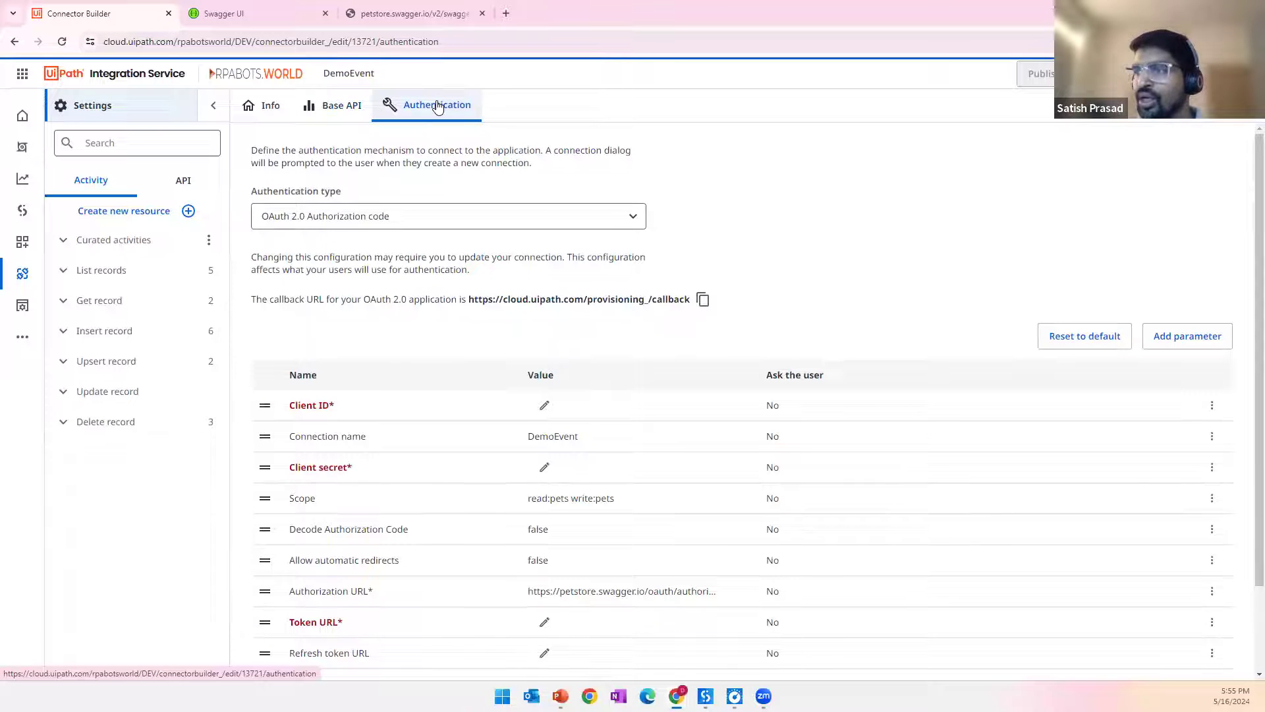
{"action": "left_click", "coordinate": [449, 217]}
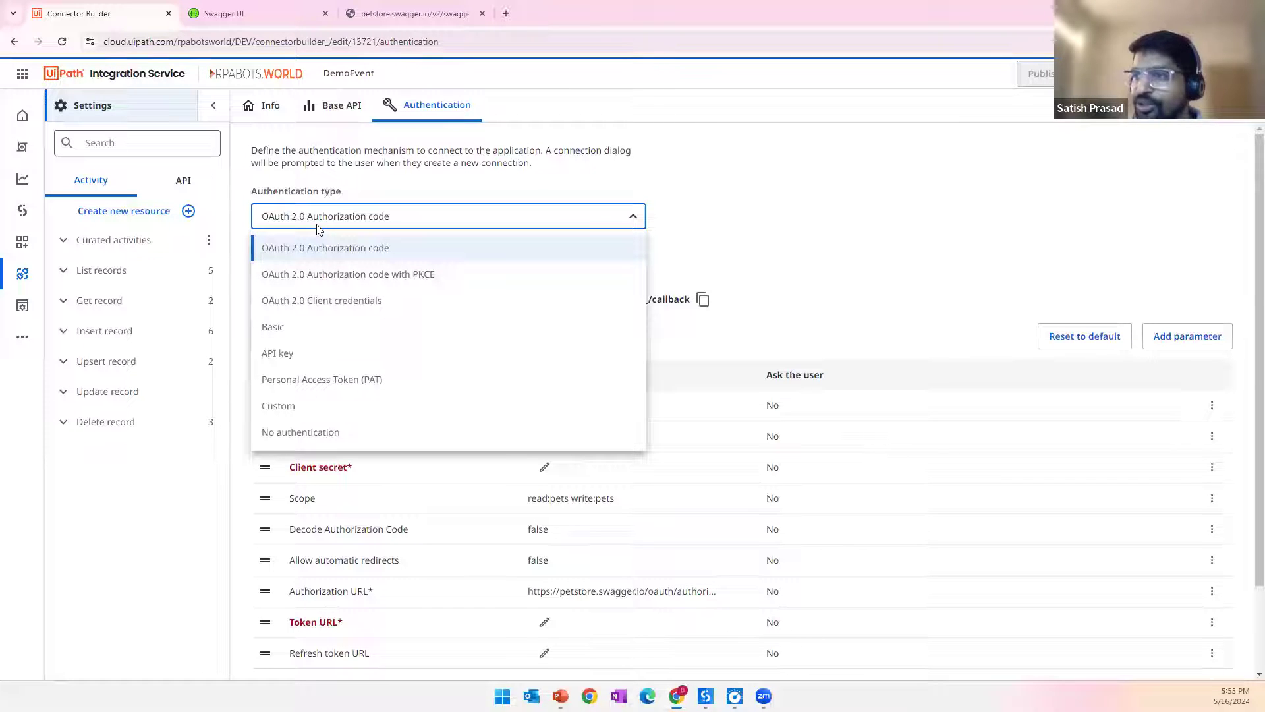
{"action": "left_click", "coordinate": [291, 352]}
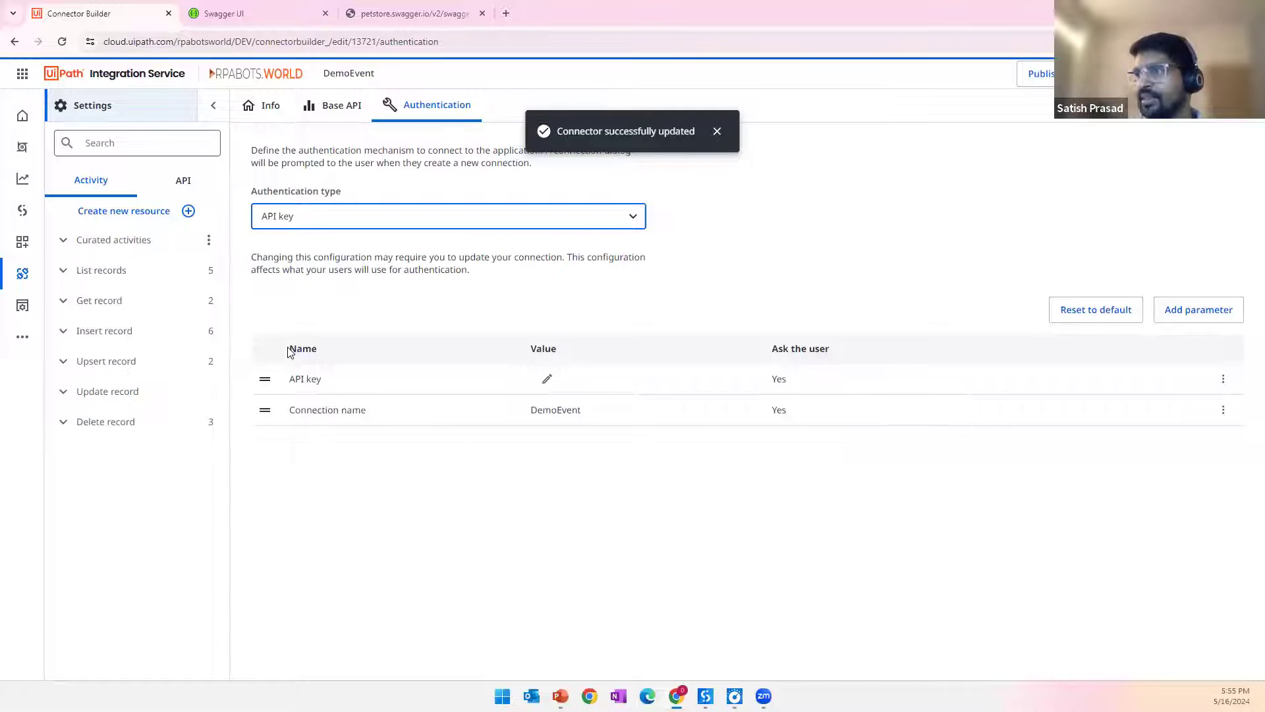
Step: Copy the sample API key from the description on the Swagger Petstore page
{"action": "left_click", "coordinate": [265, 14]}
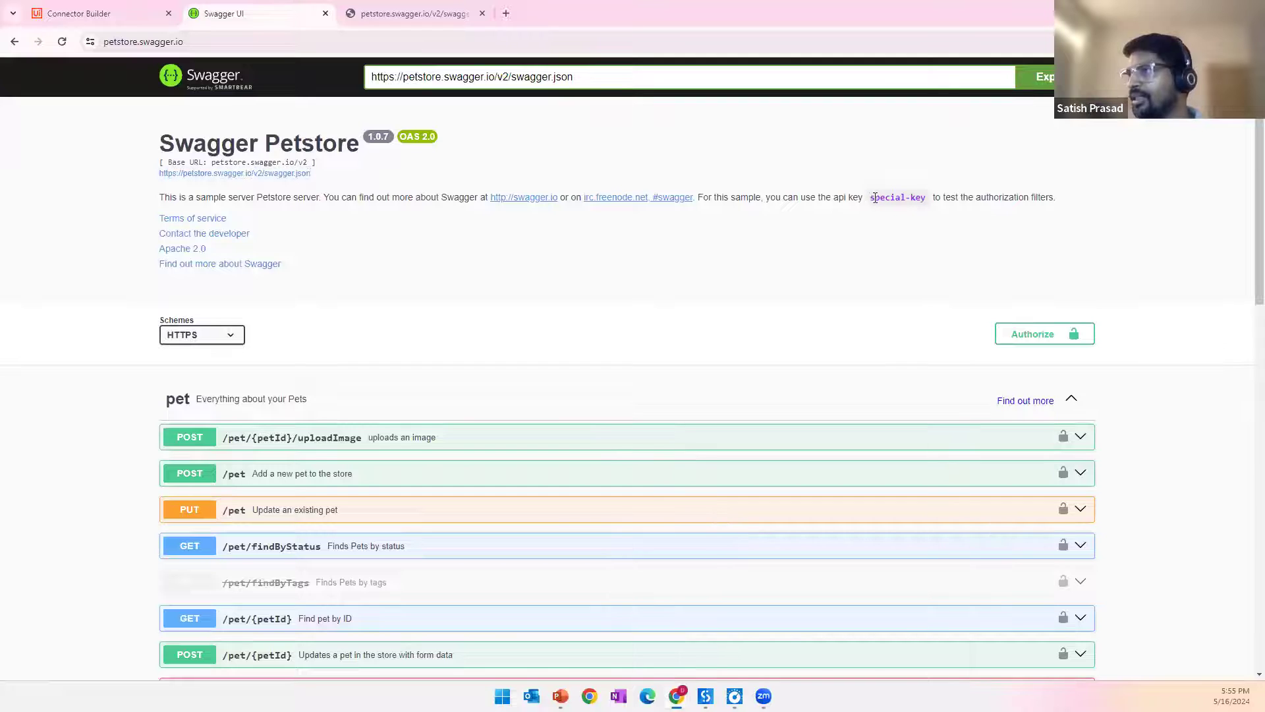
{"action": "left_click_drag", "start_coordinate": [870, 197], "coordinate": [927, 199]}
{"action": "right_click", "coordinate": [916, 199]}
{"action": "left_click", "coordinate": [949, 214]}
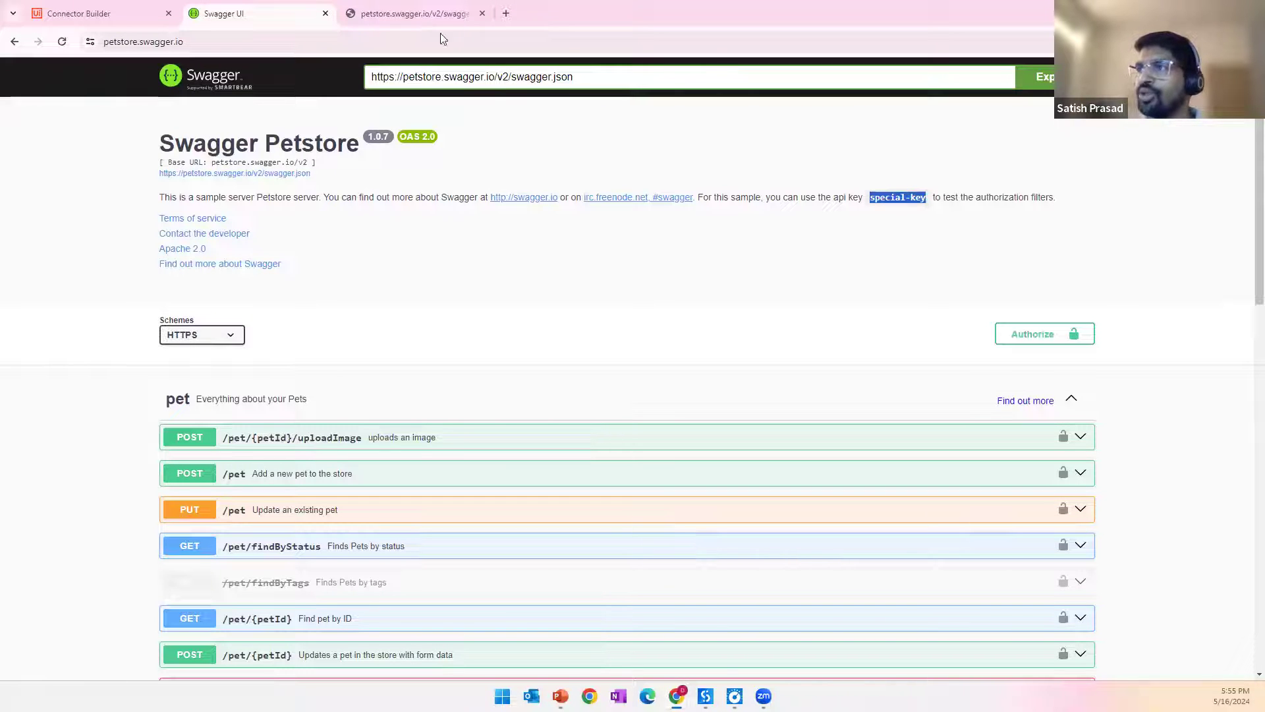
Step: Paste the sample API key as the API key authentication parameter's value in Connector Builder and decline saving it as a browser password
{"action": "left_click", "coordinate": [419, 12]}
{"action": "left_click", "coordinate": [226, 12]}
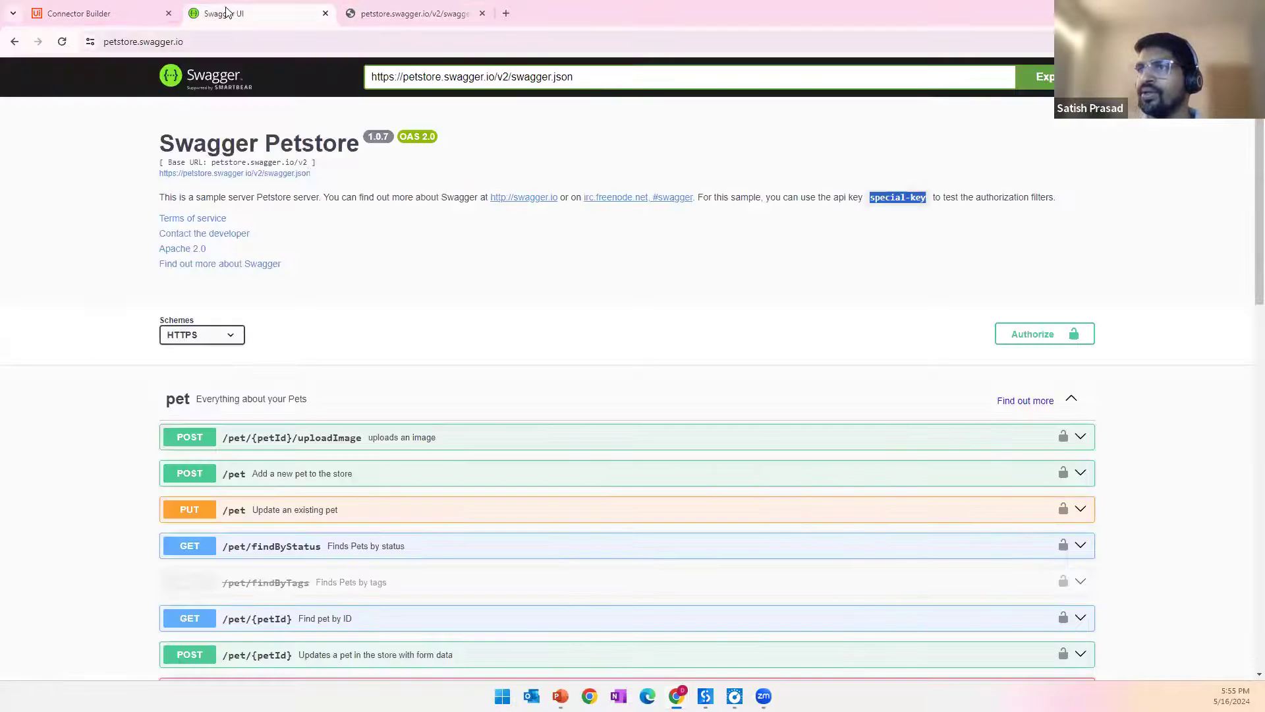
{"action": "left_click", "coordinate": [99, 14]}
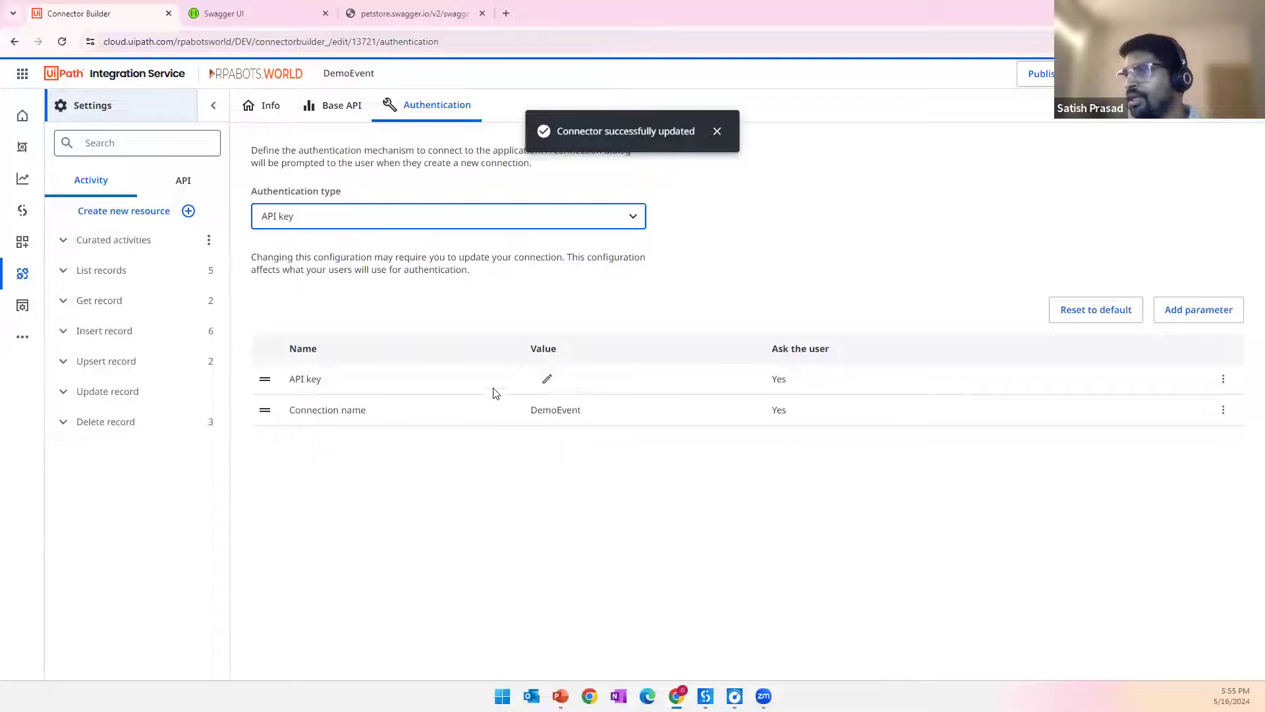
{"action": "left_click", "coordinate": [547, 379]}
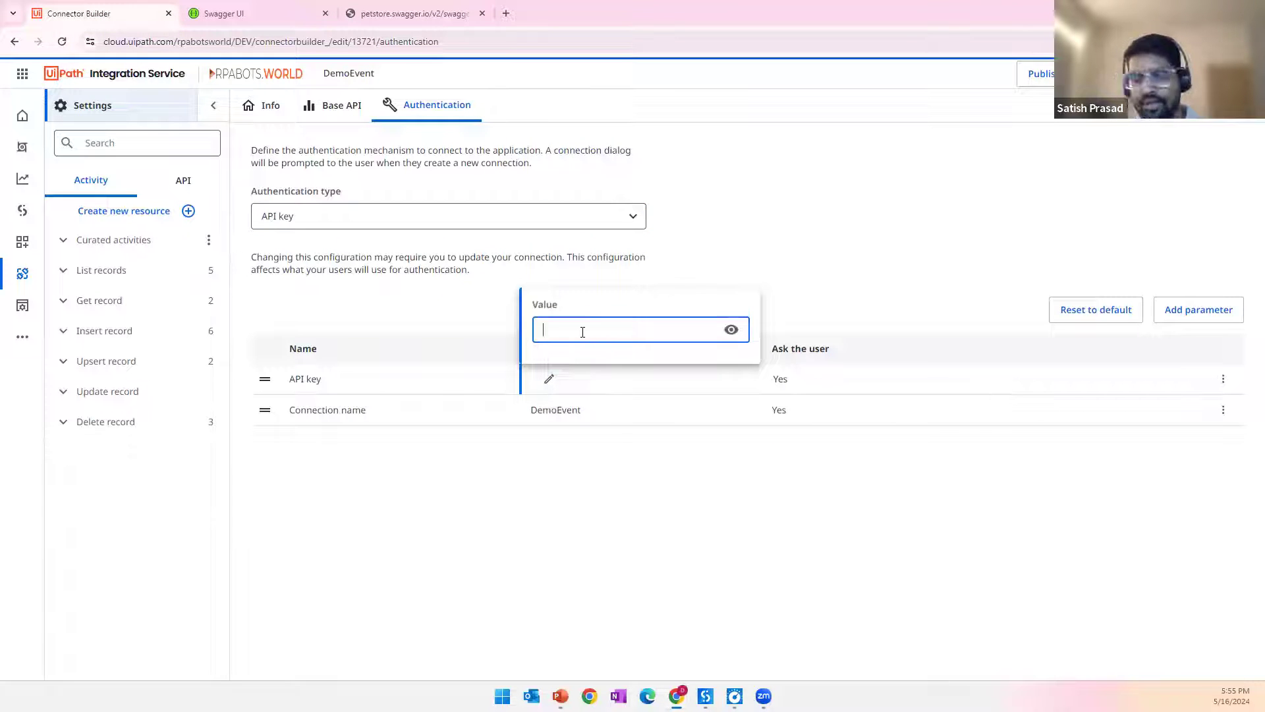
{"action": "key", "text": "ctrl+v"}
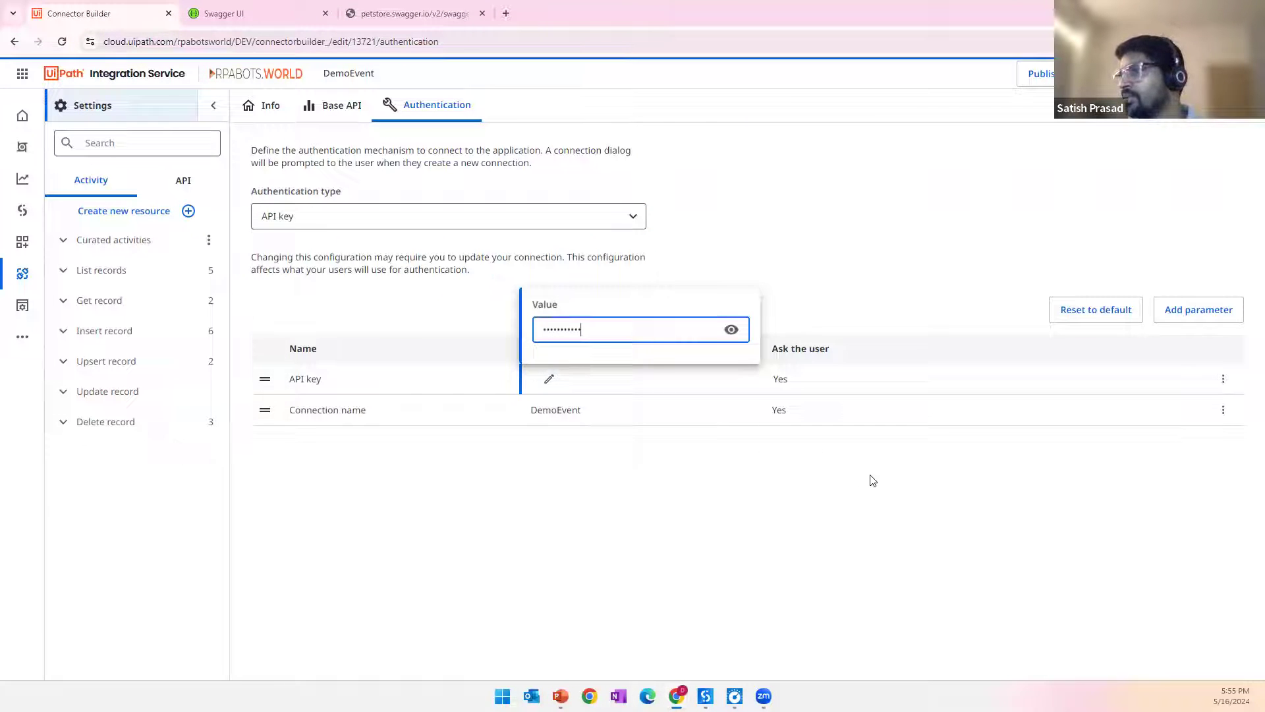
{"action": "left_click", "coordinate": [871, 479]}
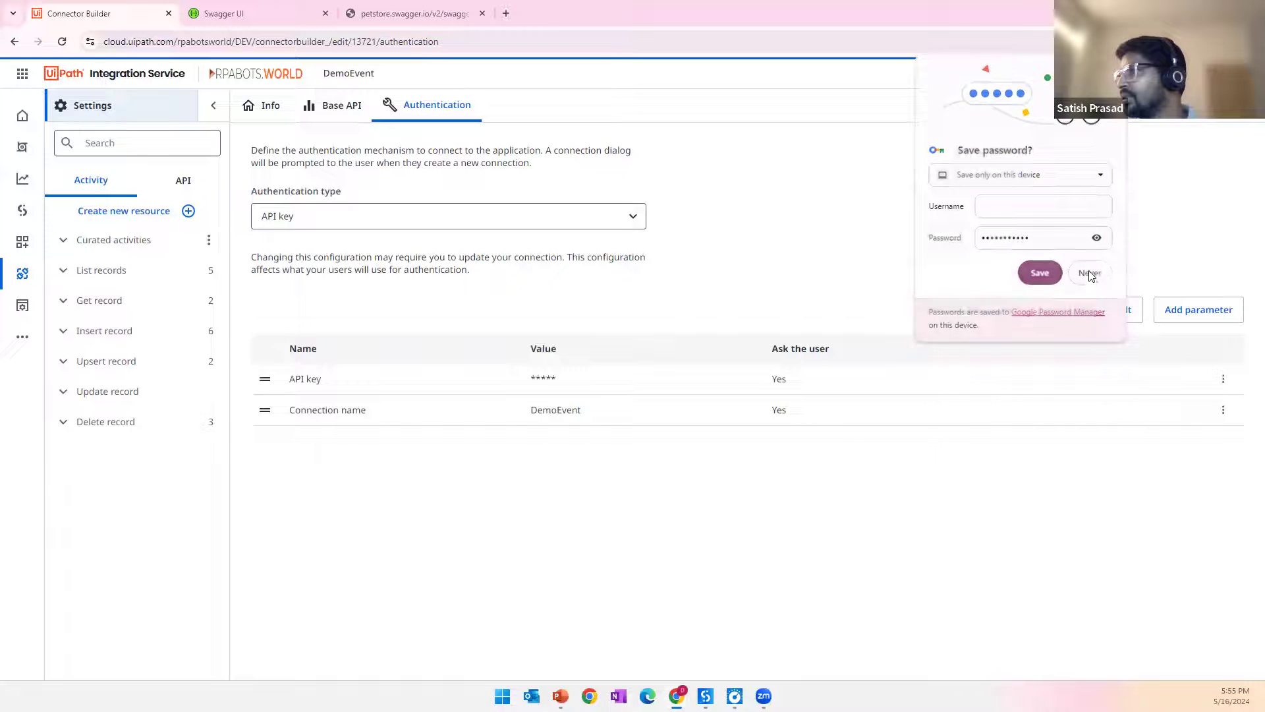
{"action": "left_click", "coordinate": [1089, 275]}
{"action": "left_click", "coordinate": [1176, 106]}
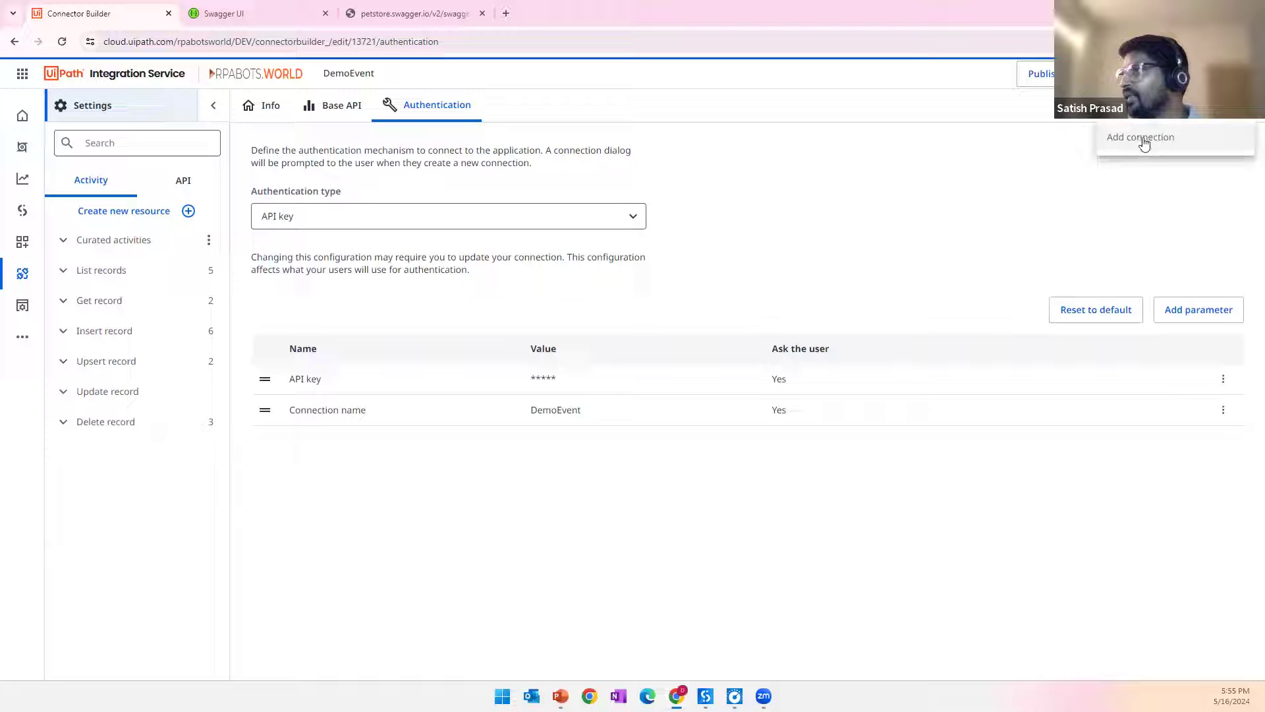
{"action": "left_click", "coordinate": [930, 194]}
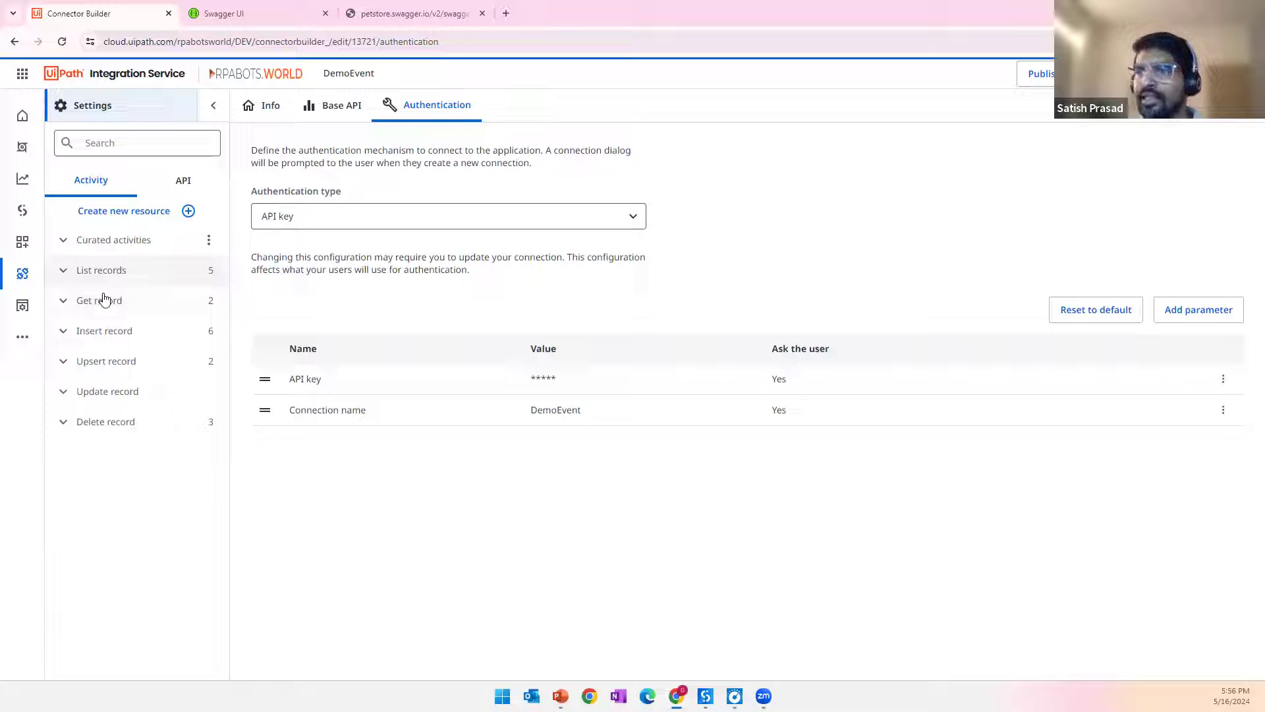
Step: Examine the resources imported under the List, Get, Insert and Upsert record activity groups
{"action": "left_click", "coordinate": [62, 272]}
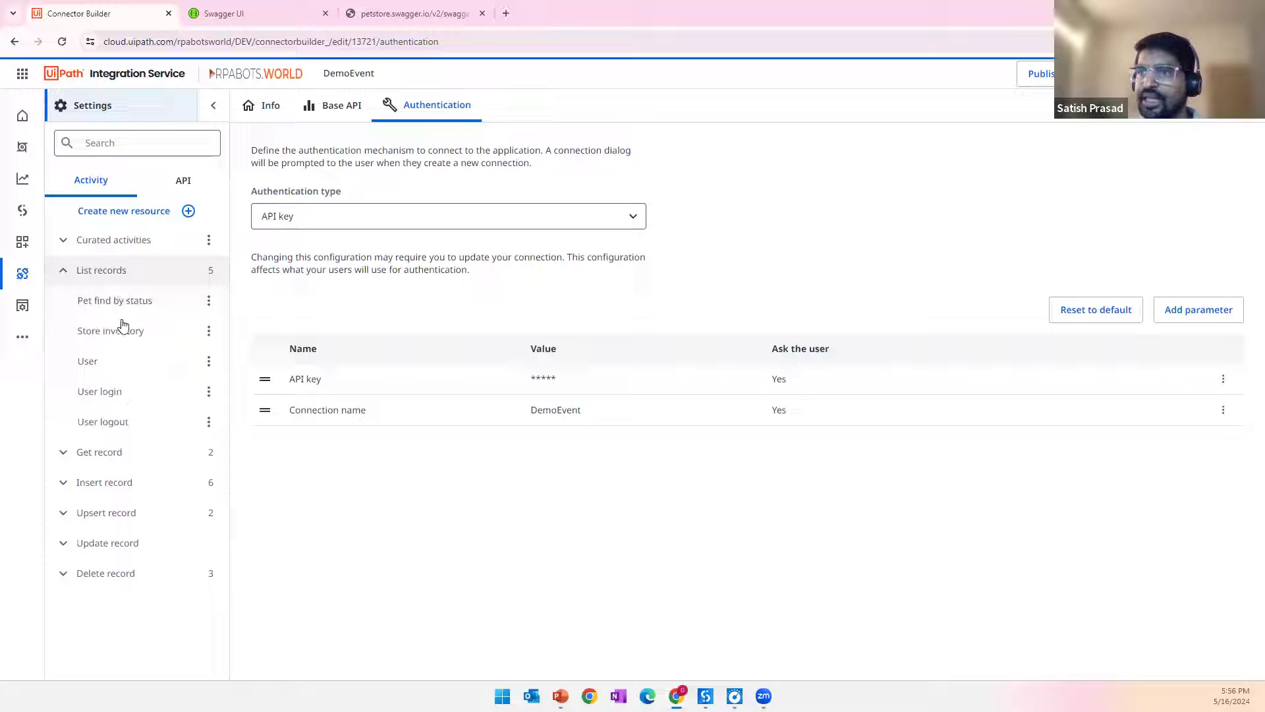
{"action": "left_click", "coordinate": [66, 453]}
{"action": "left_click", "coordinate": [62, 543]}
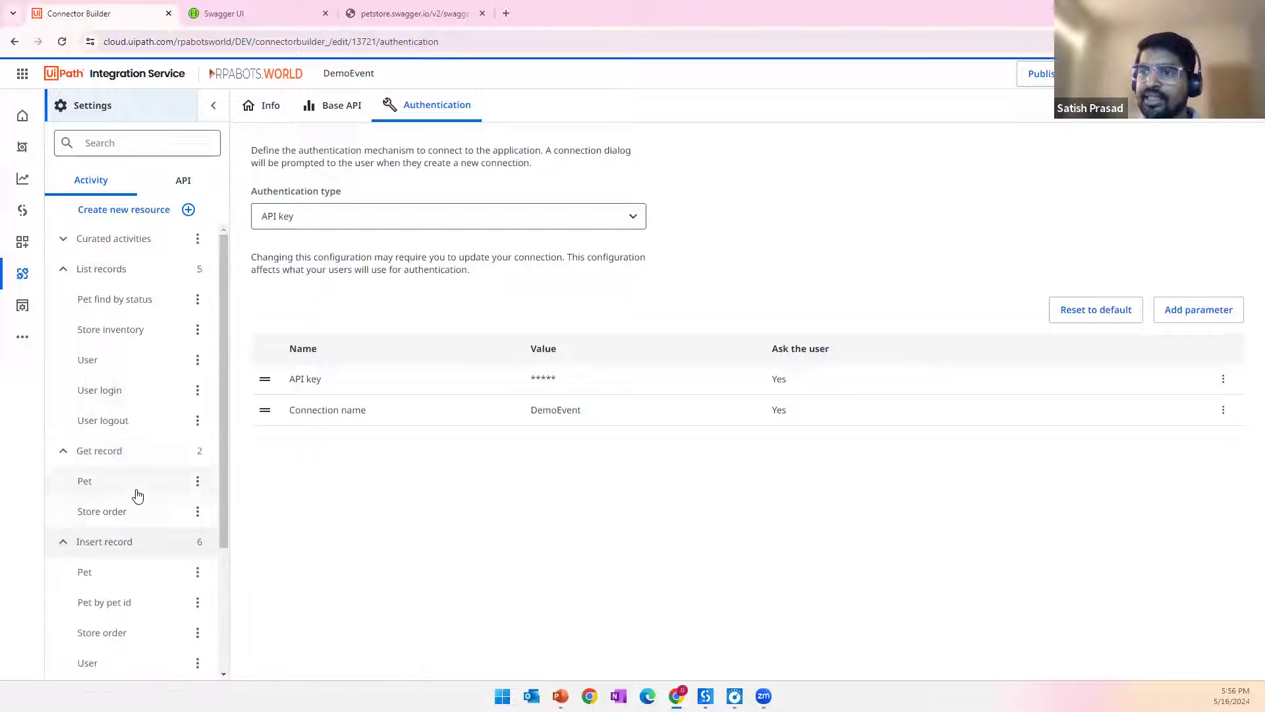
{"action": "scroll", "coordinate": [132, 498], "scroll_direction": "down", "scroll_amount": 3}
{"action": "left_click", "coordinate": [66, 581]}
{"action": "scroll", "coordinate": [118, 527], "scroll_direction": "down", "scroll_amount": 2}
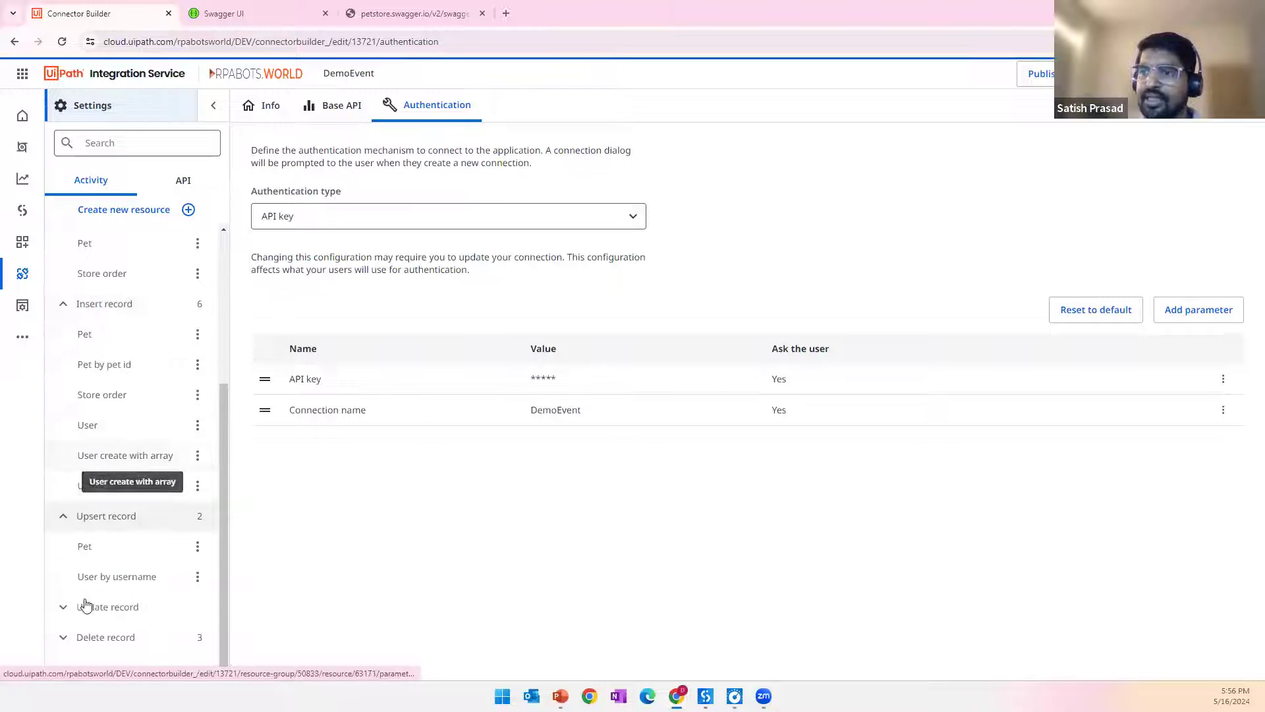
{"action": "scroll", "coordinate": [141, 502], "scroll_direction": "up", "scroll_amount": 4}
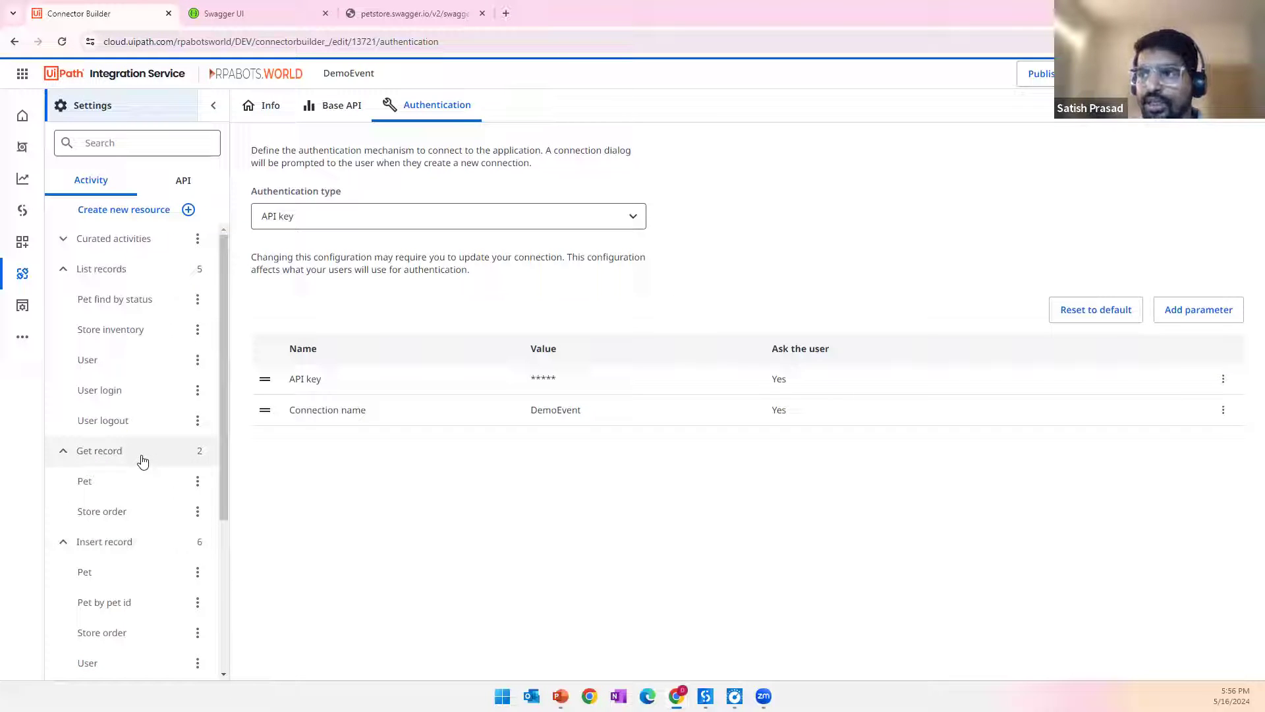
Step: Try to generate request and response fields for the User list resource from an empty sample payload
{"action": "left_click", "coordinate": [123, 367]}
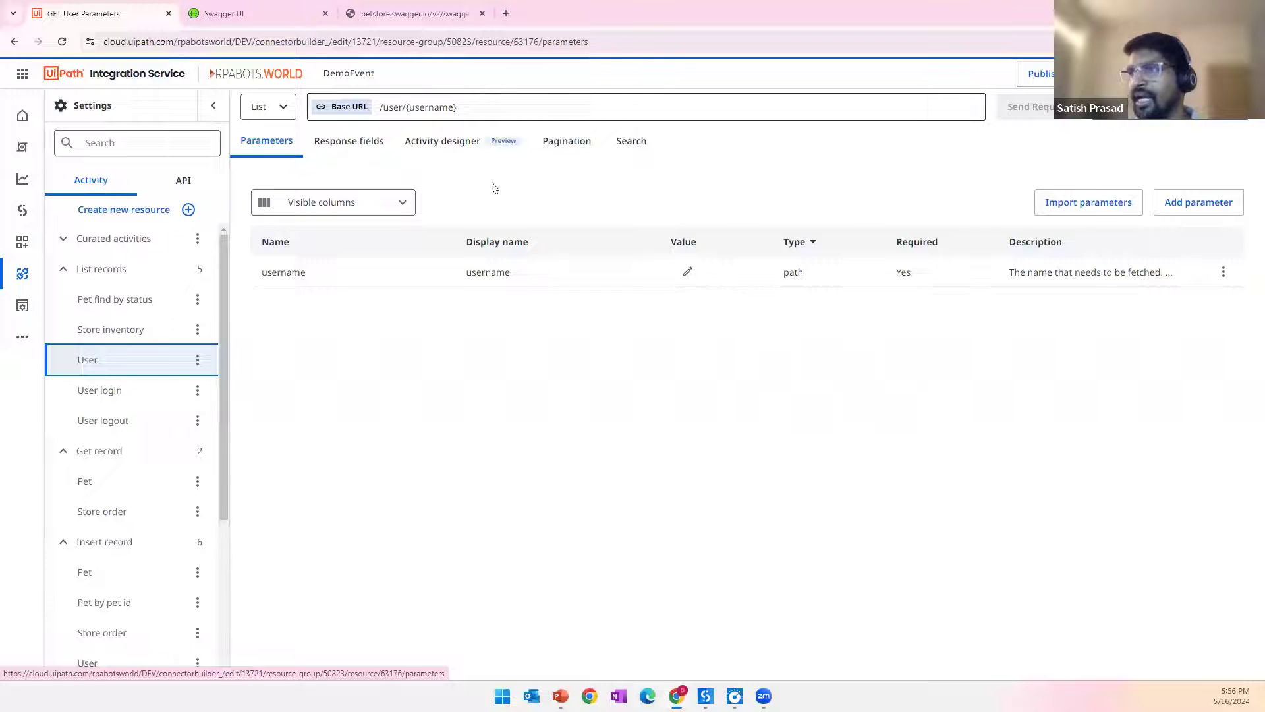
{"action": "left_click", "coordinate": [354, 159]}
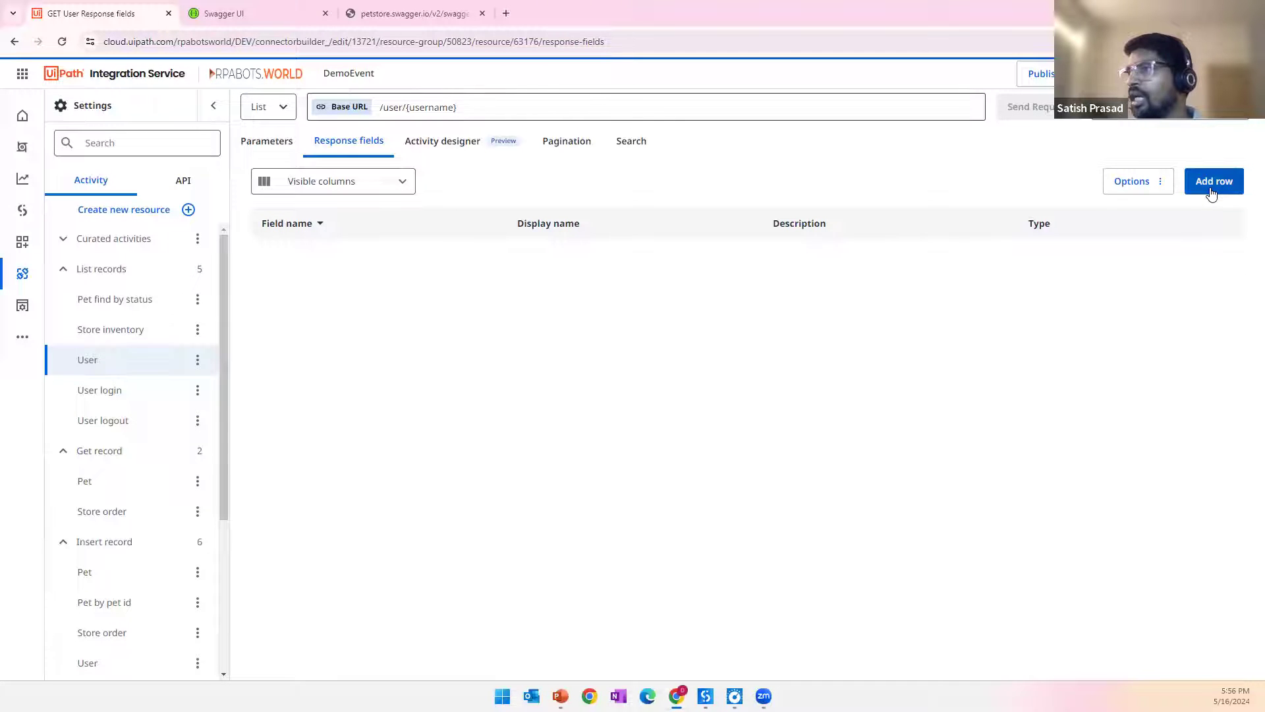
{"action": "left_click", "coordinate": [1138, 181]}
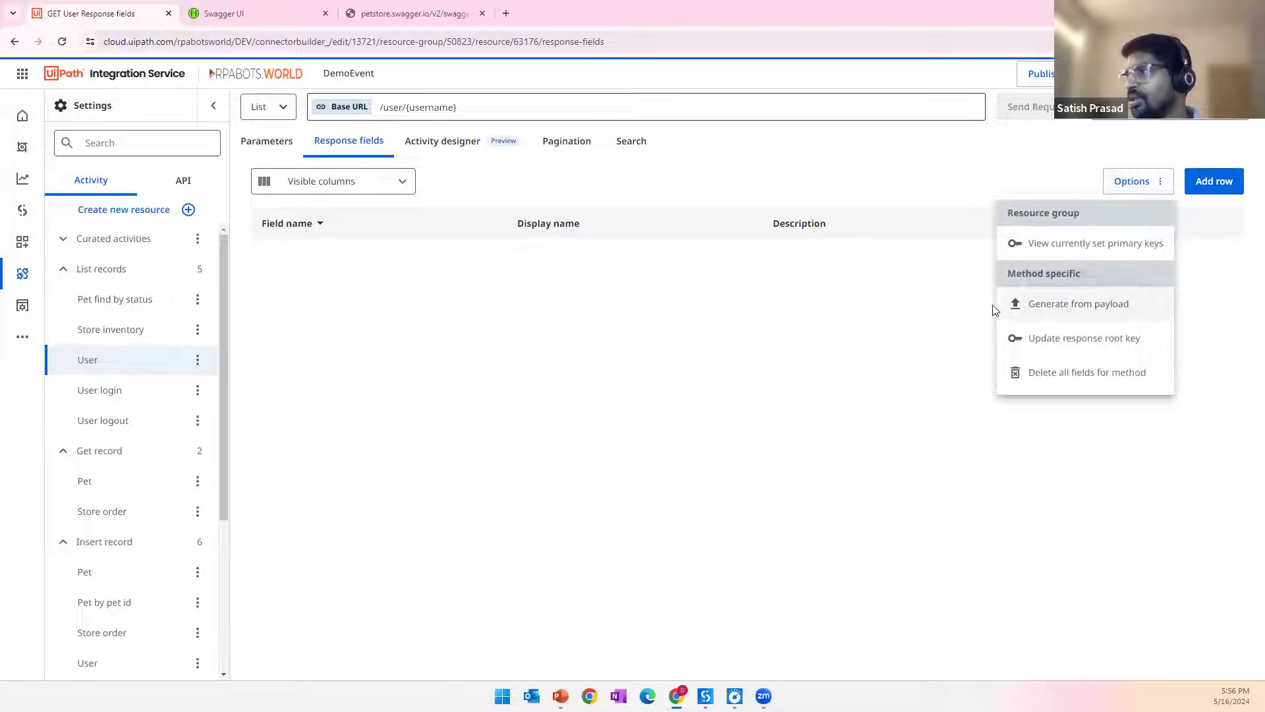
{"action": "left_click", "coordinate": [1089, 304]}
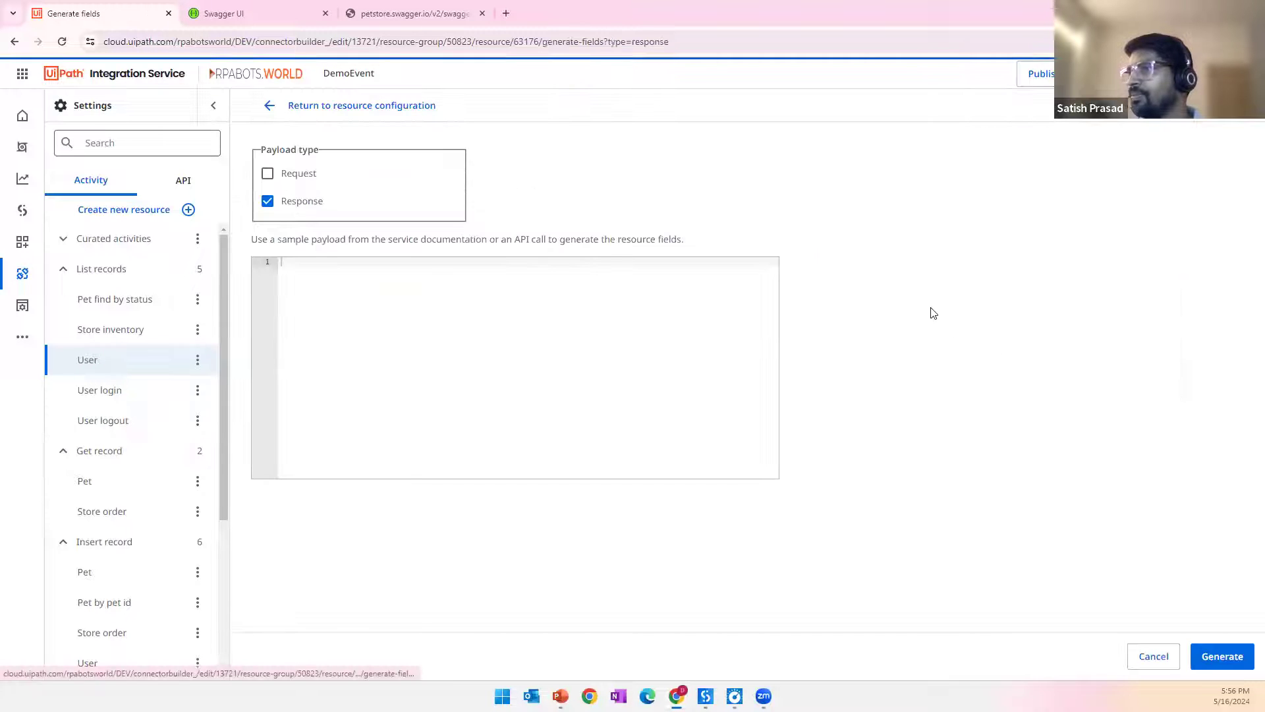
{"action": "left_click", "coordinate": [278, 176]}
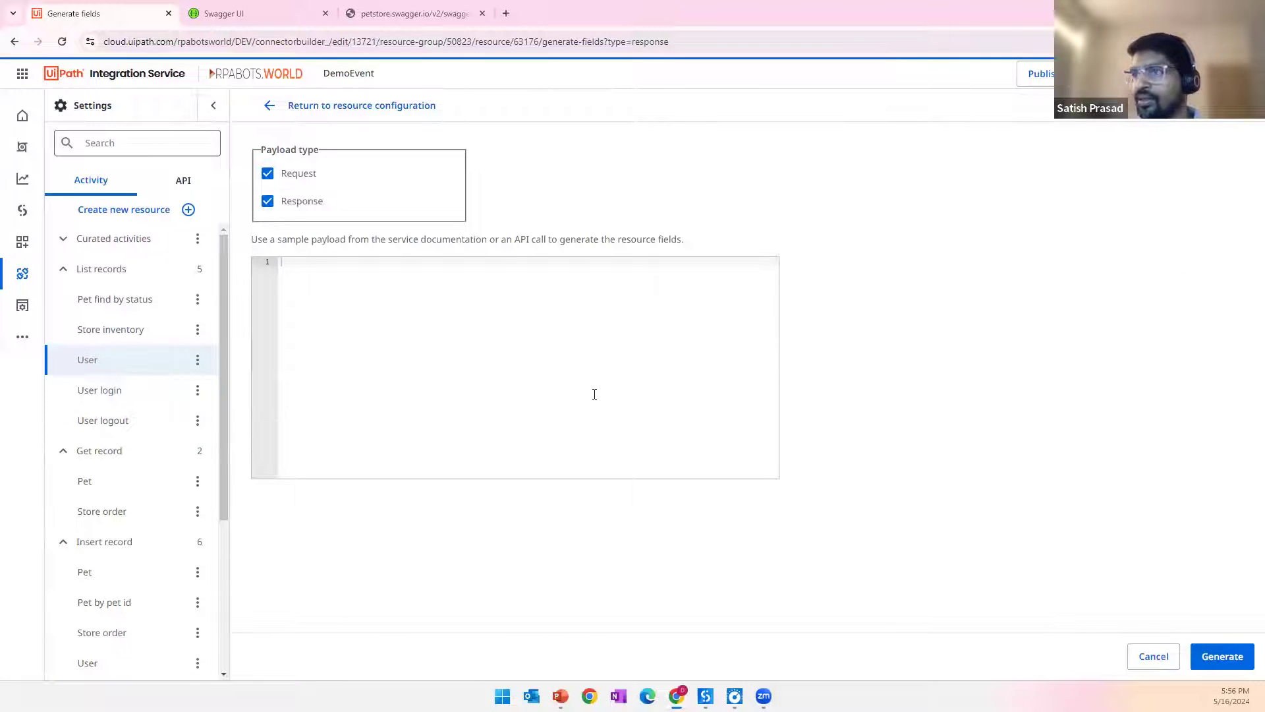
{"action": "left_click", "coordinate": [1217, 656]}
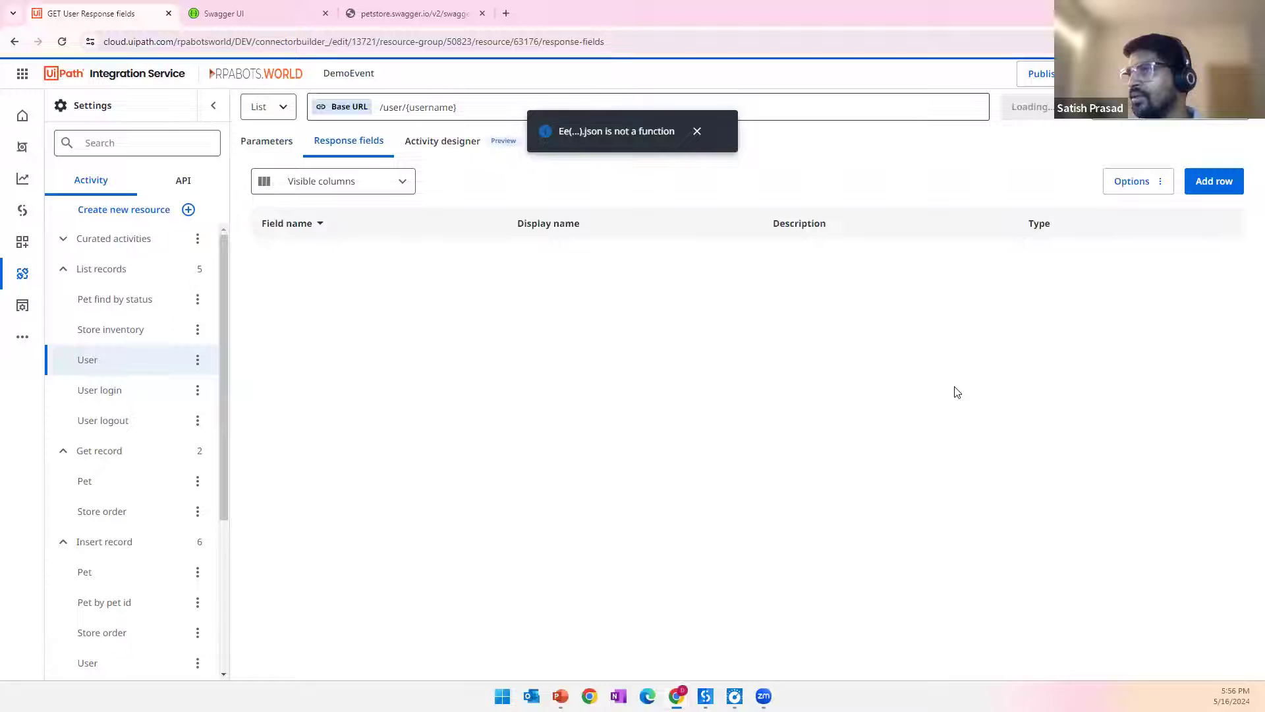
{"action": "left_click", "coordinate": [698, 130]}
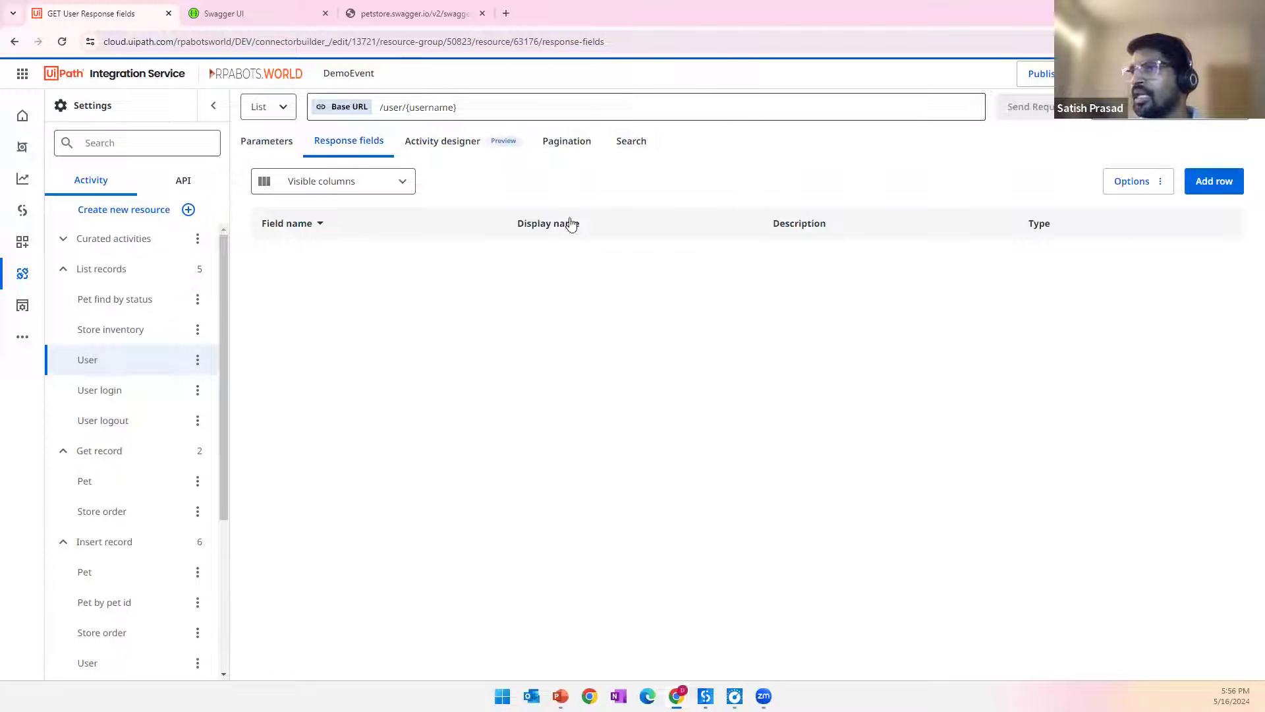
Step: Examine the parameters and response fields of the Pet find by status resource, including the actions available for category.id
{"action": "left_click", "coordinate": [138, 302]}
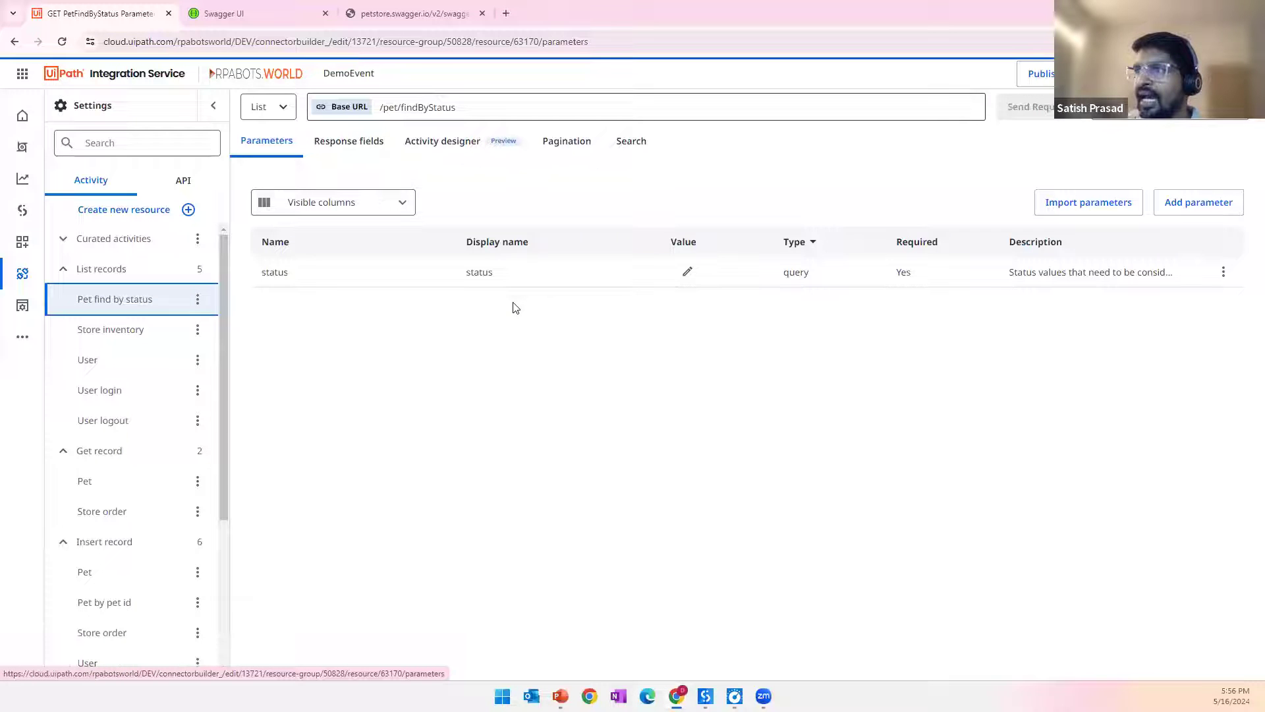
{"action": "left_click", "coordinate": [357, 150]}
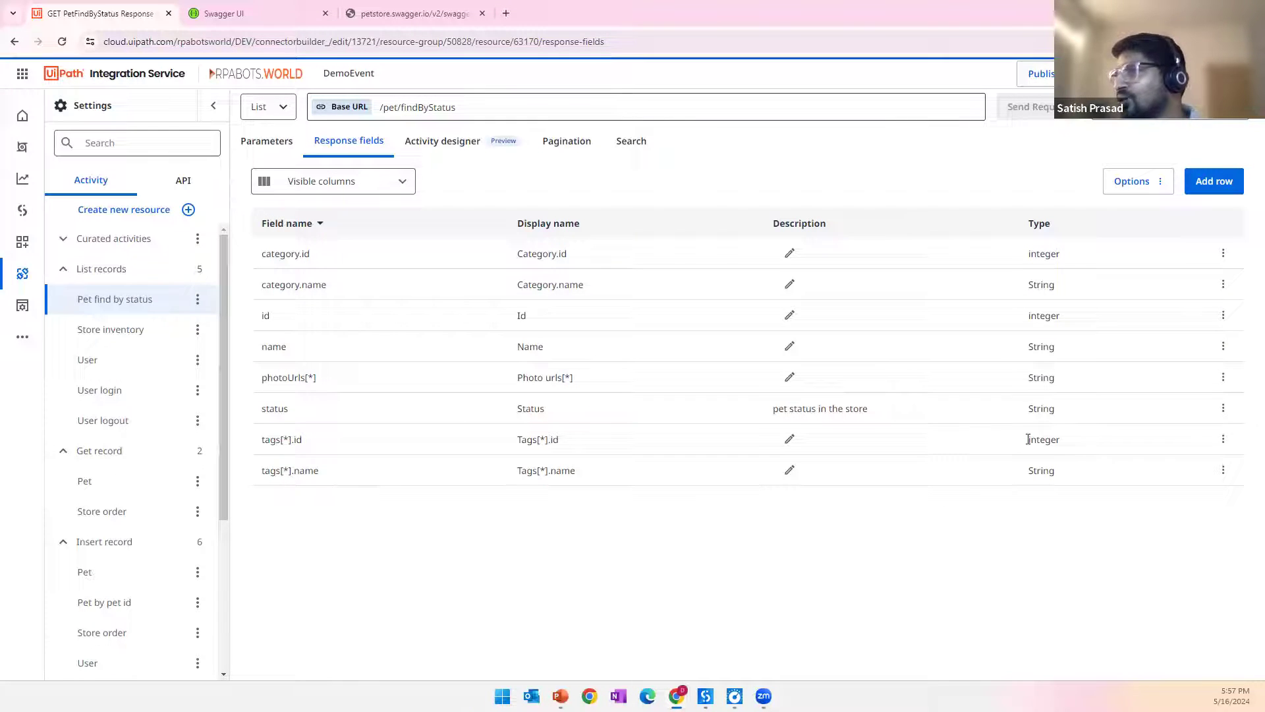
{"action": "left_click", "coordinate": [1224, 257]}
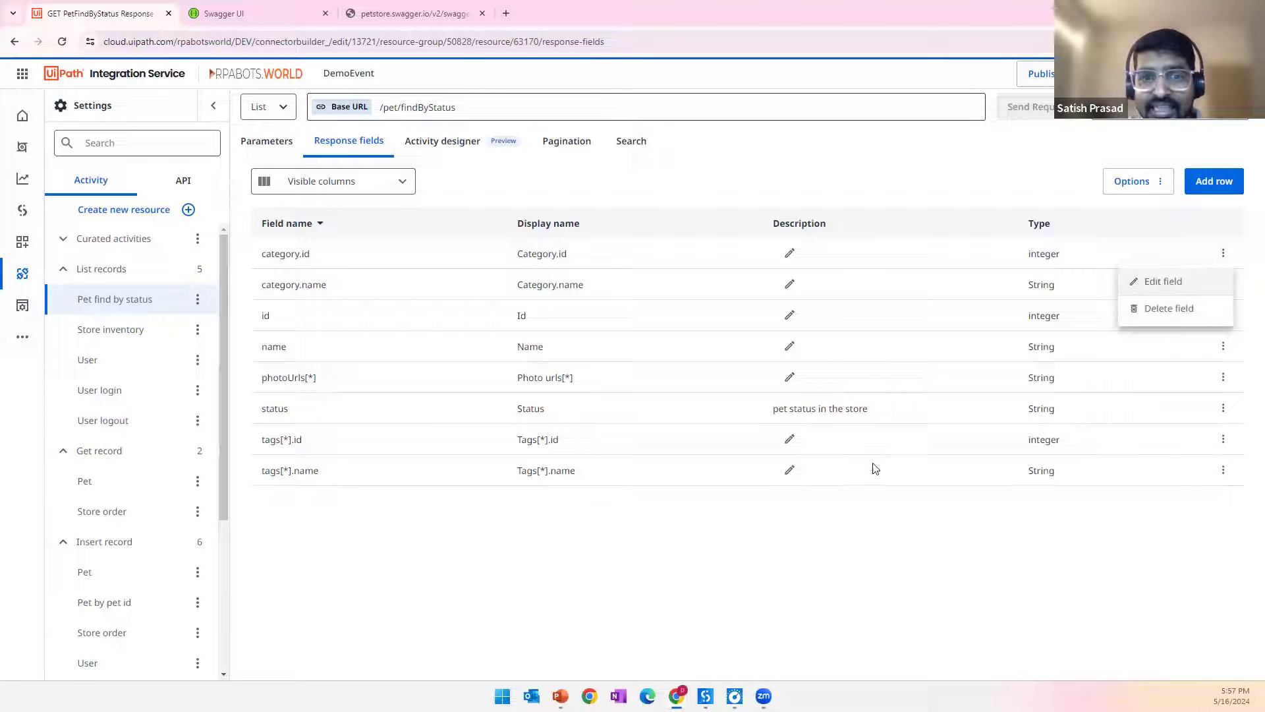
{"action": "left_click", "coordinate": [645, 529]}
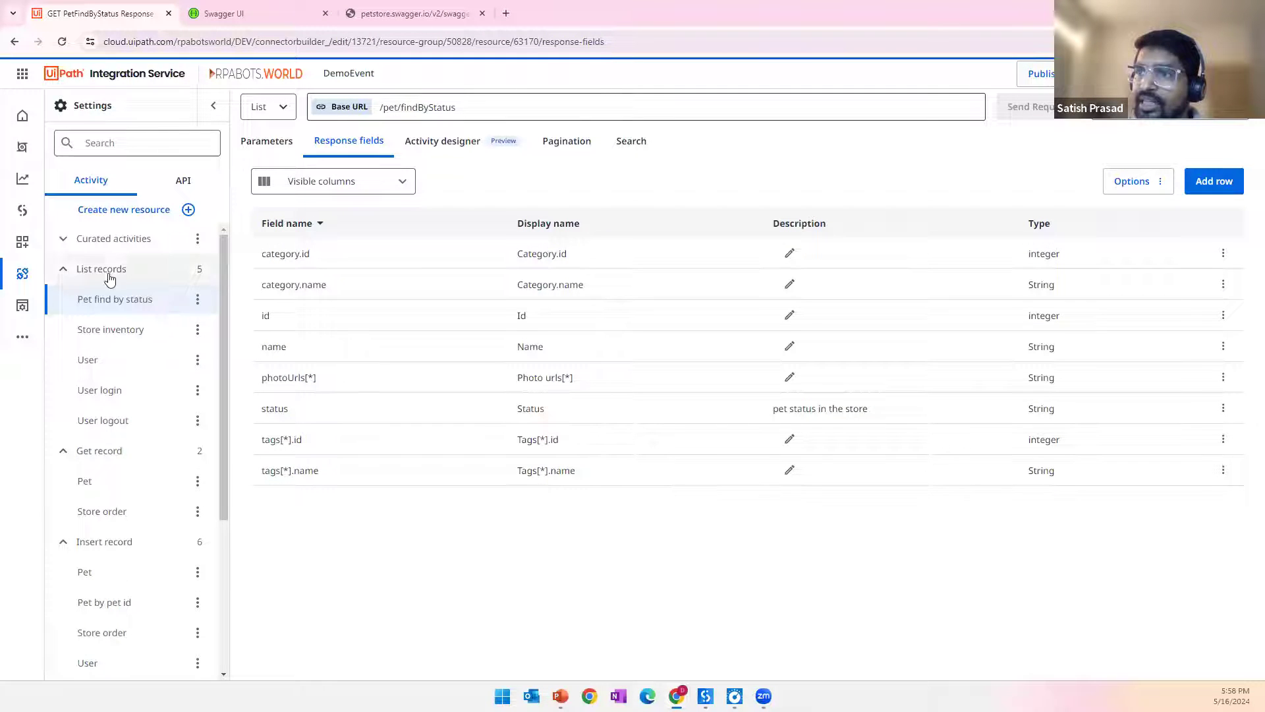
Step: Collapse the activity groups and publish the DemoEvent connector with its imported description and no documentation URL, allowing the page to leave the builder
{"action": "left_click", "coordinate": [64, 269]}
{"action": "left_click", "coordinate": [62, 300]}
{"action": "left_click", "coordinate": [63, 332]}
{"action": "left_click", "coordinate": [63, 361]}
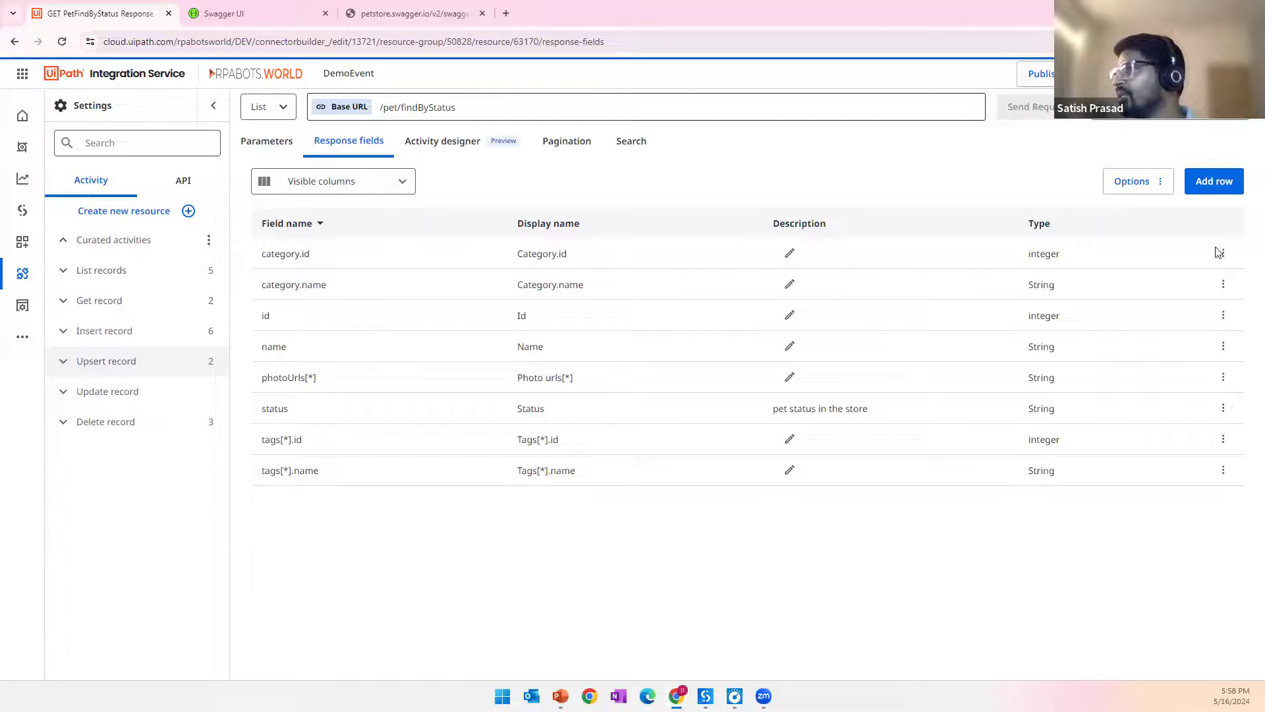
{"action": "left_click", "coordinate": [1040, 73]}
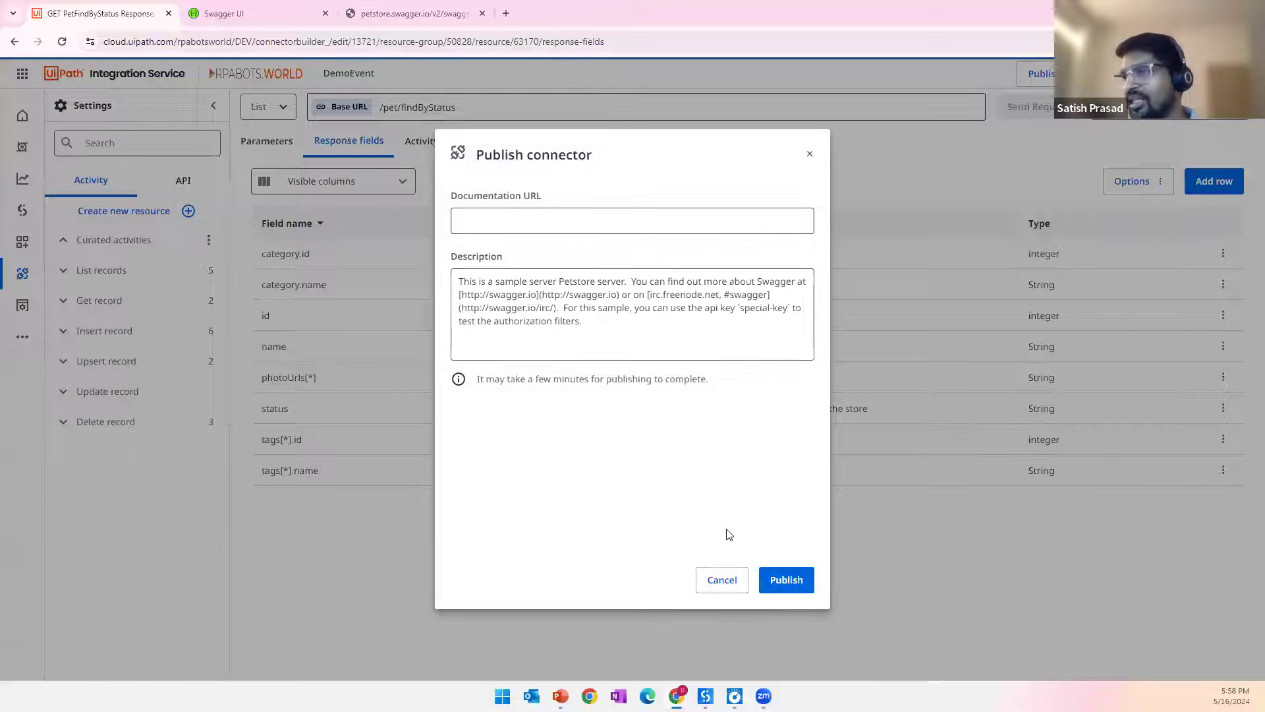
{"action": "left_click", "coordinate": [786, 580]}
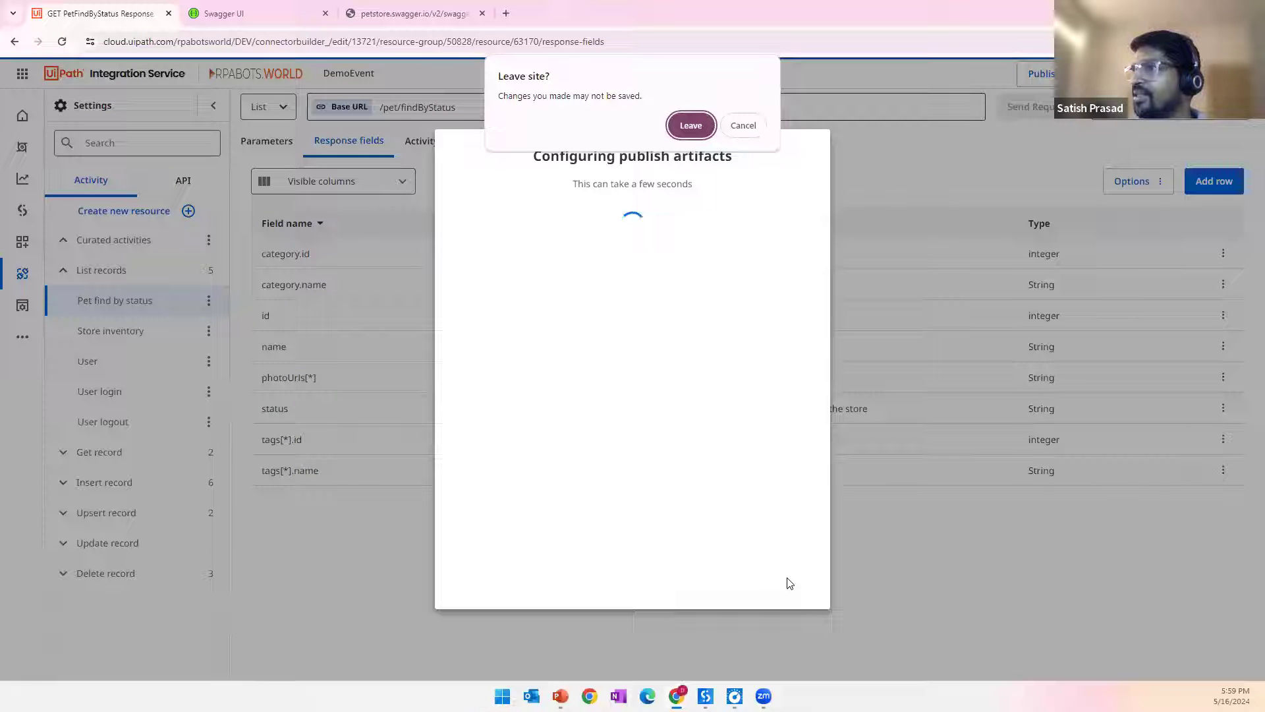
{"action": "left_click", "coordinate": [690, 126]}
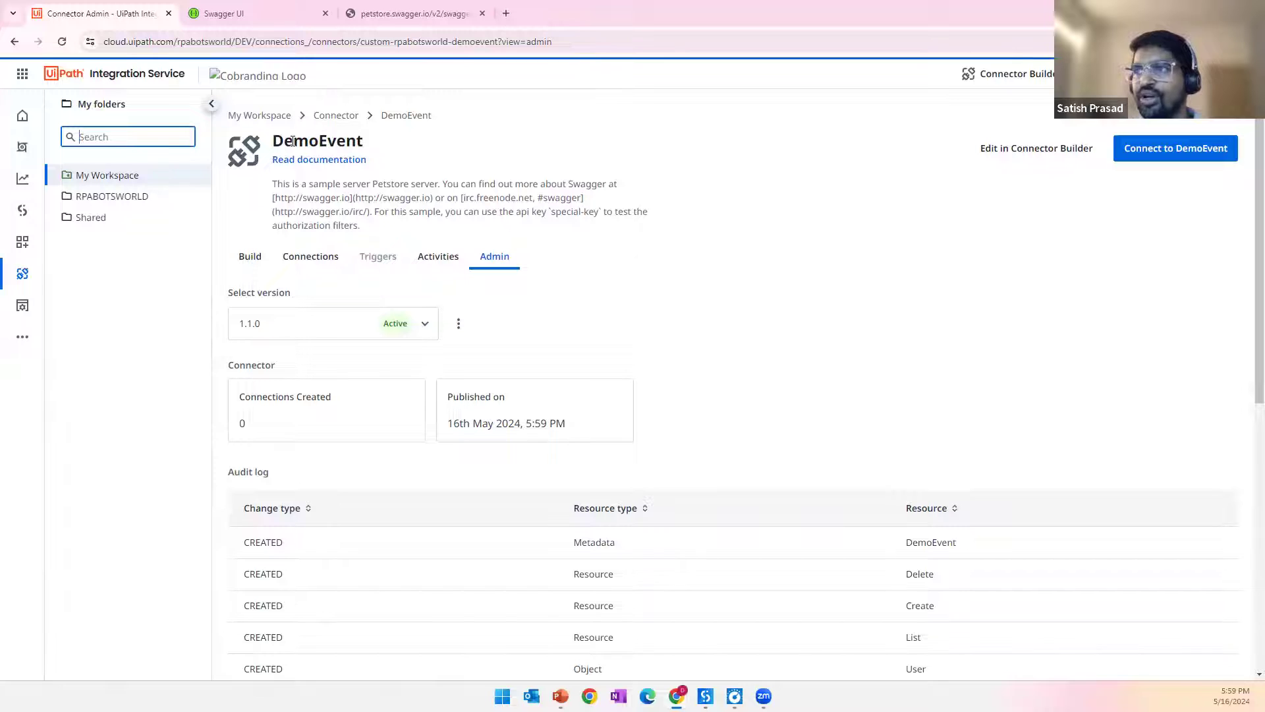
Step: Review the published DemoEvent connector's build options, connections and activities
{"action": "left_click", "coordinate": [251, 257]}
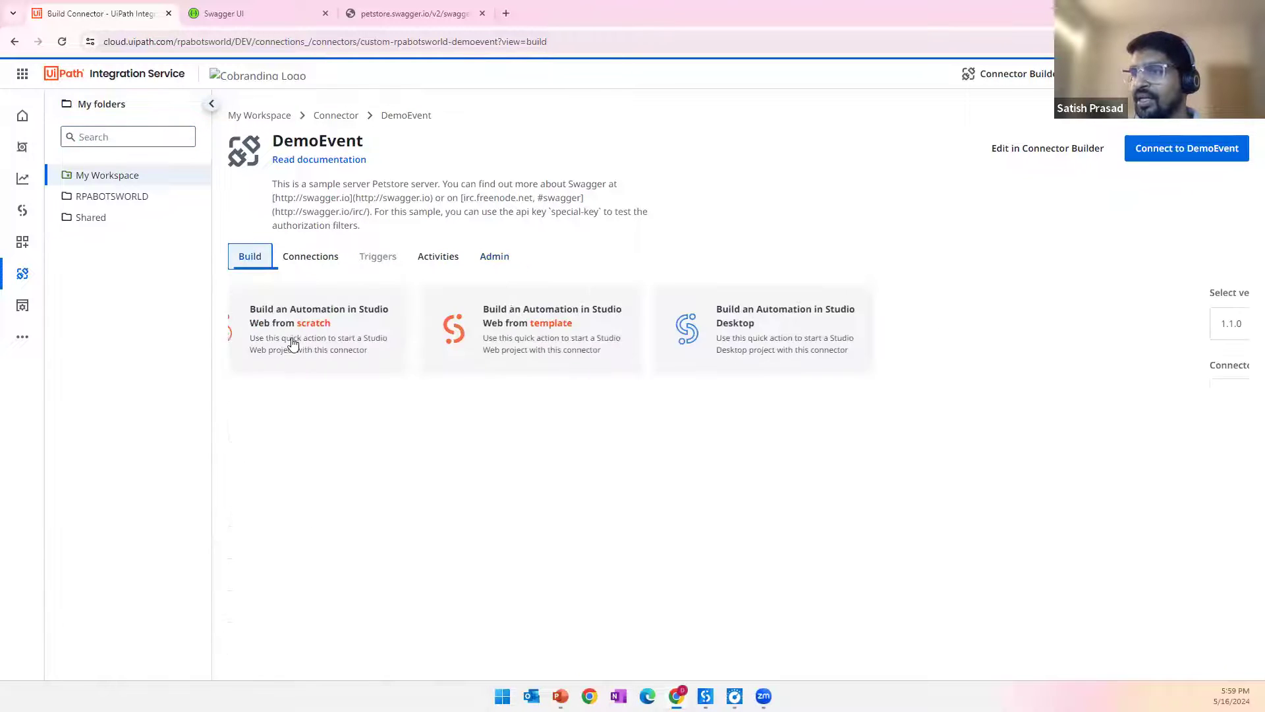
{"action": "left_click", "coordinate": [306, 261]}
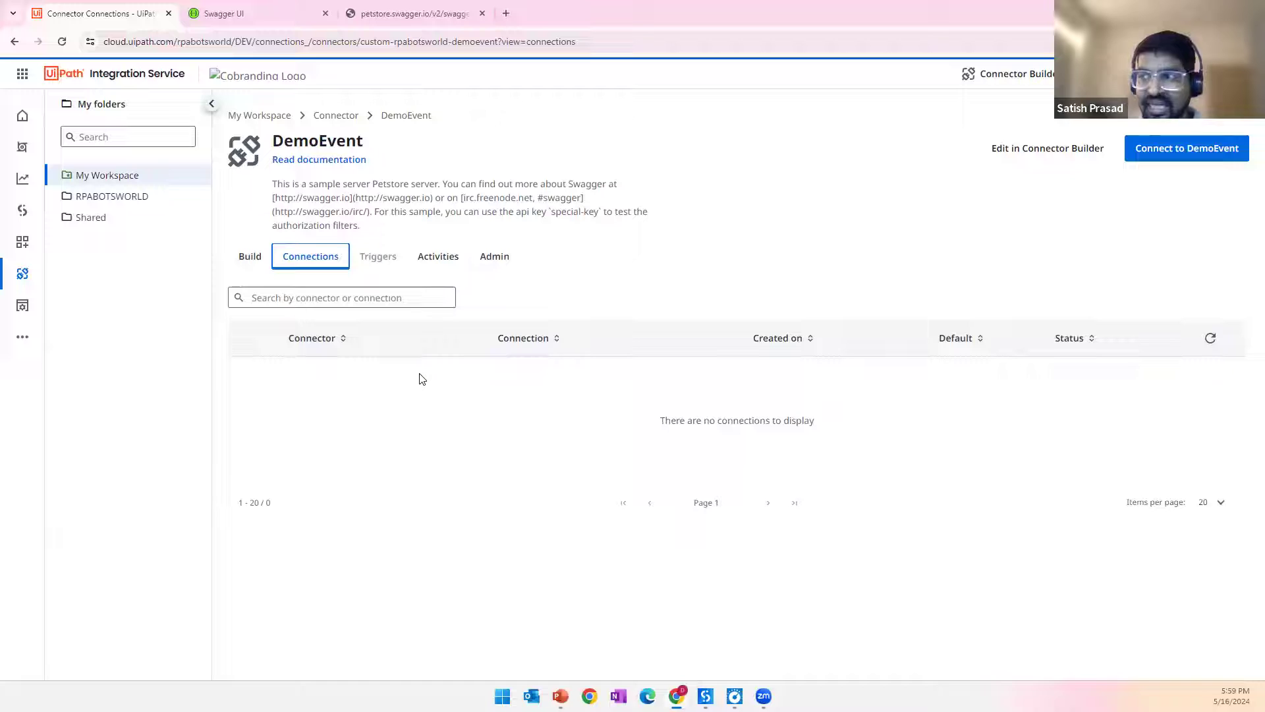
{"action": "left_click", "coordinate": [437, 261]}
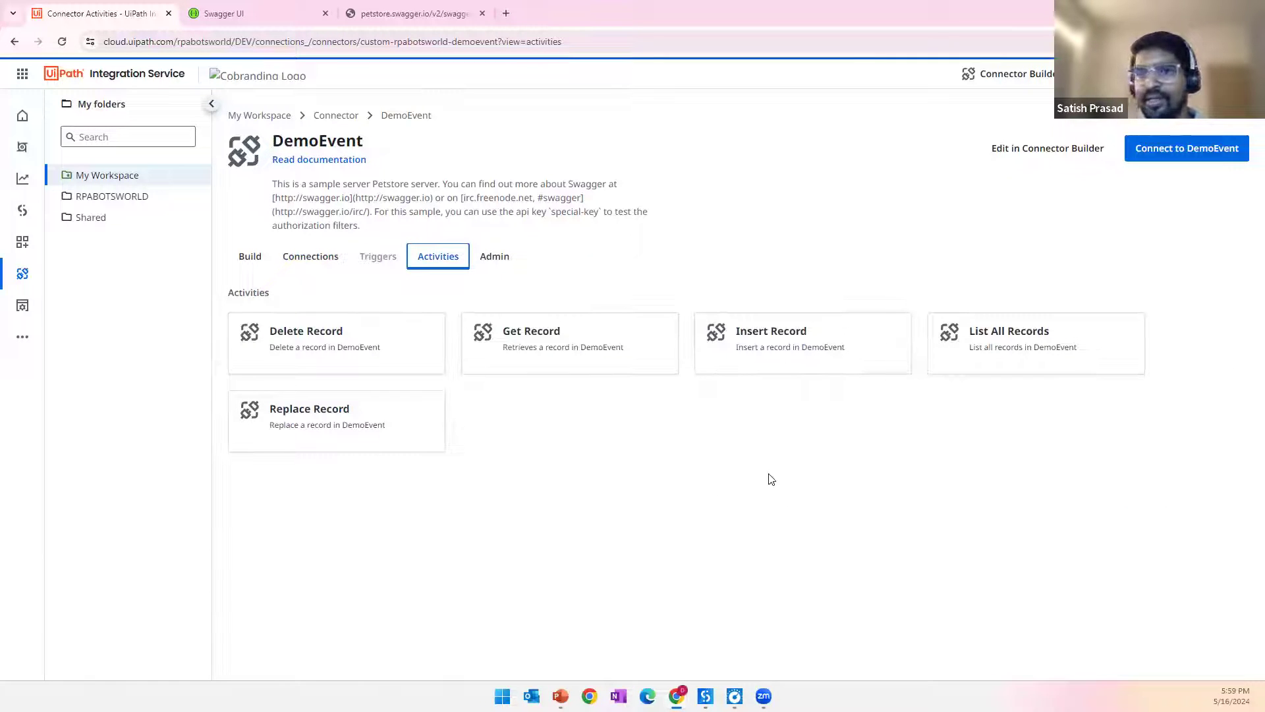
Step: Examine the DemoEvent connector's admin version details and audit log, and return to its build options by way of the activities
{"action": "left_click", "coordinate": [508, 269]}
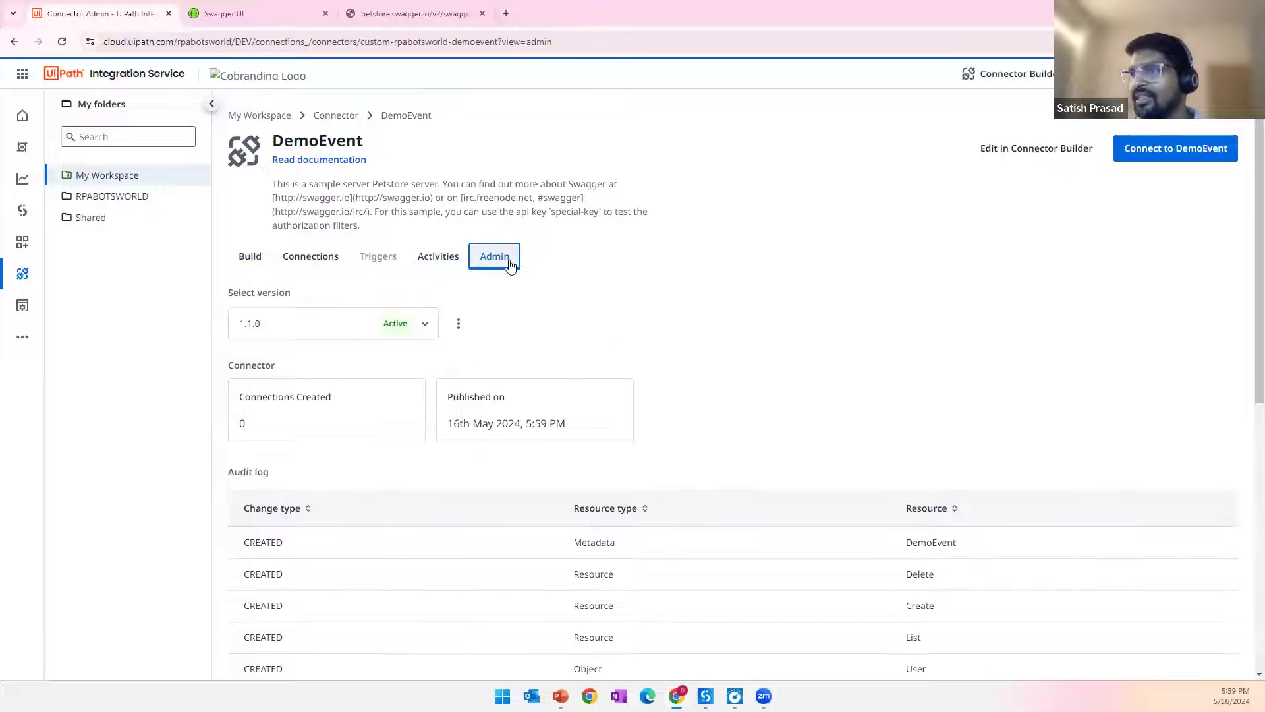
{"action": "scroll", "coordinate": [518, 329], "scroll_direction": "down", "scroll_amount": 1}
{"action": "scroll", "coordinate": [488, 409], "scroll_direction": "down", "scroll_amount": 3}
{"action": "scroll", "coordinate": [473, 343], "scroll_direction": "up", "scroll_amount": 4}
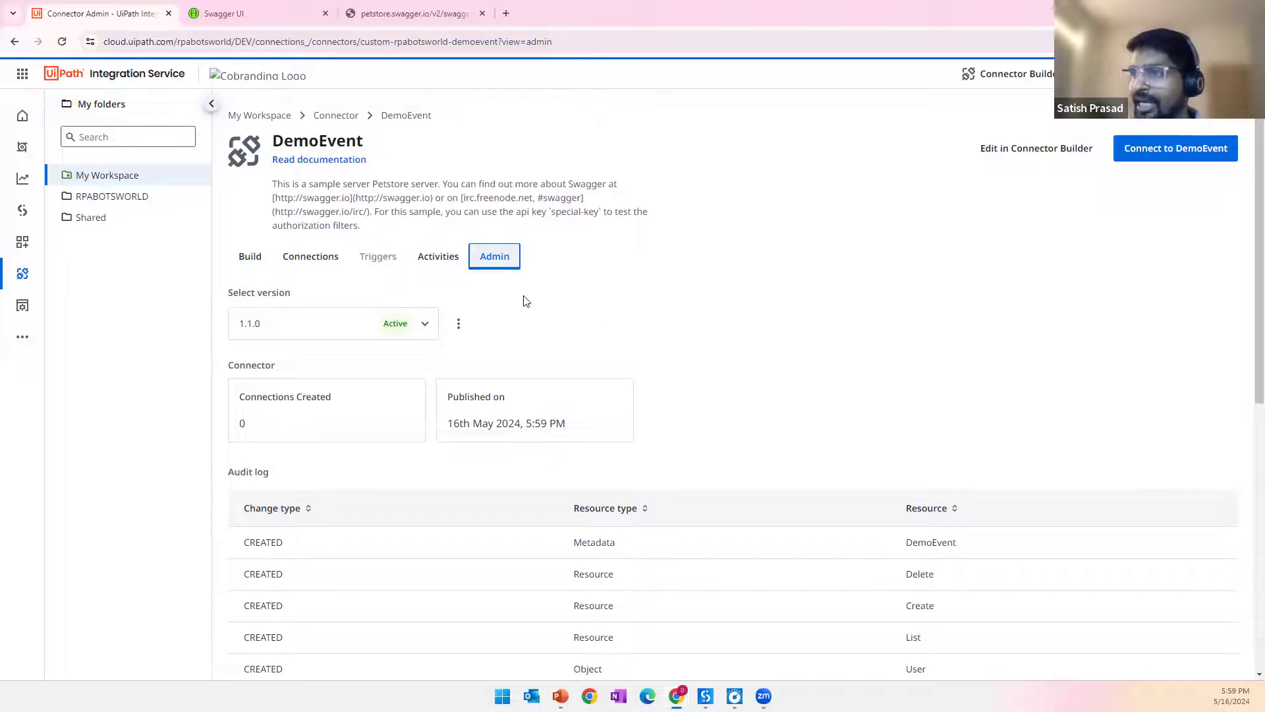
{"action": "scroll", "coordinate": [624, 331], "scroll_direction": "down", "scroll_amount": 3}
{"action": "scroll", "coordinate": [615, 308], "scroll_direction": "down", "scroll_amount": 5}
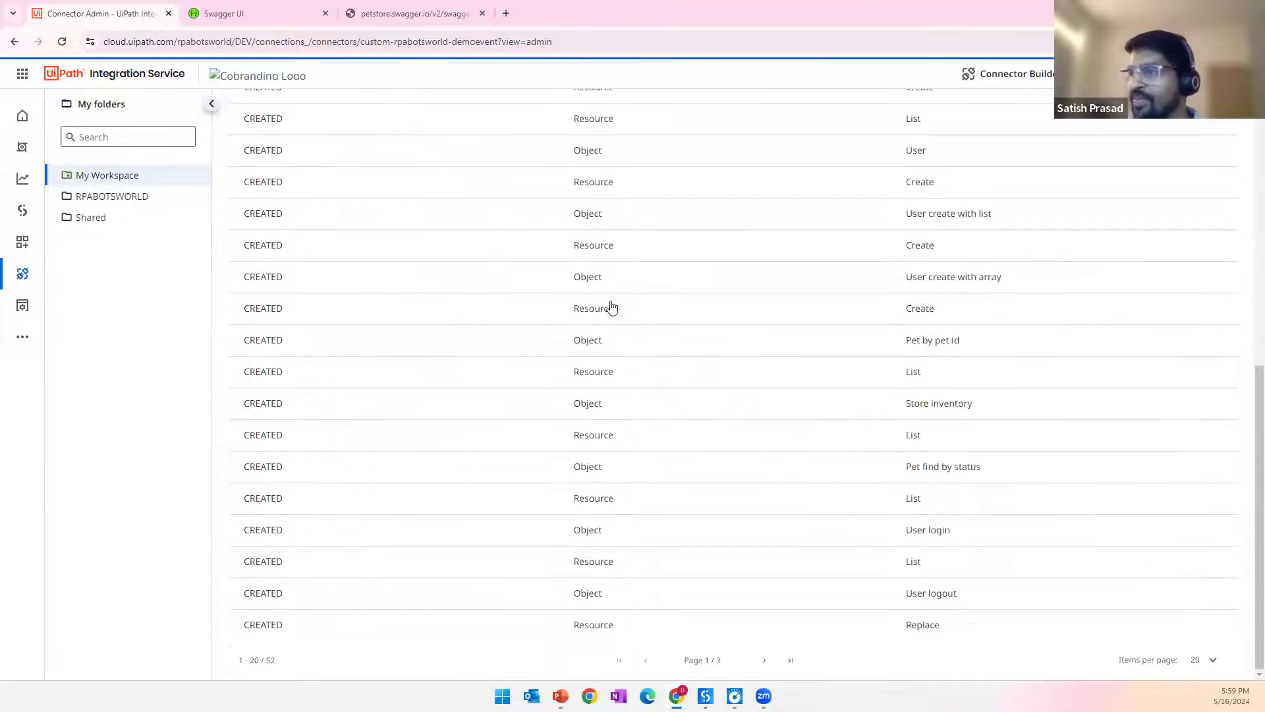
{"action": "scroll", "coordinate": [610, 305], "scroll_direction": "up", "scroll_amount": 10}
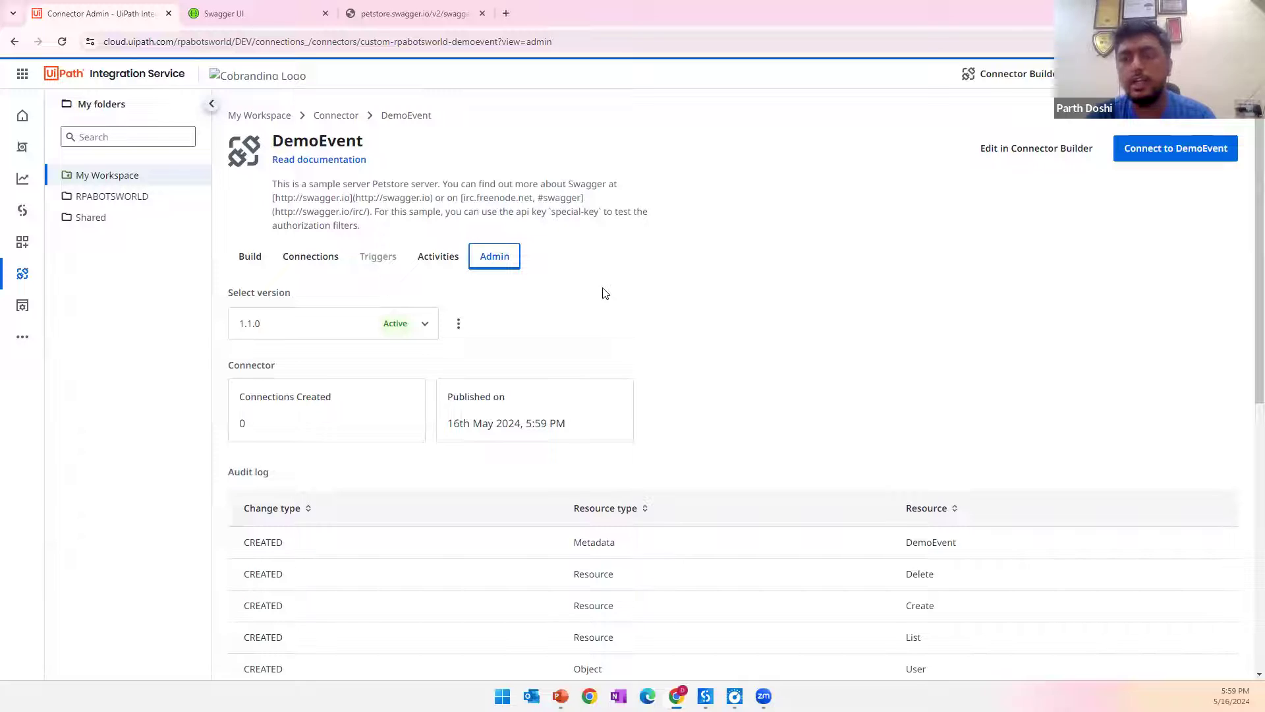
{"action": "left_click", "coordinate": [442, 260]}
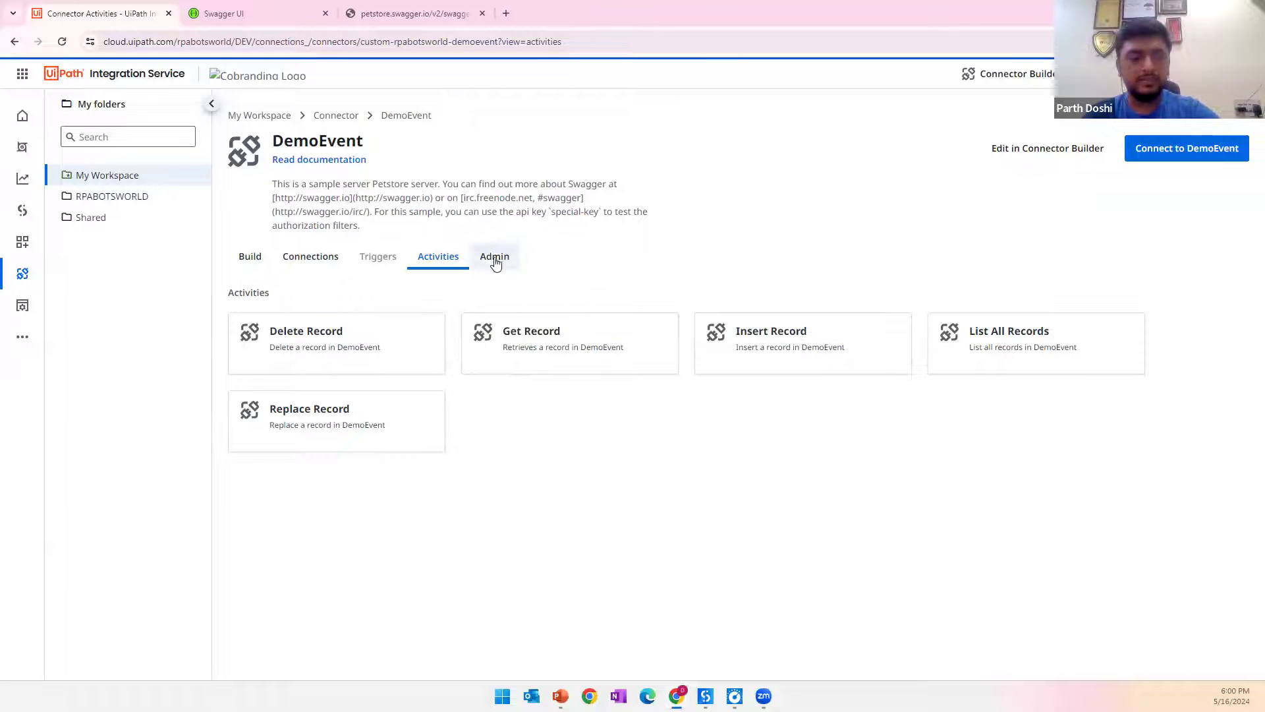
{"action": "left_click", "coordinate": [251, 261]}
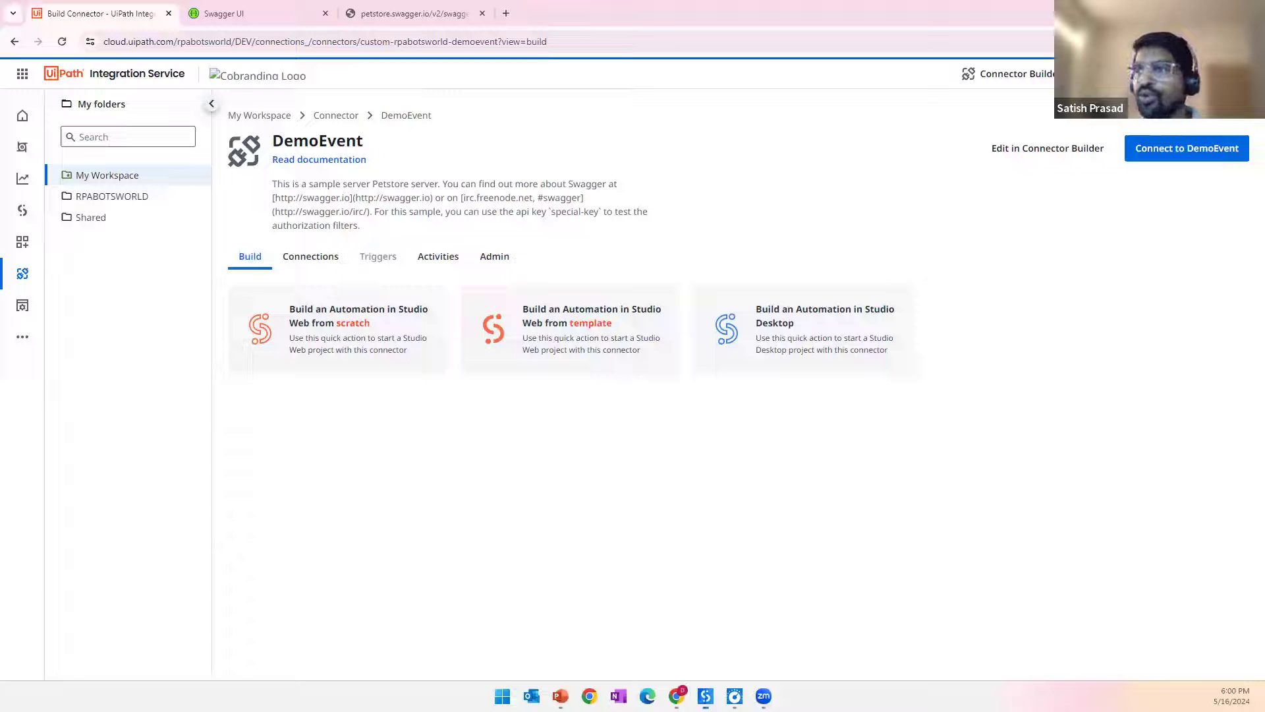
Step: Switch to UiPath Studio and check the UiPathDevConDemo project's dependencies for the Connector Builder Integration Service package
{"action": "left_click", "coordinate": [937, 125]}
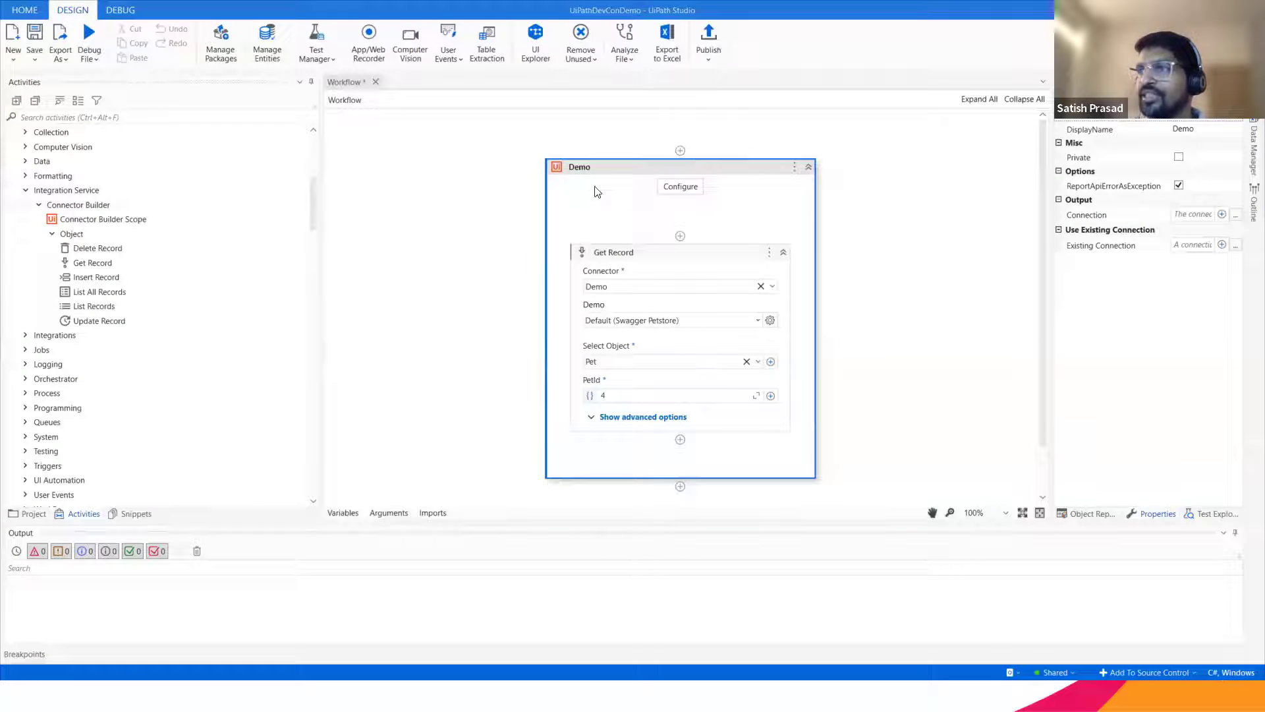
{"action": "scroll", "coordinate": [269, 210], "scroll_direction": "up", "scroll_amount": 7}
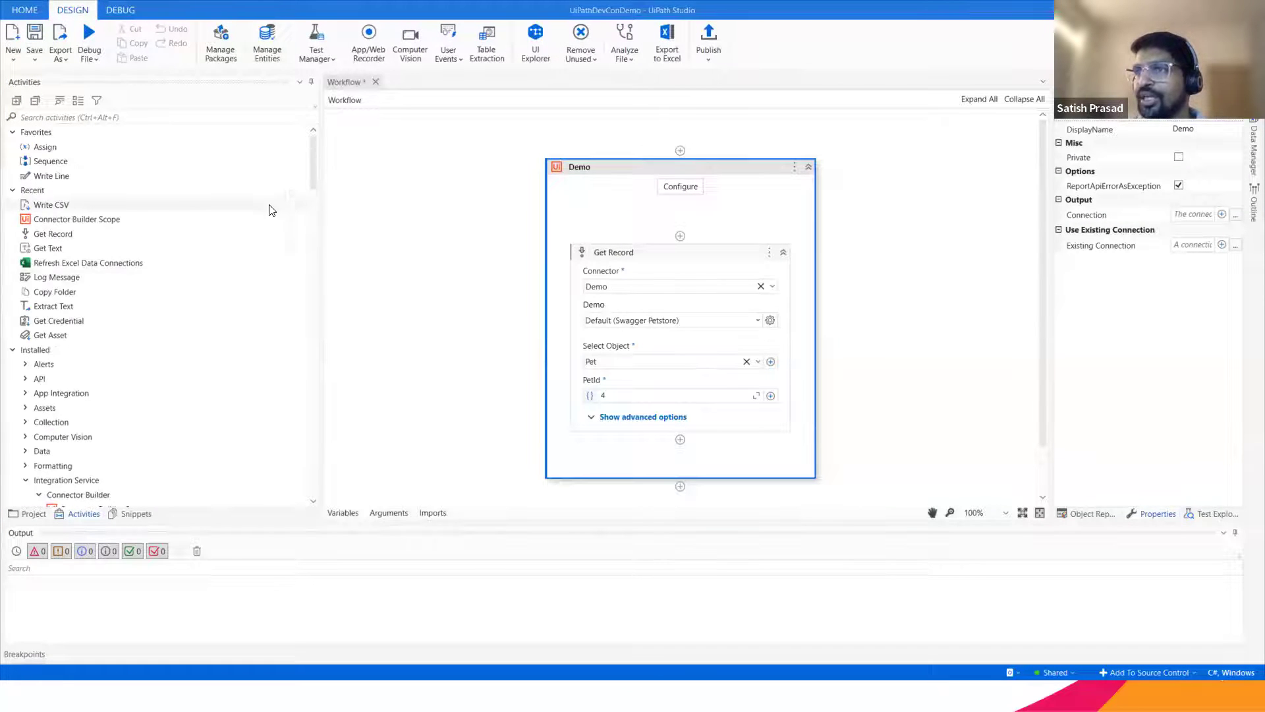
{"action": "left_click", "coordinate": [30, 513]}
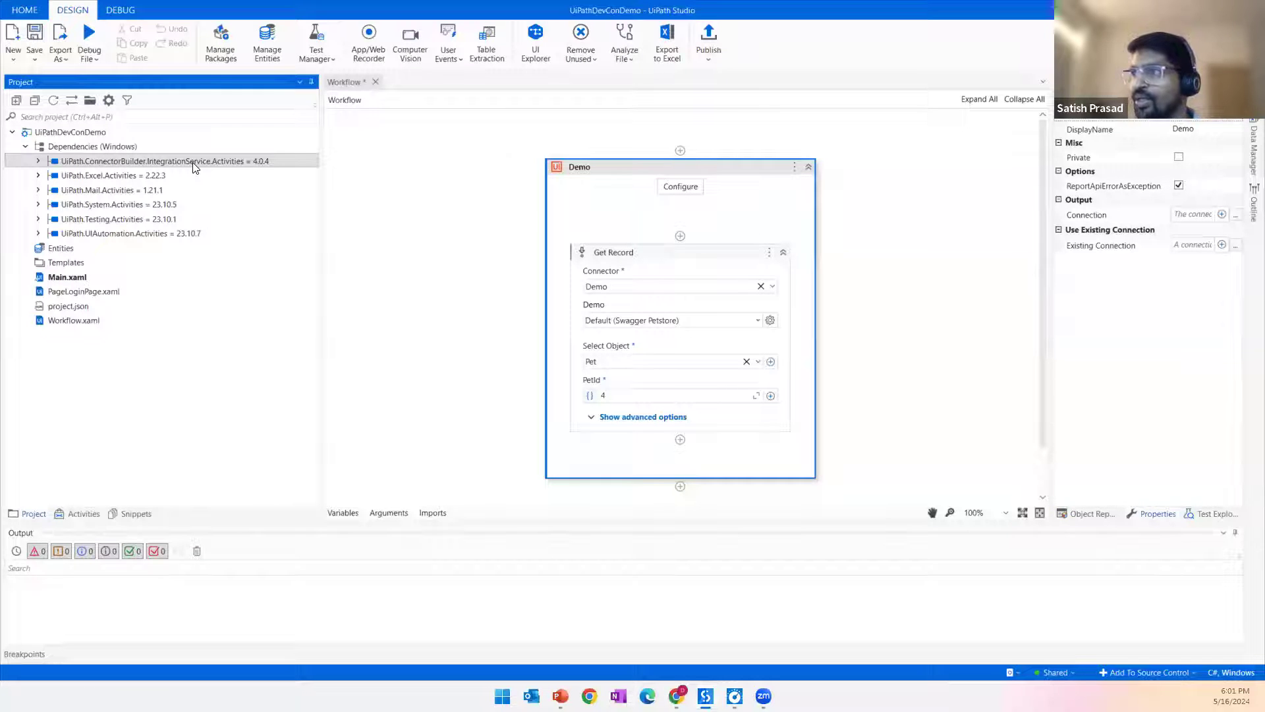
Step: Delete the Demo scope from the workflow and add a new Connector Builder Scope activity in its place
{"action": "left_click", "coordinate": [809, 168]}
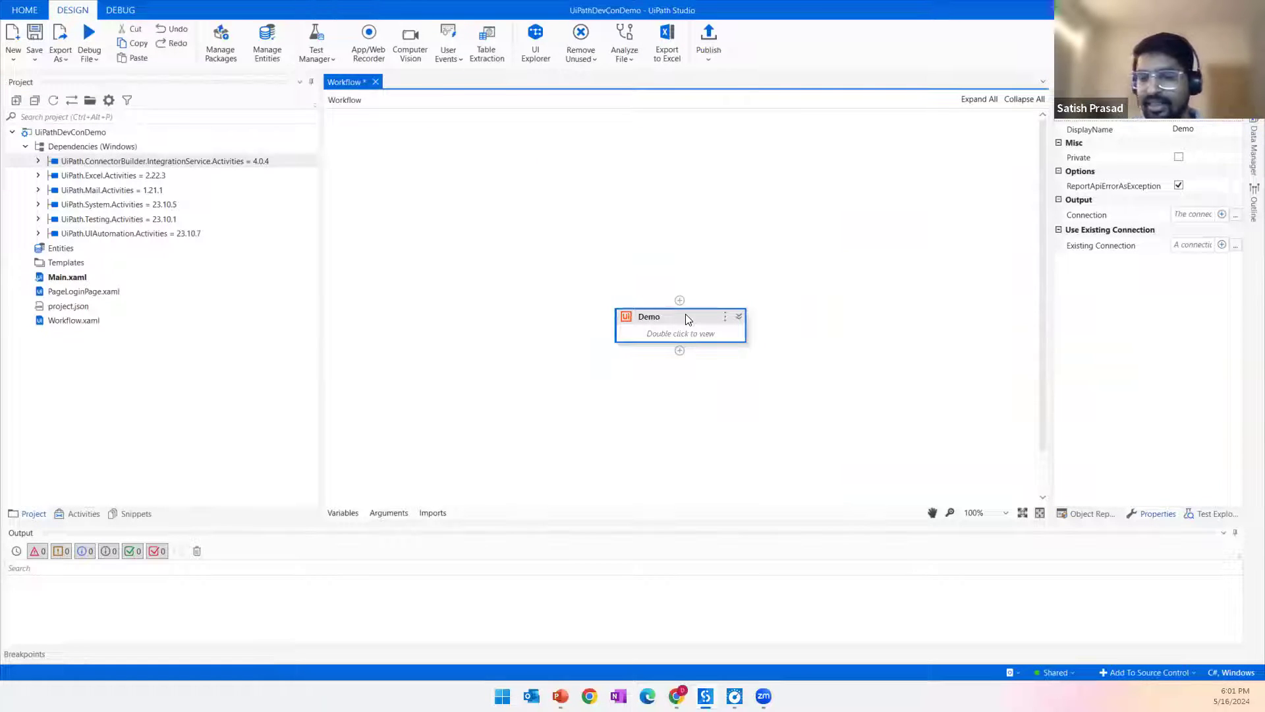
{"action": "key", "text": "Delete"}
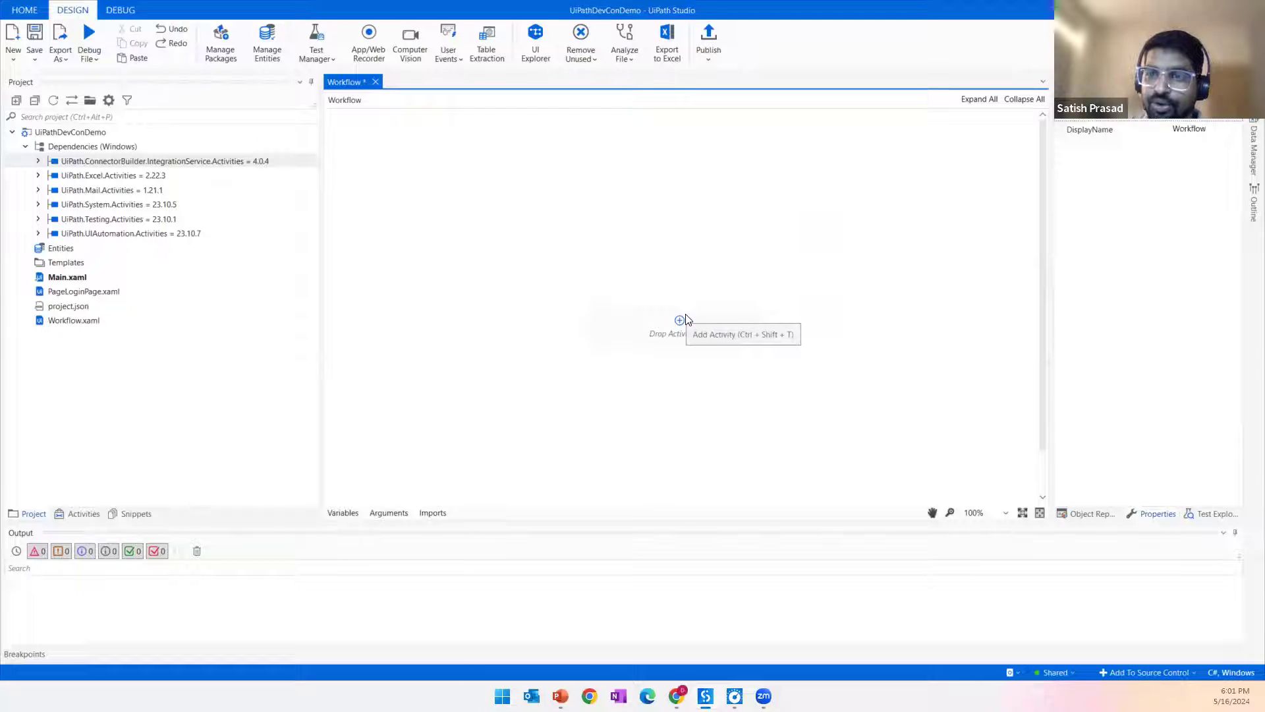
{"action": "left_click", "coordinate": [679, 321]}
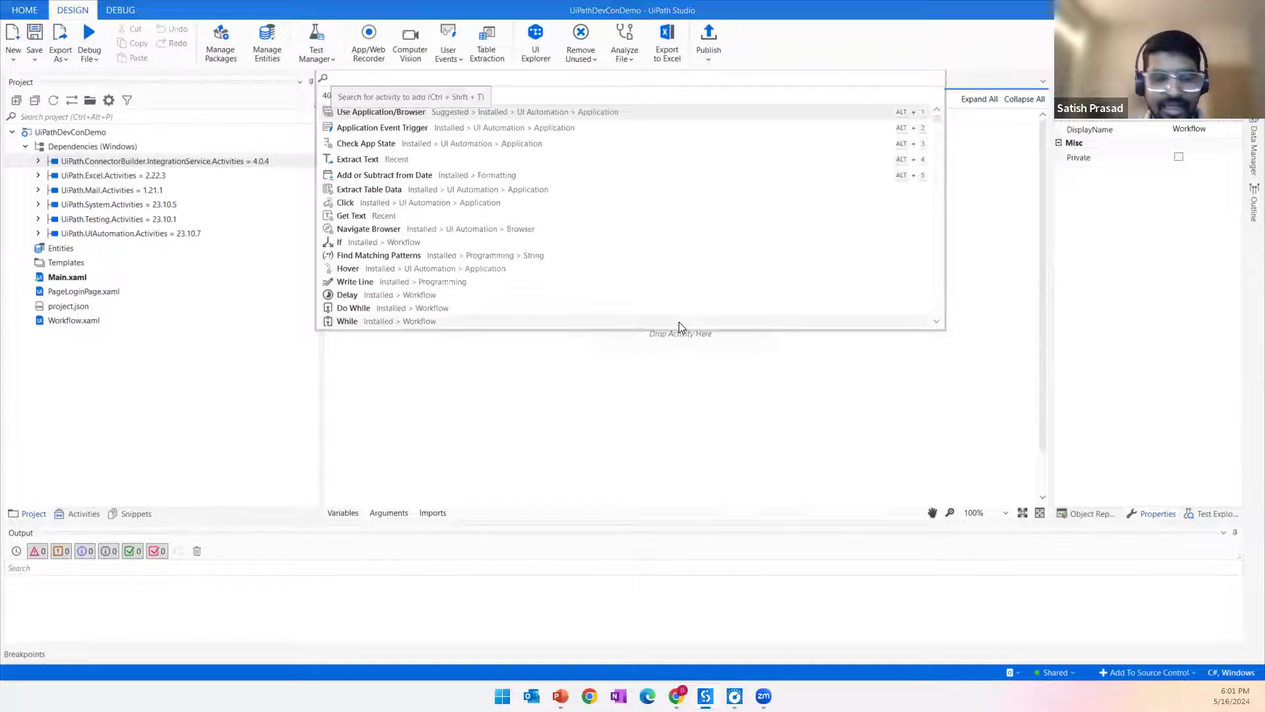
{"action": "type", "text": "scop"}
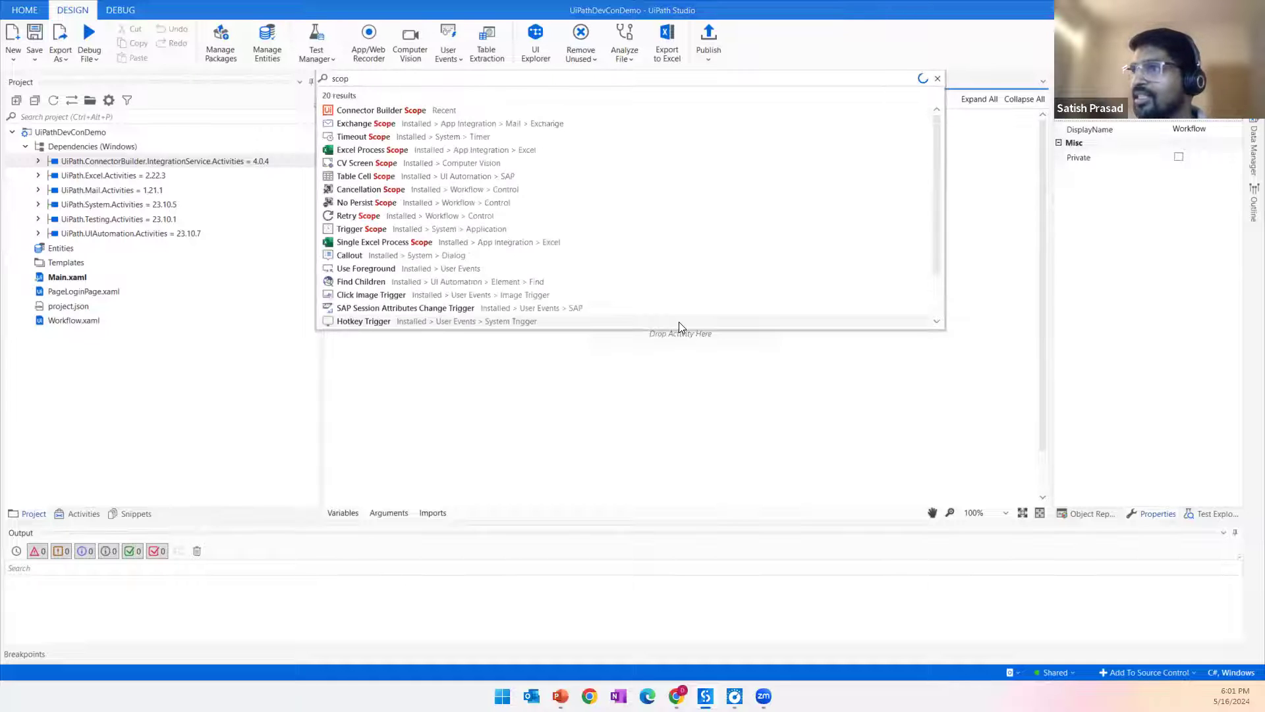
{"action": "left_click", "coordinate": [424, 112]}
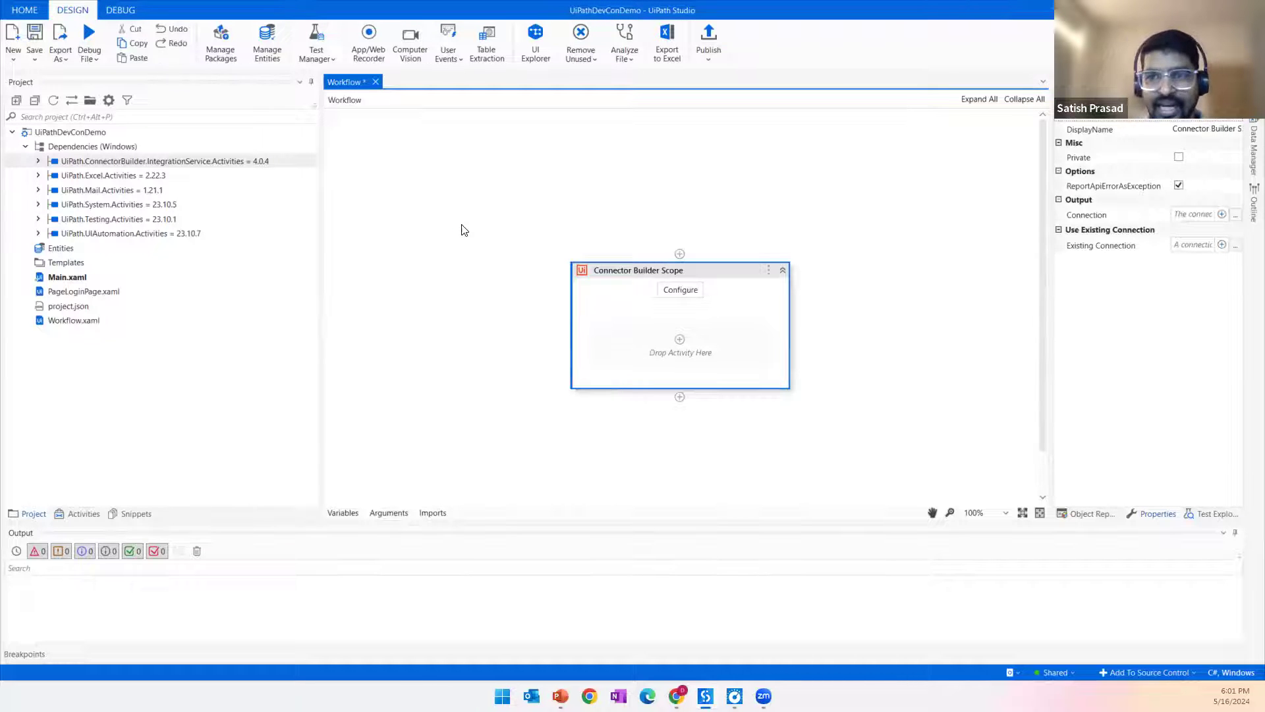
Step: Open the new scope's connection configuration with its list of connectors, and view the Shared and RPABOTSWORLD folders in Integration Service in the browser
{"action": "left_click", "coordinate": [680, 290]}
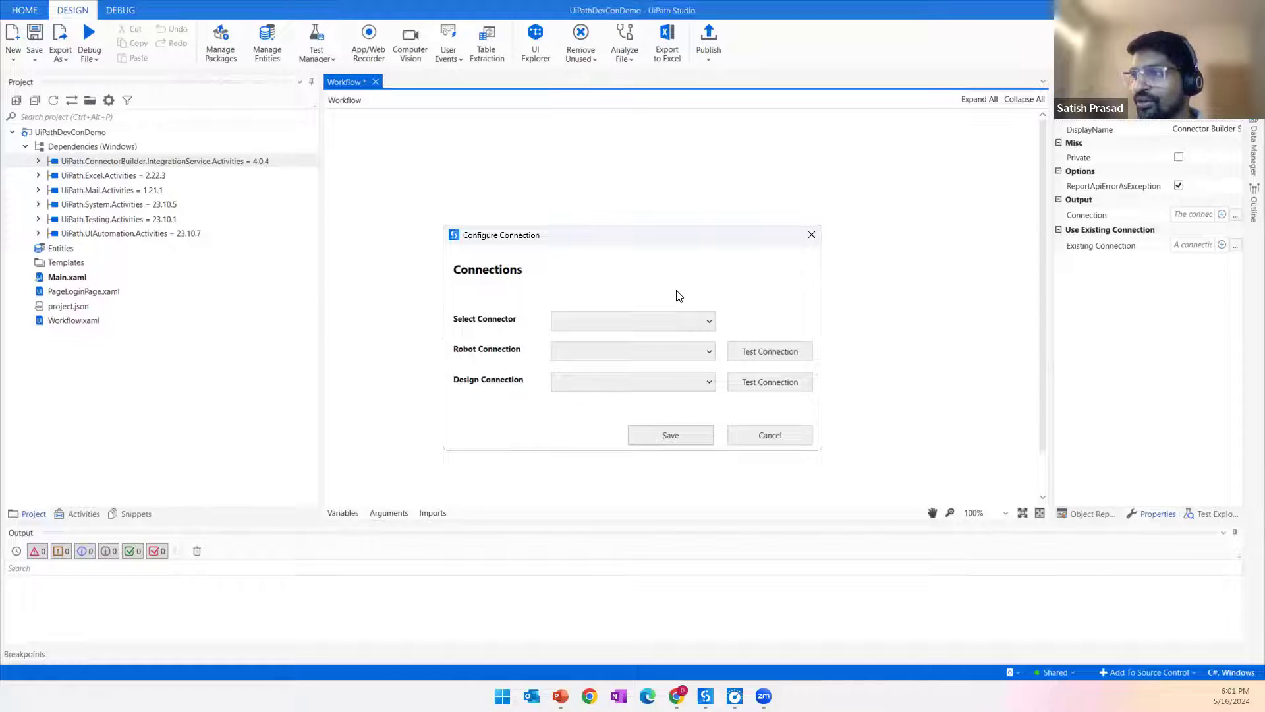
{"action": "left_click", "coordinate": [689, 326]}
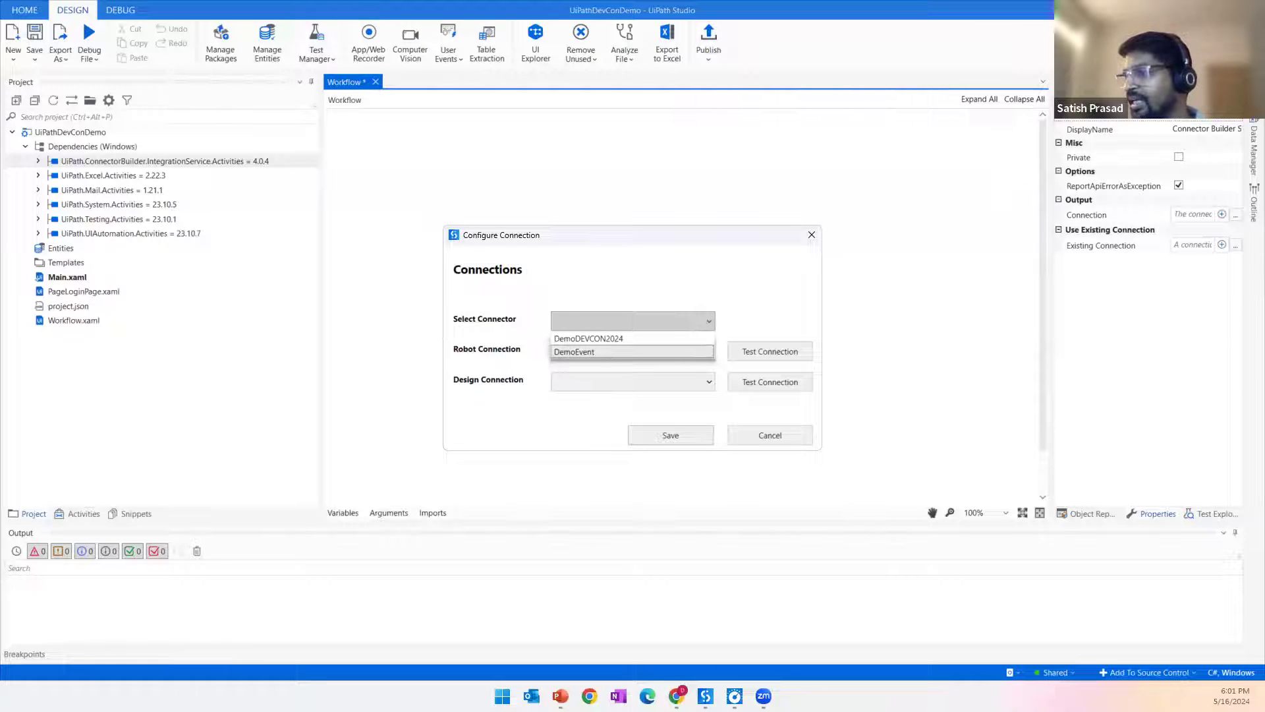
{"action": "left_click", "coordinate": [672, 685]}
{"action": "left_click", "coordinate": [620, 642]}
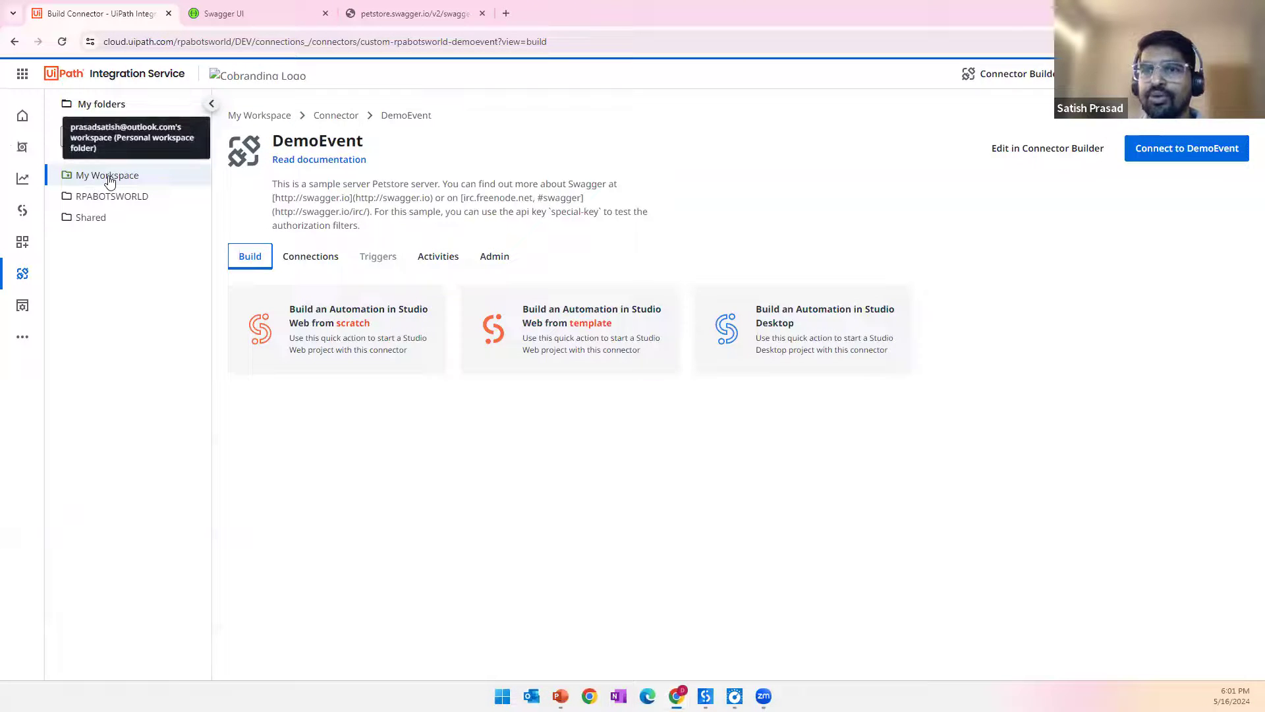
{"action": "left_click", "coordinate": [94, 220]}
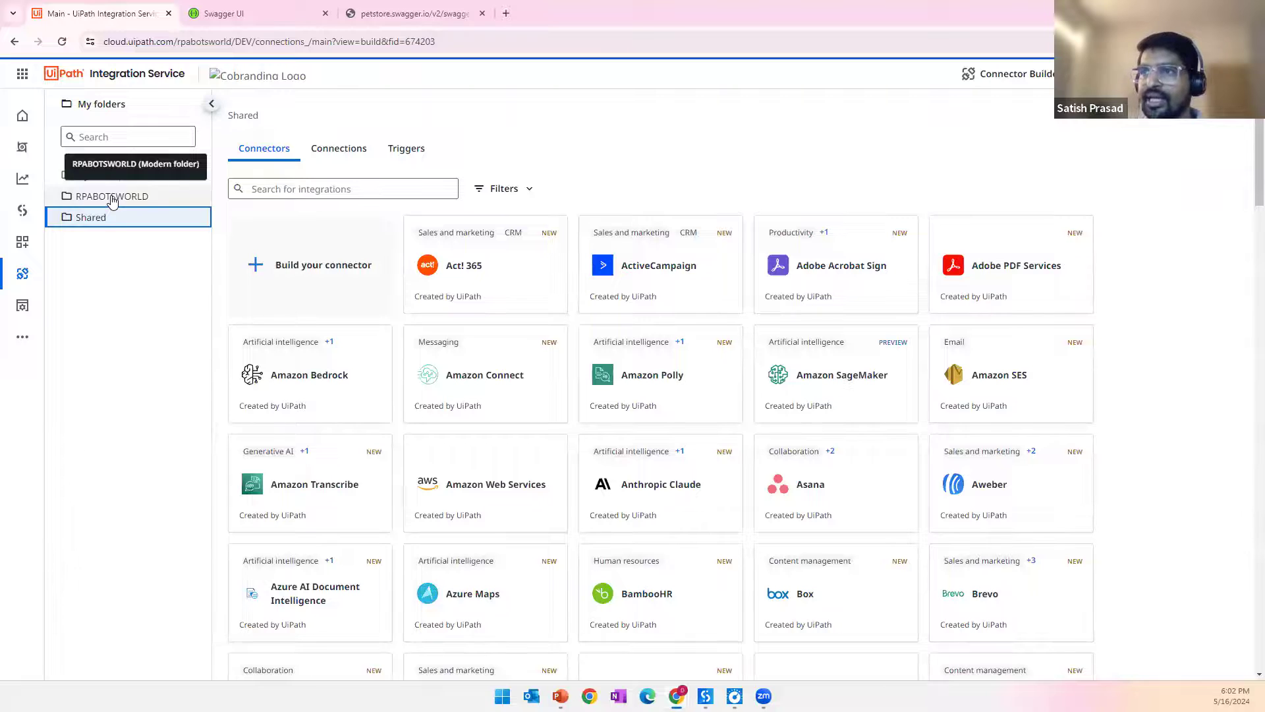
{"action": "left_click", "coordinate": [112, 197]}
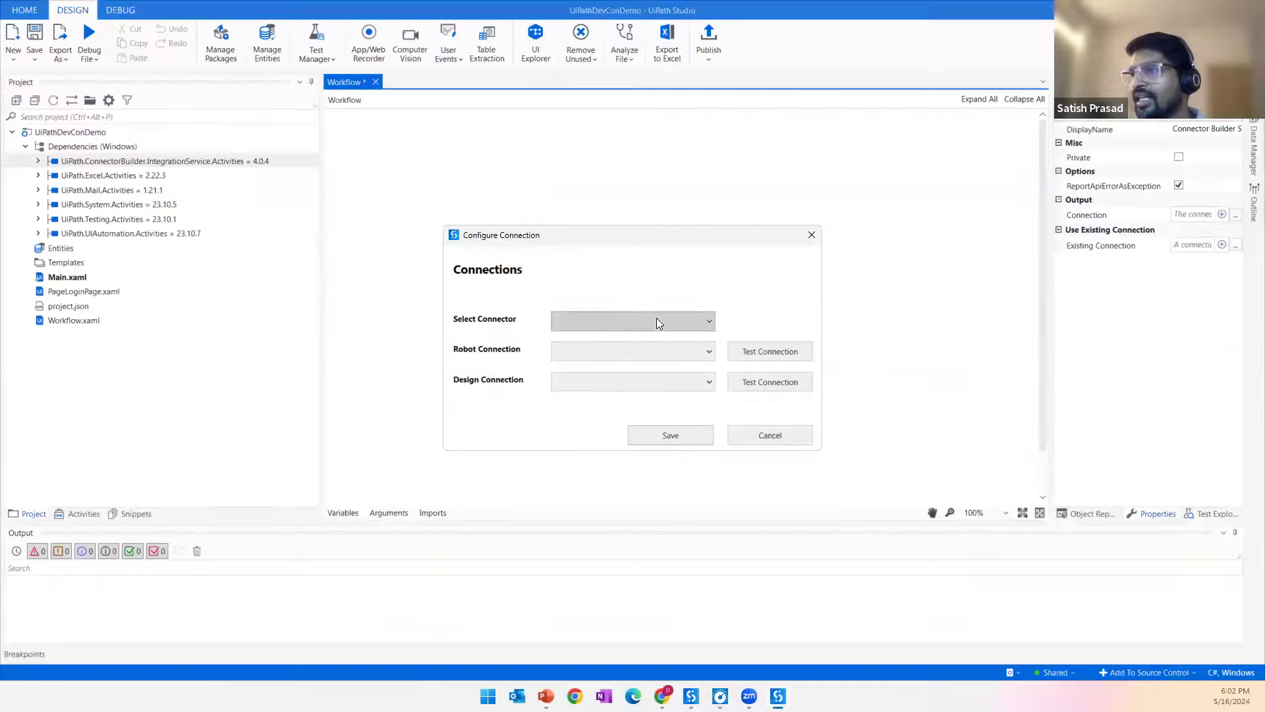
Step: In UiPath Studio, select DemoEvent as the scope's connector and check which robot connections are available for it
{"action": "left_click", "coordinate": [656, 319]}
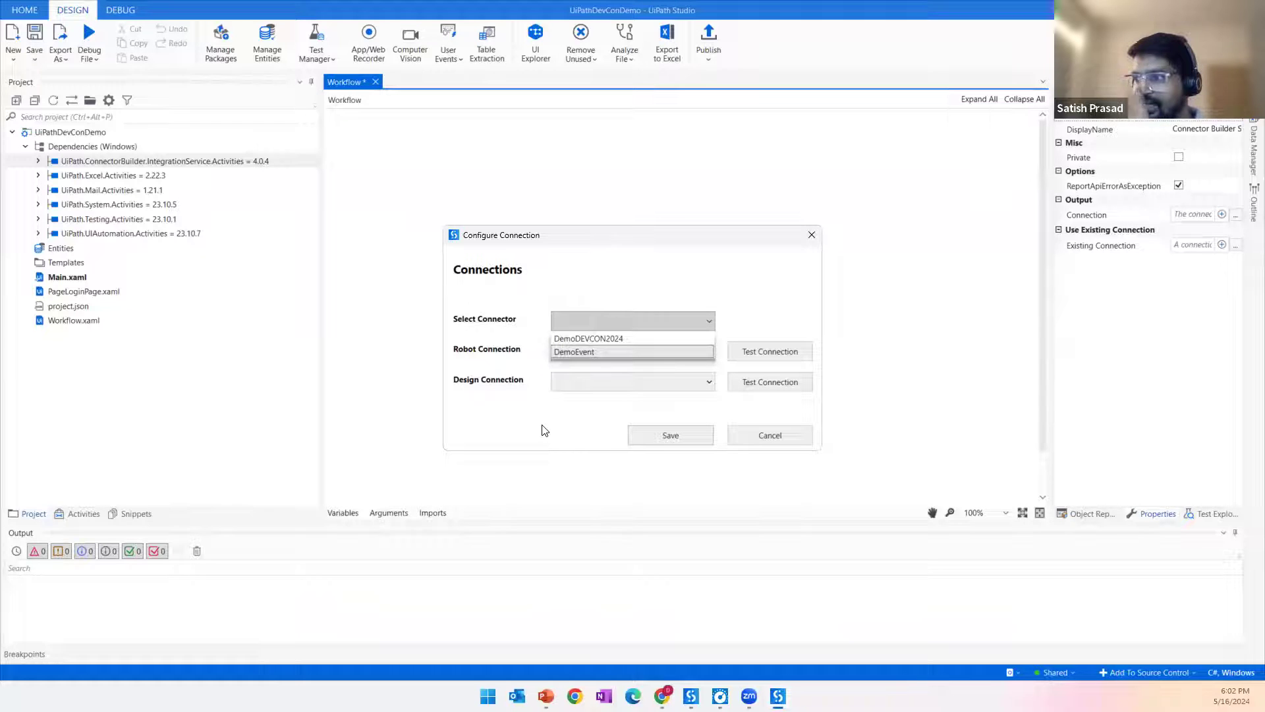
{"action": "left_click", "coordinate": [582, 353]}
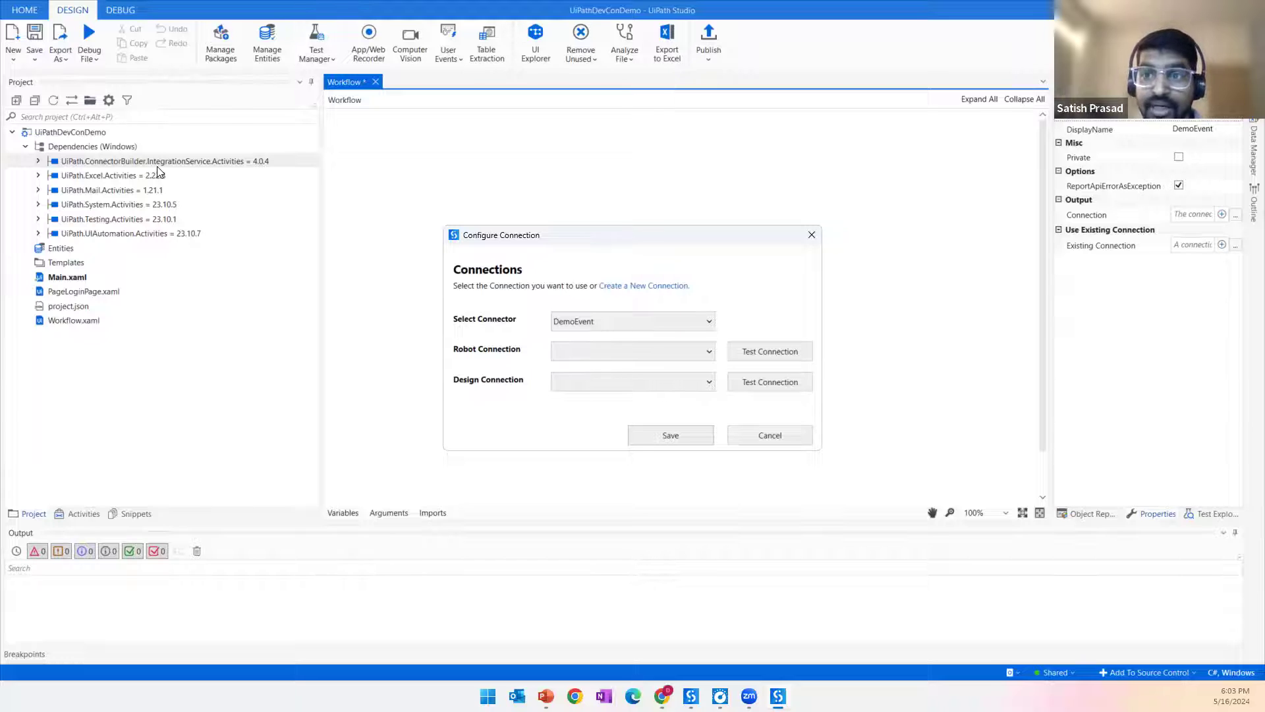
{"action": "left_click", "coordinate": [631, 350]}
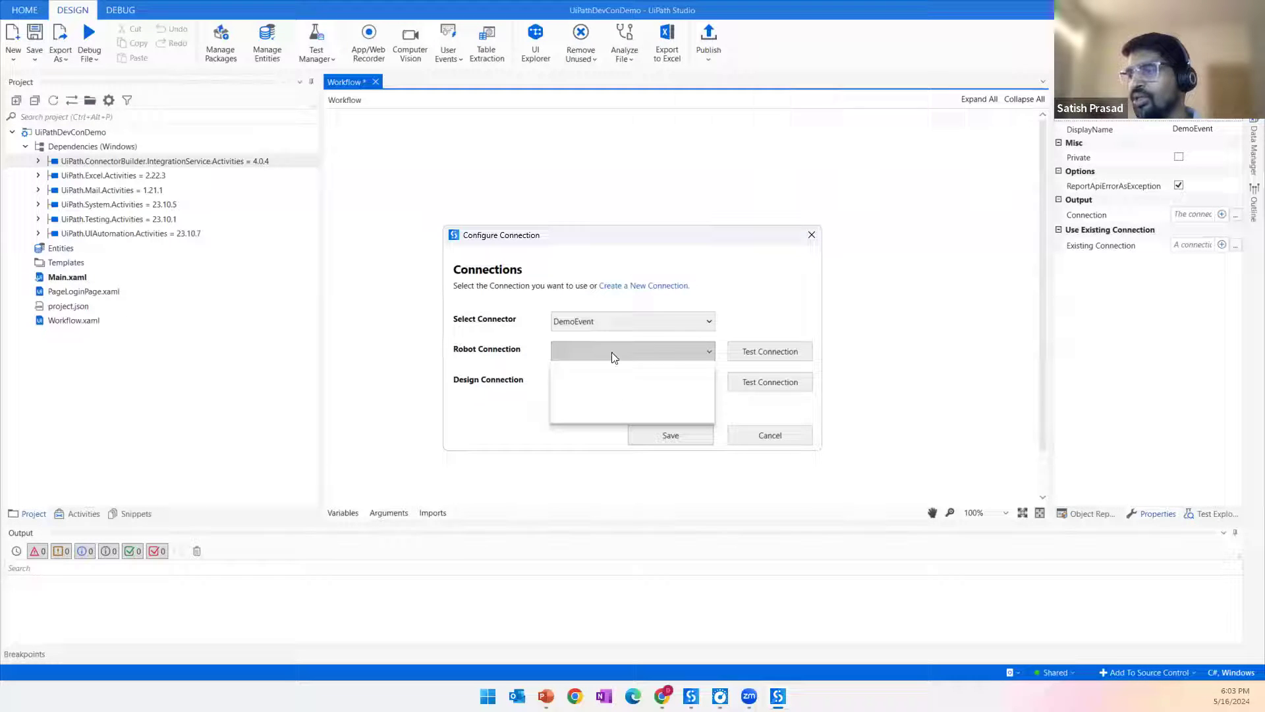
{"action": "left_click", "coordinate": [480, 417]}
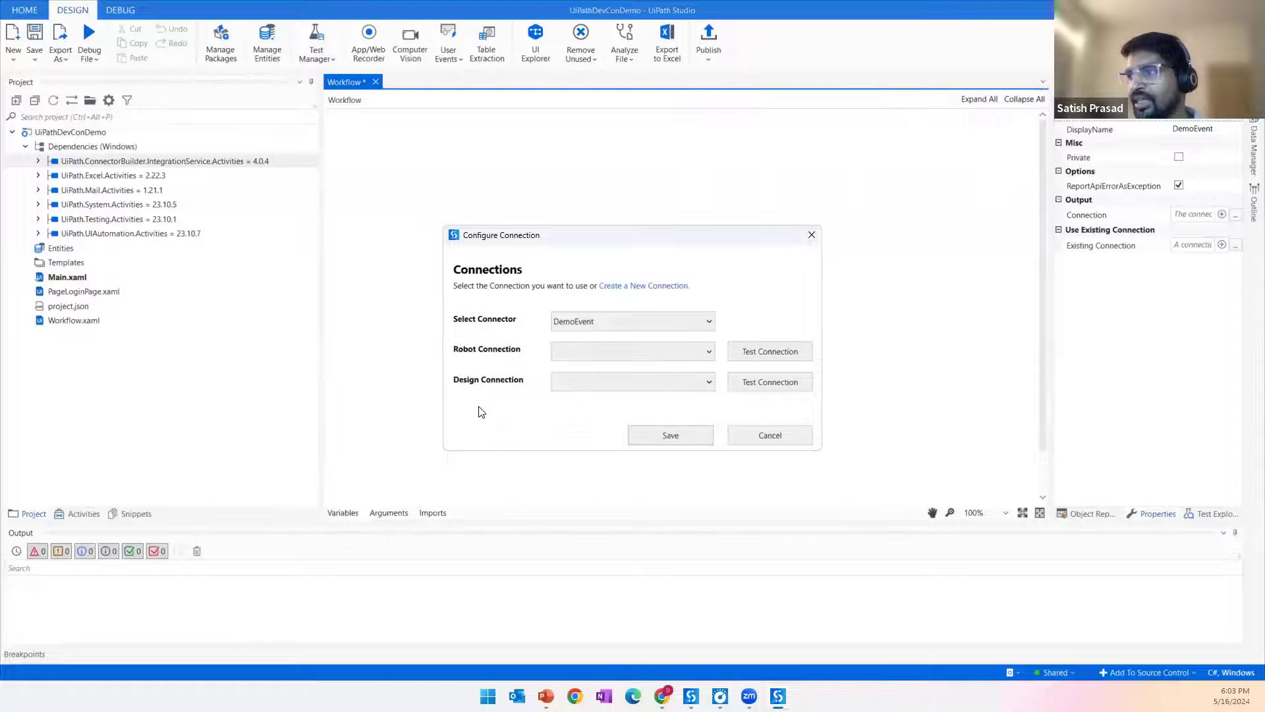
Step: Create a new DemoEvent connection in My Workspace, replacing the API key with the sample key copied from the Swagger Petstore page
{"action": "left_click", "coordinate": [633, 286]}
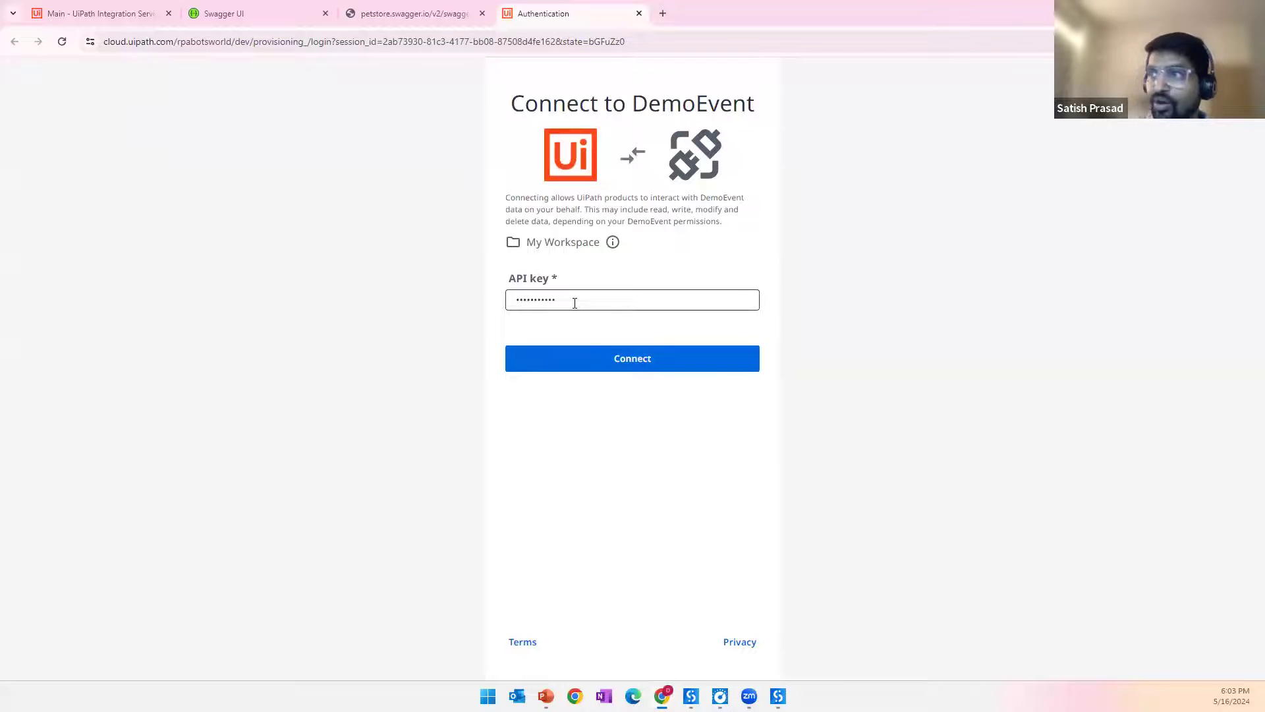
{"action": "left_click", "coordinate": [276, 14]}
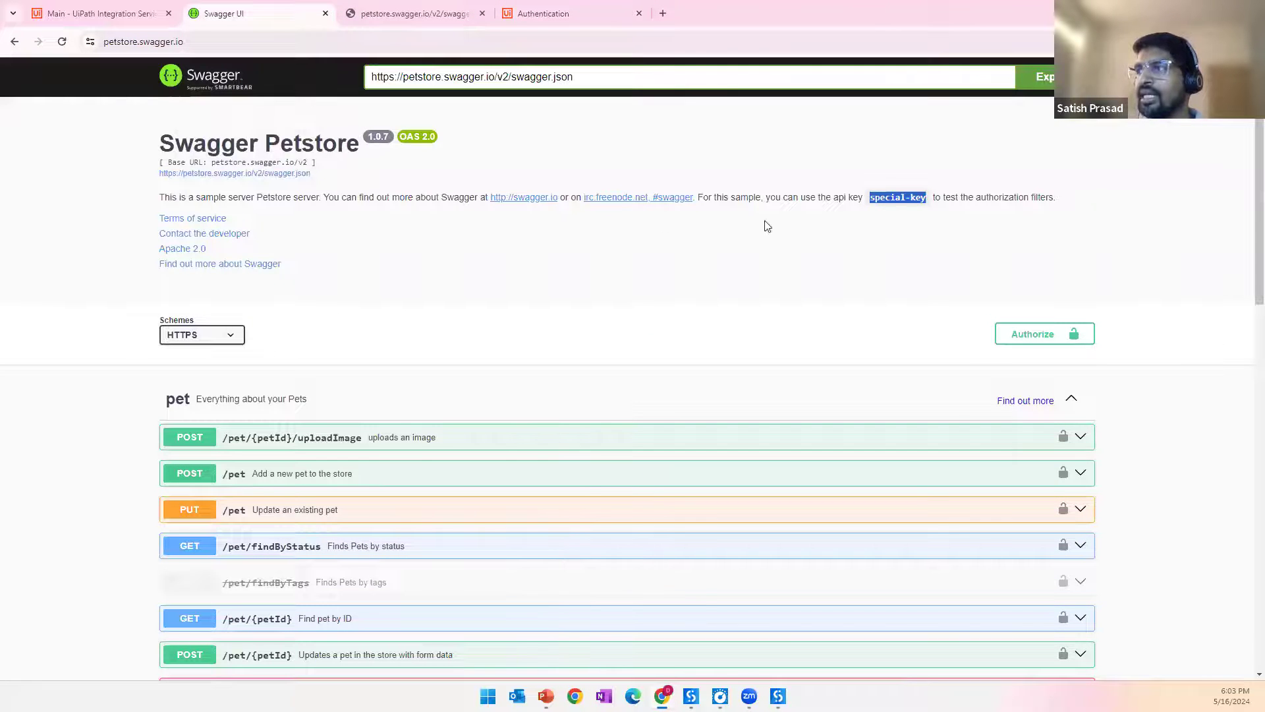
{"action": "left_click", "coordinate": [923, 198]}
{"action": "left_click_drag", "start_coordinate": [923, 198], "coordinate": [872, 197]}
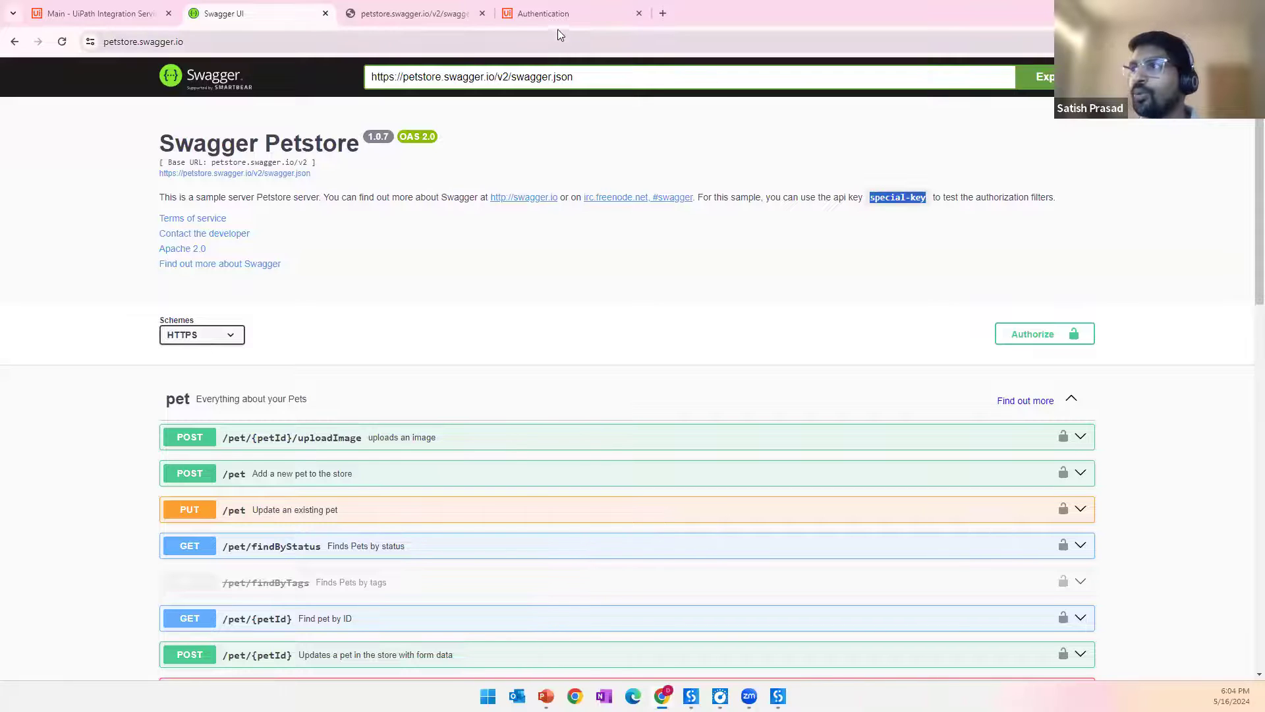
{"action": "left_click", "coordinate": [565, 14]}
{"action": "left_click", "coordinate": [604, 300]}
{"action": "left_click_drag", "start_coordinate": [604, 300], "coordinate": [482, 300]}
{"action": "key", "text": "BackSpace"}
{"action": "key", "text": "ctrl+v"}
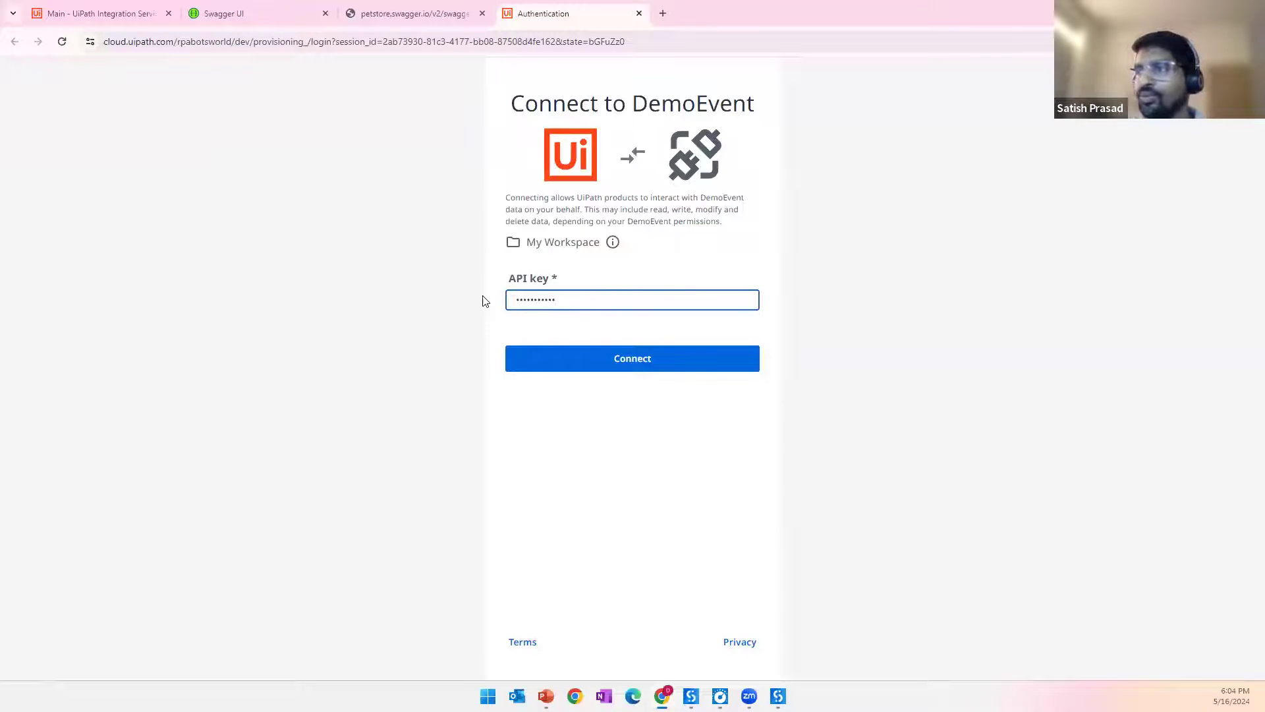
{"action": "mouse_move", "coordinate": [613, 245]}
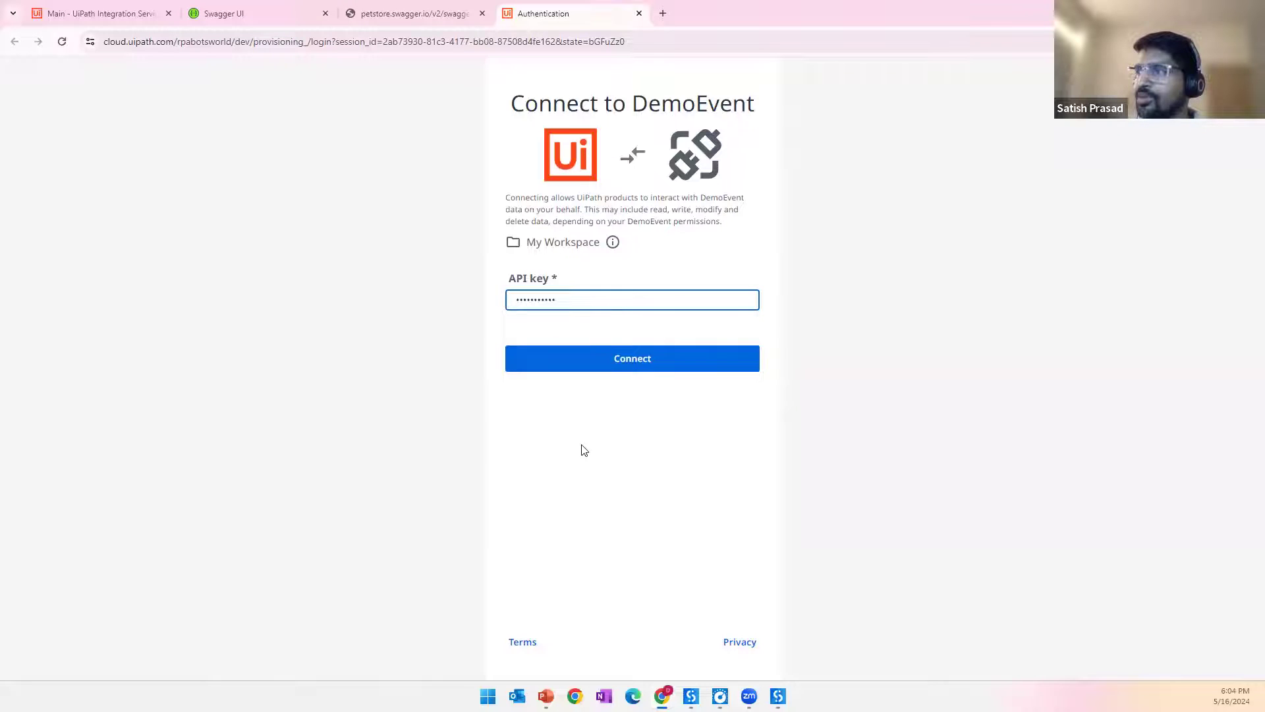
{"action": "left_click", "coordinate": [649, 364]}
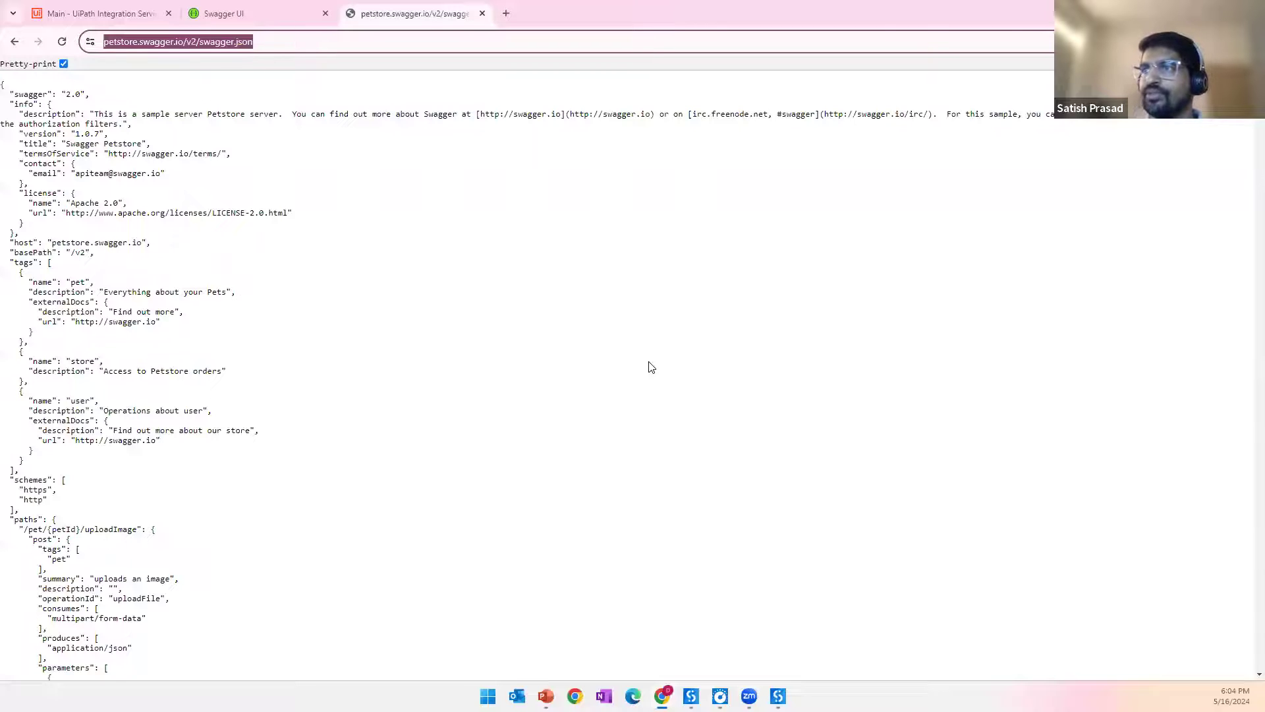
Step: Check My Workspace's connections in Integration Service, and in UiPath Studio save the scope's configuration with DemoEvent as robot and design connection
{"action": "left_click", "coordinate": [99, 15]}
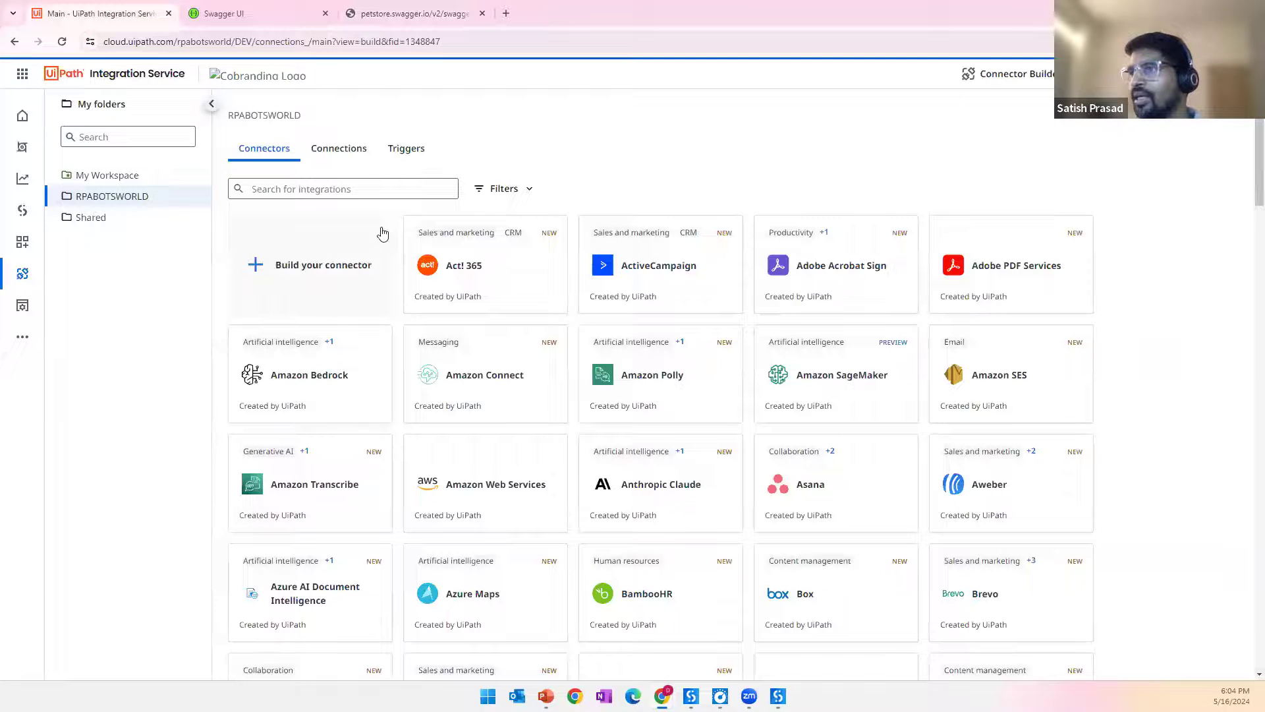
{"action": "left_click", "coordinate": [168, 175]}
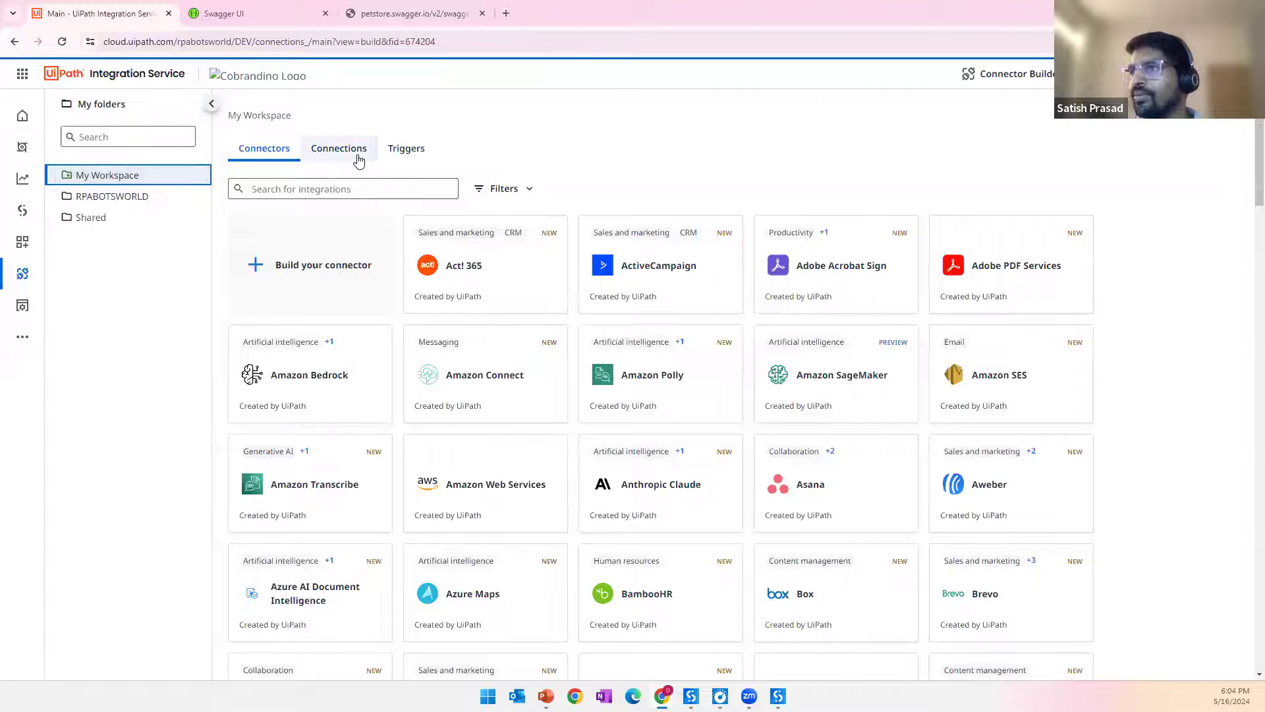
{"action": "left_click", "coordinate": [340, 149]}
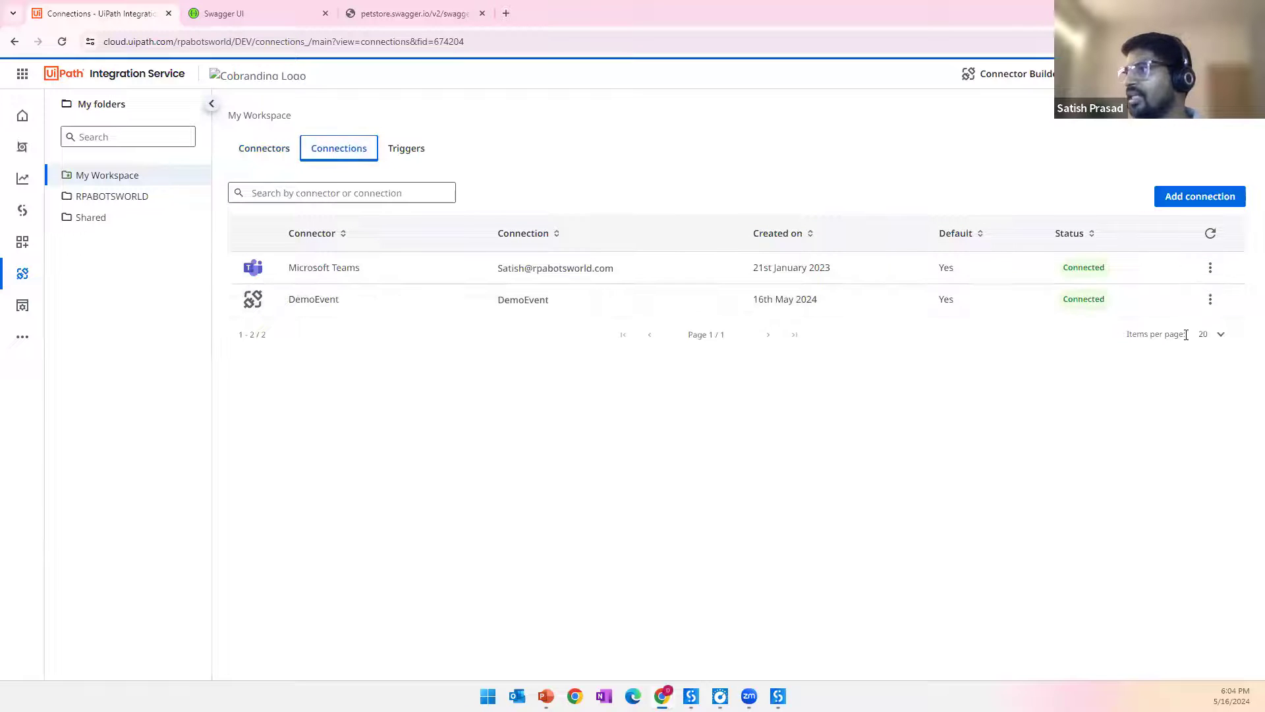
{"action": "mouse_move", "coordinate": [802, 307]}
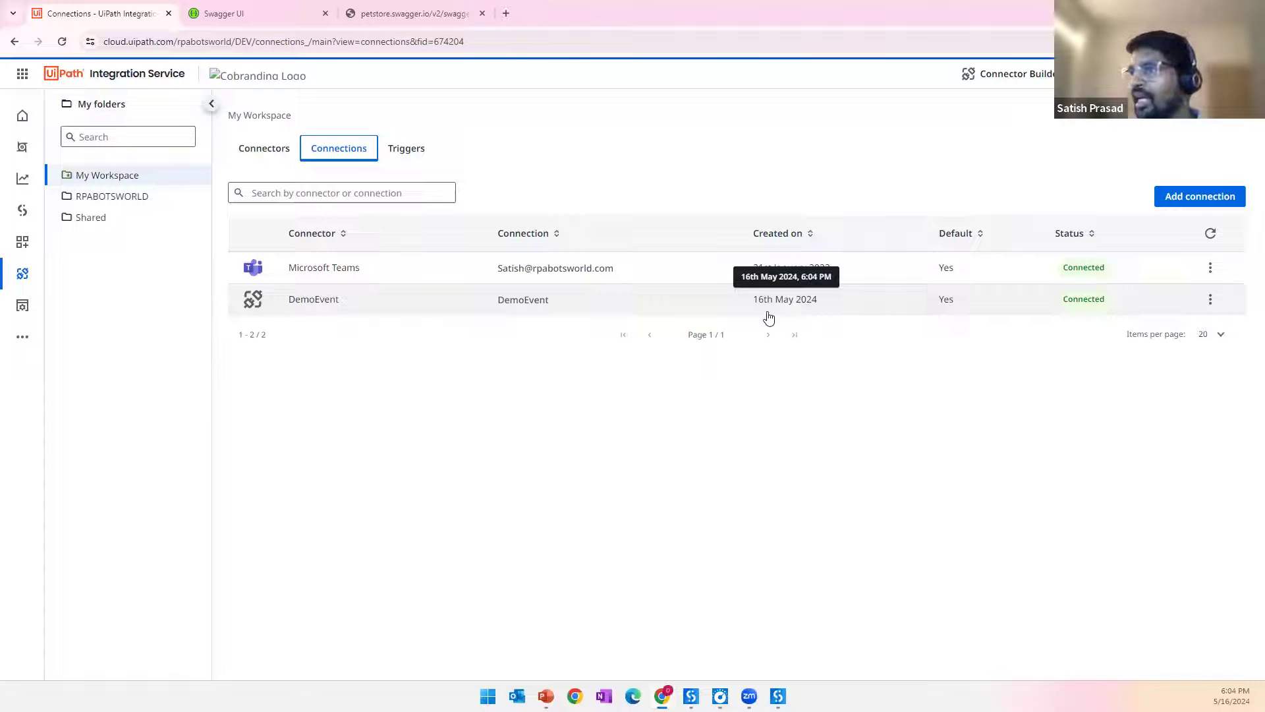
{"action": "left_click", "coordinate": [778, 692]}
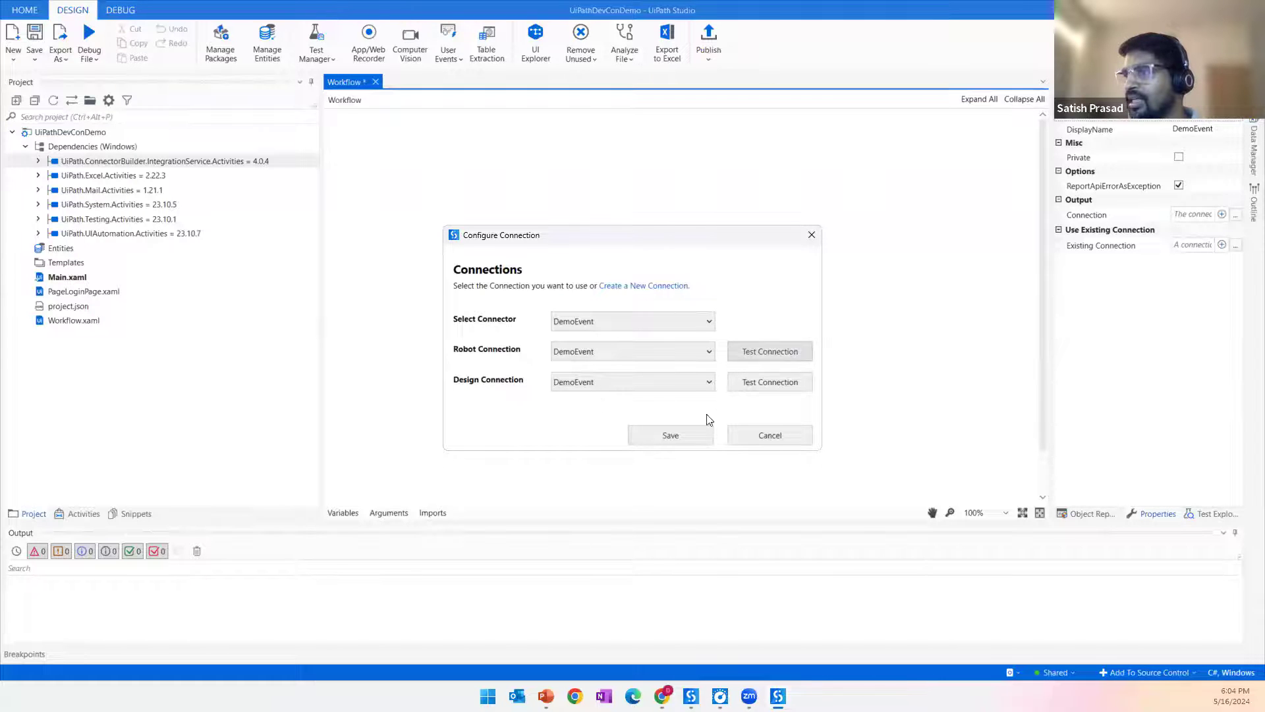
{"action": "left_click", "coordinate": [684, 434]}
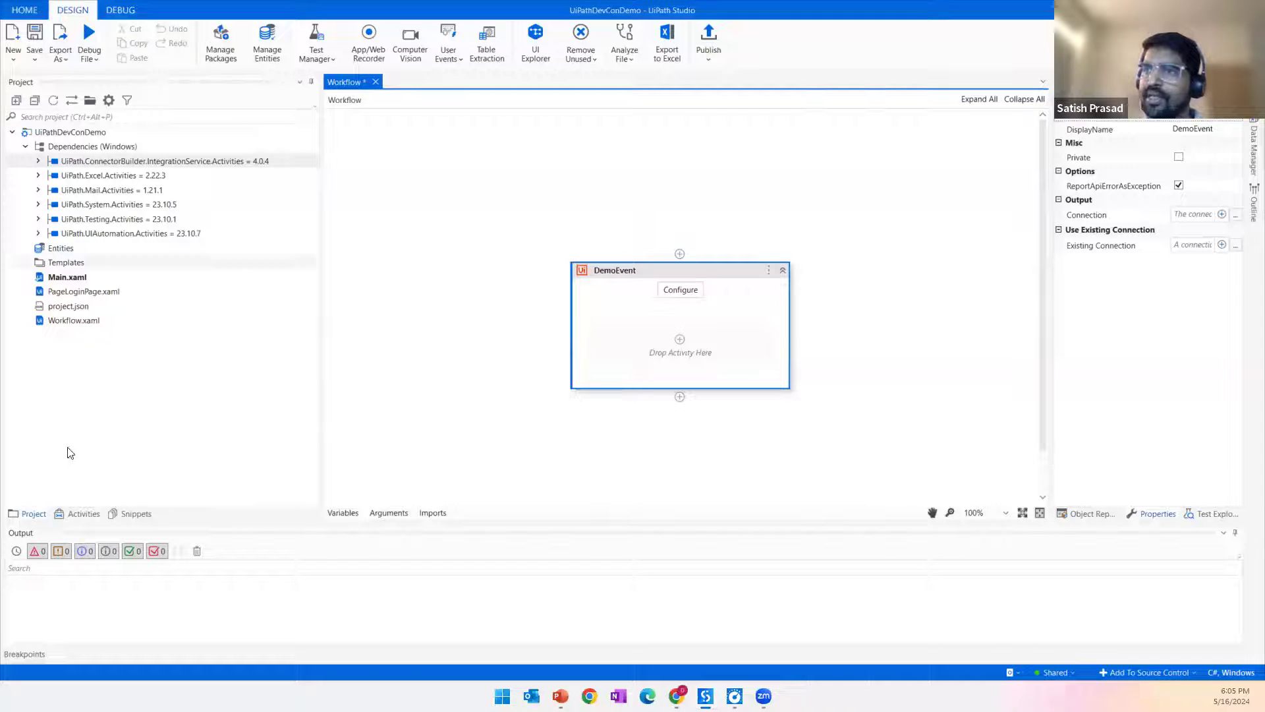
Step: Add a Get Record activity inside the DemoEvent scope and set its connector to DemoEvent
{"action": "left_click", "coordinate": [80, 513]}
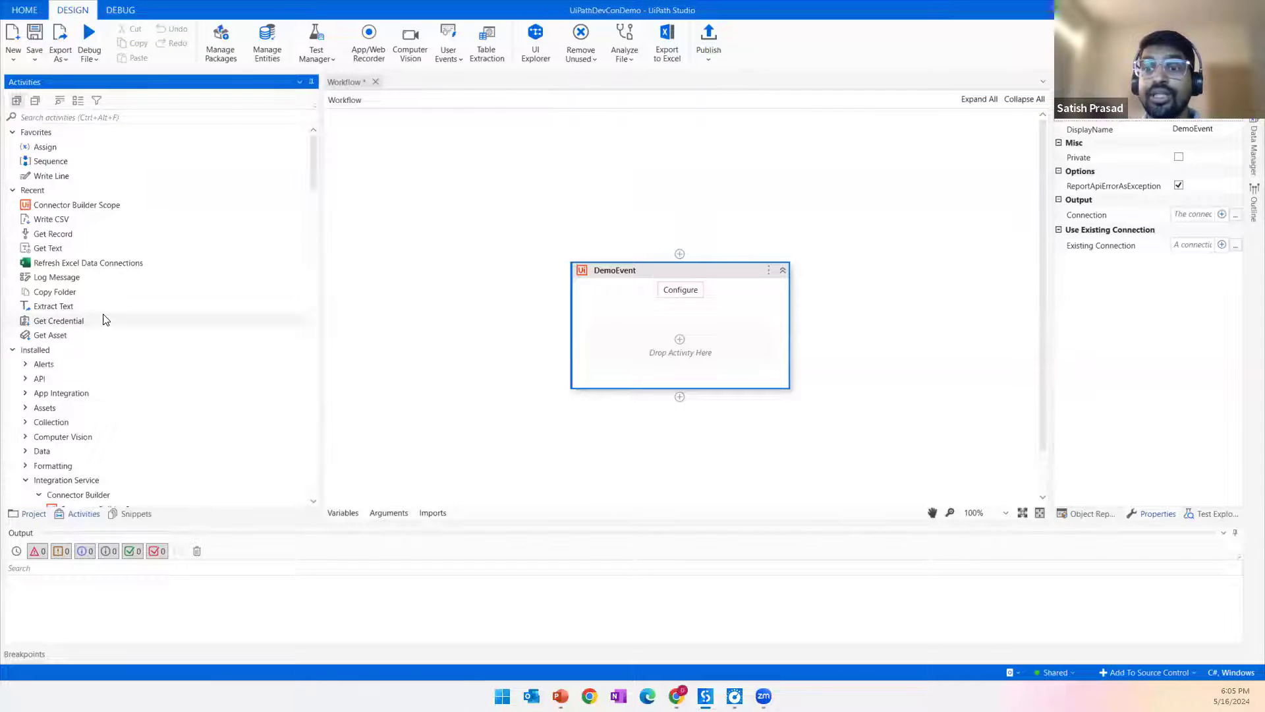
{"action": "scroll", "coordinate": [102, 319], "scroll_direction": "down", "scroll_amount": 3}
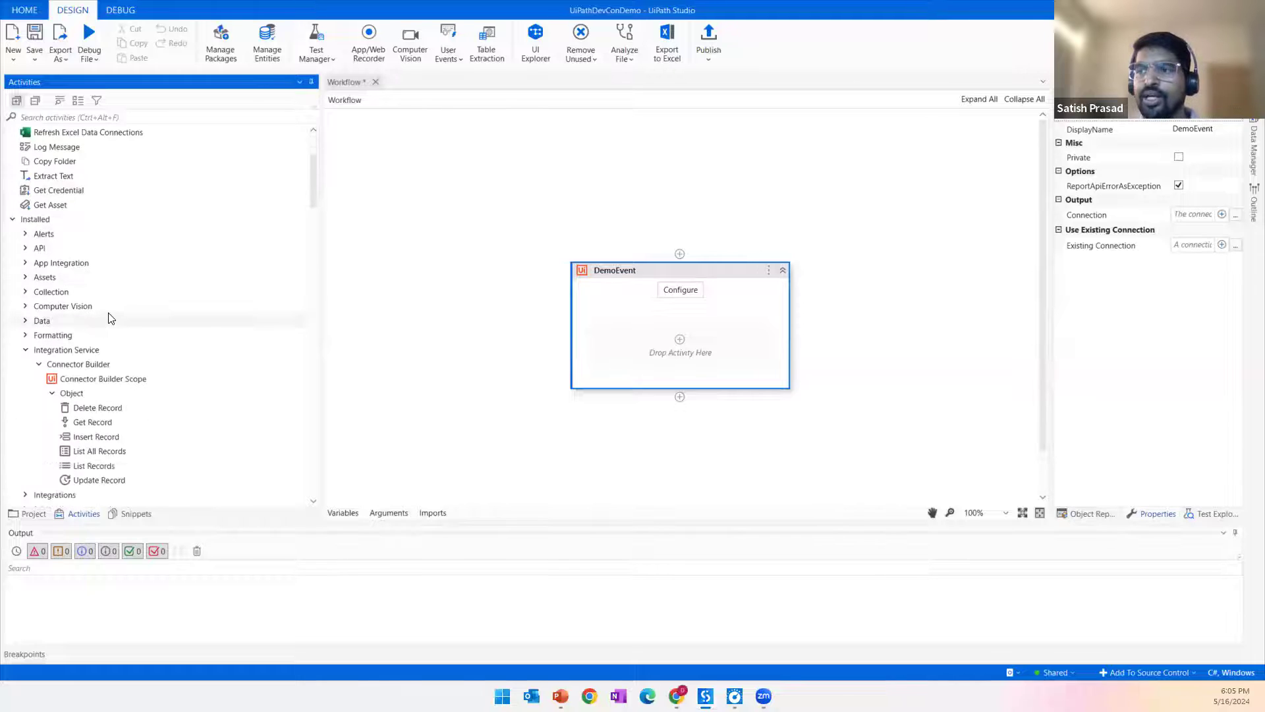
{"action": "scroll", "coordinate": [156, 326], "scroll_direction": "down", "scroll_amount": 2}
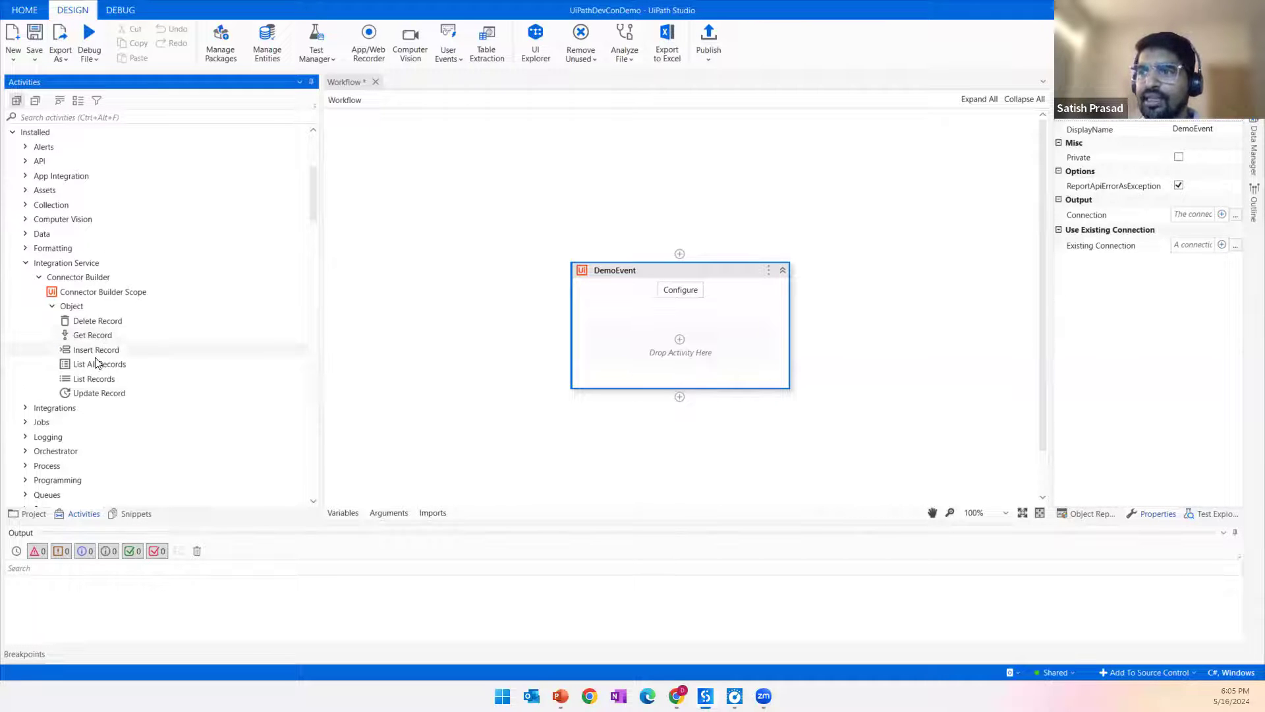
{"action": "left_click_drag", "start_coordinate": [90, 335], "coordinate": [679, 346]}
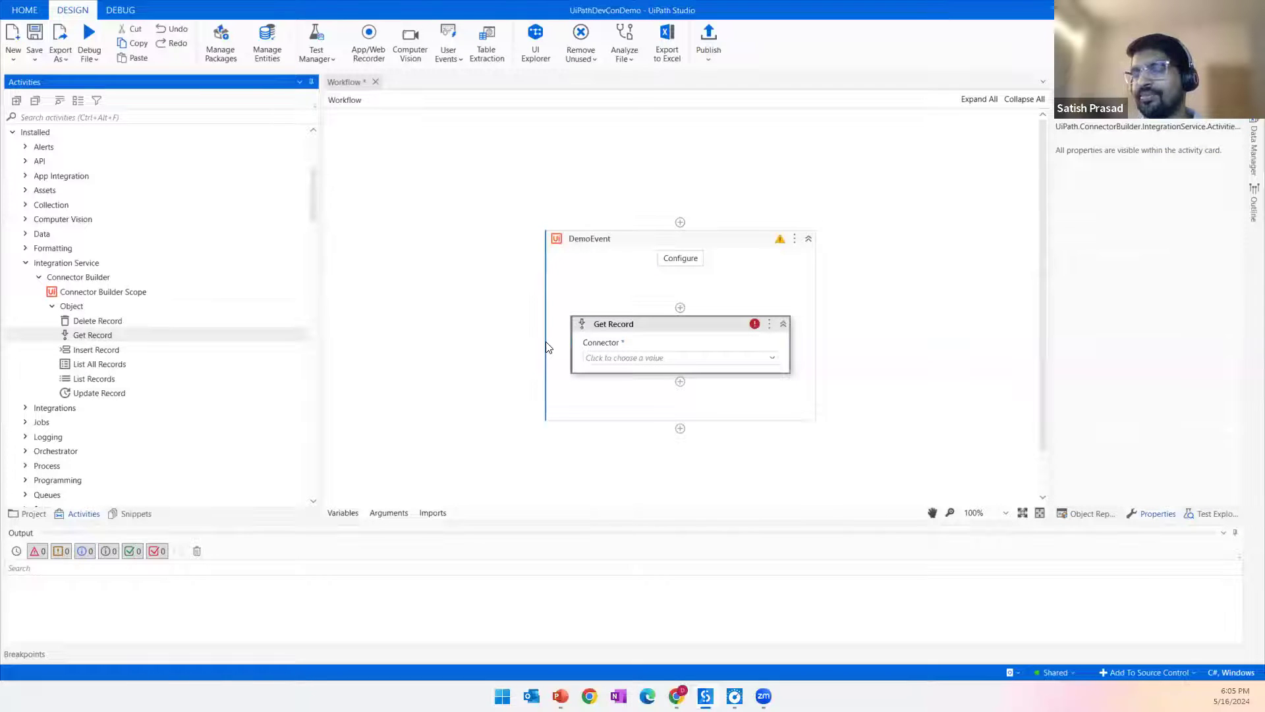
{"action": "left_click", "coordinate": [772, 360]}
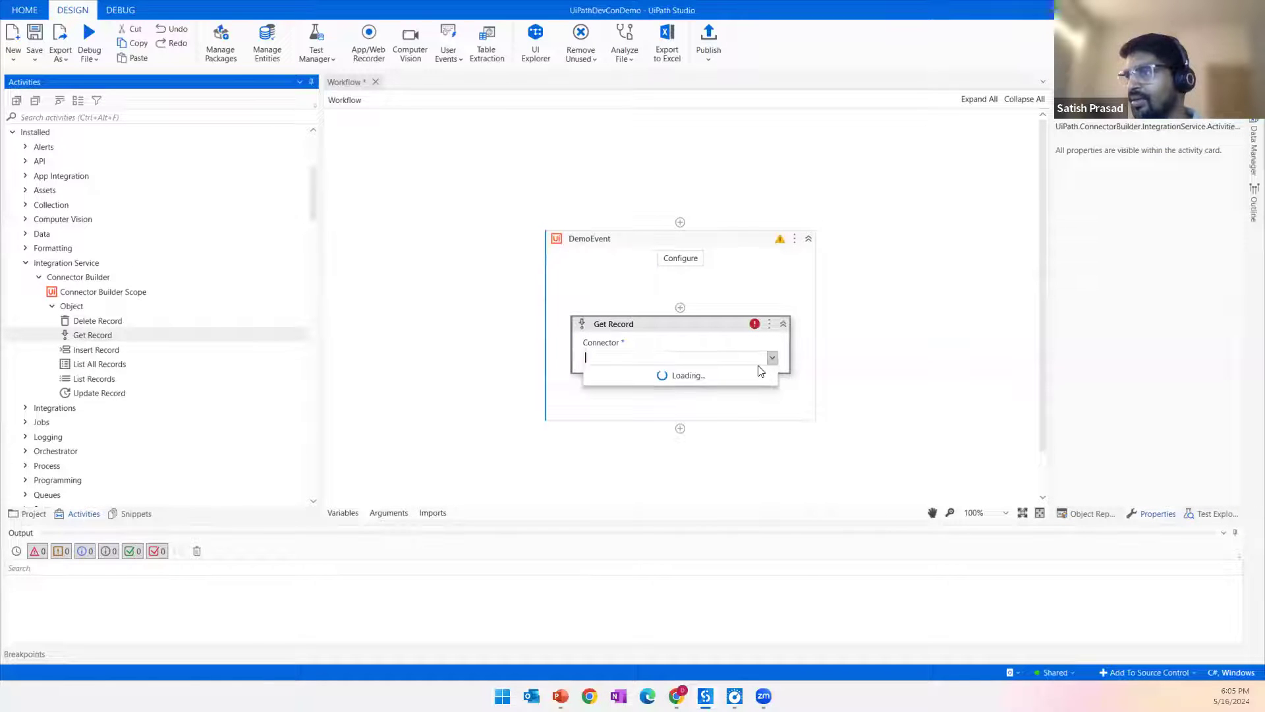
{"action": "left_click", "coordinate": [618, 385]}
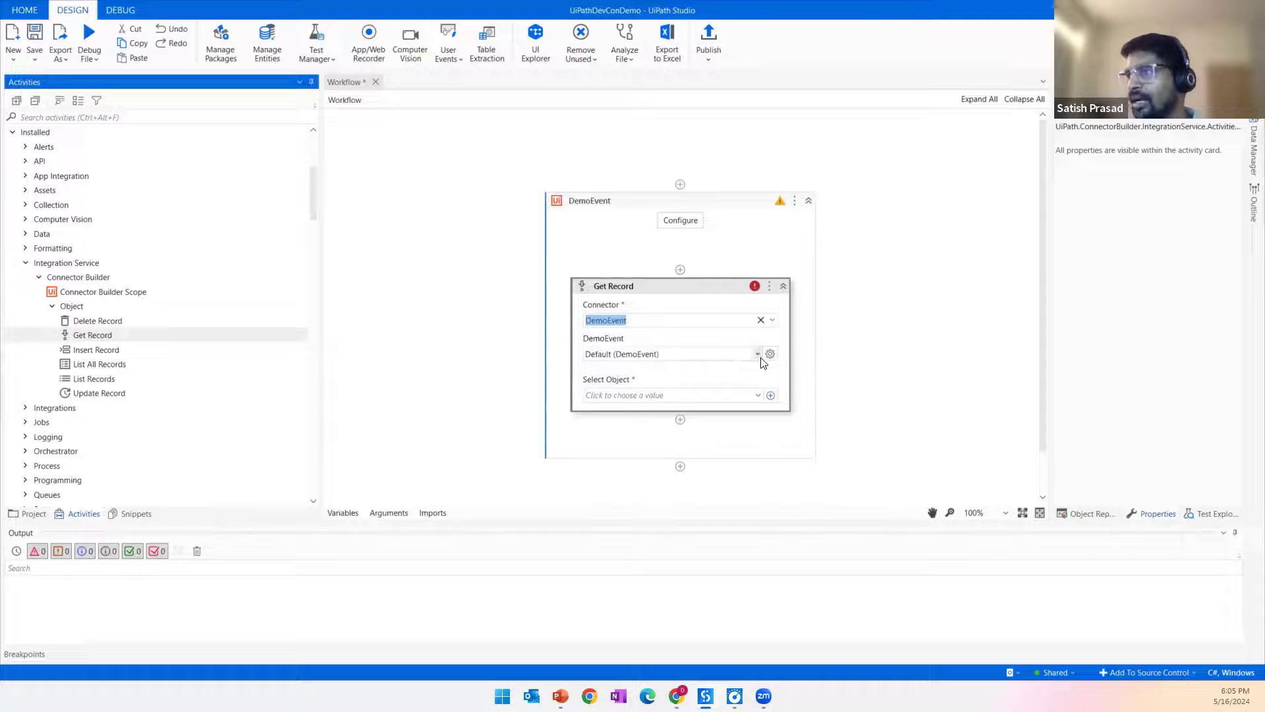
Step: Configure the Get Record activity to use the Default (DemoEvent) connection and the Pet object
{"action": "left_click", "coordinate": [757, 356]}
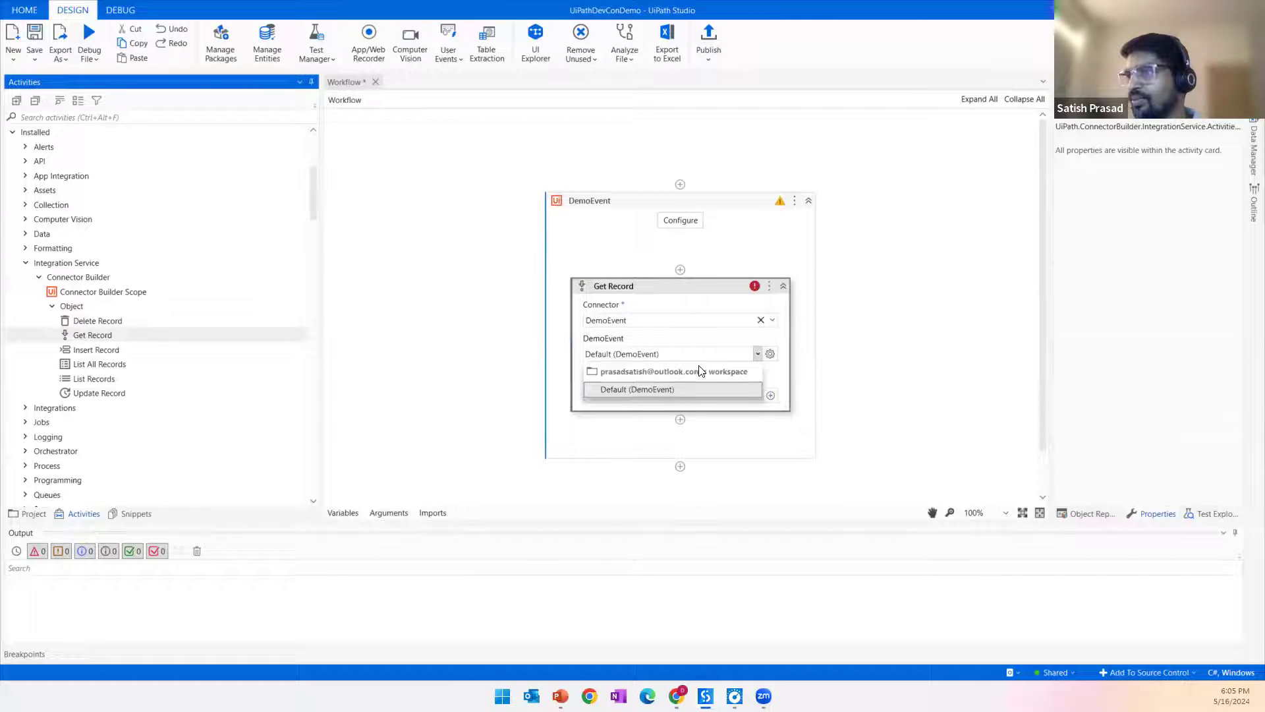
{"action": "left_click", "coordinate": [657, 389]}
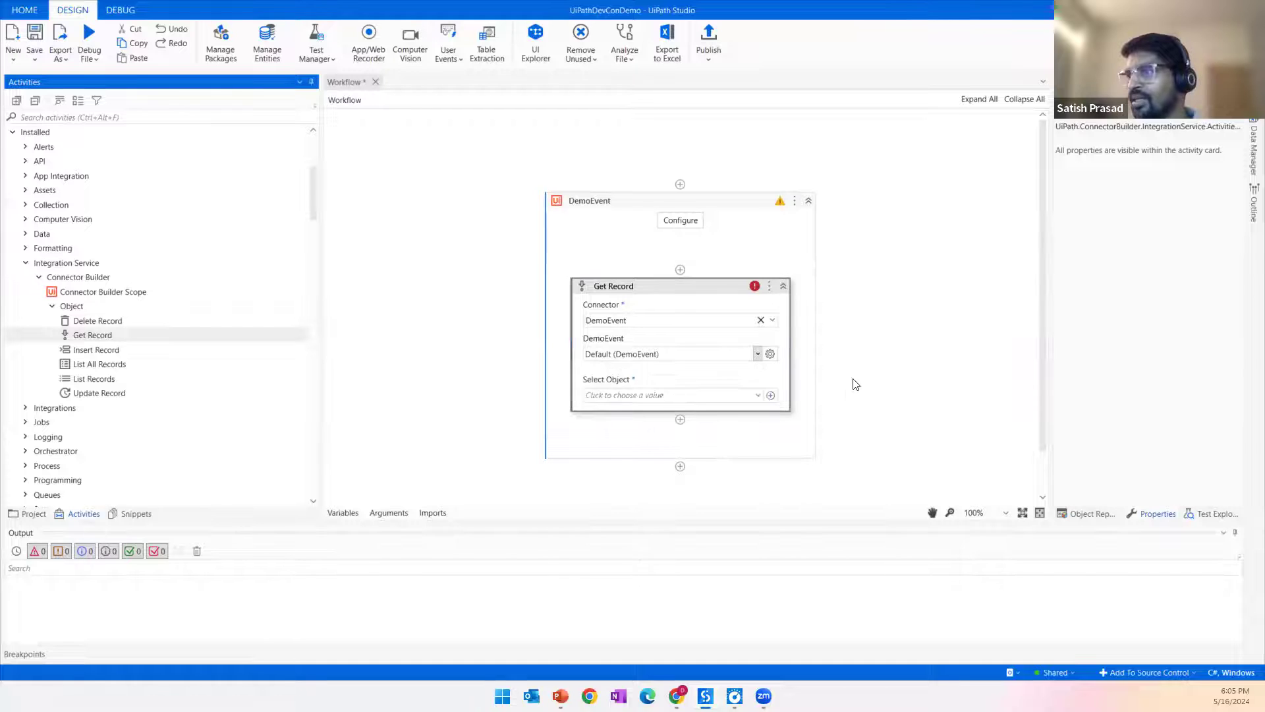
{"action": "left_click", "coordinate": [743, 394]}
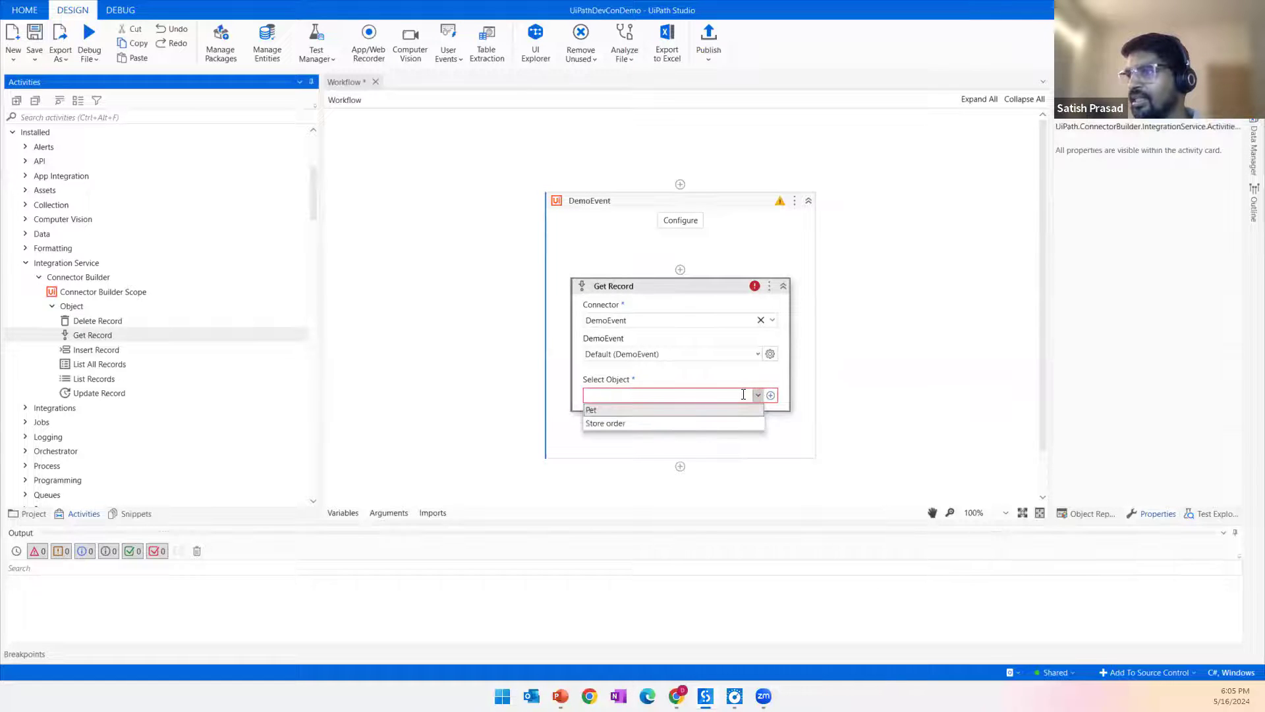
{"action": "left_click", "coordinate": [597, 410]}
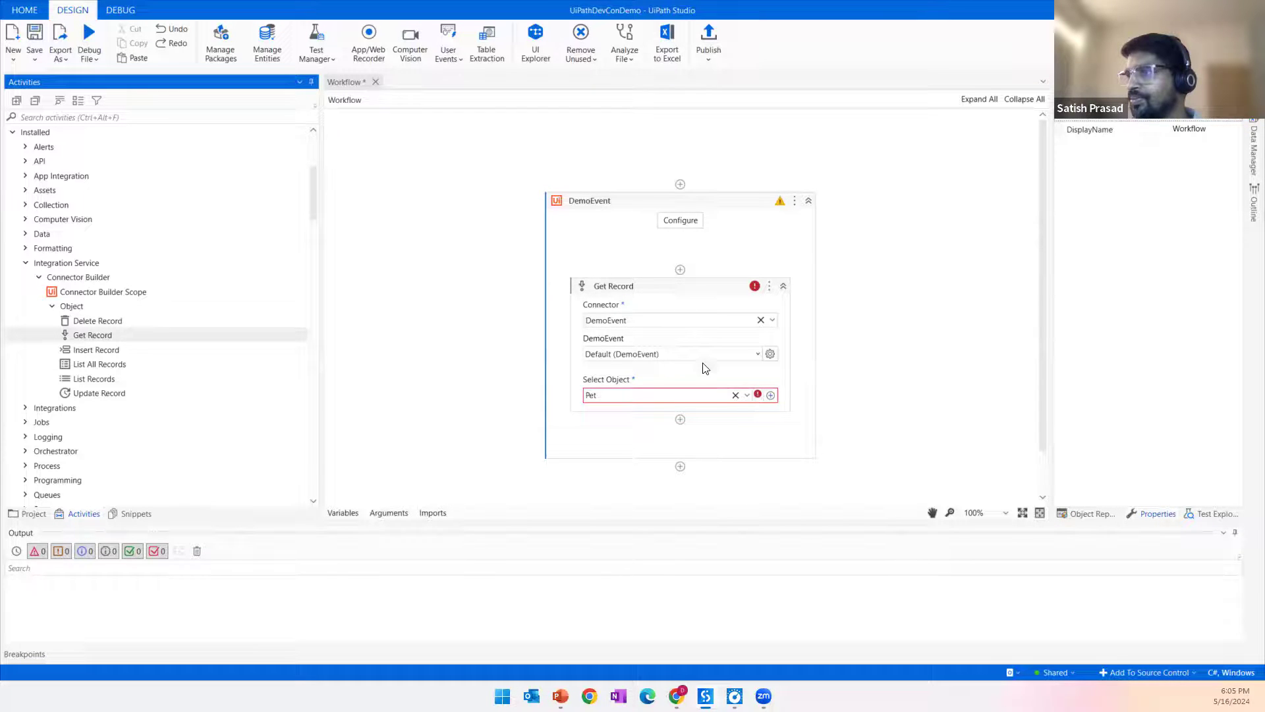
{"action": "left_click", "coordinate": [662, 287]}
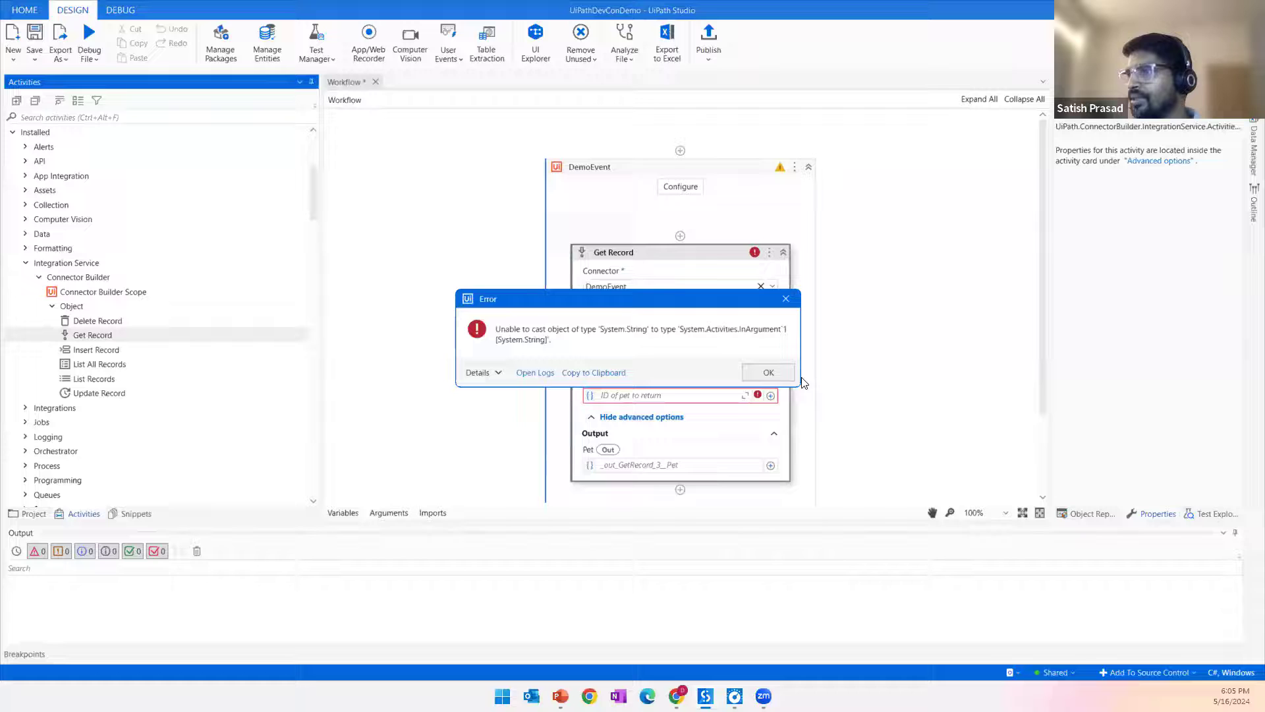
{"action": "left_click", "coordinate": [786, 299]}
Step: Set the Get Record activity's PetId to 5
{"action": "left_click", "coordinate": [658, 395]}
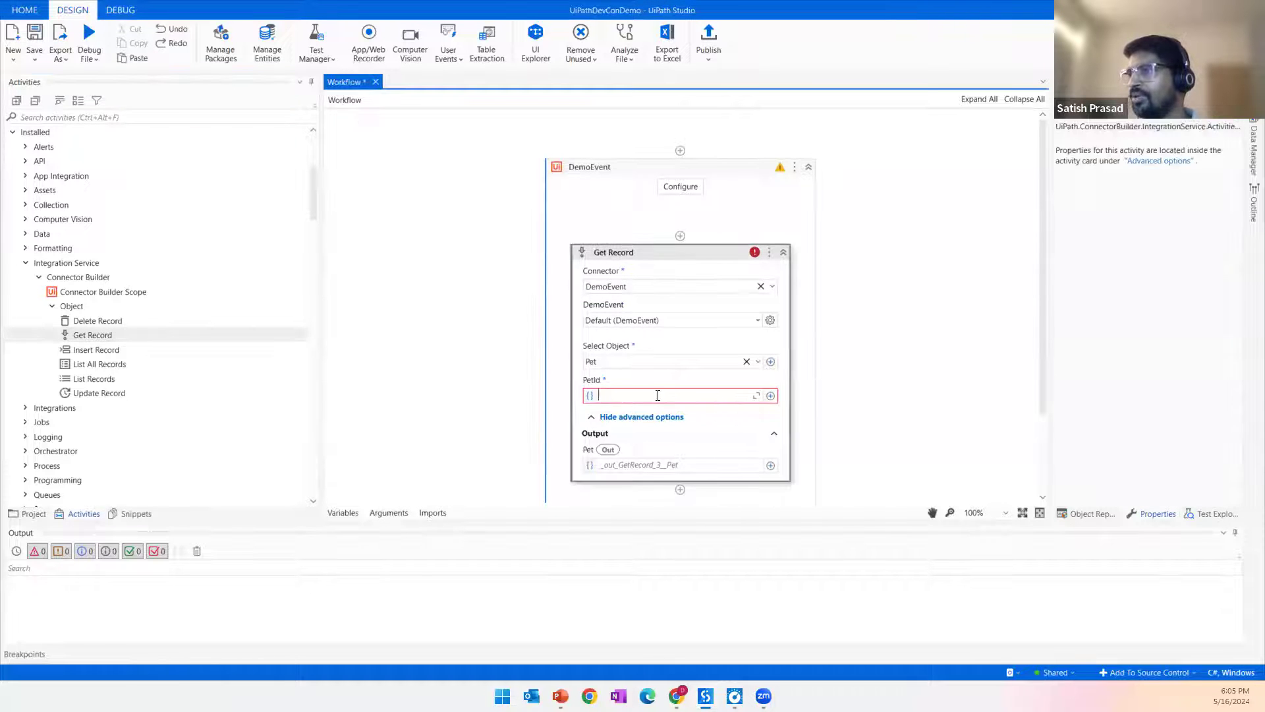
{"action": "left_click", "coordinate": [869, 412]}
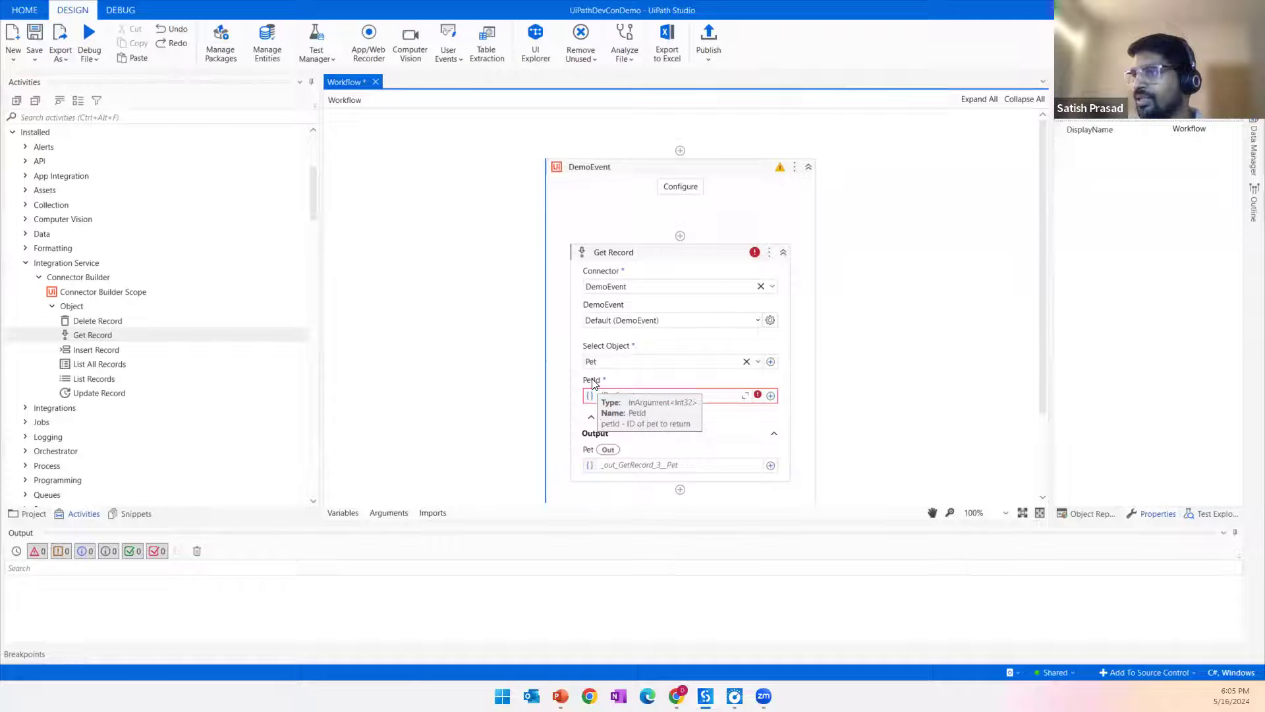
{"action": "left_click", "coordinate": [711, 395]}
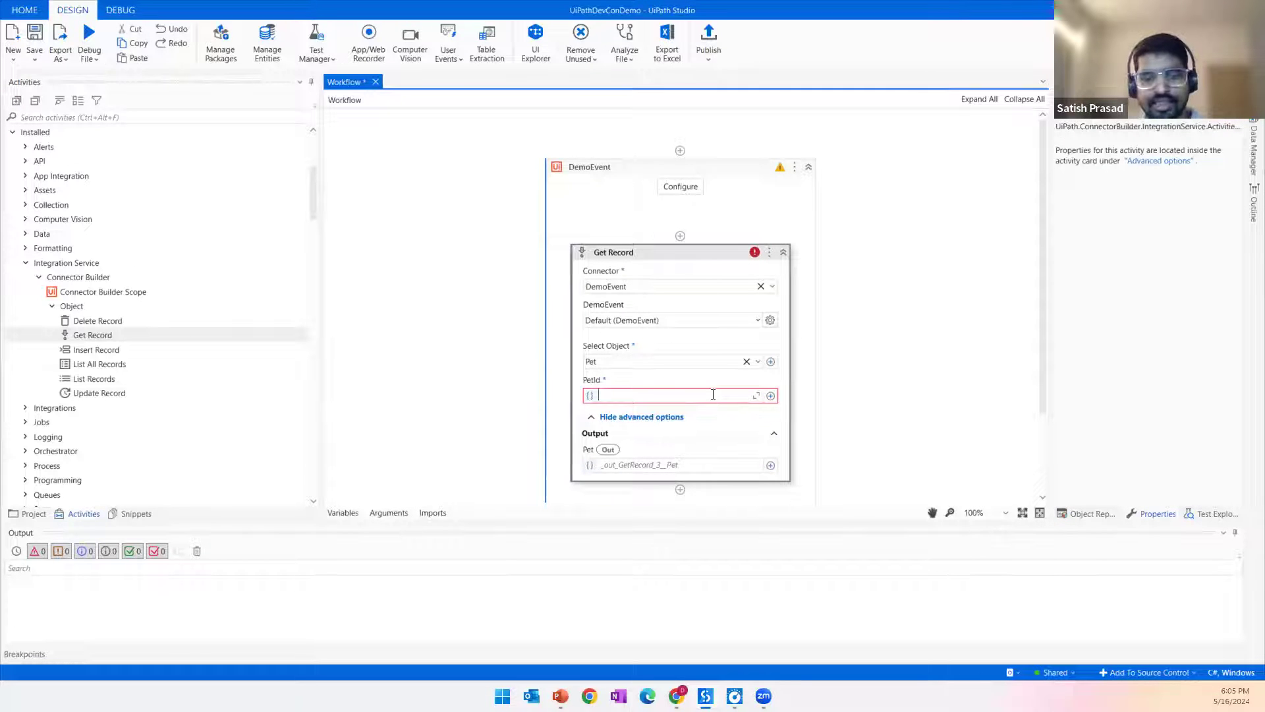
{"action": "type", "text": "5"}
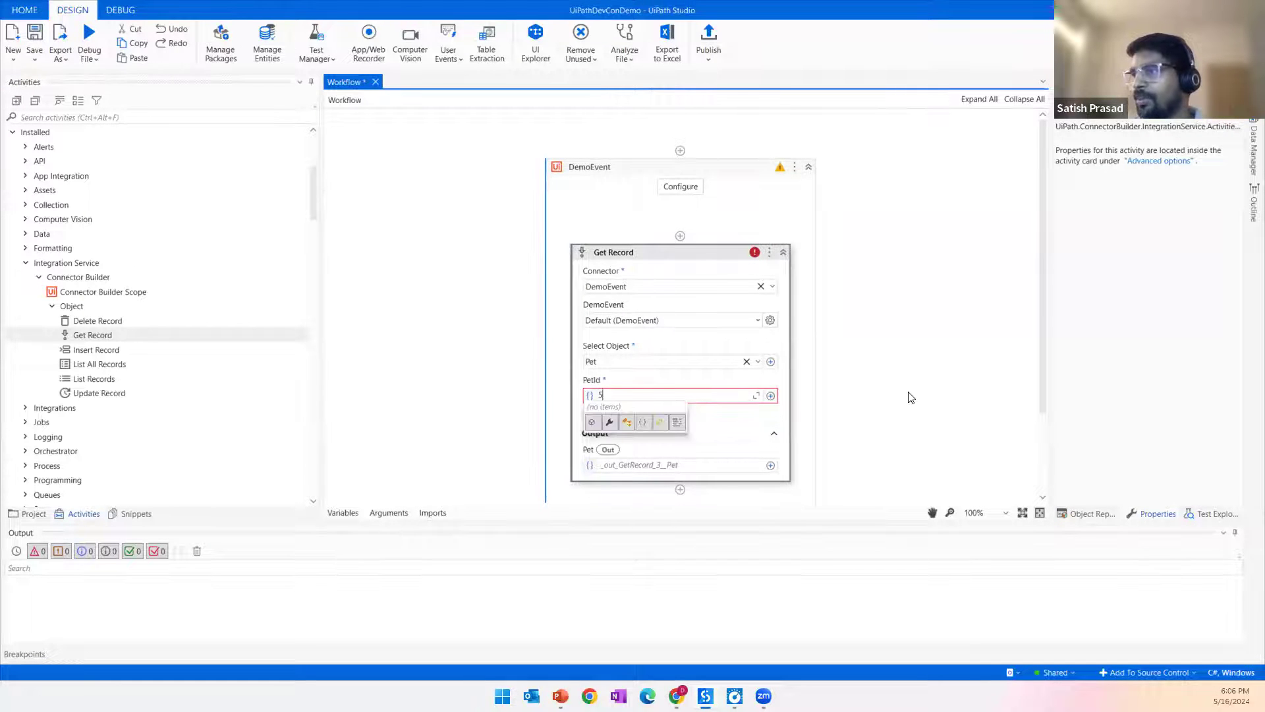
{"action": "left_click", "coordinate": [910, 396]}
Step: Add a Log Message after Get Record with message "Output from Connector : " + _out_GetRecord_3__Pet and log level Info
{"action": "scroll", "coordinate": [910, 397], "scroll_direction": "down", "scroll_amount": 1}
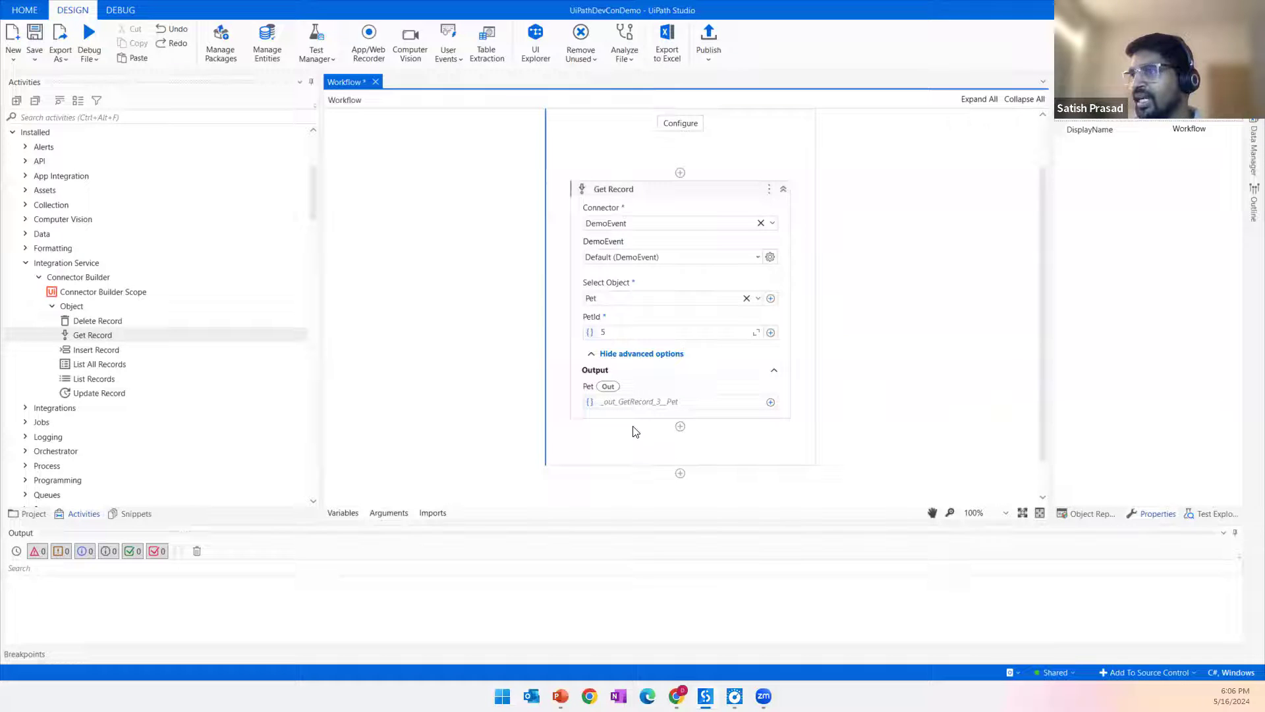
{"action": "left_click", "coordinate": [681, 431]}
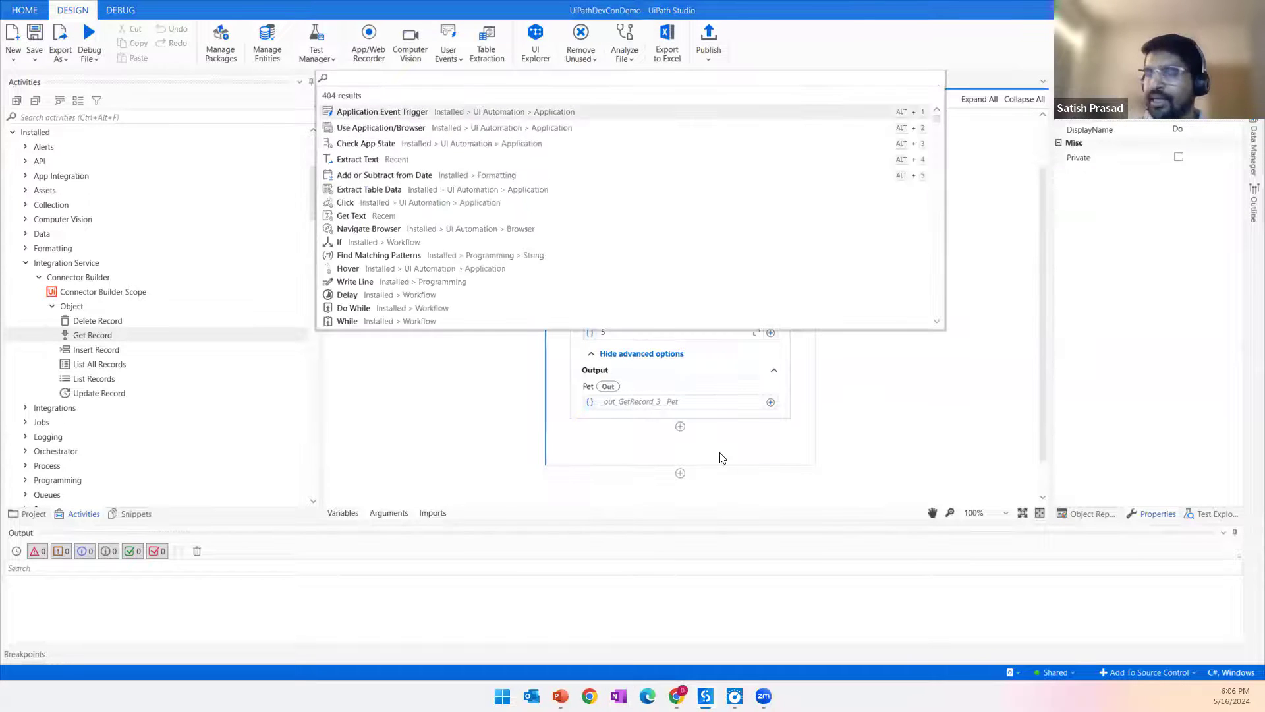
{"action": "type", "text": "log"}
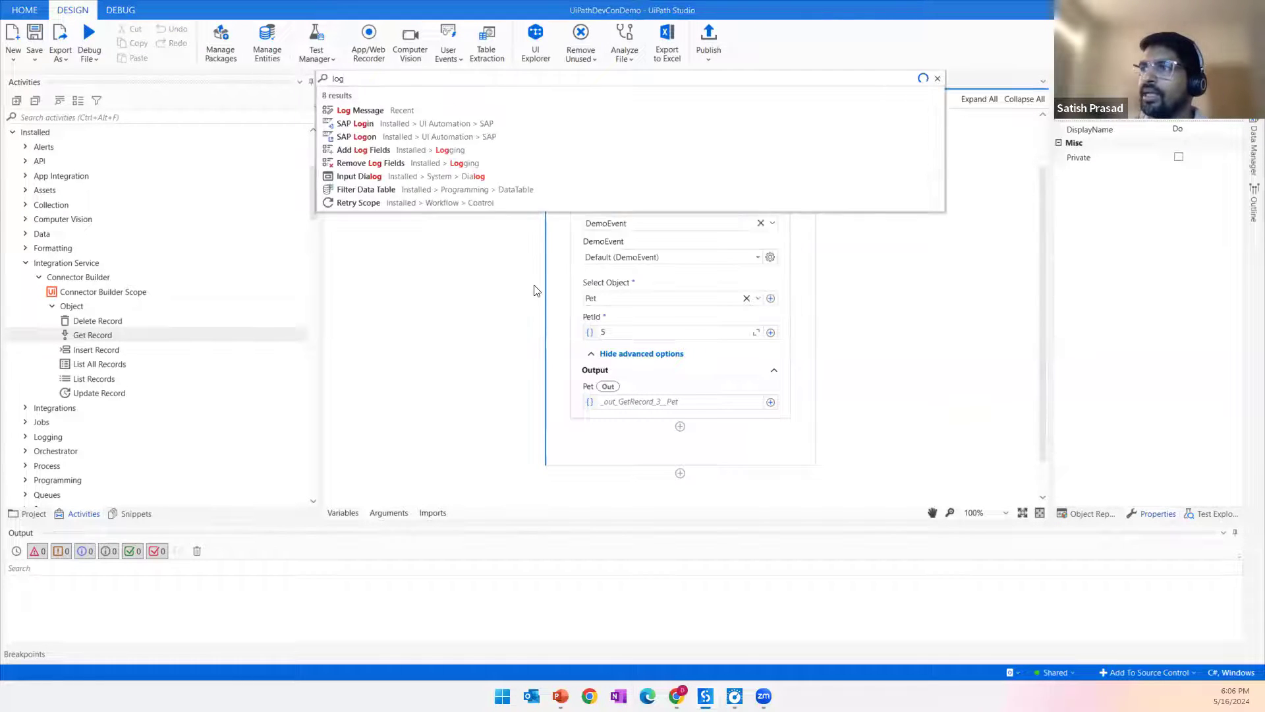
{"action": "key", "text": "Return"}
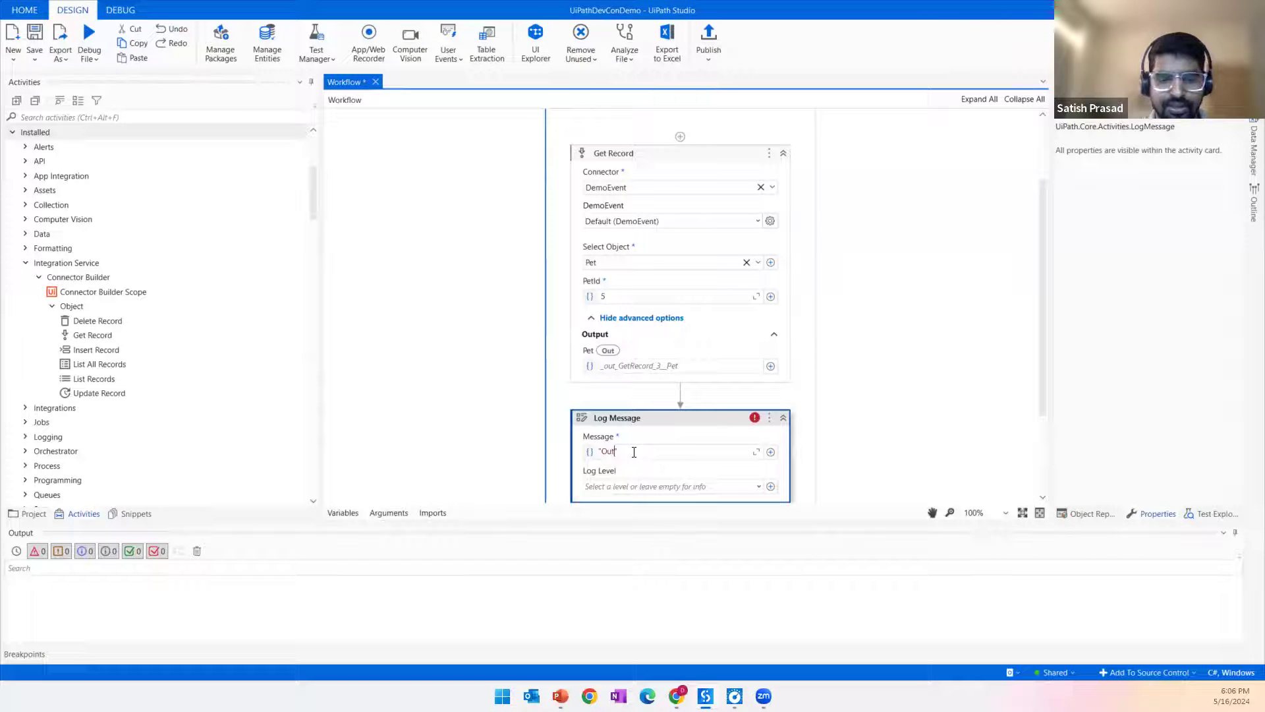
{"action": "type", "text": "\"Output from Co"}
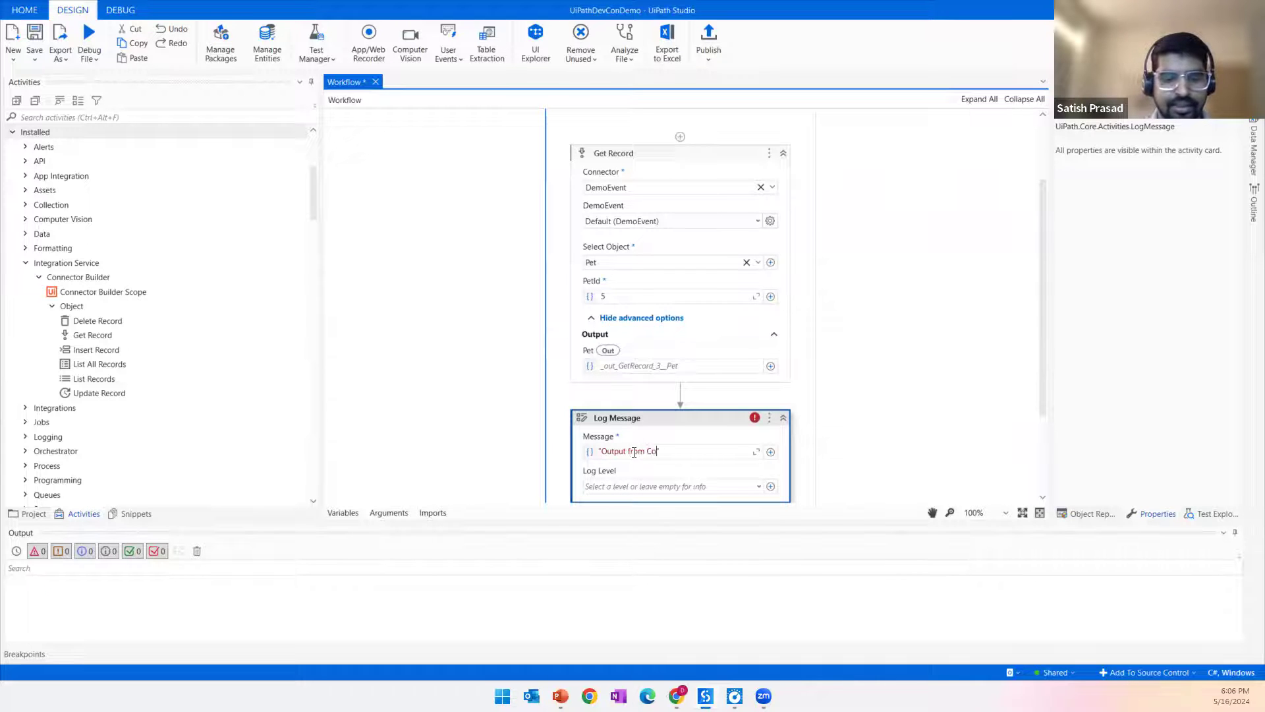
{"action": "type", "text": "nnector "}
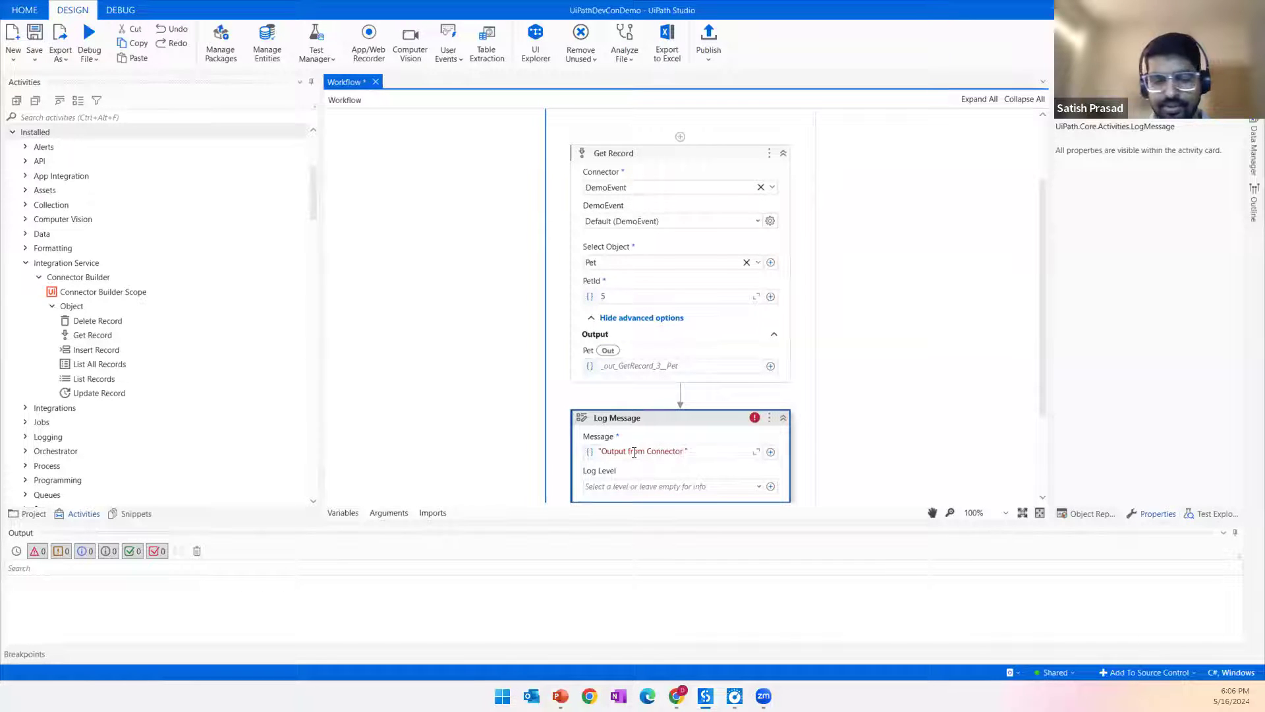
{"action": "type", "text": ": \""}
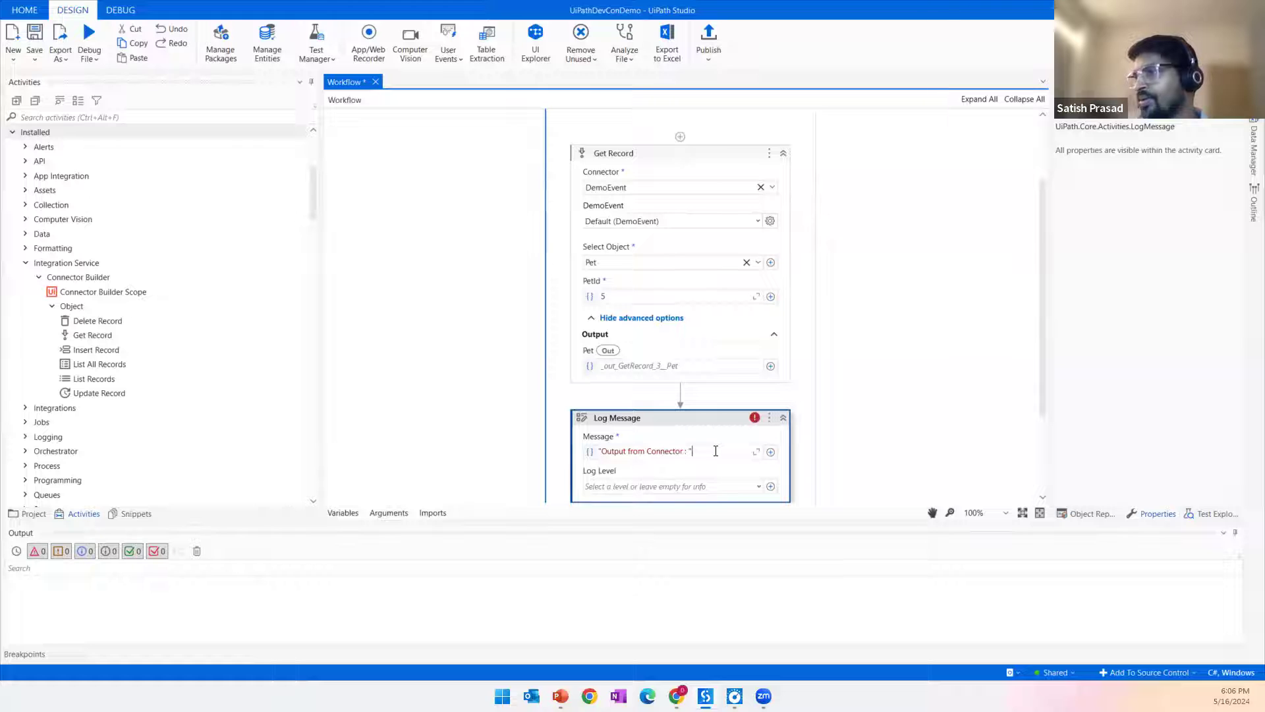
{"action": "type", "text": " +"}
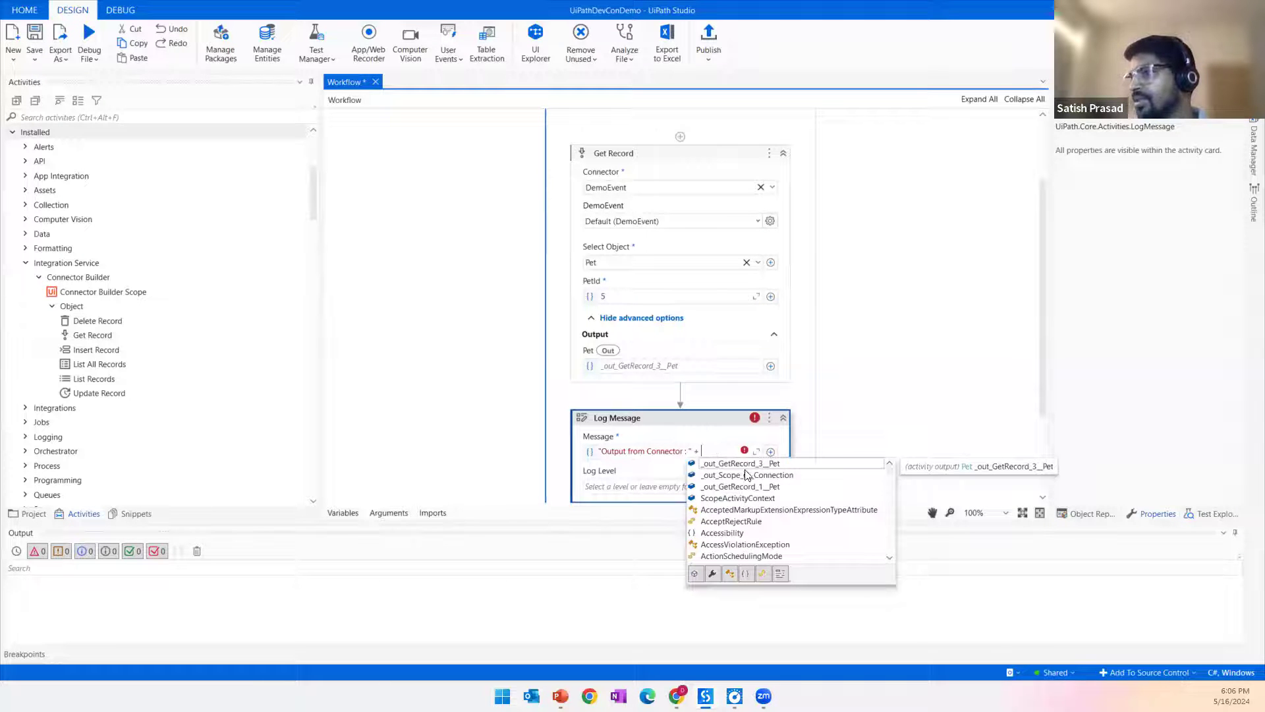
{"action": "key", "text": "Tab"}
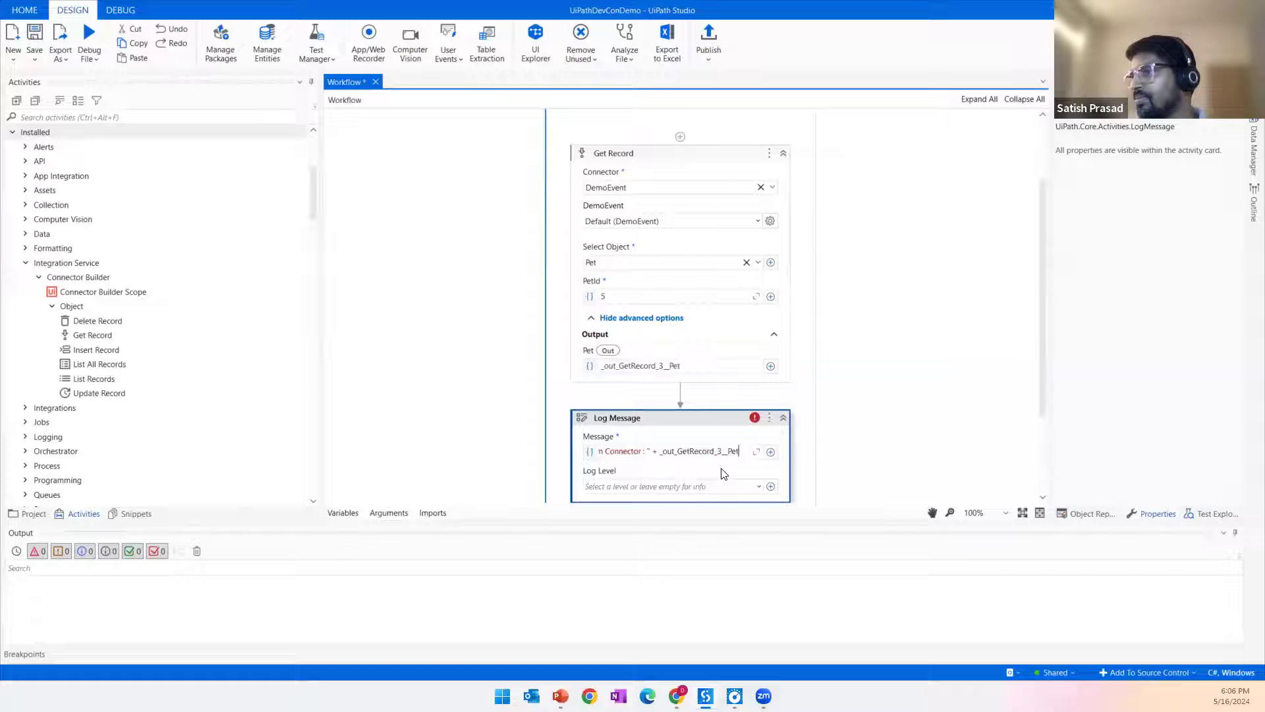
{"action": "left_click", "coordinate": [700, 487]}
{"action": "left_click", "coordinate": [601, 544]}
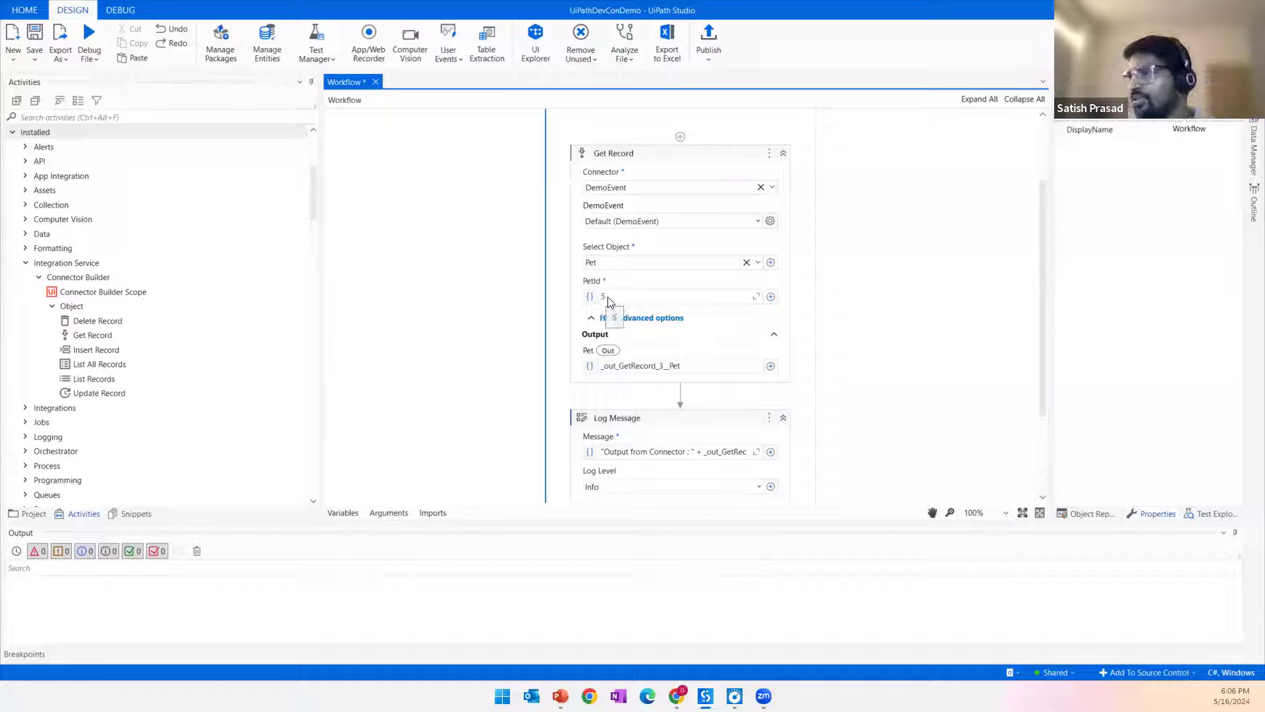
Step: Switch to the Swagger Petstore page in Chrome and authorize api_key with the sample API key given in its description
{"action": "left_click", "coordinate": [677, 696]}
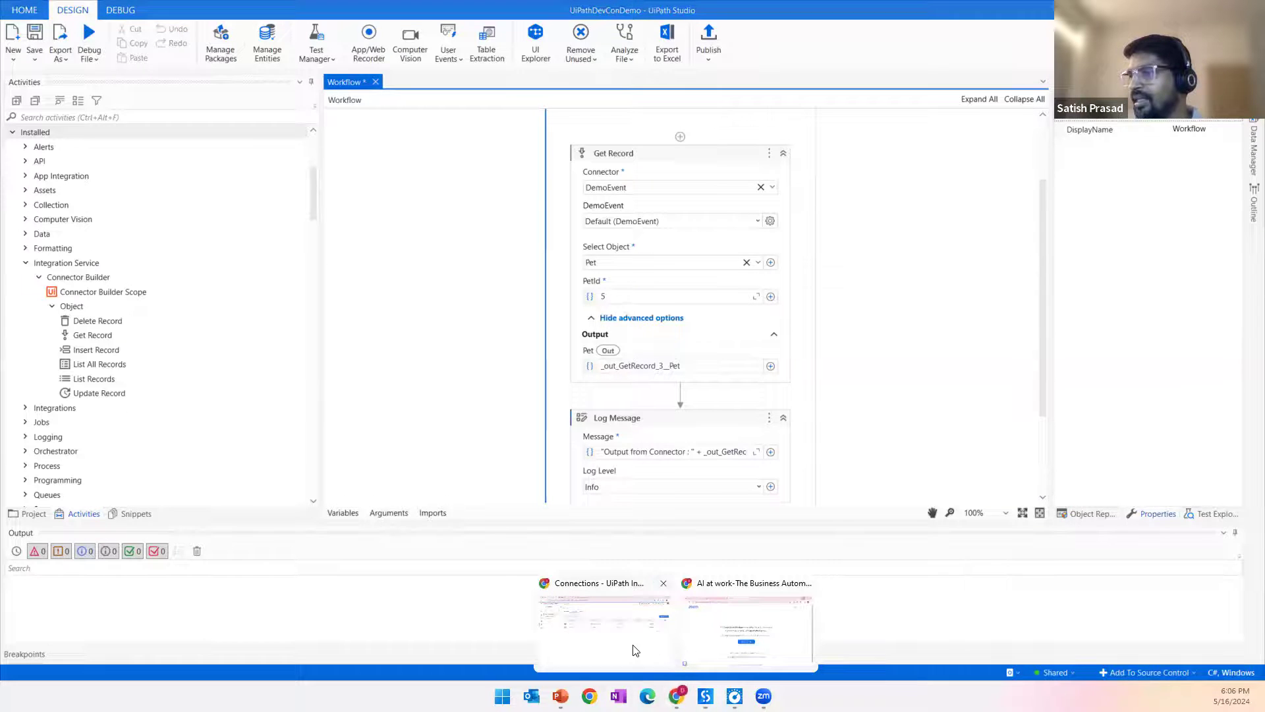
{"action": "left_click", "coordinate": [616, 646]}
{"action": "left_click", "coordinate": [274, 14]}
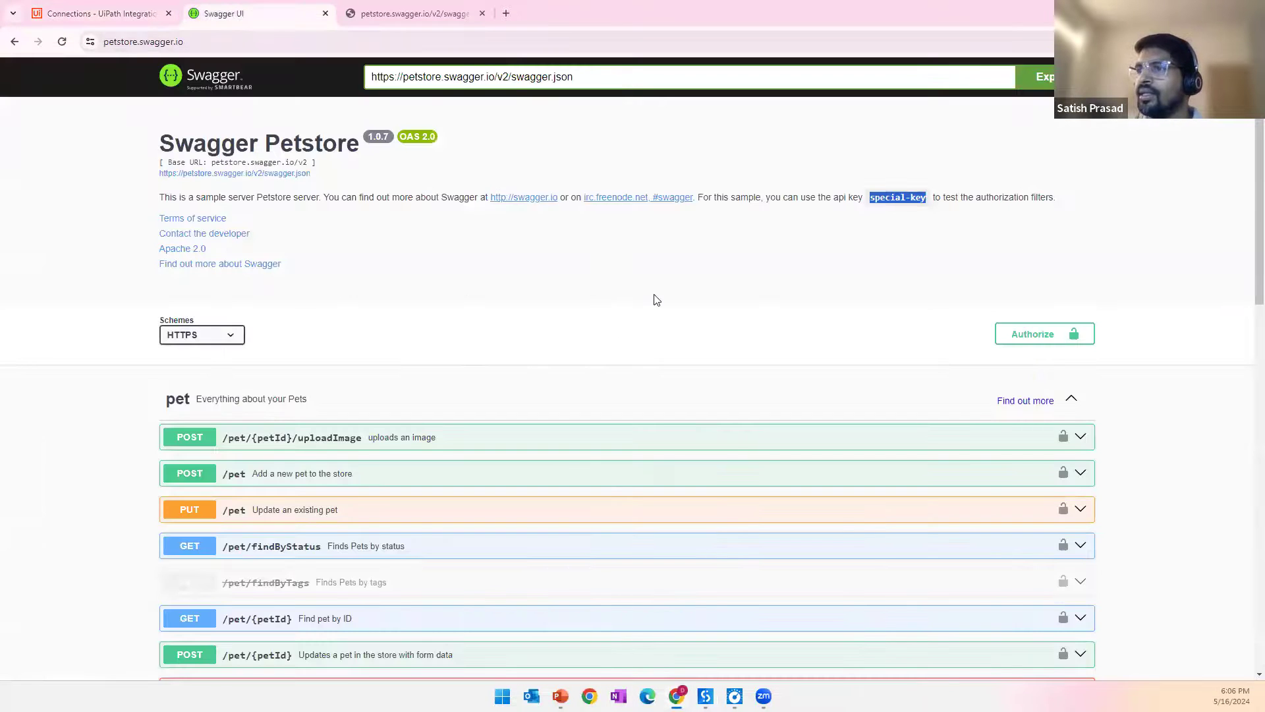
{"action": "triple_click", "coordinate": [887, 203]}
{"action": "left_click", "coordinate": [933, 224]}
{"action": "left_click_drag", "start_coordinate": [926, 198], "coordinate": [877, 199]}
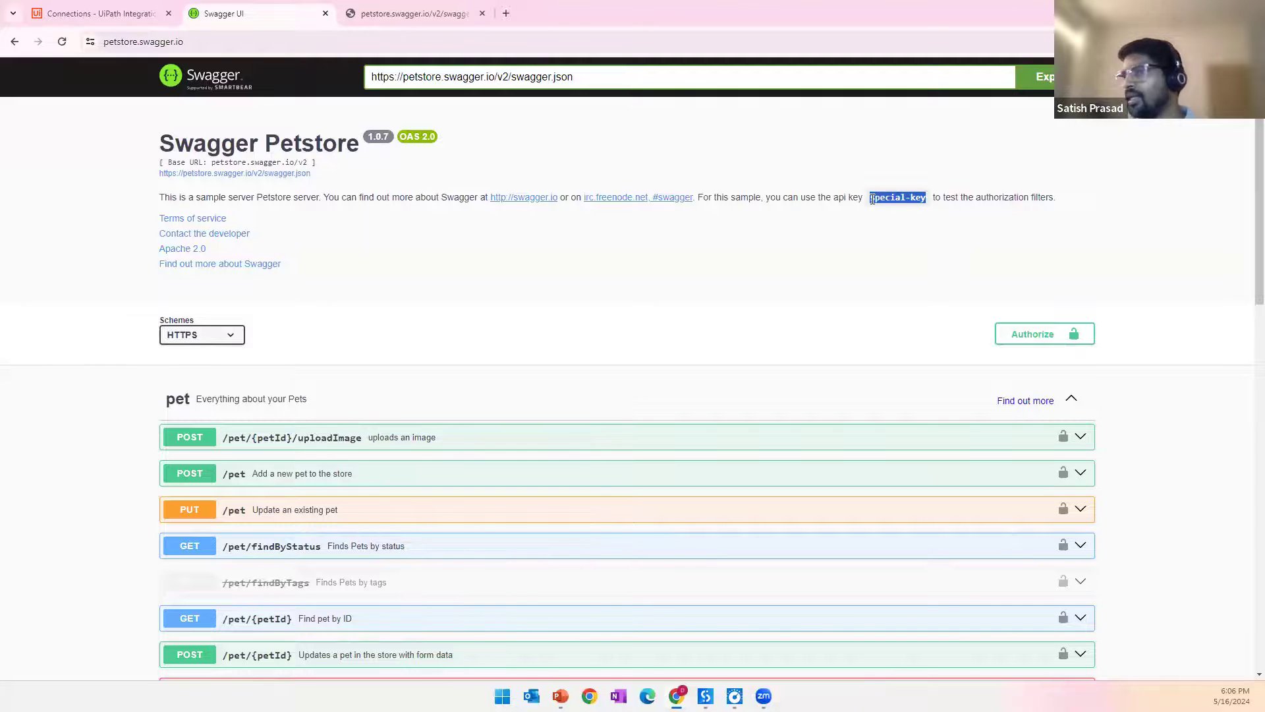
{"action": "left_click", "coordinate": [1032, 333]}
{"action": "type", "text": "special-key"}
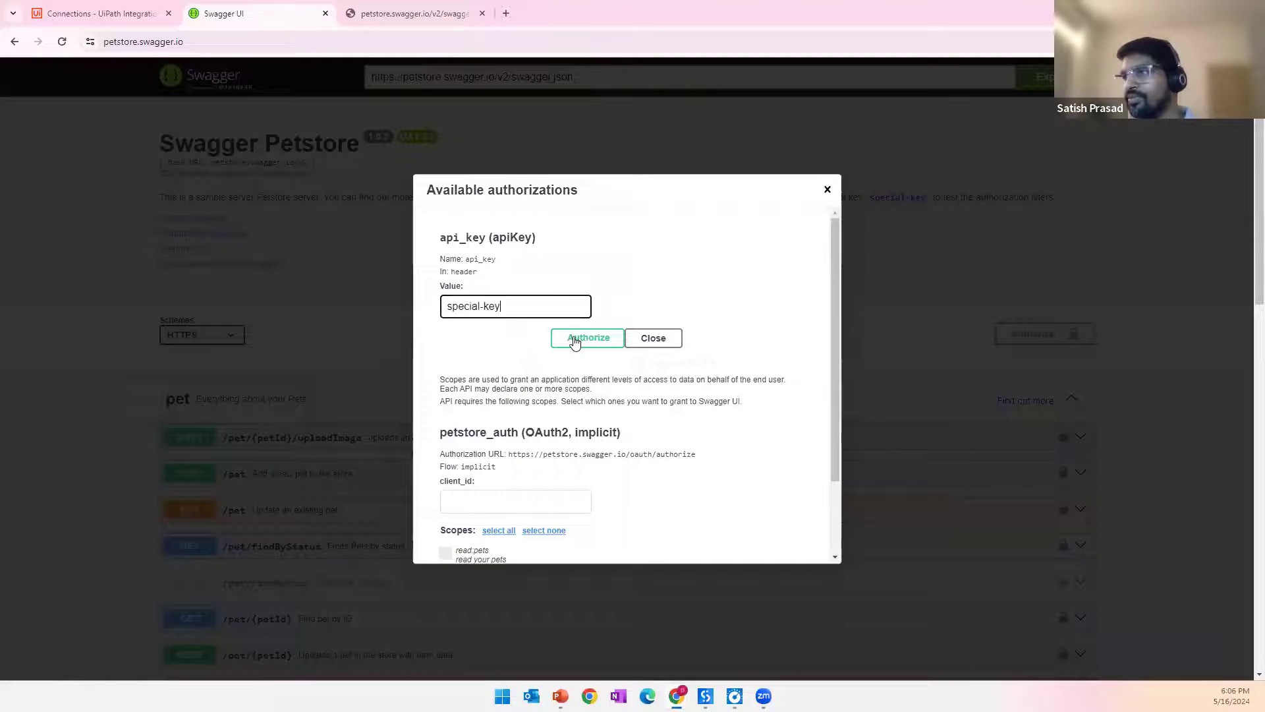
{"action": "left_click", "coordinate": [586, 337]}
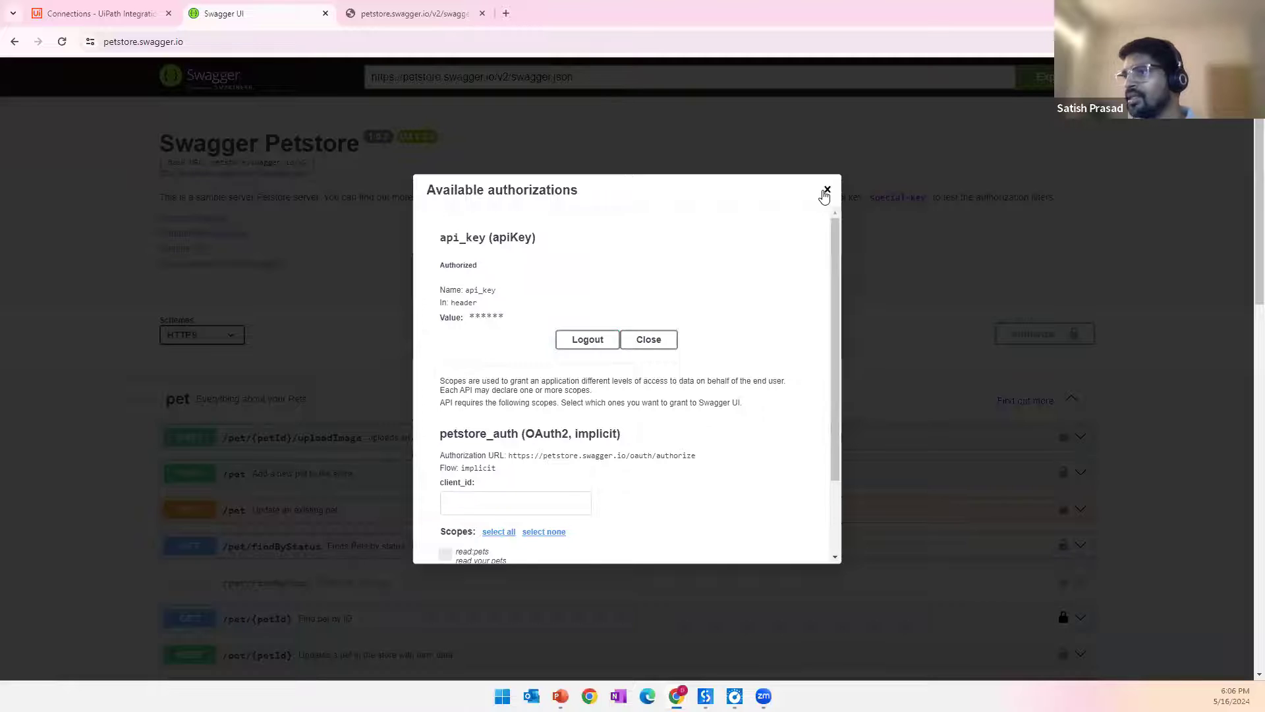
{"action": "left_click", "coordinate": [659, 340]}
Step: Try out the GET /pet/{petId} operation in Swagger Petstore and execute it with petId 5
{"action": "scroll", "coordinate": [282, 330], "scroll_direction": "down", "scroll_amount": 3}
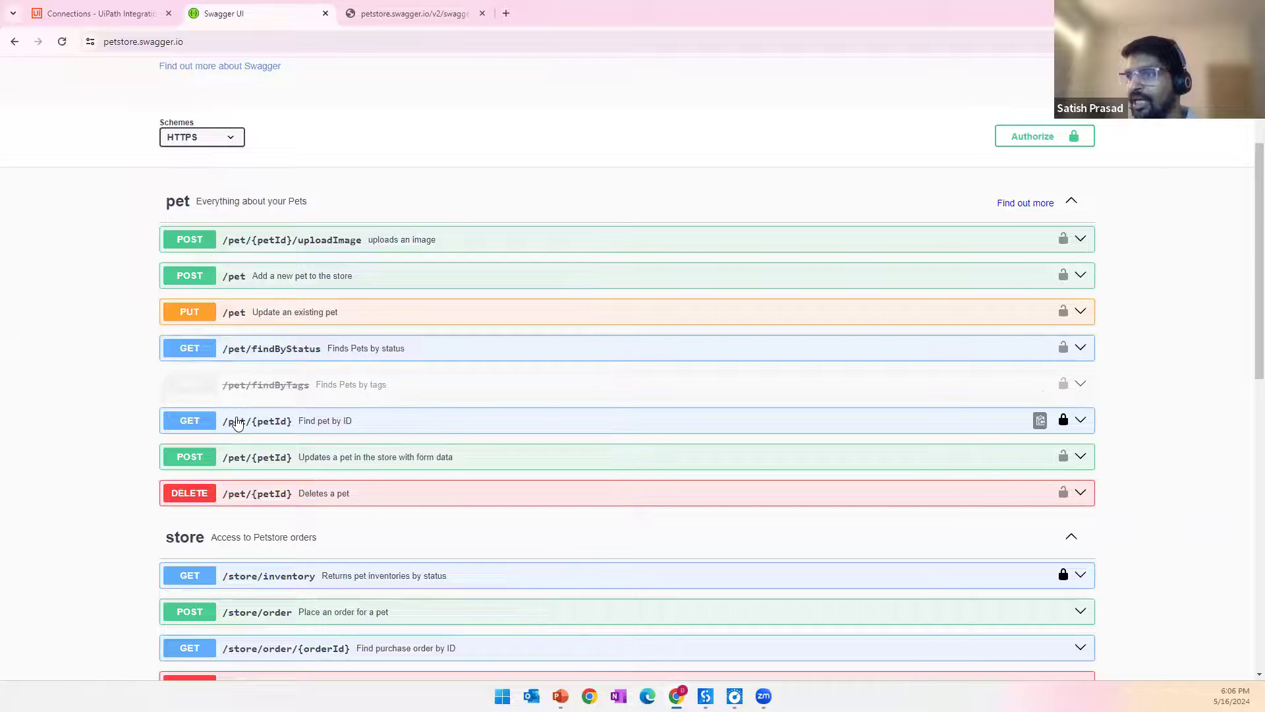
{"action": "left_click", "coordinate": [239, 423]}
{"action": "scroll", "coordinate": [288, 434], "scroll_direction": "down", "scroll_amount": 2}
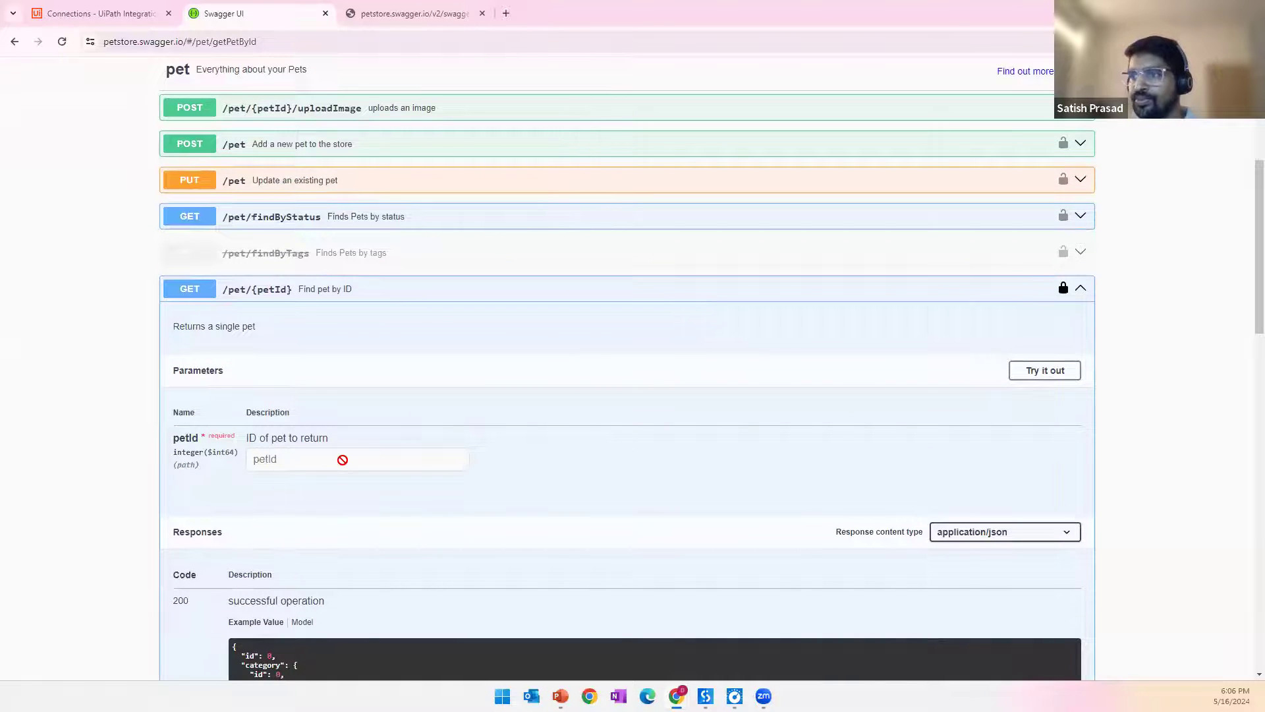
{"action": "scroll", "coordinate": [338, 458], "scroll_direction": "down", "scroll_amount": 3}
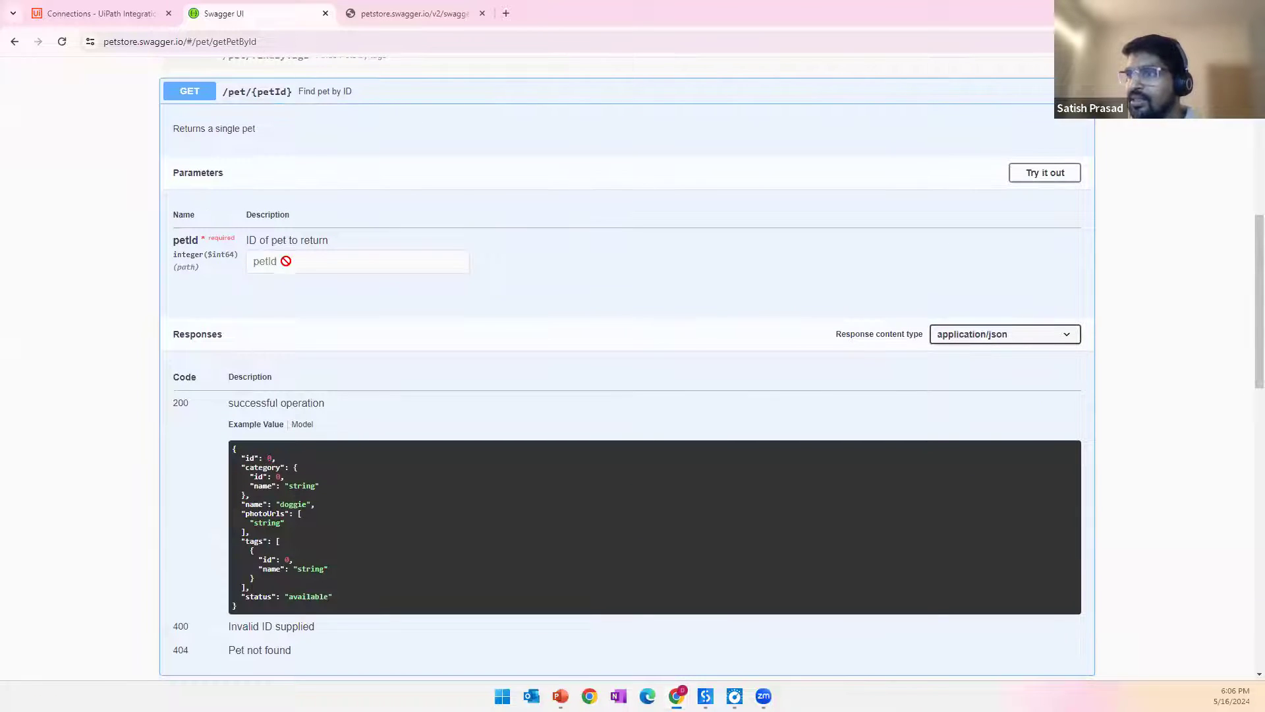
{"action": "left_click", "coordinate": [1045, 172]}
{"action": "left_click", "coordinate": [326, 262]}
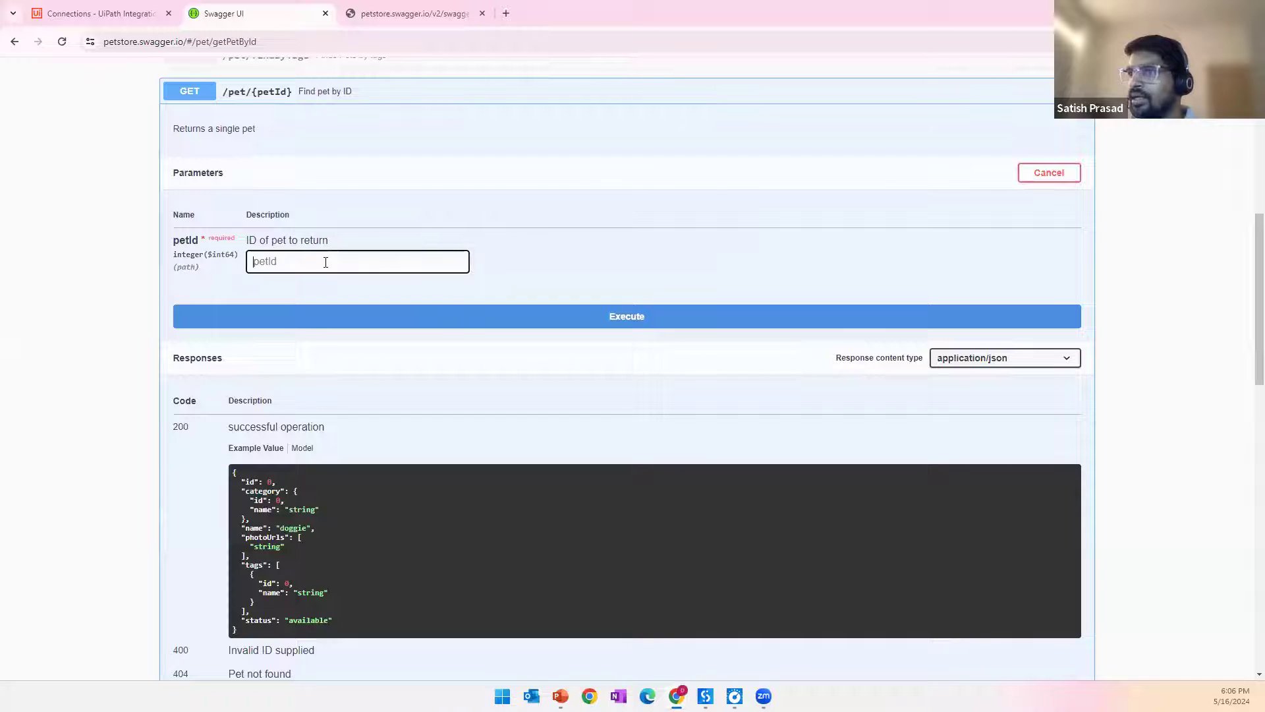
{"action": "type", "text": "5"}
{"action": "left_click", "coordinate": [642, 329]}
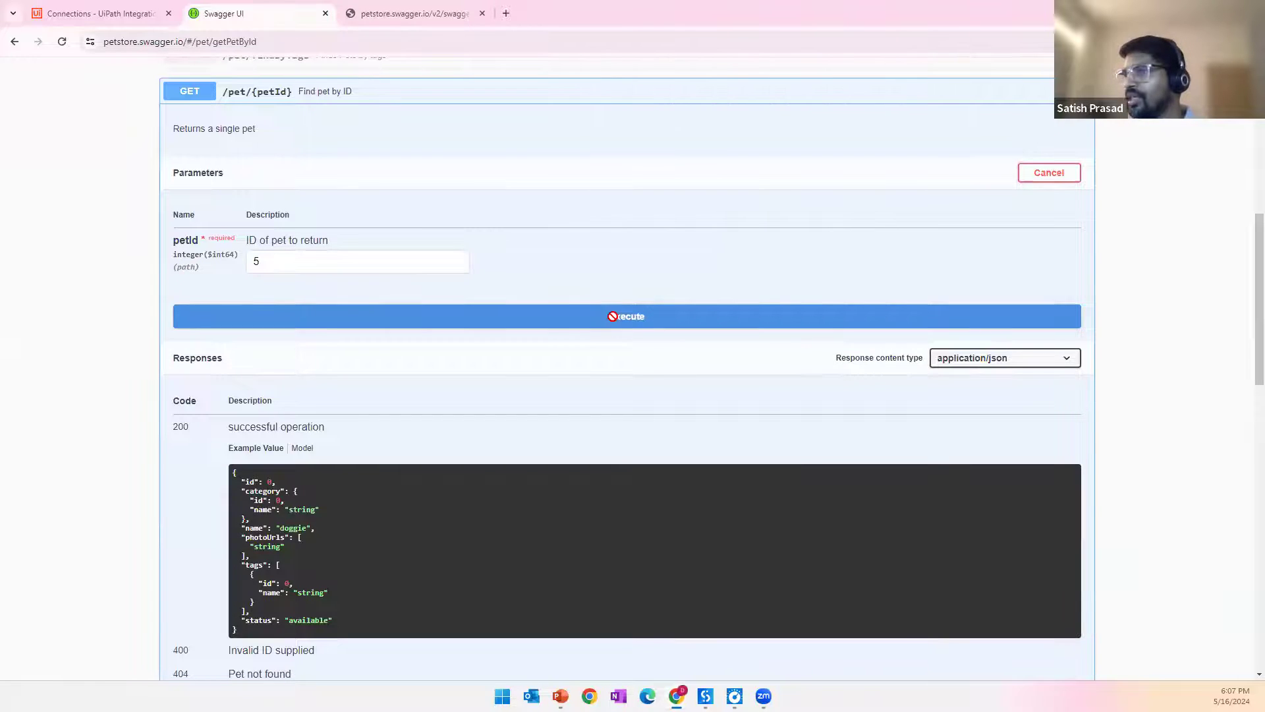
Step: Examine the server response of the pet request, including the name and photoUrls fields in the response body
{"action": "scroll", "coordinate": [582, 392], "scroll_direction": "down", "scroll_amount": 2}
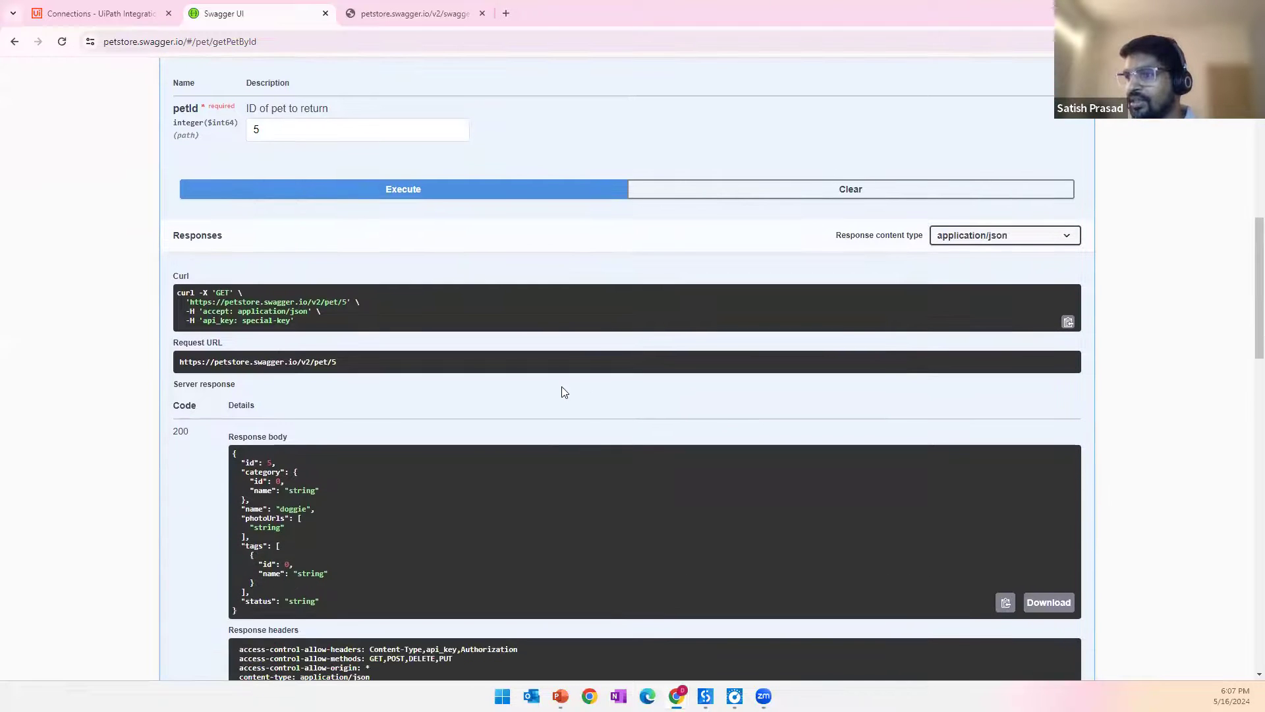
{"action": "scroll", "coordinate": [320, 349], "scroll_direction": "down", "scroll_amount": 2}
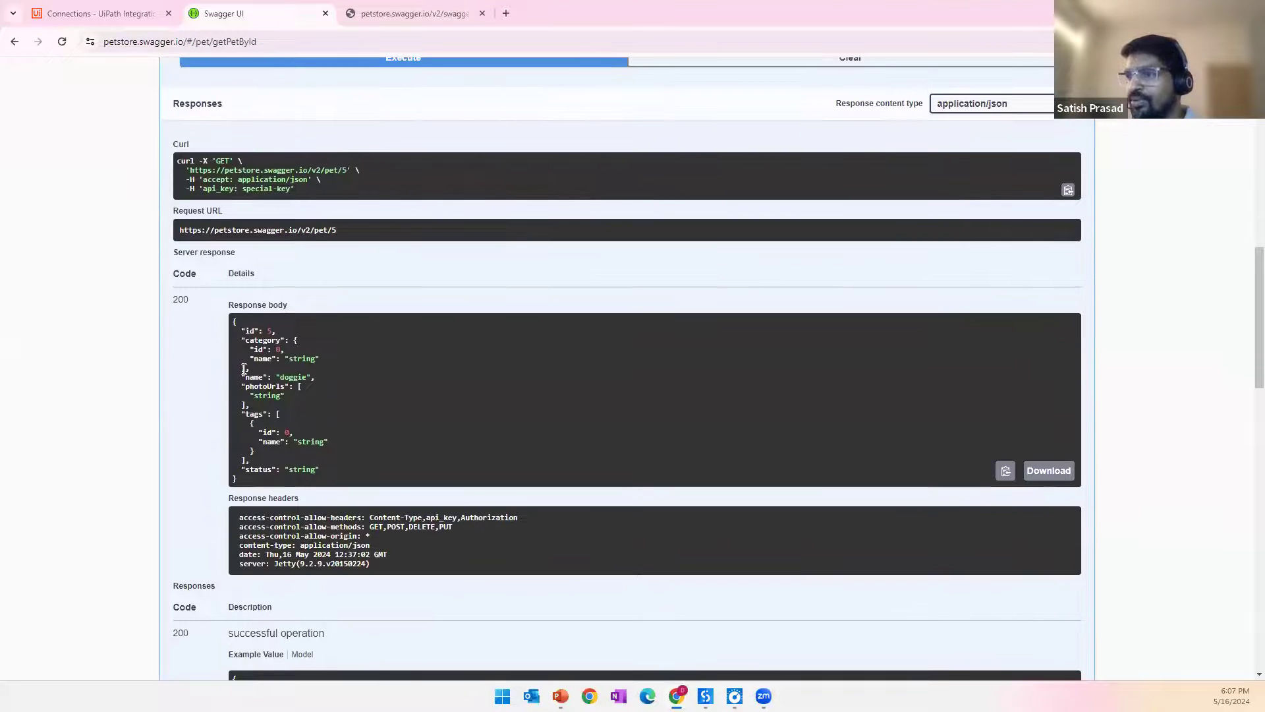
{"action": "scroll", "coordinate": [342, 410], "scroll_direction": "down", "scroll_amount": 2}
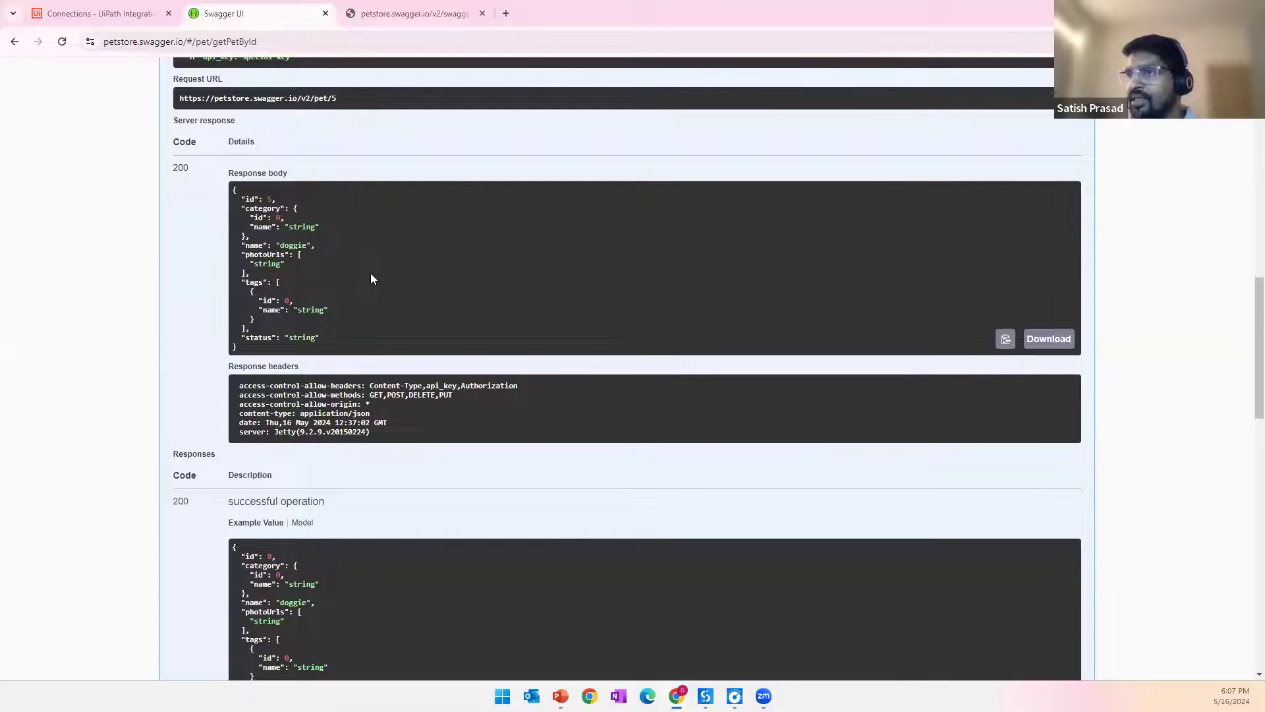
{"action": "double_click", "coordinate": [294, 245]}
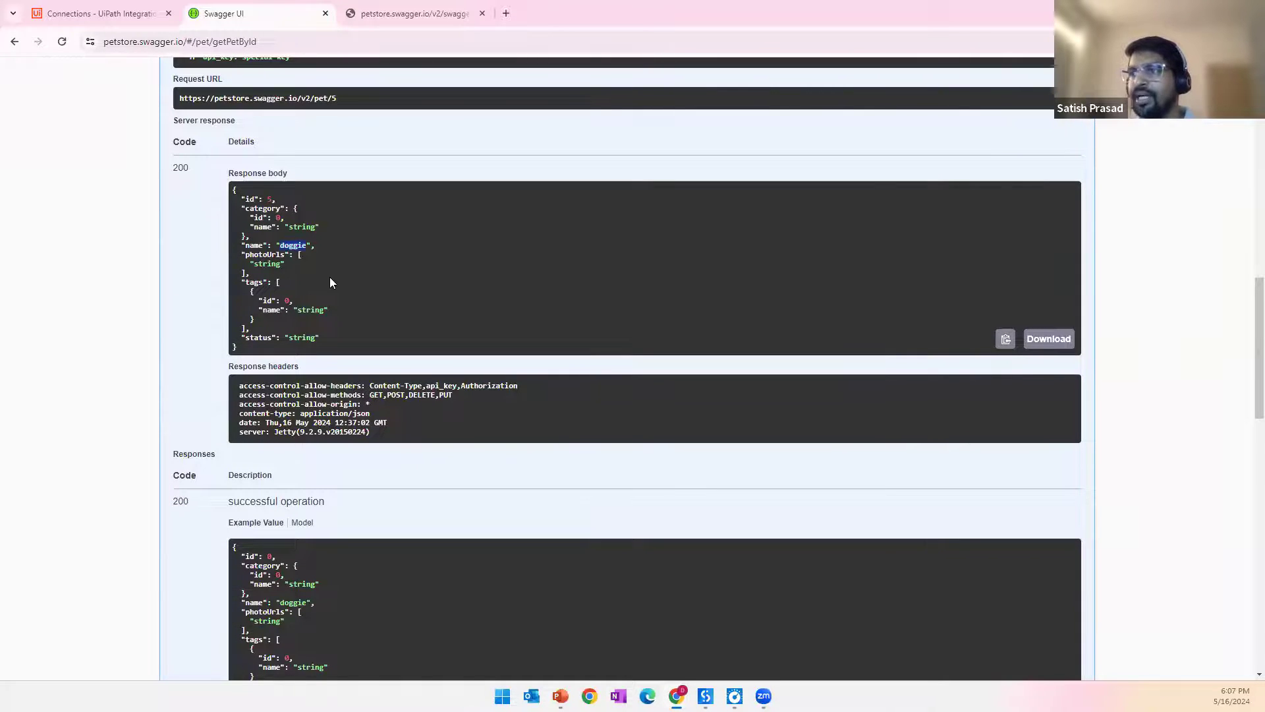
{"action": "double_click", "coordinate": [267, 263]}
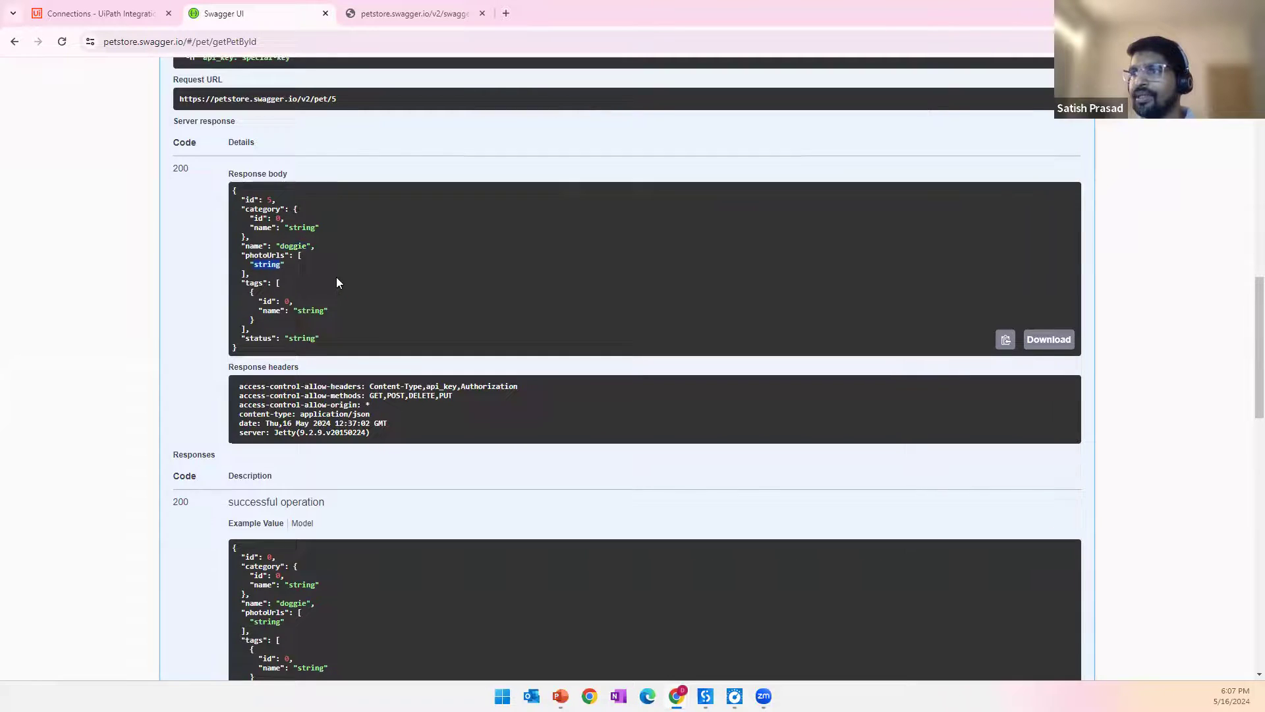
{"action": "scroll", "coordinate": [236, 316], "scroll_direction": "up", "scroll_amount": 4}
{"action": "scroll", "coordinate": [372, 428], "scroll_direction": "down", "scroll_amount": 3}
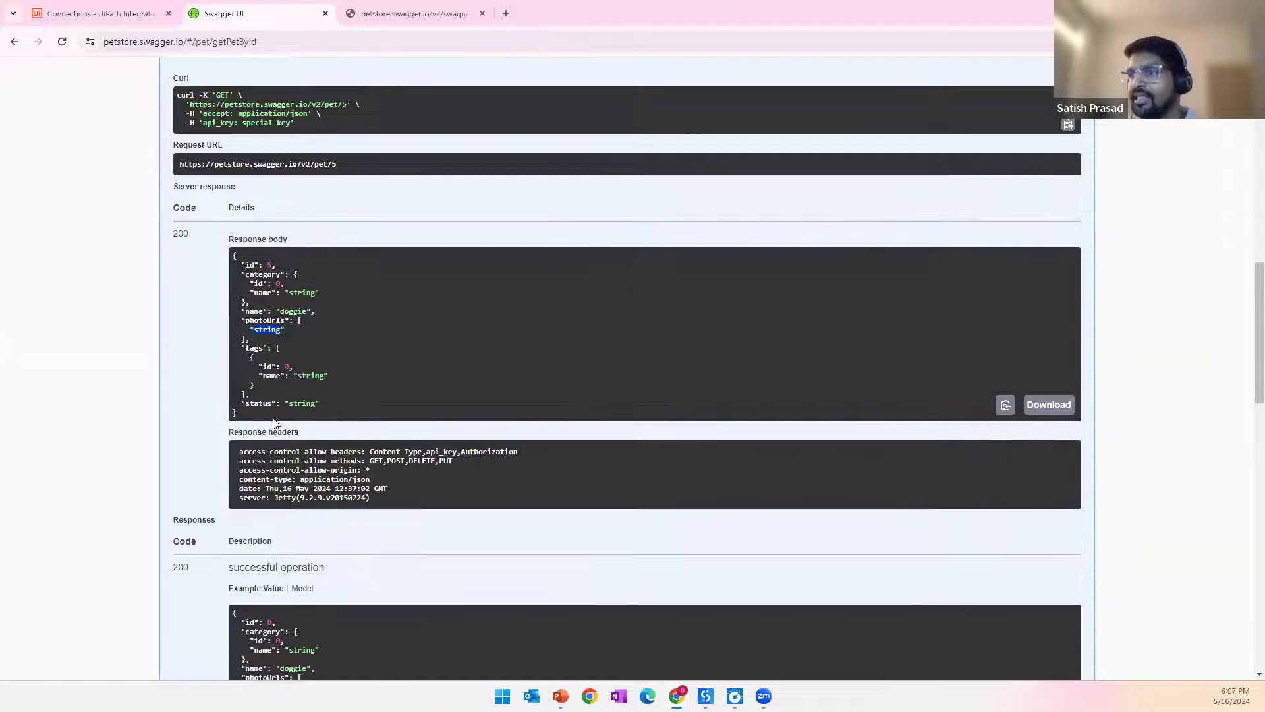
Step: Check the pet's name in the response body, then switch to UiPath Studio and debug the Workflow file
{"action": "double_click", "coordinate": [295, 312]}
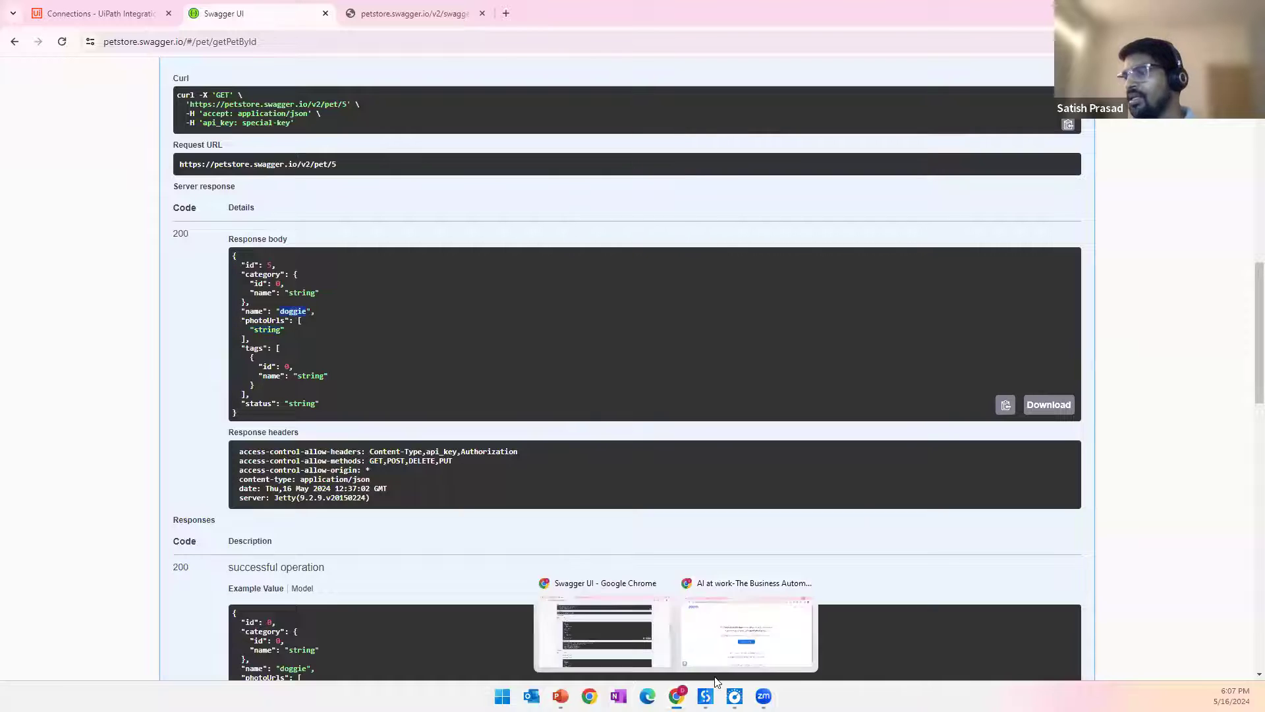
{"action": "left_click", "coordinate": [706, 696]}
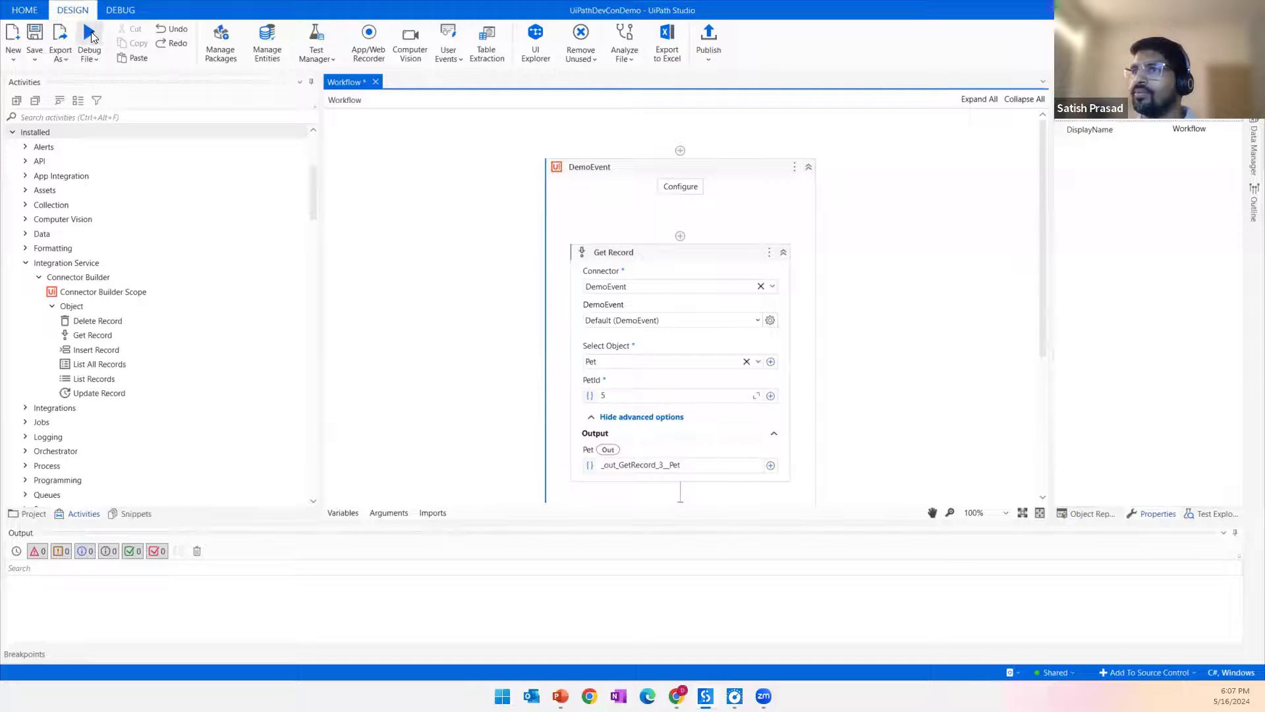
{"action": "key", "text": "F6"}
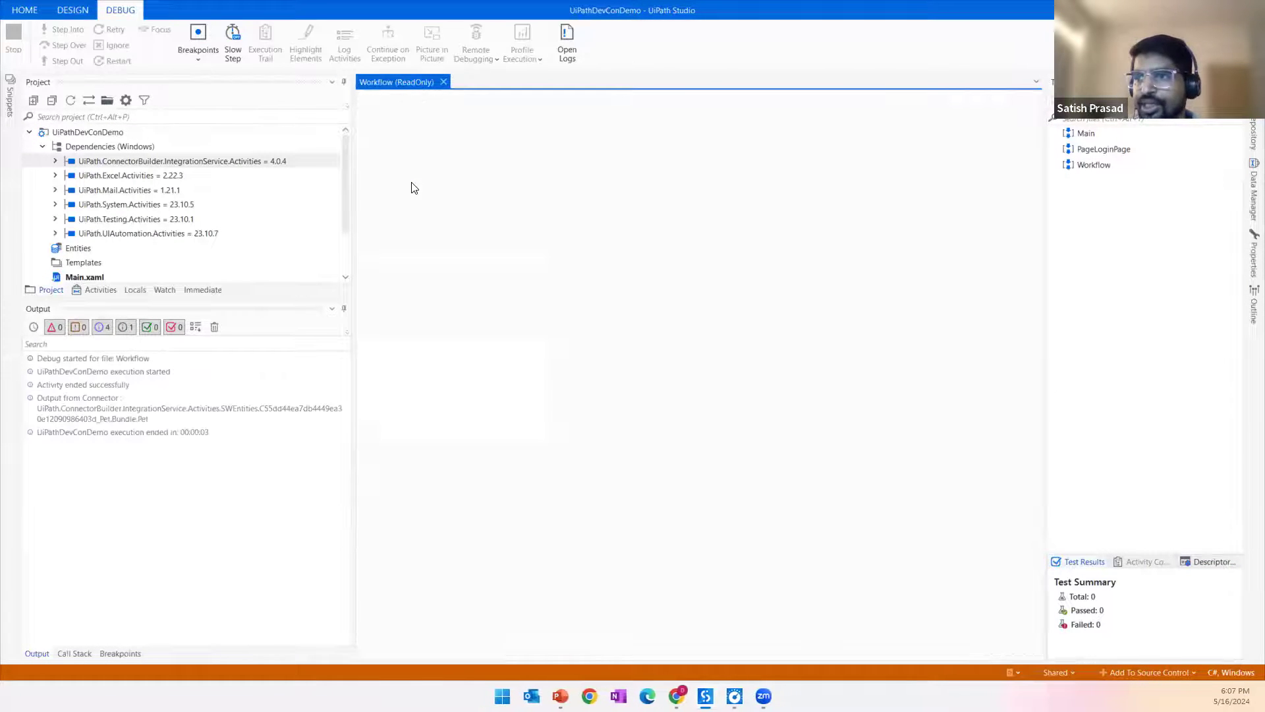
Step: Examine the "Output from Connector" log entry in an enlarged output view, and restore the view's size
{"action": "left_click", "coordinate": [282, 621]}
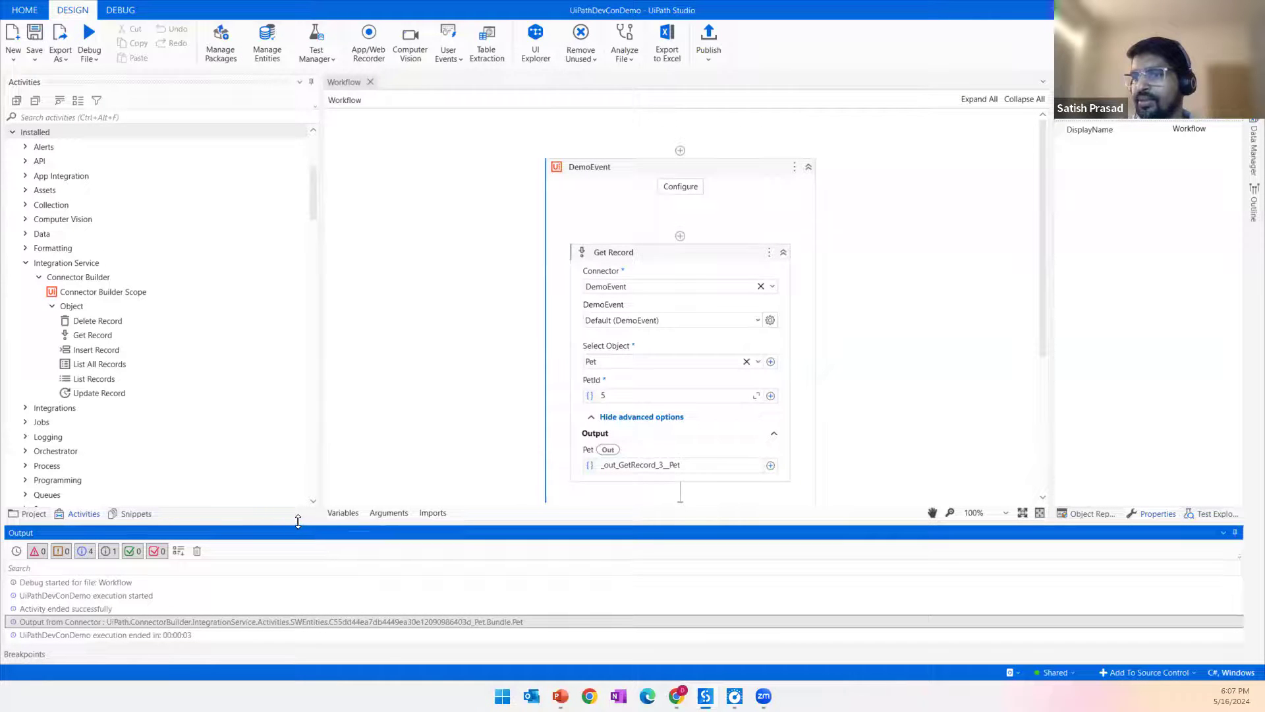
{"action": "left_click_drag", "start_coordinate": [296, 522], "coordinate": [298, 287]}
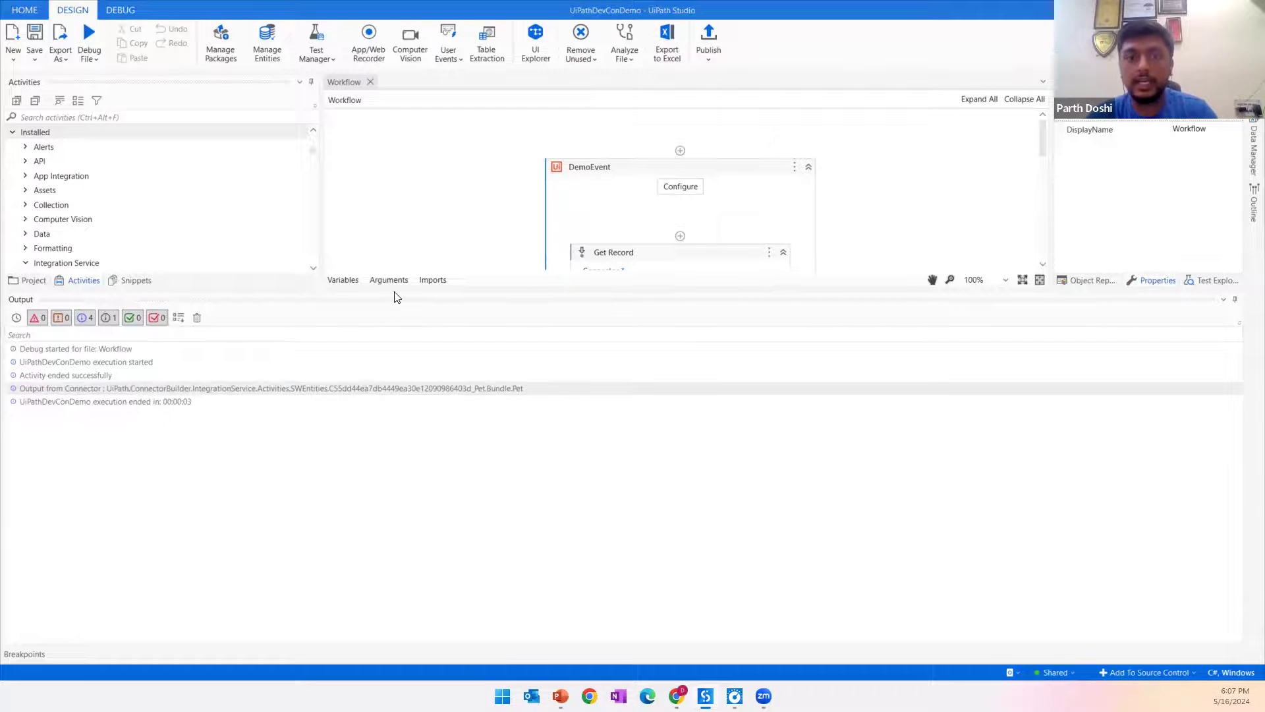
{"action": "left_click_drag", "start_coordinate": [396, 288], "coordinate": [388, 522]}
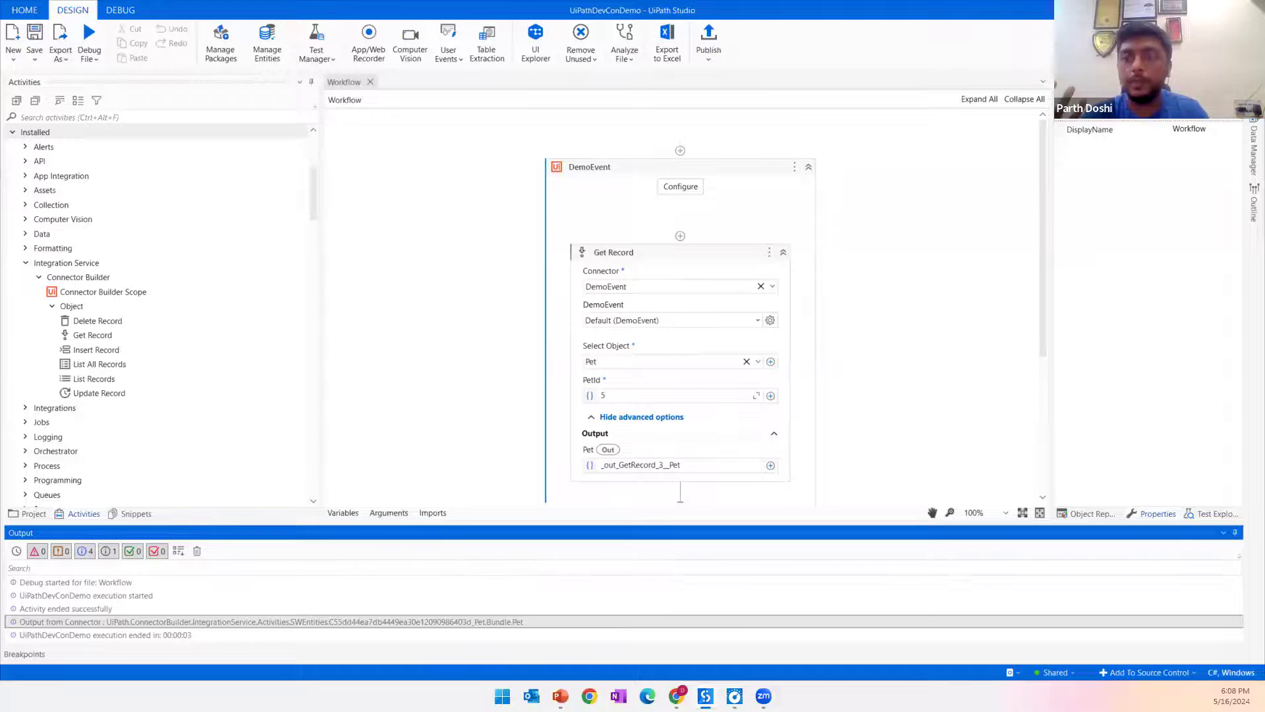
{"action": "left_click", "coordinate": [735, 696]}
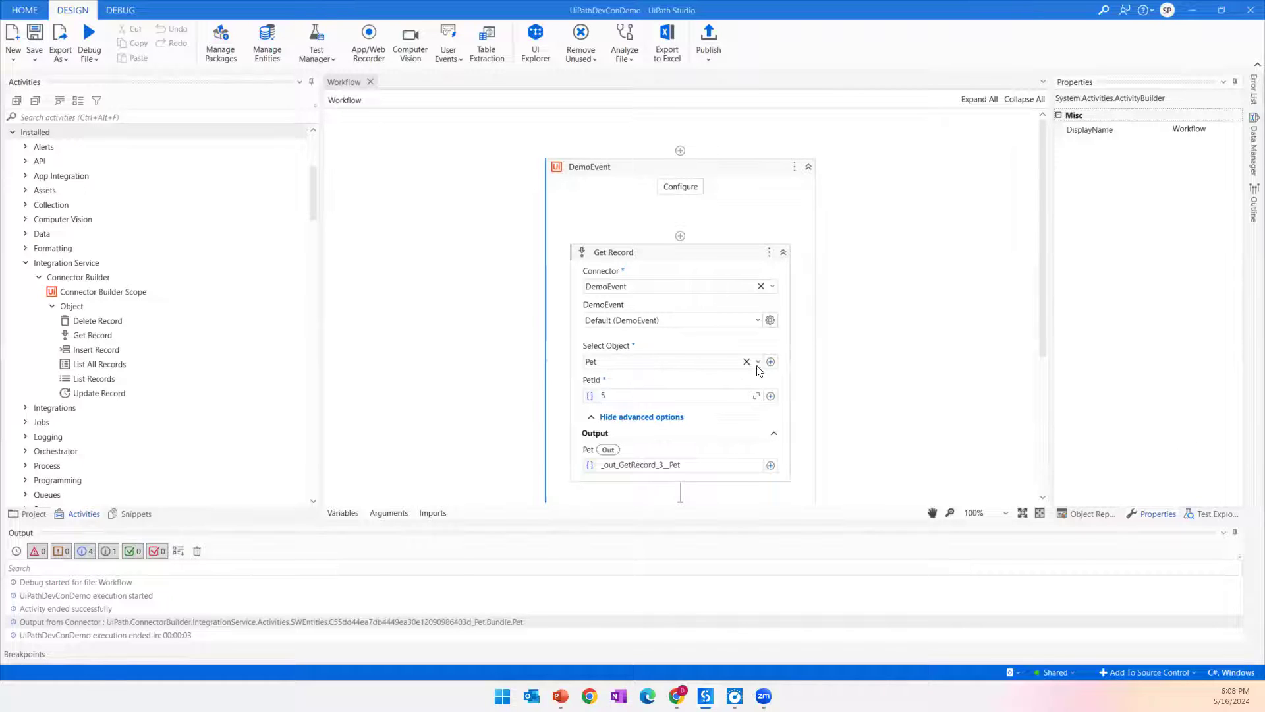
{"action": "scroll", "coordinate": [283, 405], "scroll_direction": "down", "scroll_amount": 2}
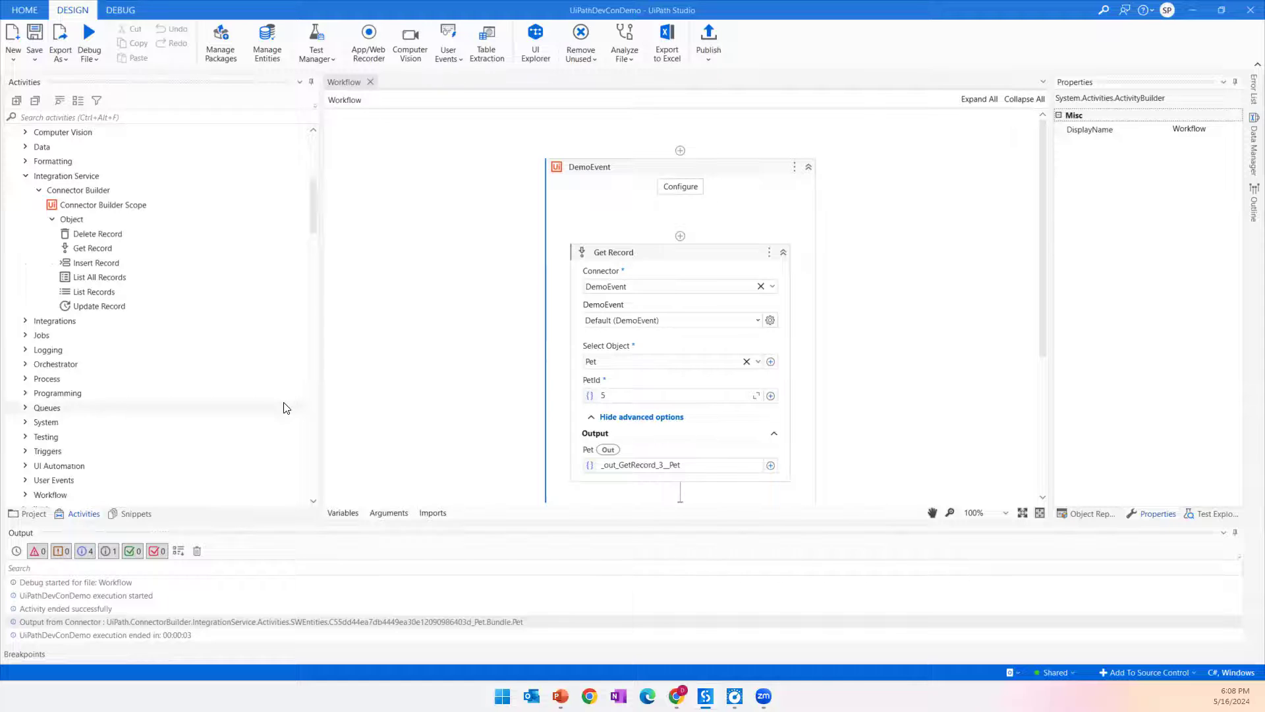
{"action": "scroll", "coordinate": [283, 407], "scroll_direction": "down", "scroll_amount": 5}
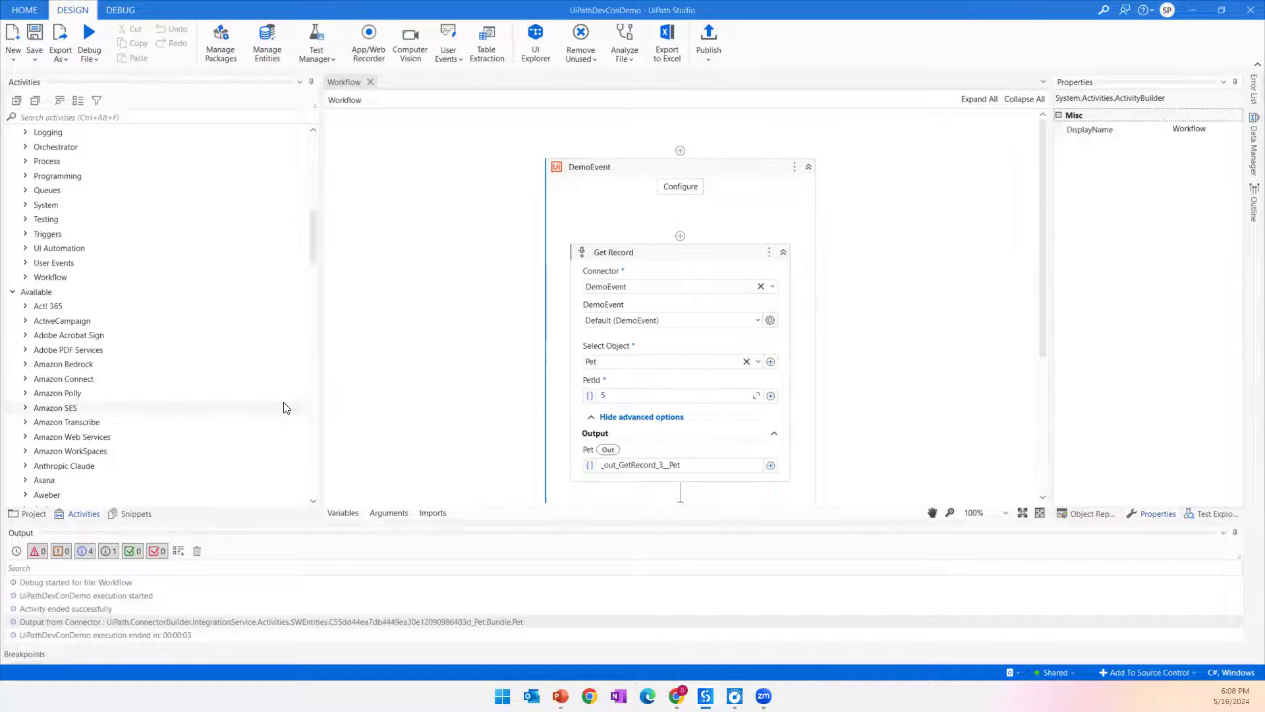
{"action": "scroll", "coordinate": [284, 407], "scroll_direction": "up", "scroll_amount": 4}
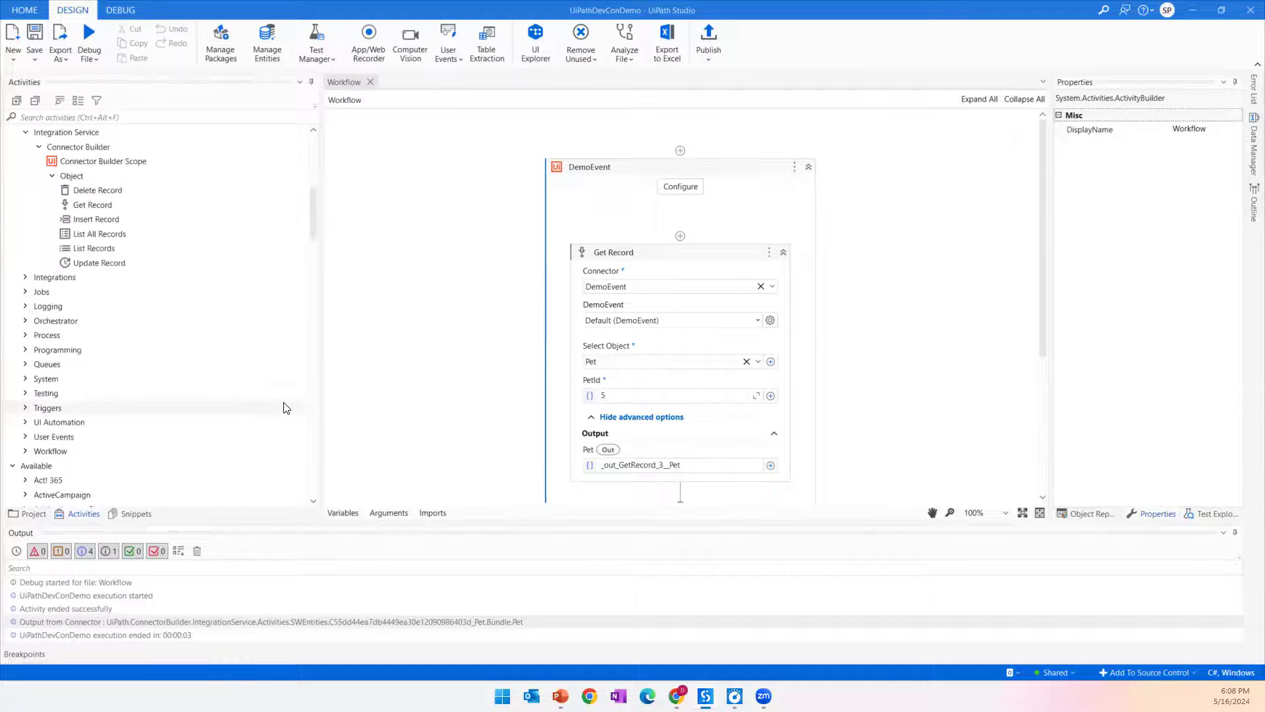
{"action": "scroll", "coordinate": [283, 407], "scroll_direction": "up", "scroll_amount": 8}
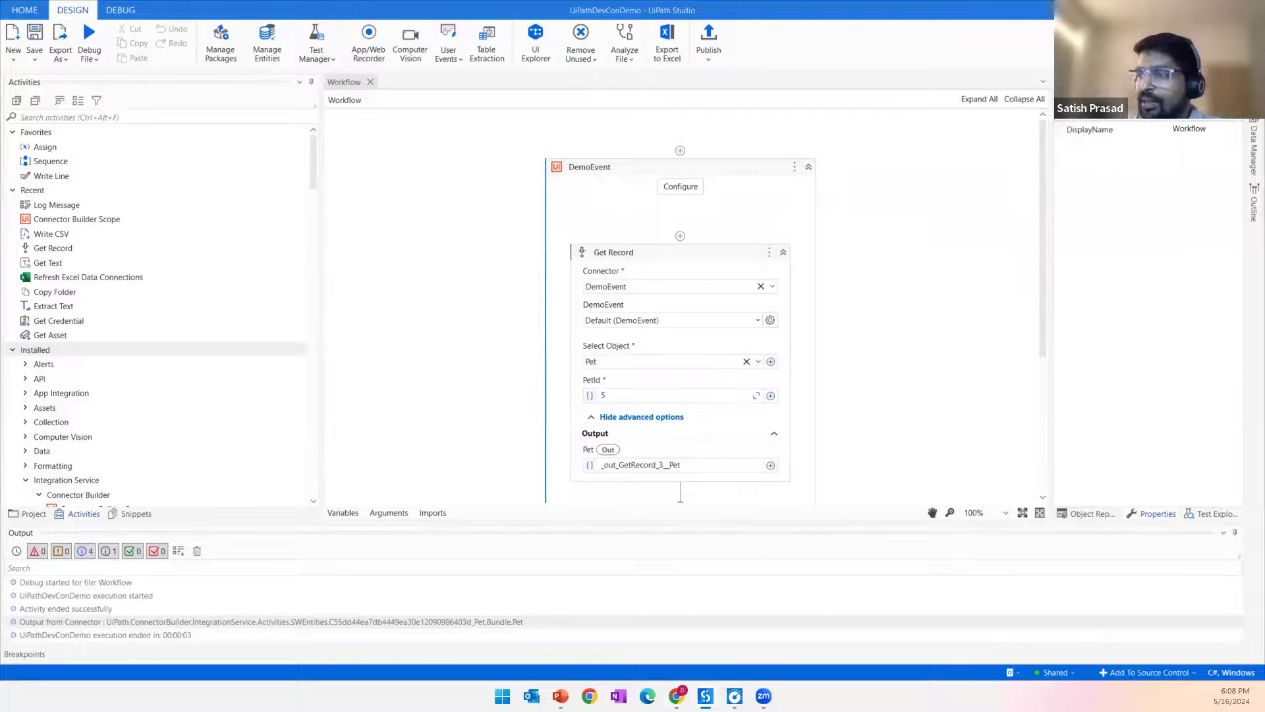
Step: Switch to the Swagger Petstore page in Chrome and load its home page at petstore.swagger.io
{"action": "mouse_move", "coordinate": [676, 696]}
{"action": "left_click", "coordinate": [629, 656]}
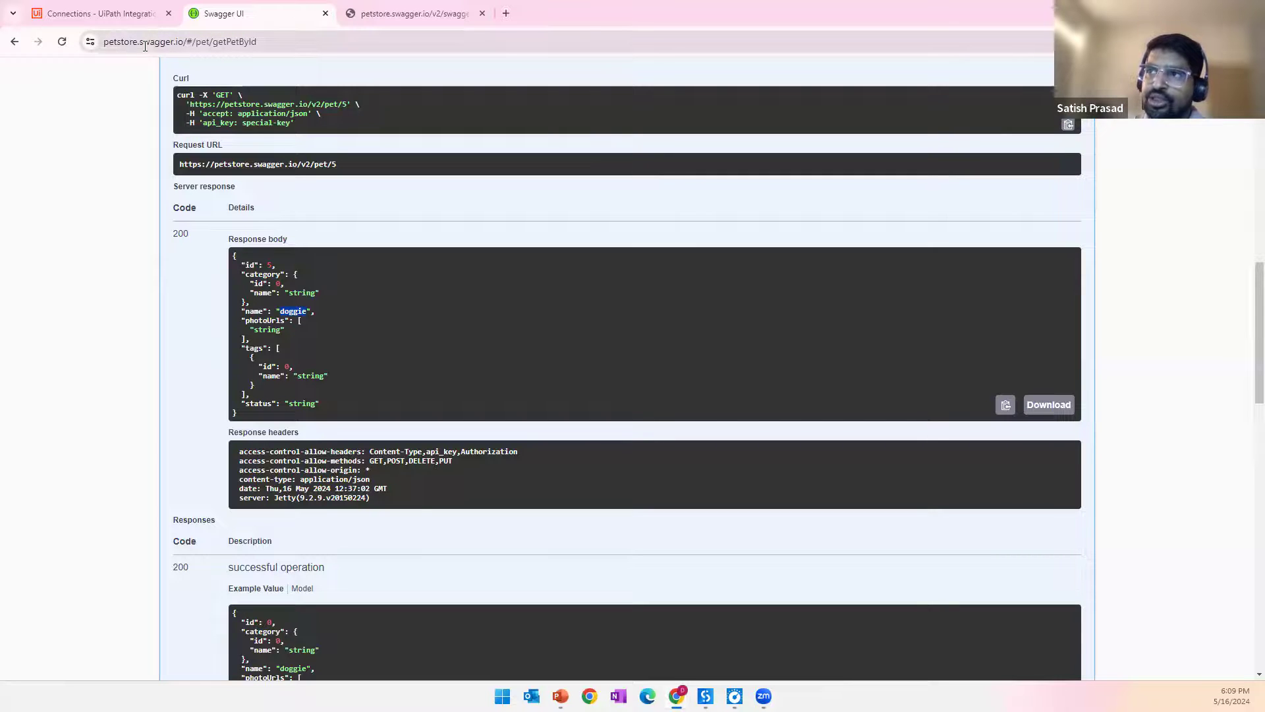
{"action": "left_click_drag", "start_coordinate": [185, 43], "coordinate": [338, 48]}
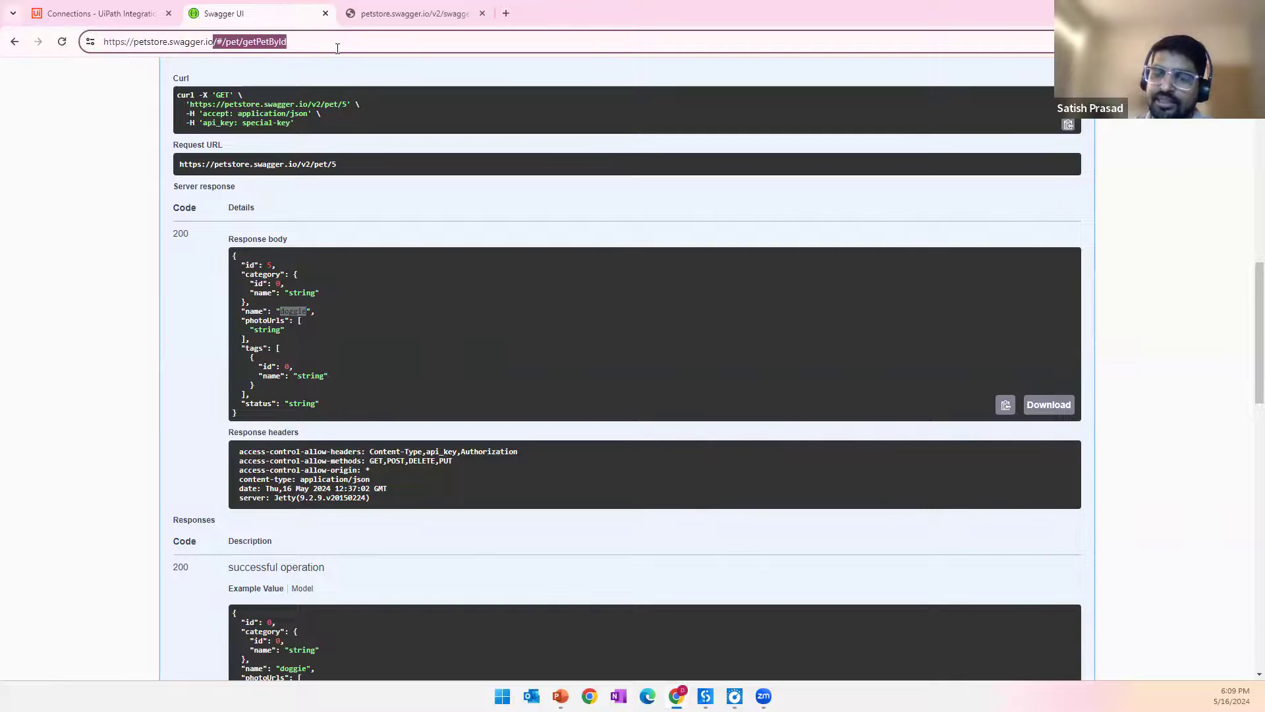
{"action": "key", "text": "BackSpace"}
{"action": "key", "text": "Return"}
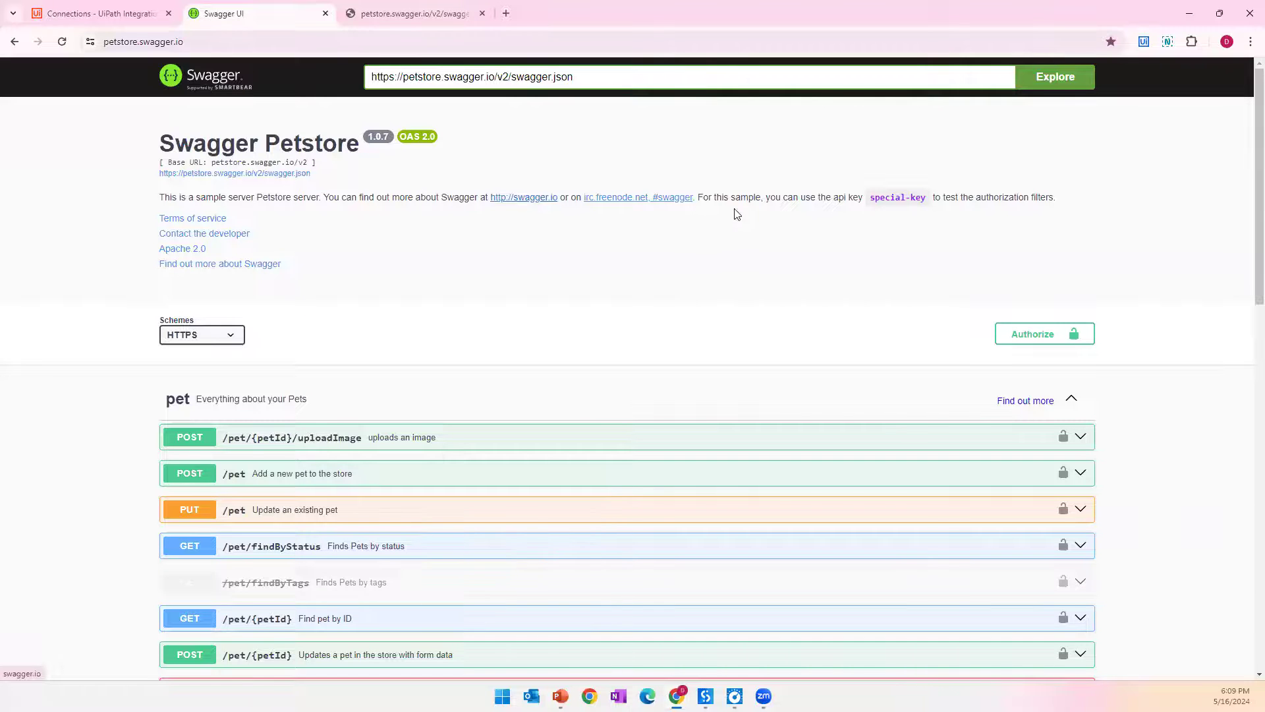
Step: Examine the sample API key given in the Swagger Petstore description
{"action": "double_click", "coordinate": [887, 197]}
{"action": "left_click_drag", "start_coordinate": [927, 198], "coordinate": [867, 197]}
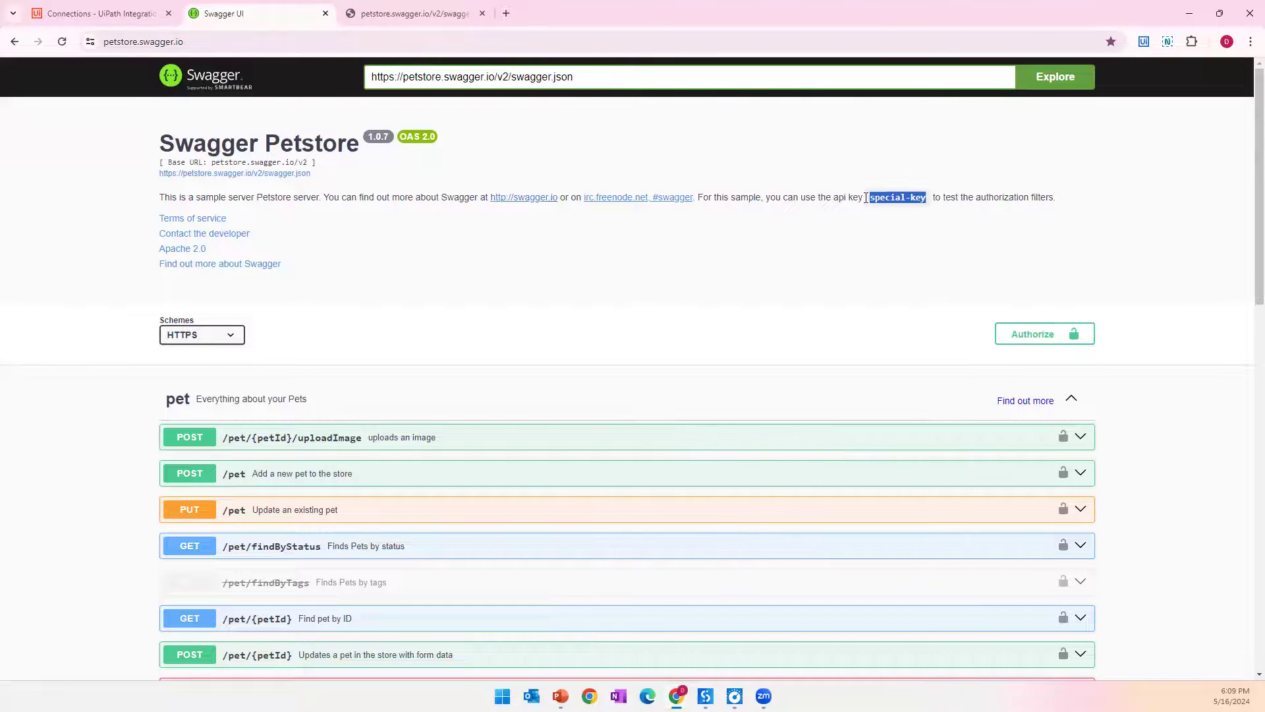
{"action": "left_click", "coordinate": [804, 254]}
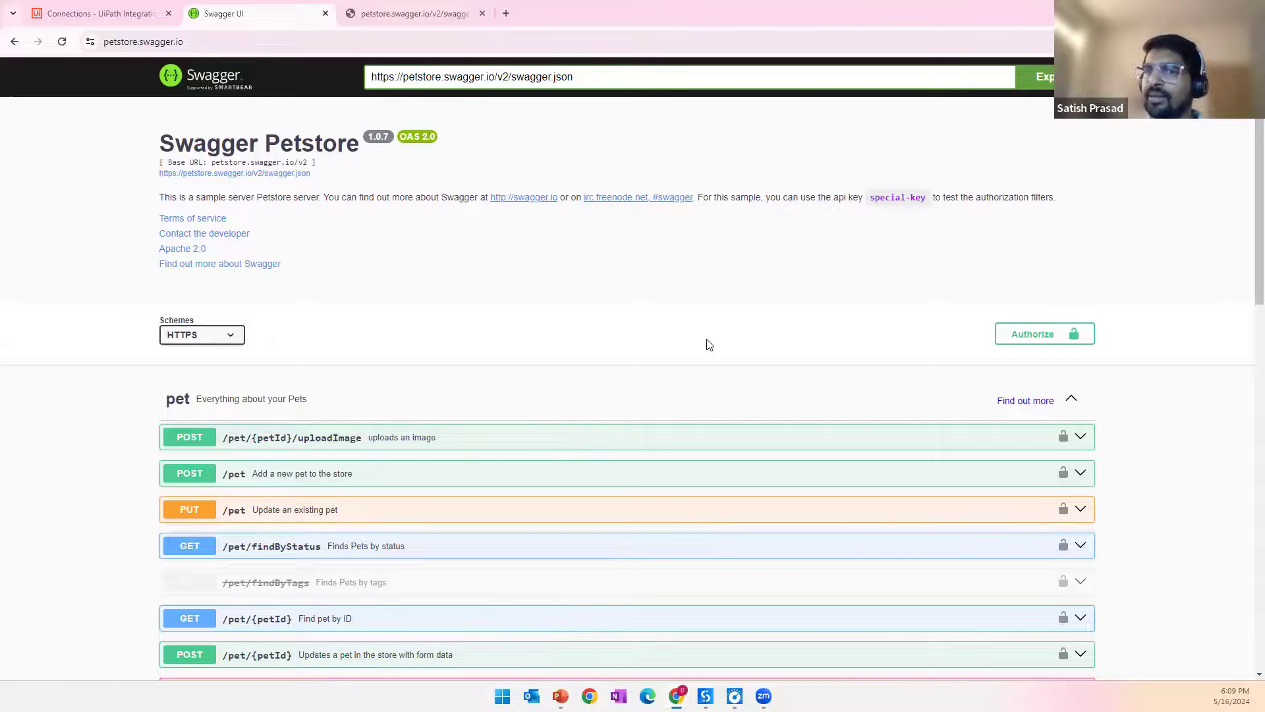
Step: Search Google for "RPAID API" in a new browser tab and open the Rapid API Hub from the results
{"action": "left_click", "coordinate": [103, 14]}
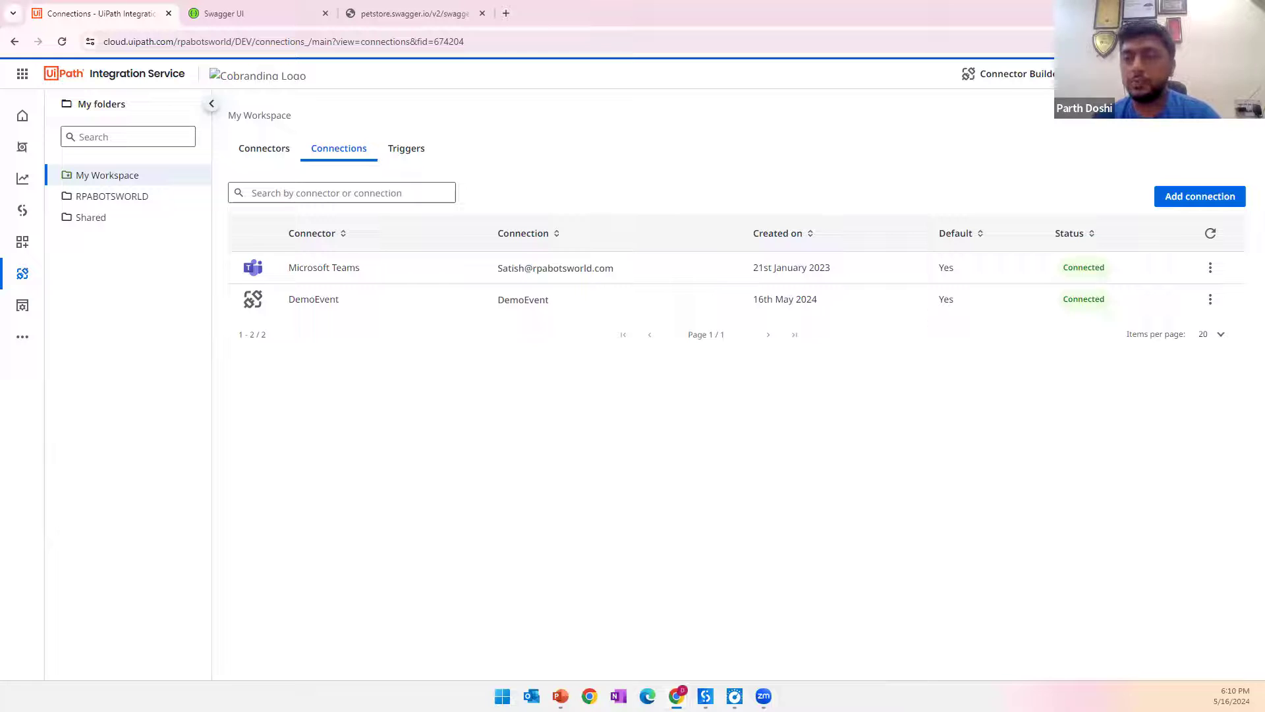
{"action": "left_click", "coordinate": [506, 13]}
{"action": "left_click", "coordinate": [459, 40]}
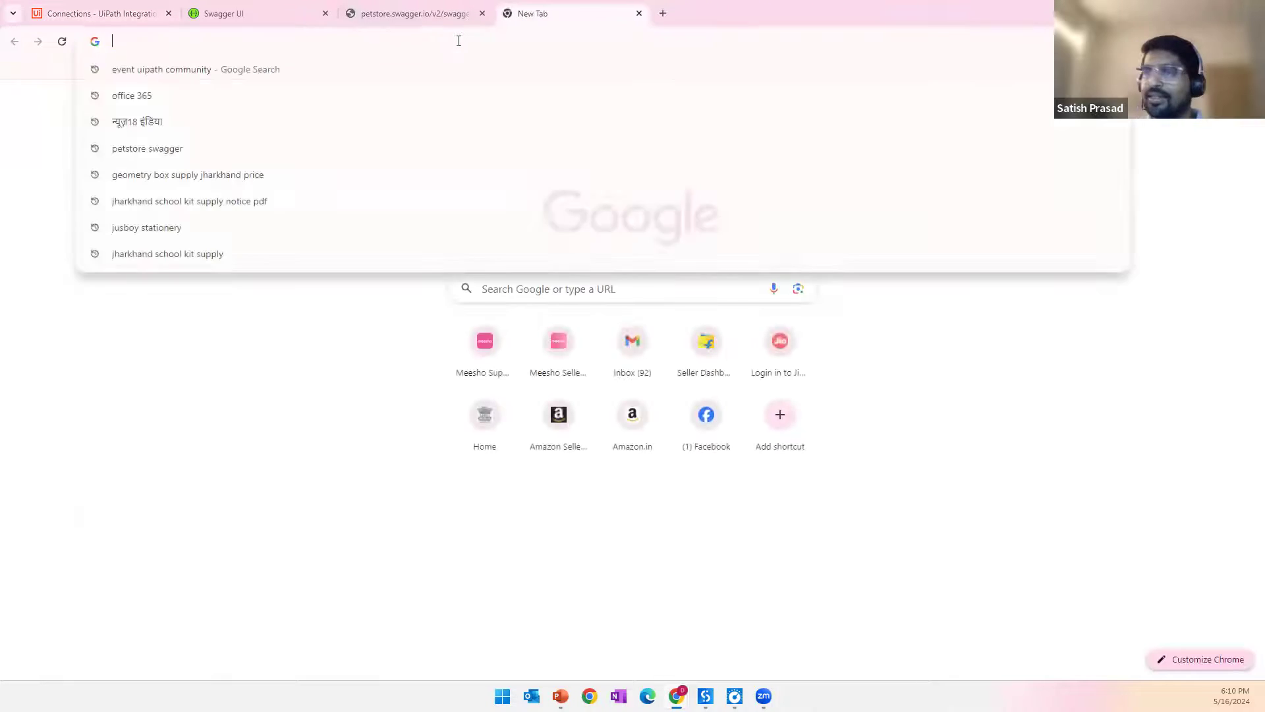
{"action": "type", "text": "RPAI"}
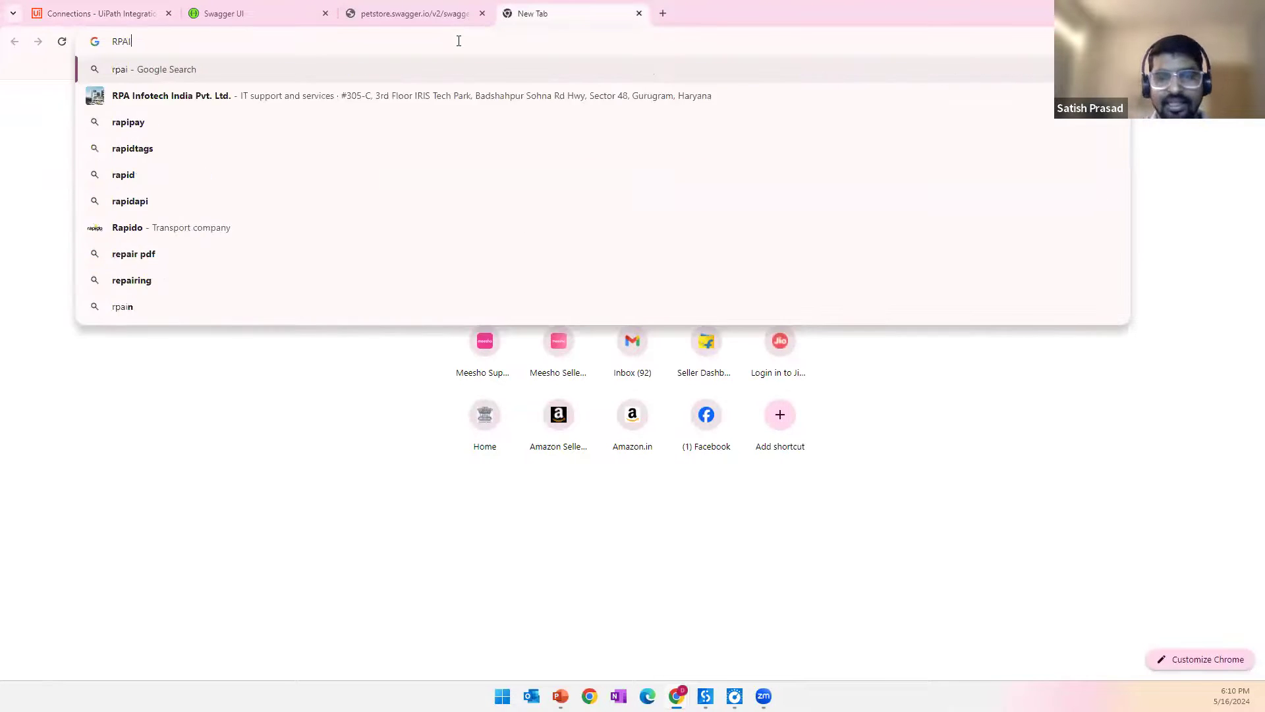
{"action": "type", "text": "D AI"}
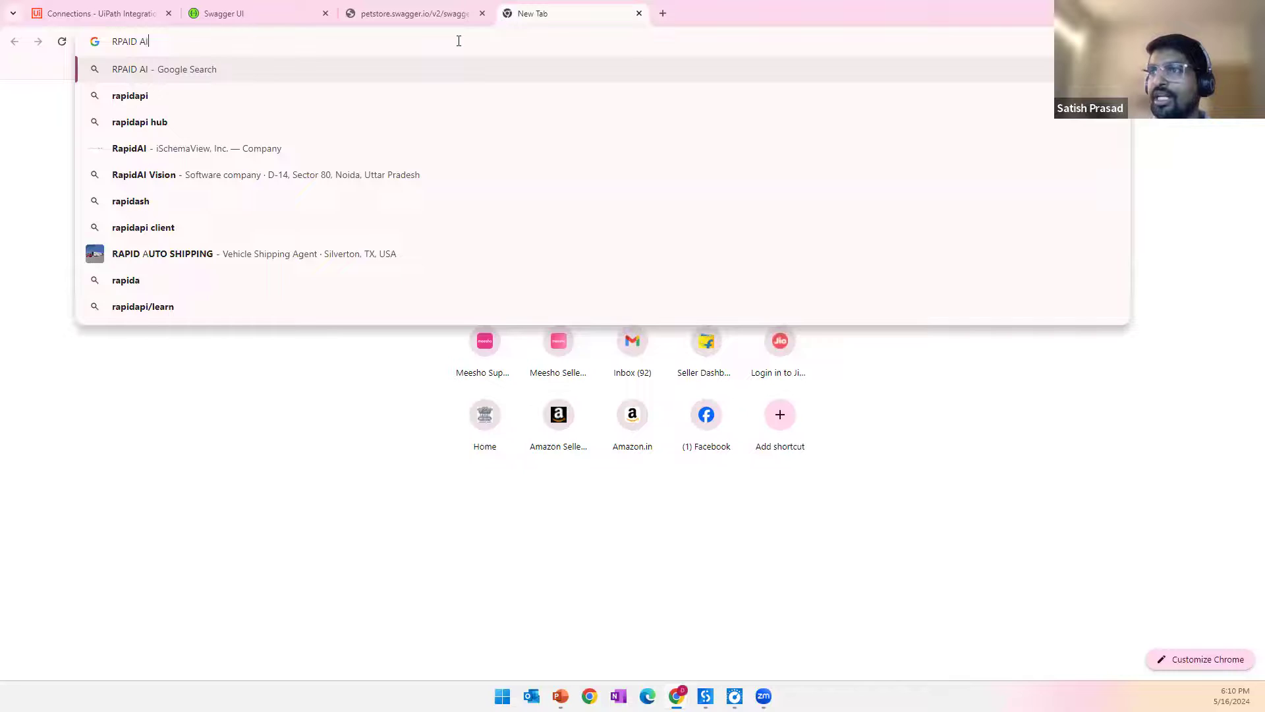
{"action": "type", "text": "P"}
{"action": "left_click", "coordinate": [194, 79]}
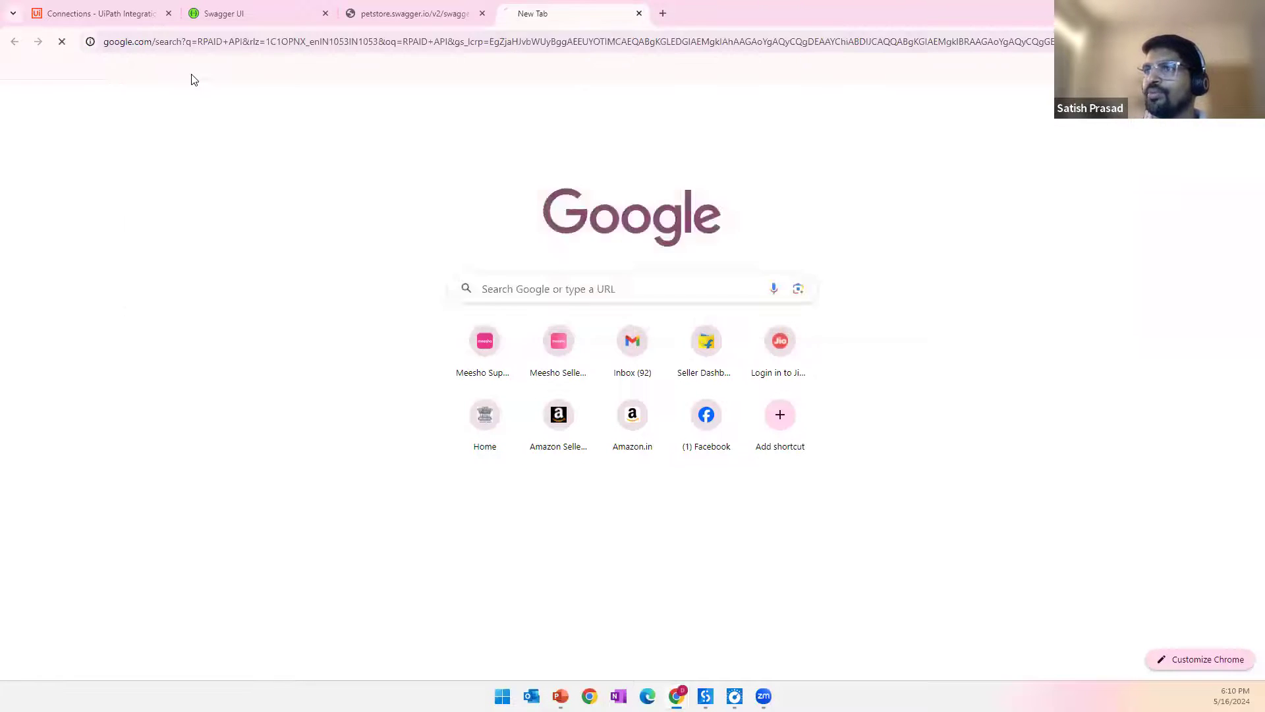
{"action": "left_click", "coordinate": [186, 247]}
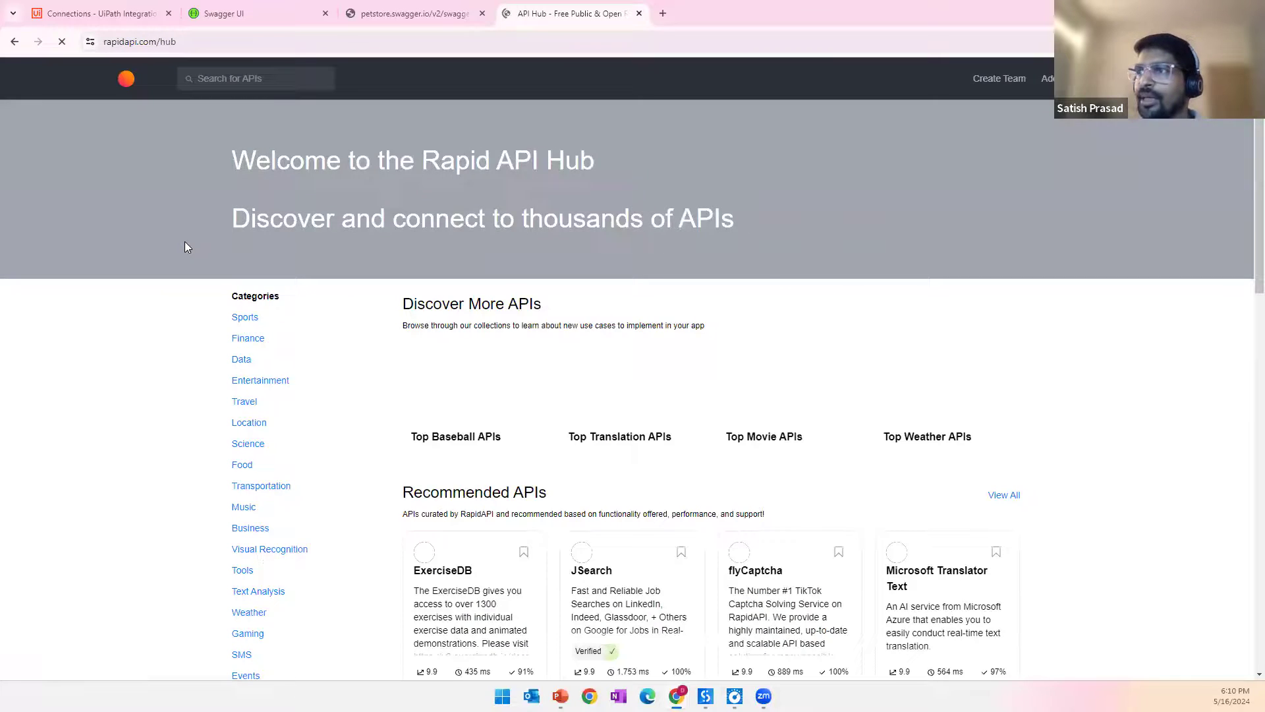
Step: Examine the API categories and the recommended, popular, free public, AI and tax API collections on the Rapid API Hub
{"action": "scroll", "coordinate": [762, 322], "scroll_direction": "down", "scroll_amount": 3}
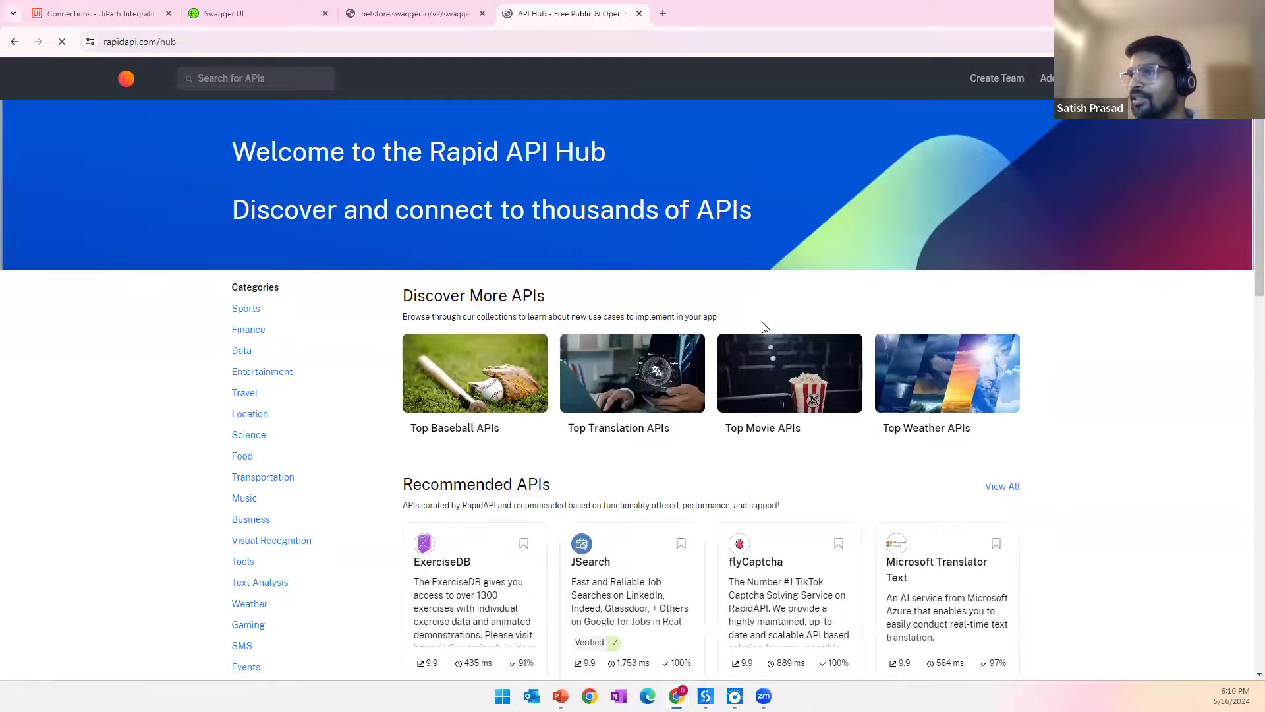
{"action": "scroll", "coordinate": [597, 305], "scroll_direction": "down", "scroll_amount": 10}
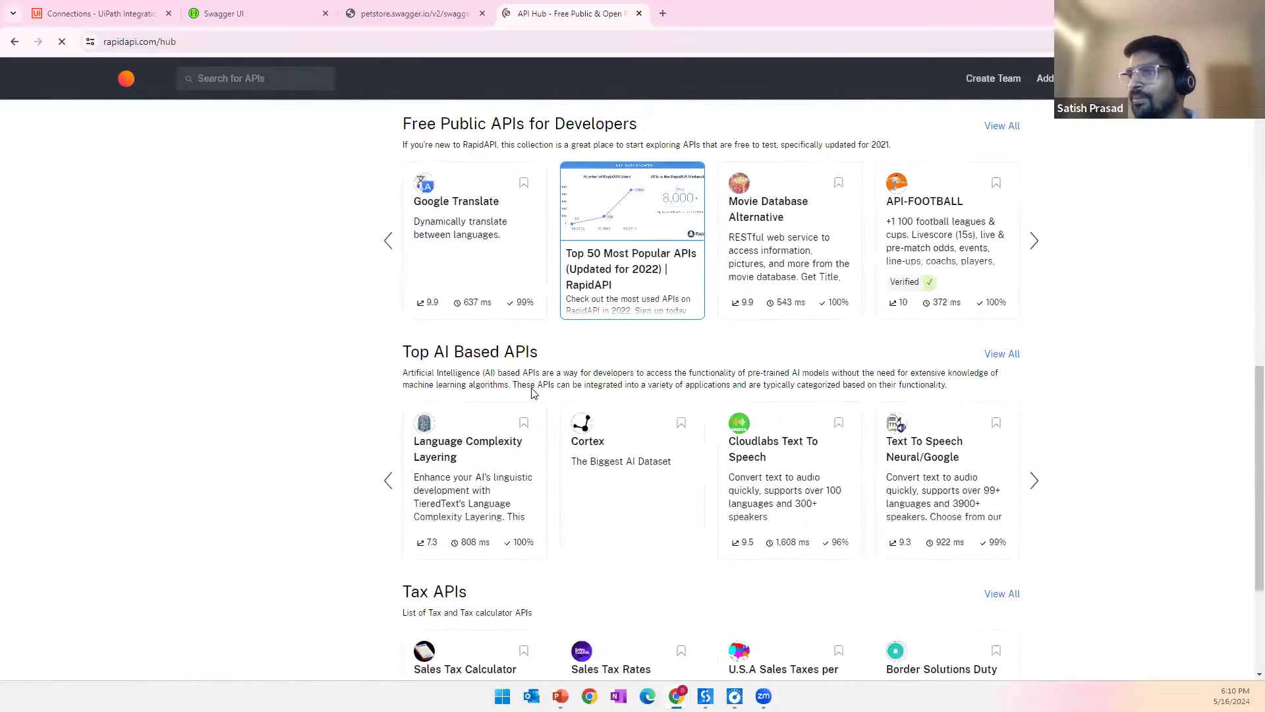
{"action": "scroll", "coordinate": [1093, 254], "scroll_direction": "down", "scroll_amount": 2}
{"action": "scroll", "coordinate": [712, 328], "scroll_direction": "up", "scroll_amount": 3}
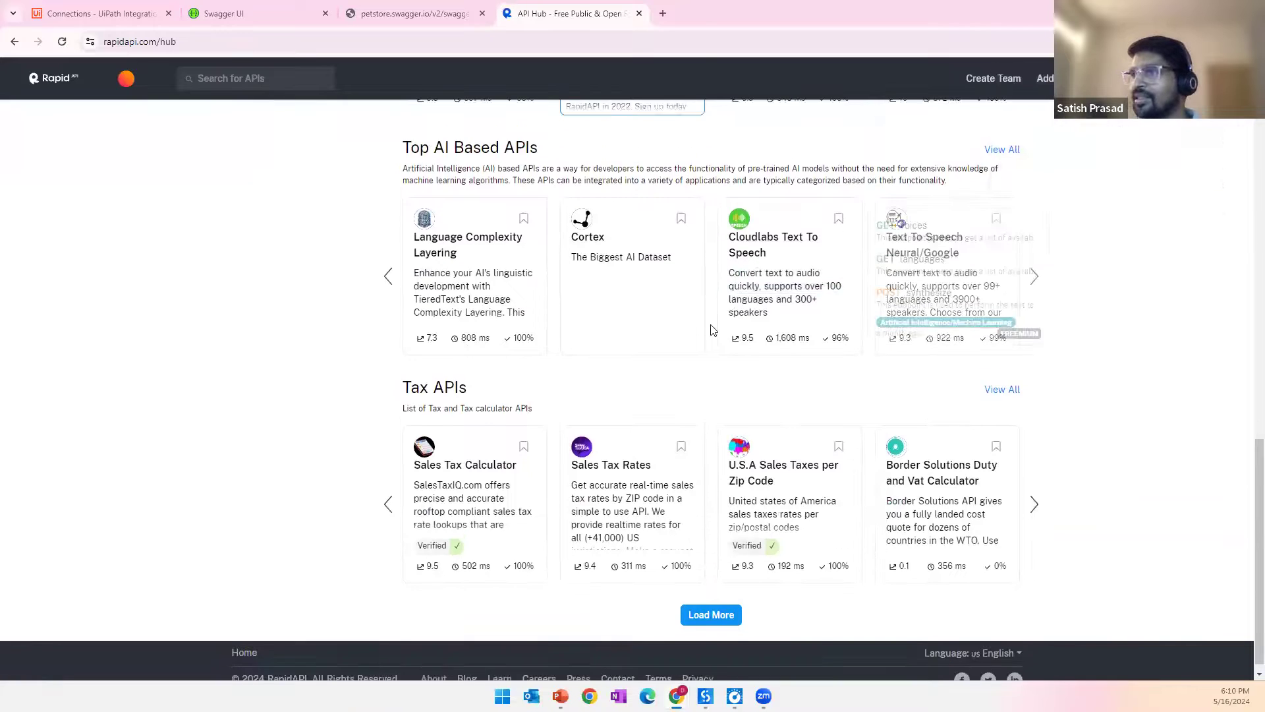
{"action": "scroll", "coordinate": [712, 327], "scroll_direction": "up", "scroll_amount": 9}
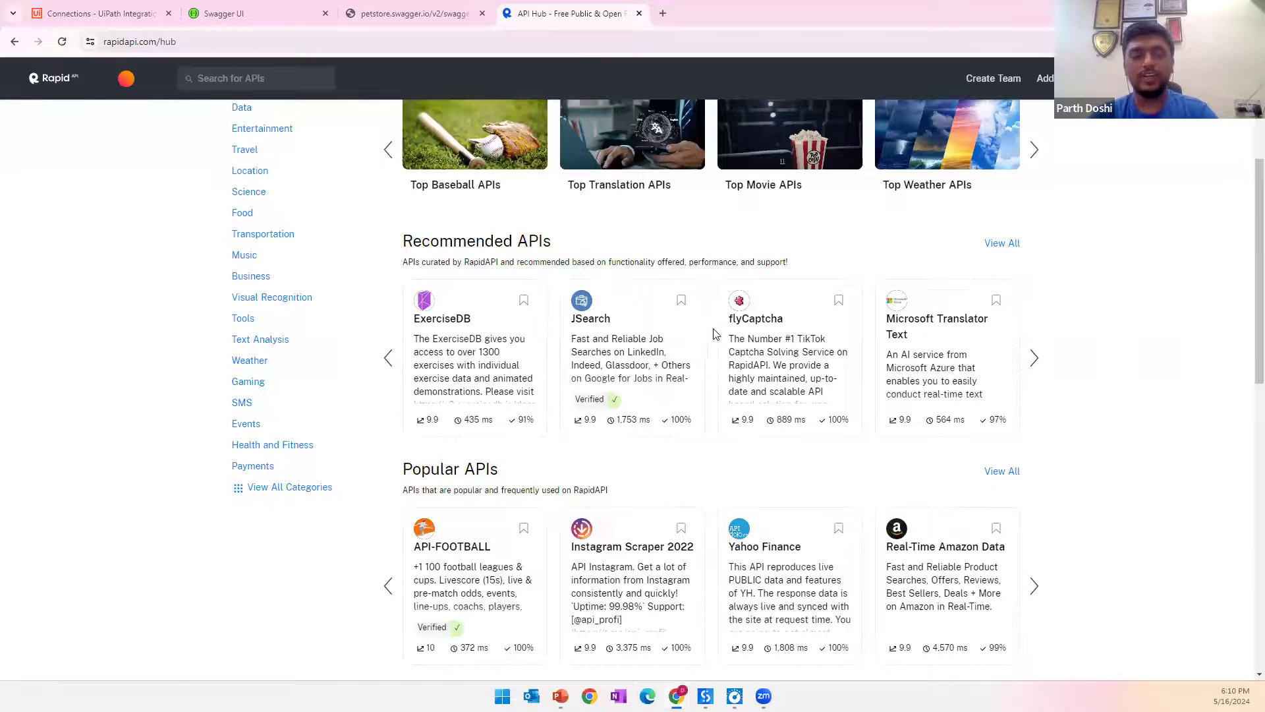
{"action": "mouse_move", "coordinate": [849, 370]}
{"action": "scroll", "coordinate": [1142, 375], "scroll_direction": "up", "scroll_amount": 2}
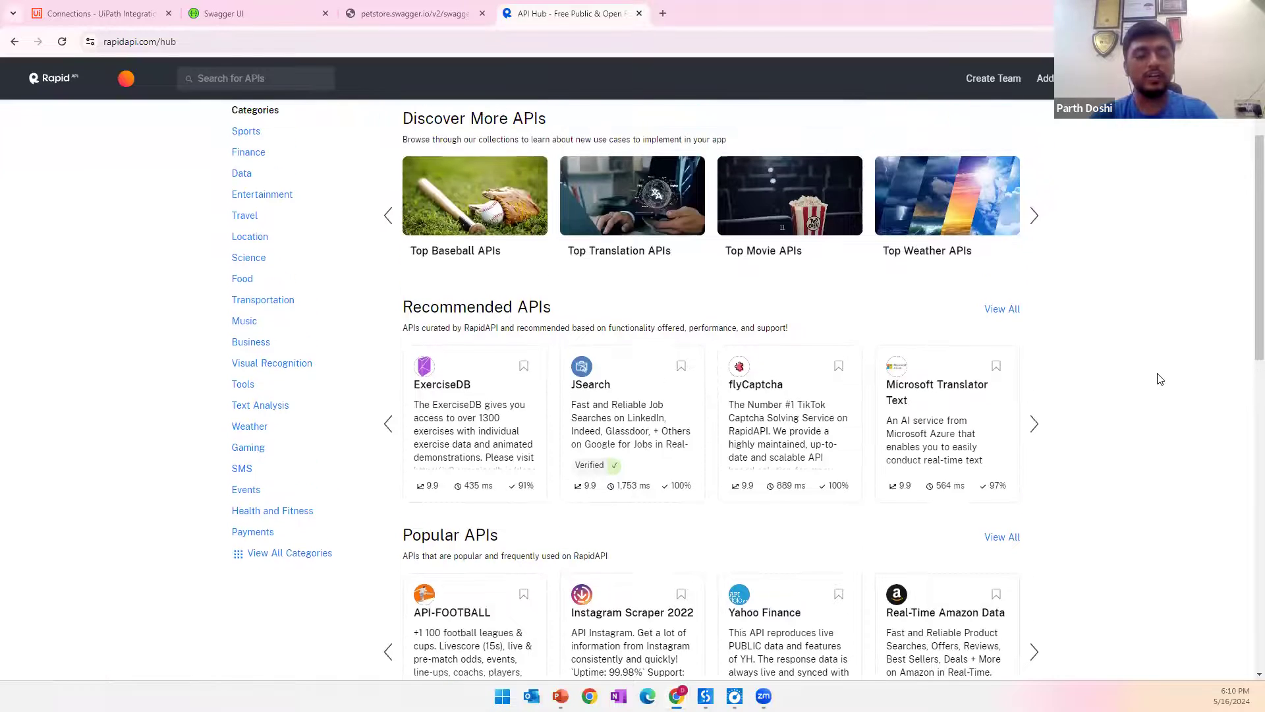
{"action": "scroll", "coordinate": [1159, 379], "scroll_direction": "up", "scroll_amount": 1}
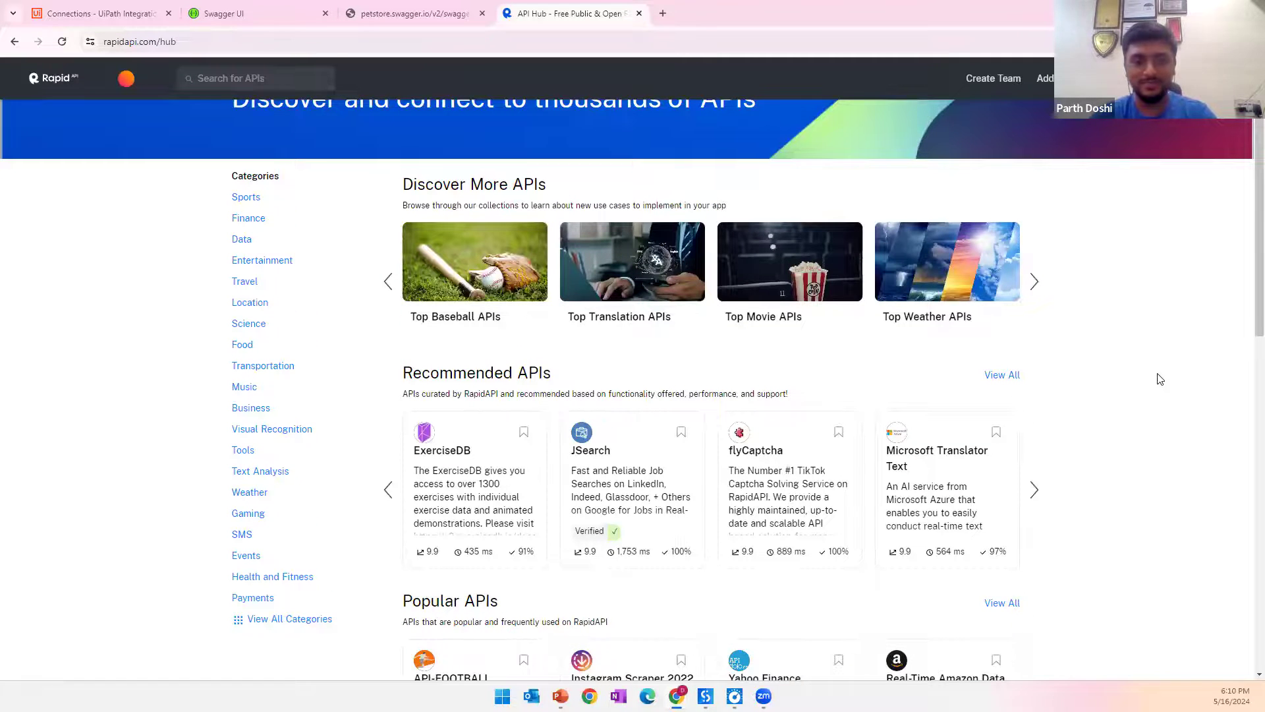
{"action": "scroll", "coordinate": [1121, 369], "scroll_direction": "down", "scroll_amount": 2}
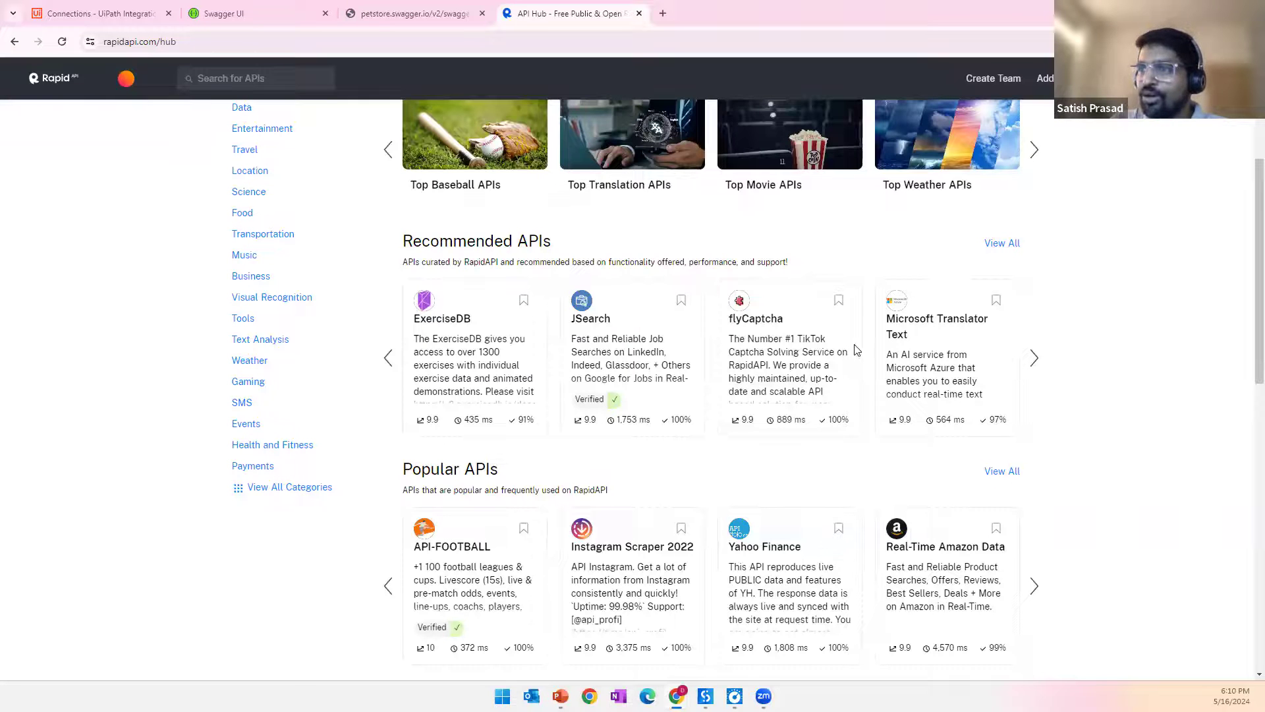
{"action": "scroll", "coordinate": [175, 404], "scroll_direction": "up", "scroll_amount": 1}
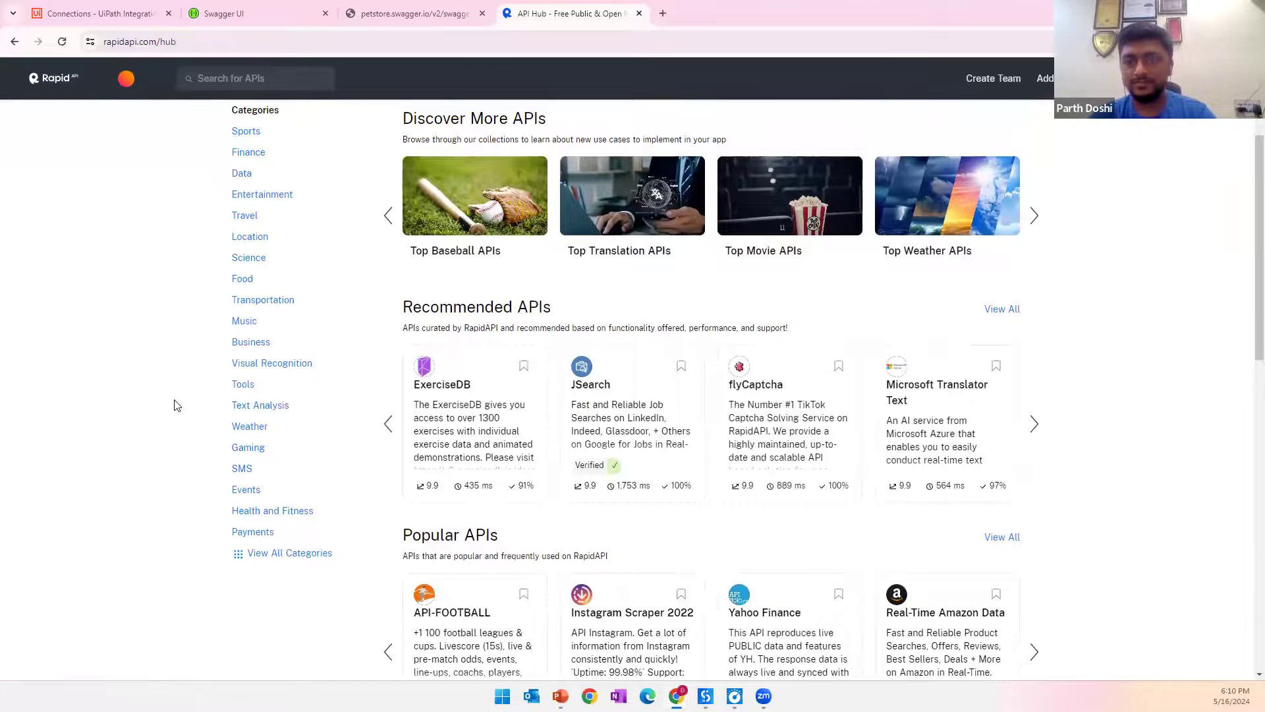
{"action": "mouse_move", "coordinate": [576, 445]}
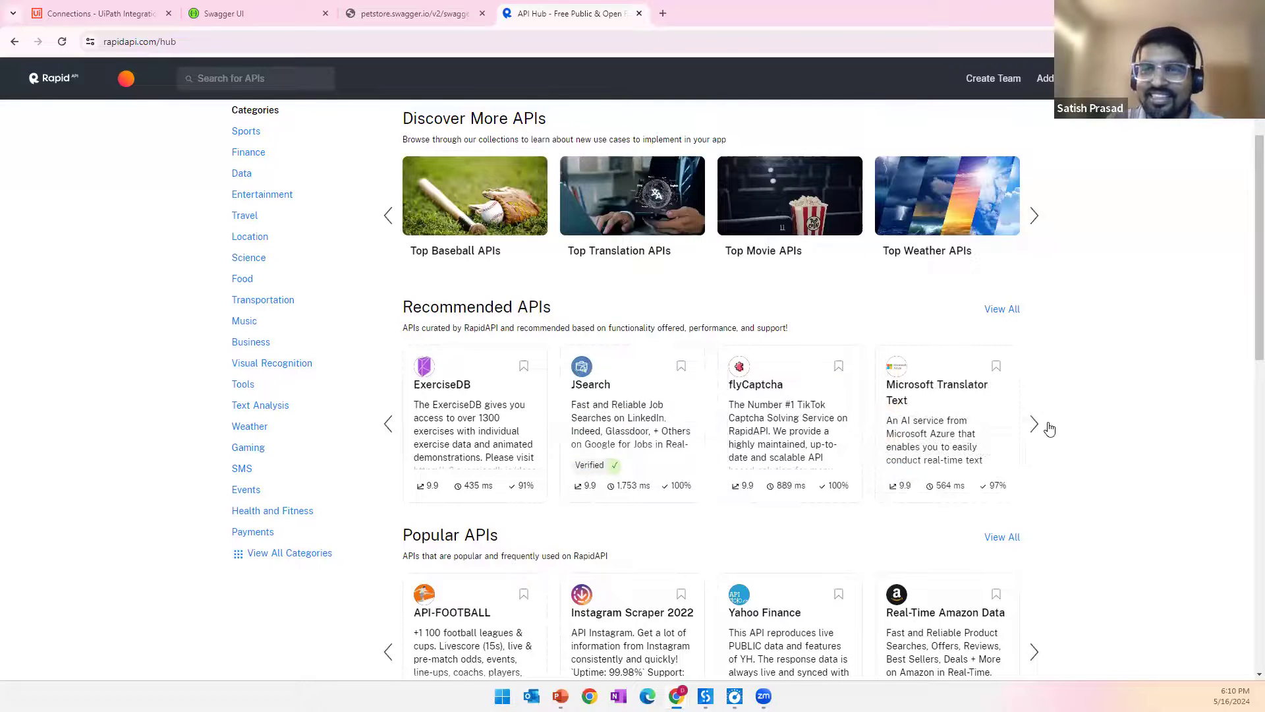
{"action": "scroll", "coordinate": [191, 337], "scroll_direction": "up", "scroll_amount": 3}
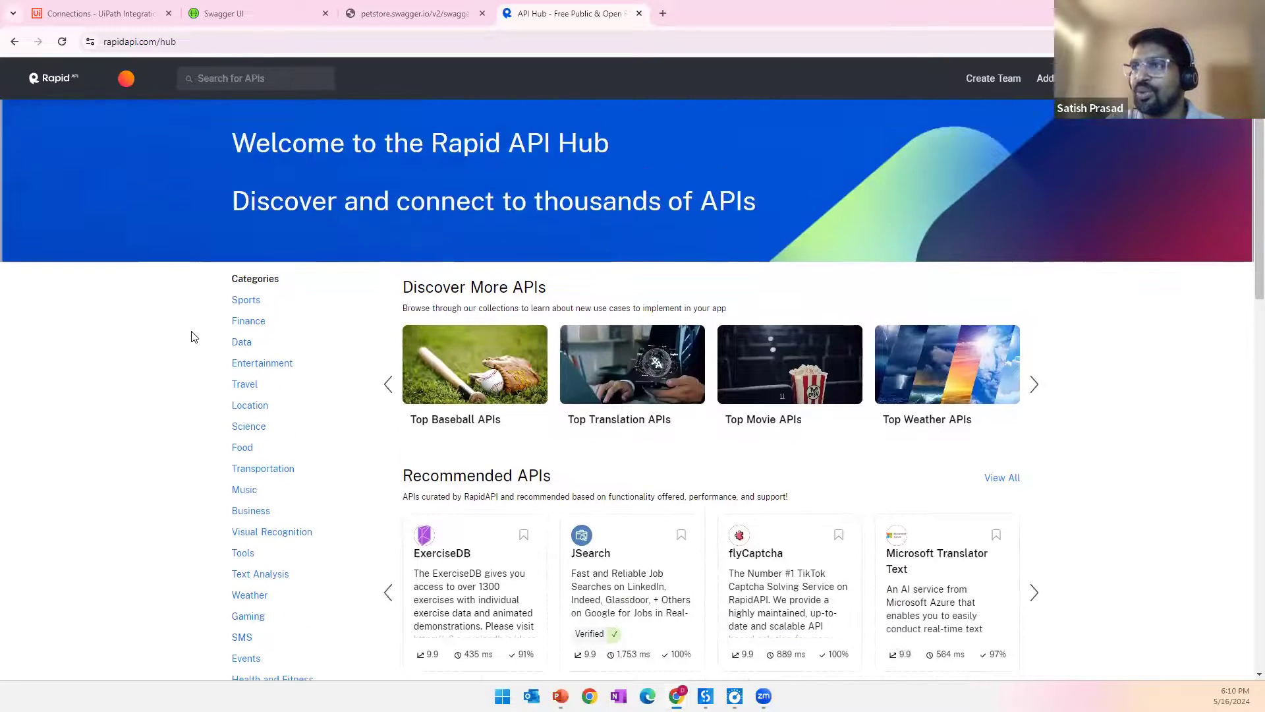
Step: Close the Rapid API Hub and swagger.json pages, and open the connector catalog in UiPath Integration Service
{"action": "left_click", "coordinate": [639, 13]}
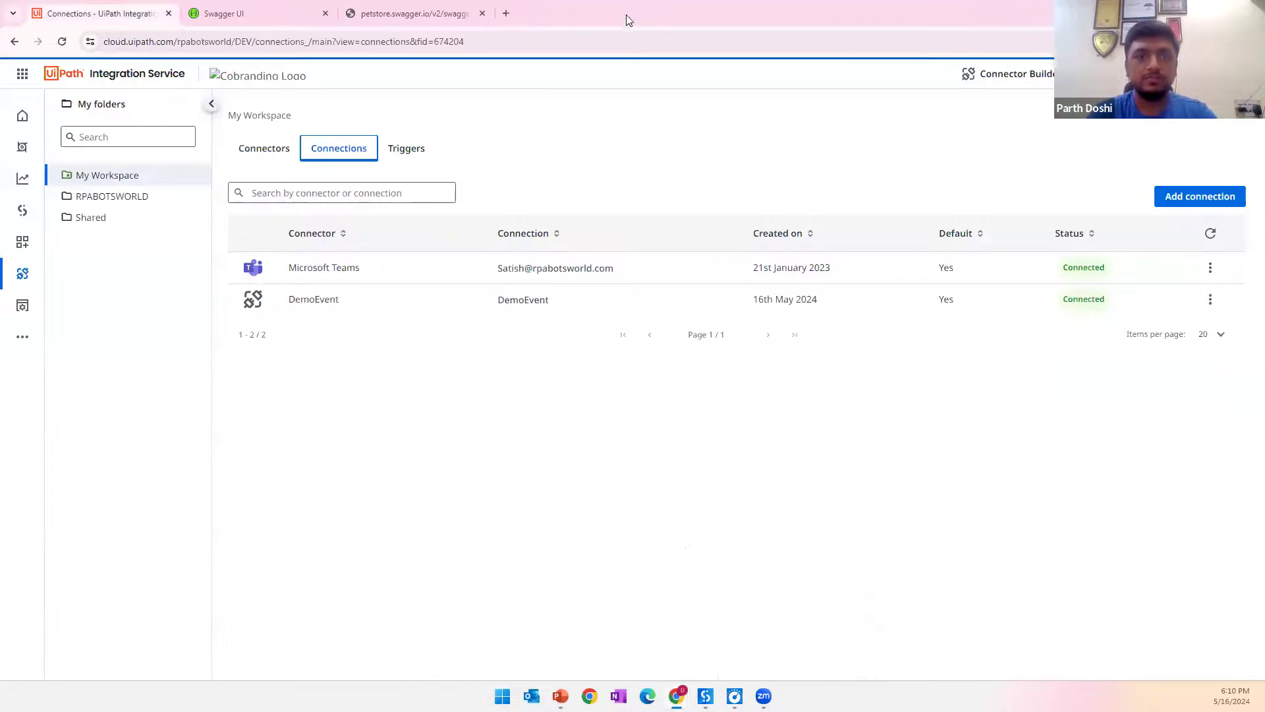
{"action": "left_click", "coordinate": [483, 14]}
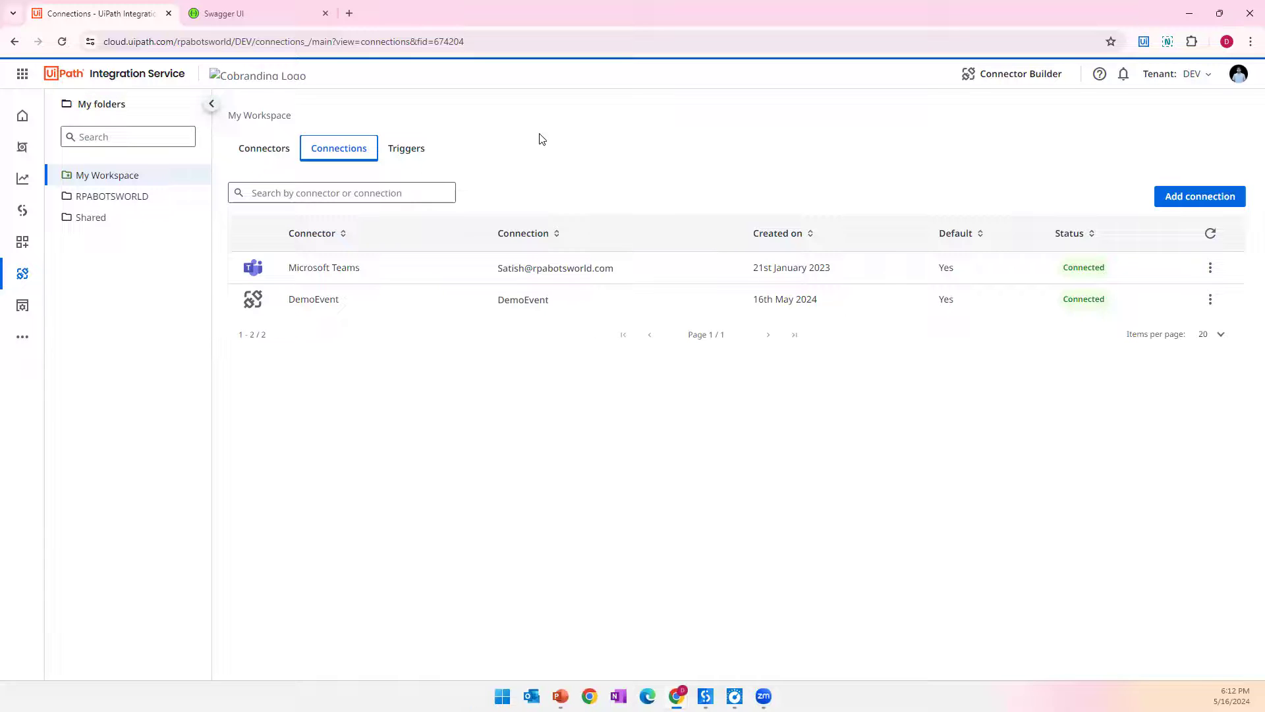
{"action": "left_click", "coordinate": [271, 149]}
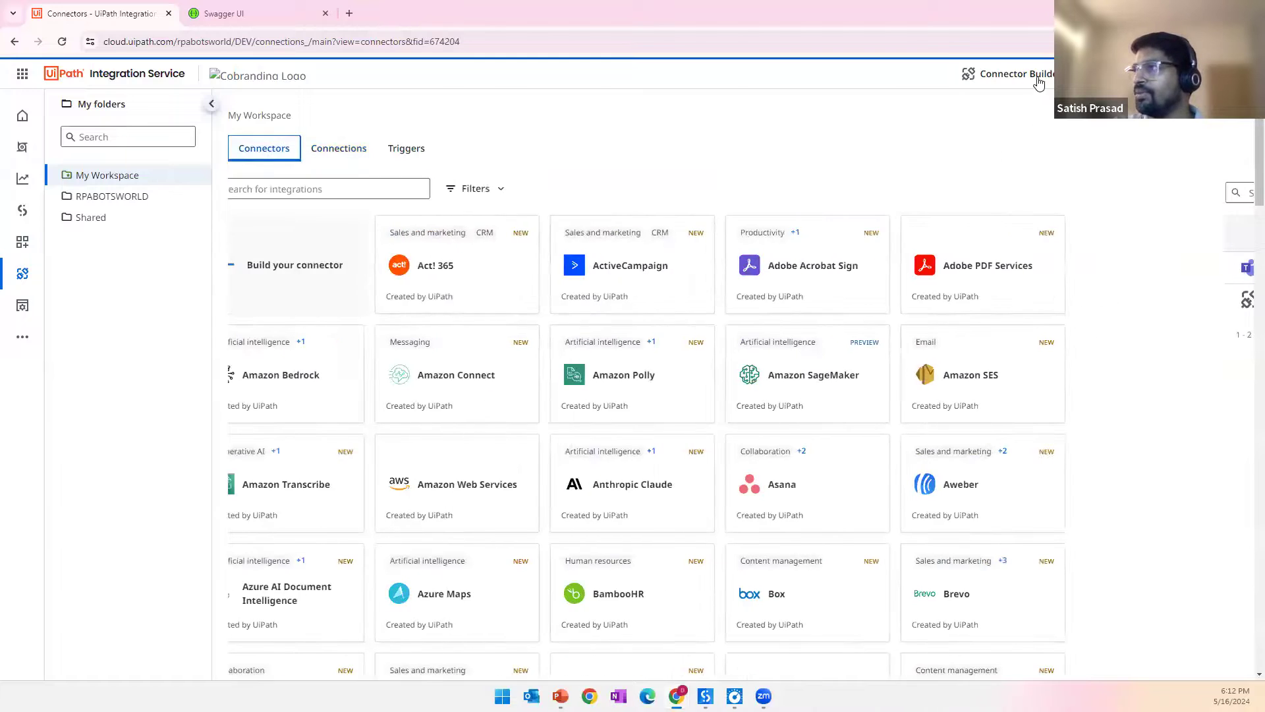
Step: Create a connector named DemoEvent in Connector Builder, starting from a blank connector
{"action": "left_click", "coordinate": [1015, 74]}
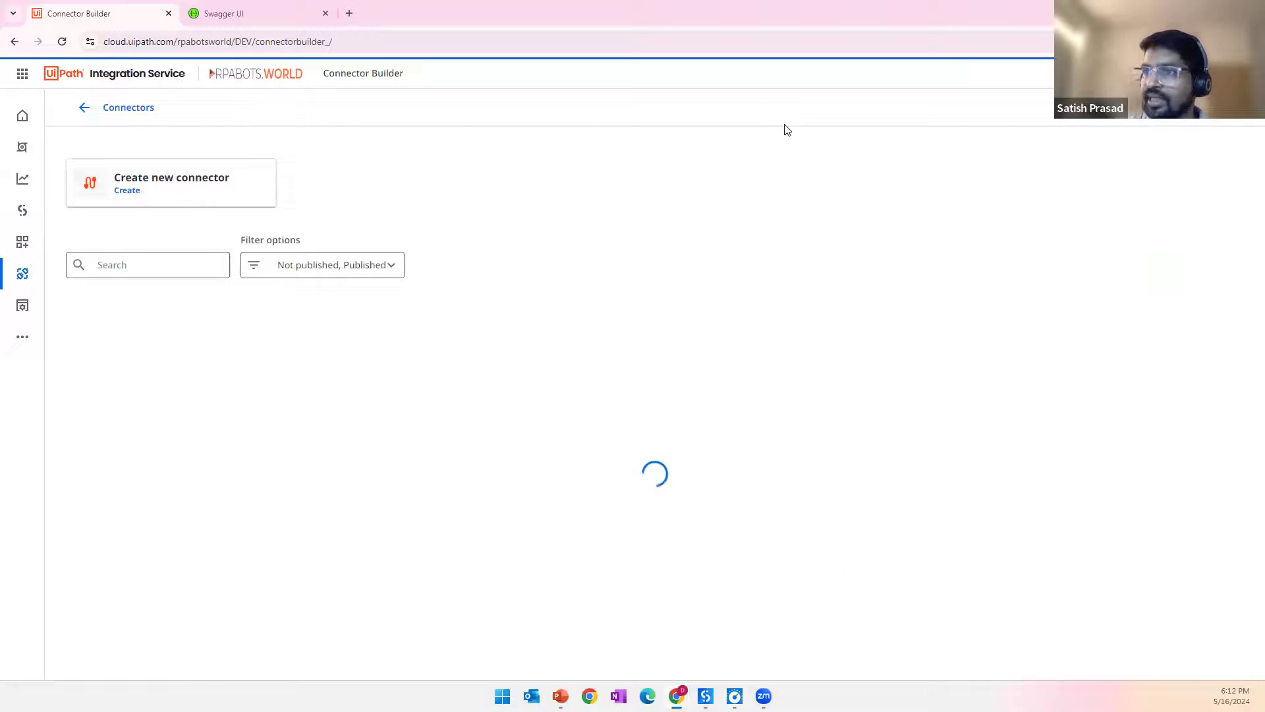
{"action": "left_click", "coordinate": [192, 195]}
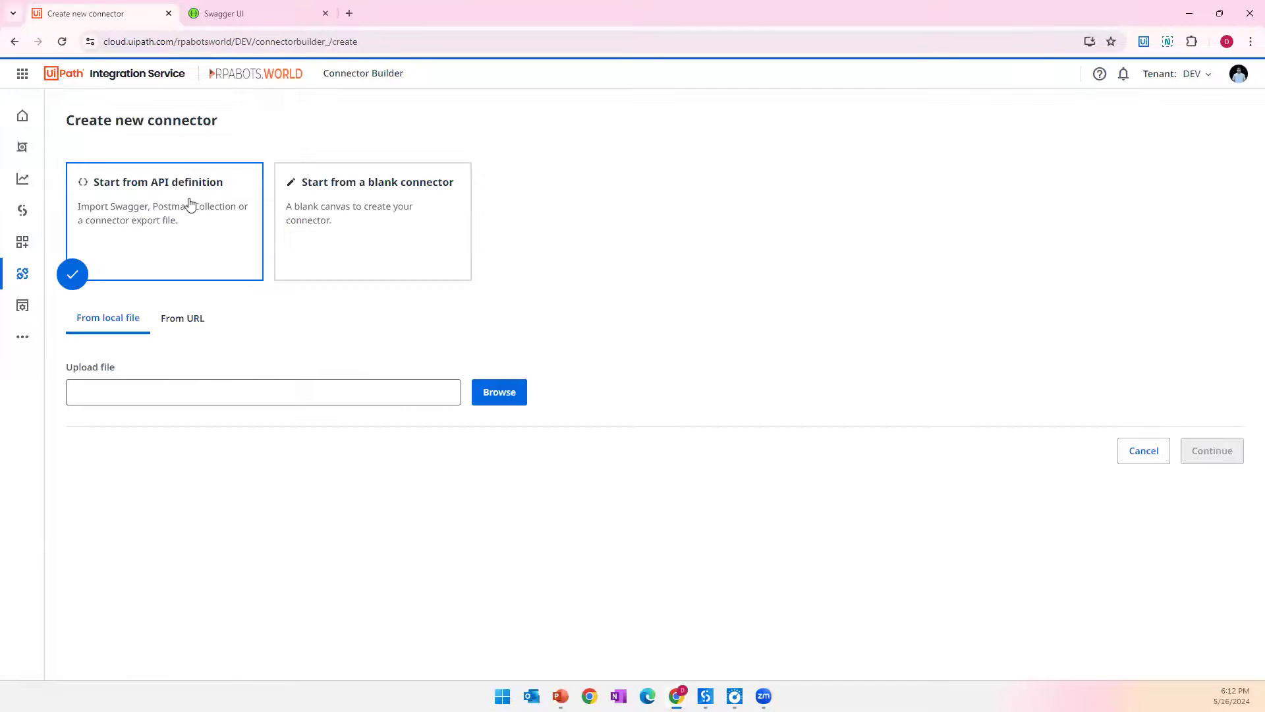
{"action": "left_click", "coordinate": [369, 218]}
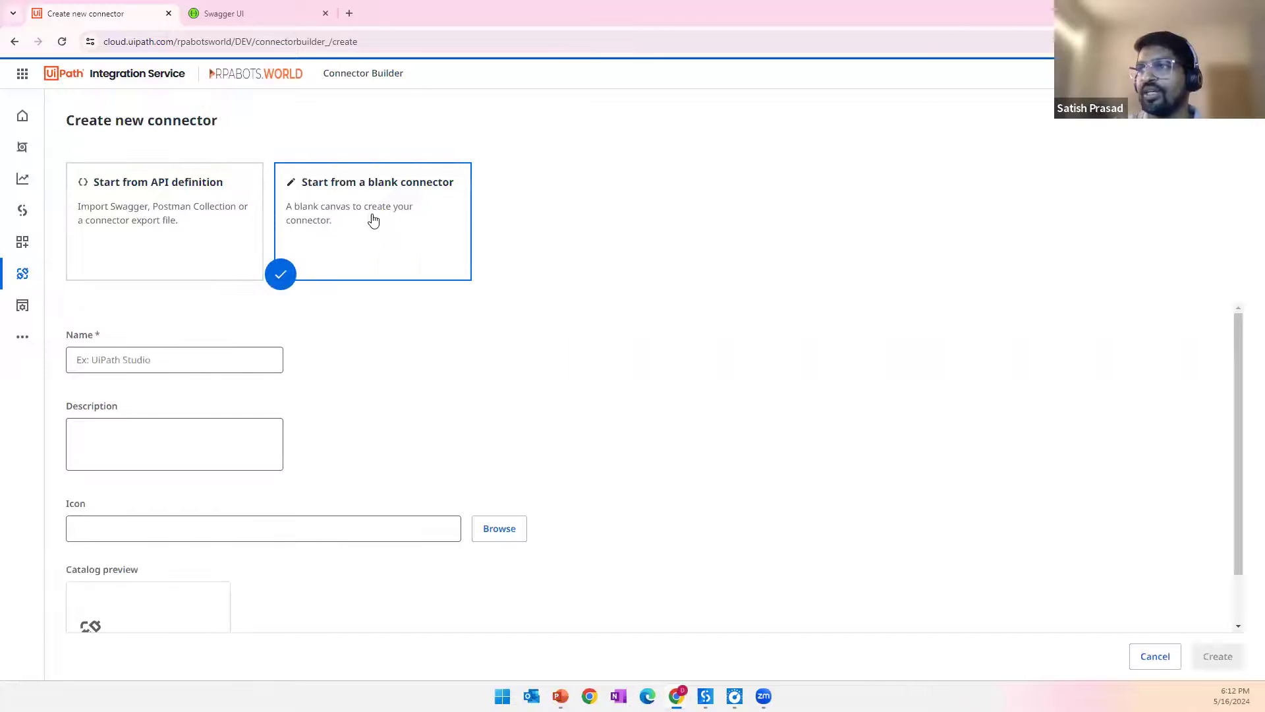
{"action": "scroll", "coordinate": [129, 353], "scroll_direction": "down", "scroll_amount": 1}
{"action": "scroll", "coordinate": [229, 494], "scroll_direction": "up", "scroll_amount": 1}
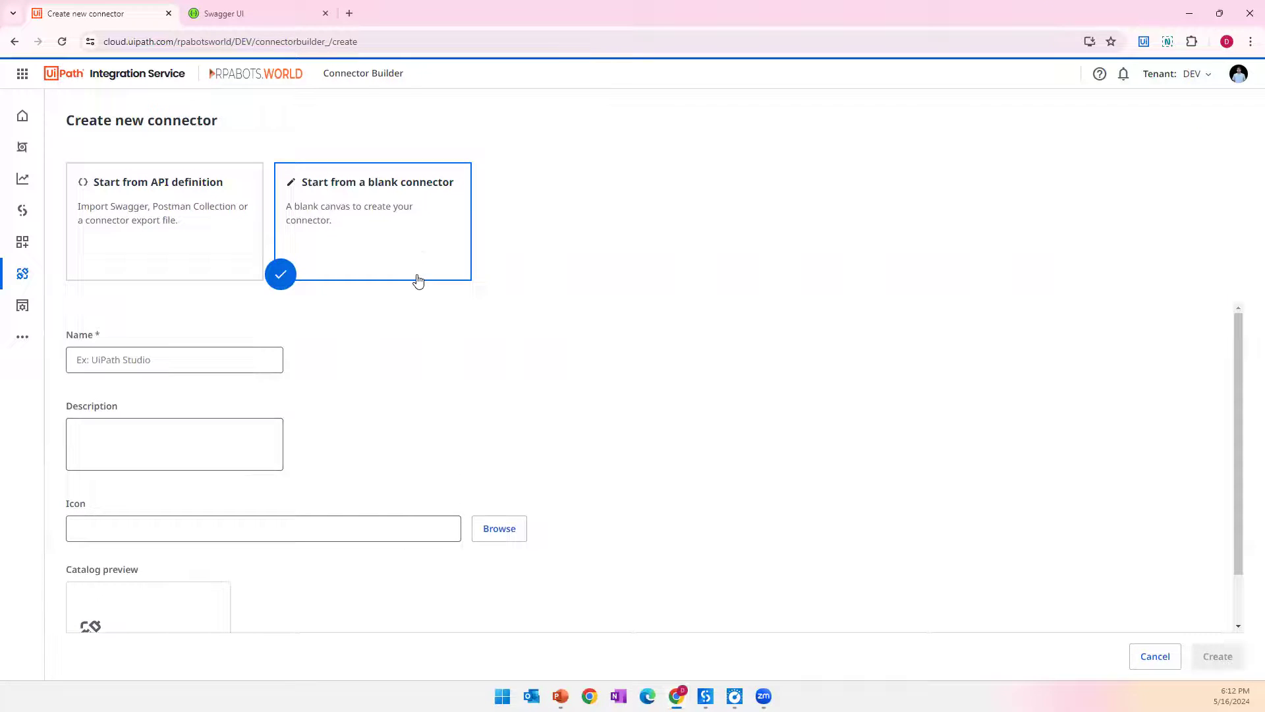
{"action": "left_click", "coordinate": [149, 361]}
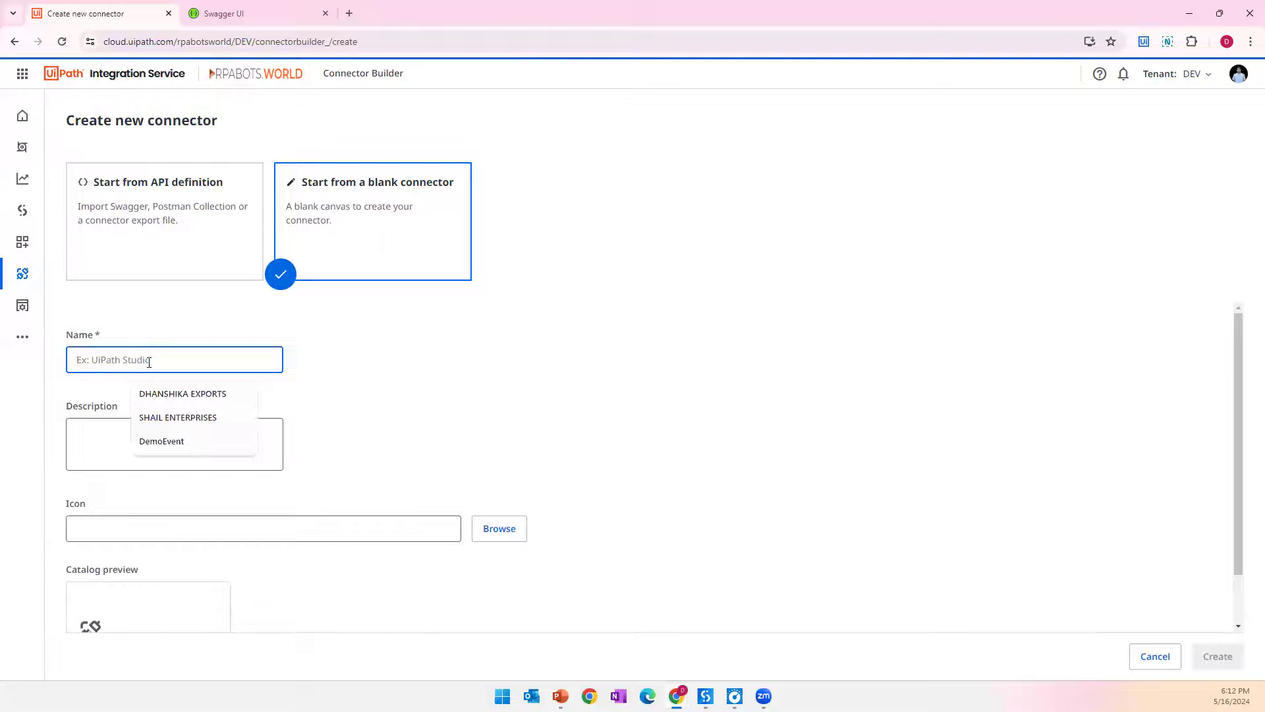
{"action": "left_click", "coordinate": [254, 438]}
{"action": "scroll", "coordinate": [1179, 605], "scroll_direction": "down", "scroll_amount": 1}
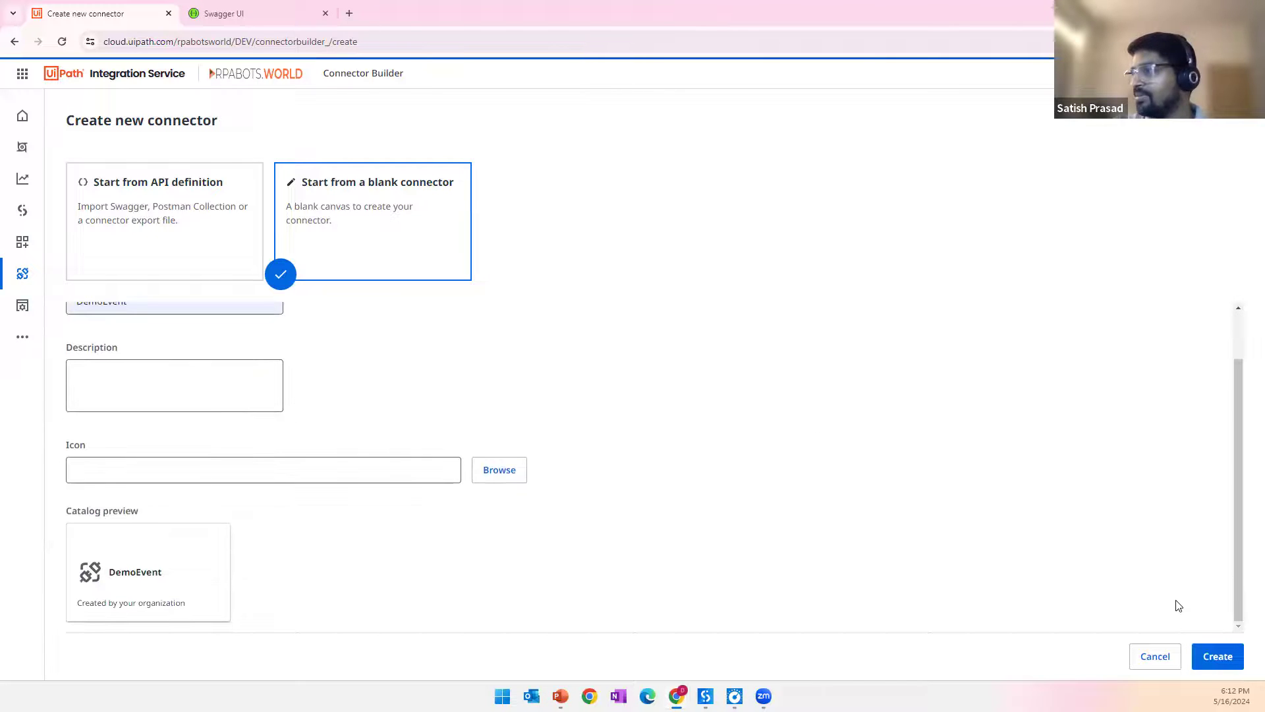
{"action": "left_click", "coordinate": [1217, 656]}
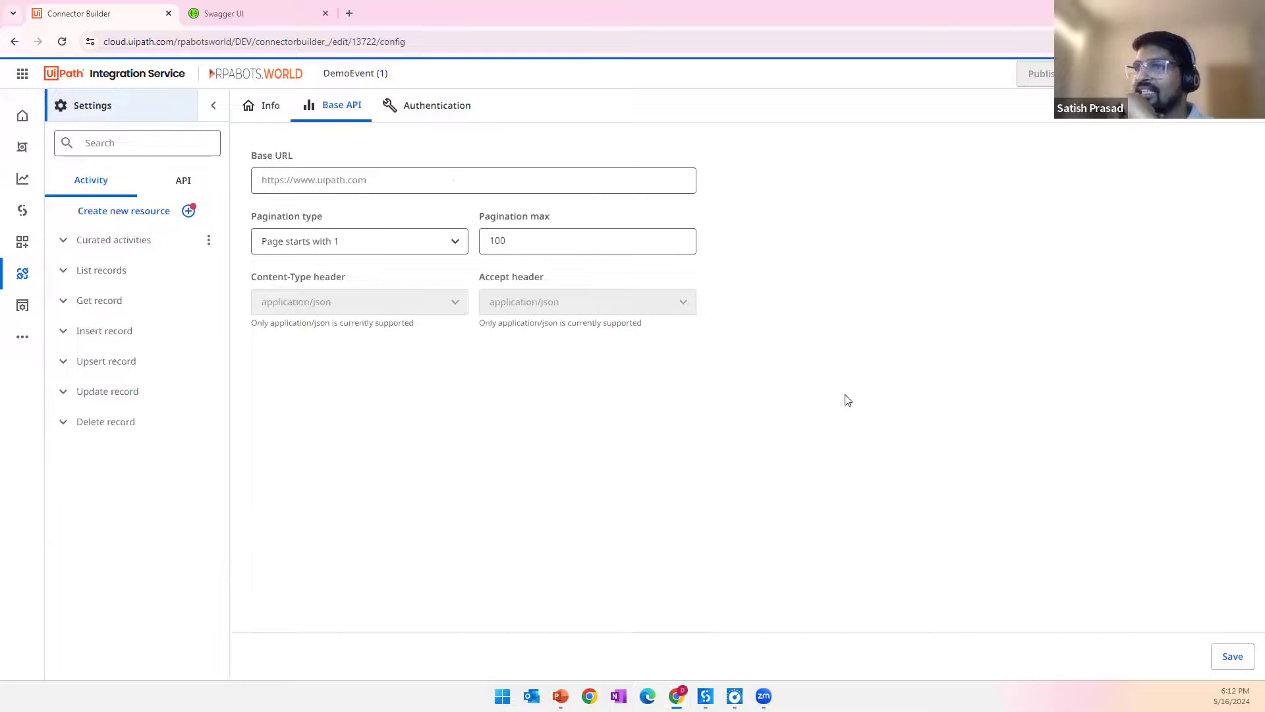
Step: Examine the List, Insert, Upsert, Update and Delete record activity groups of the new blank connector
{"action": "left_click", "coordinate": [135, 271]}
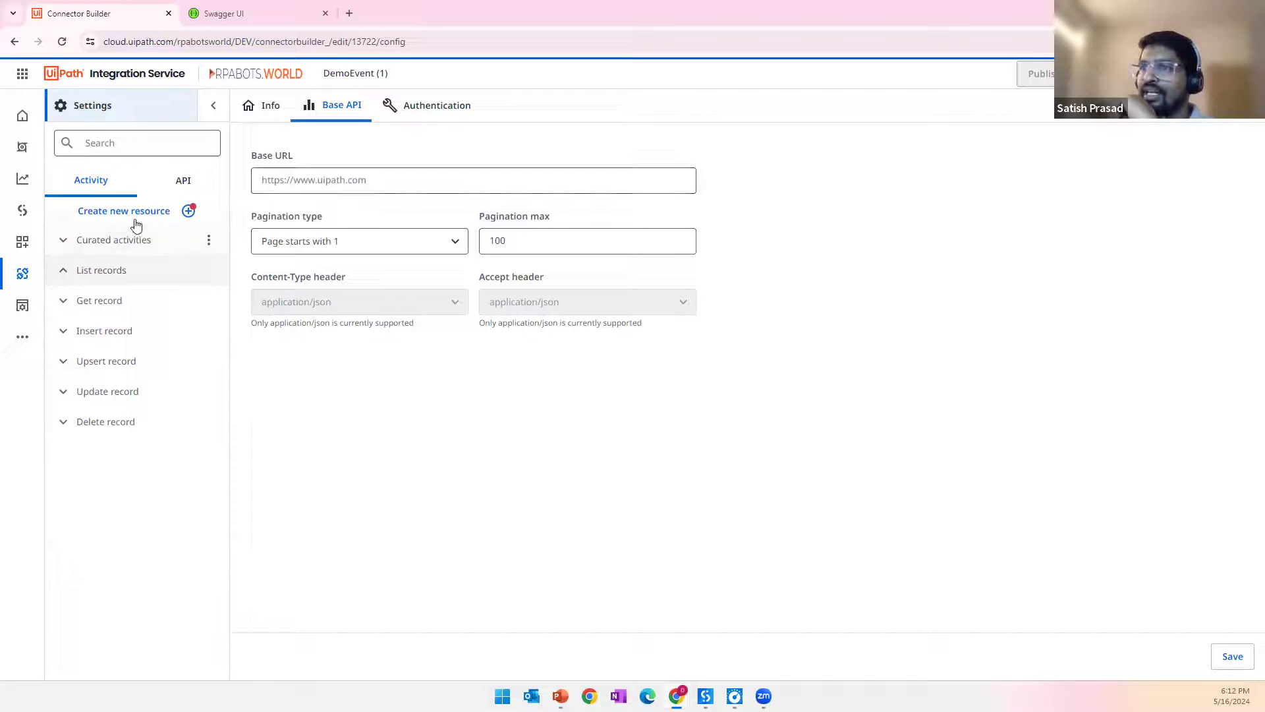
{"action": "left_click", "coordinate": [104, 332]}
{"action": "left_click", "coordinate": [64, 359]}
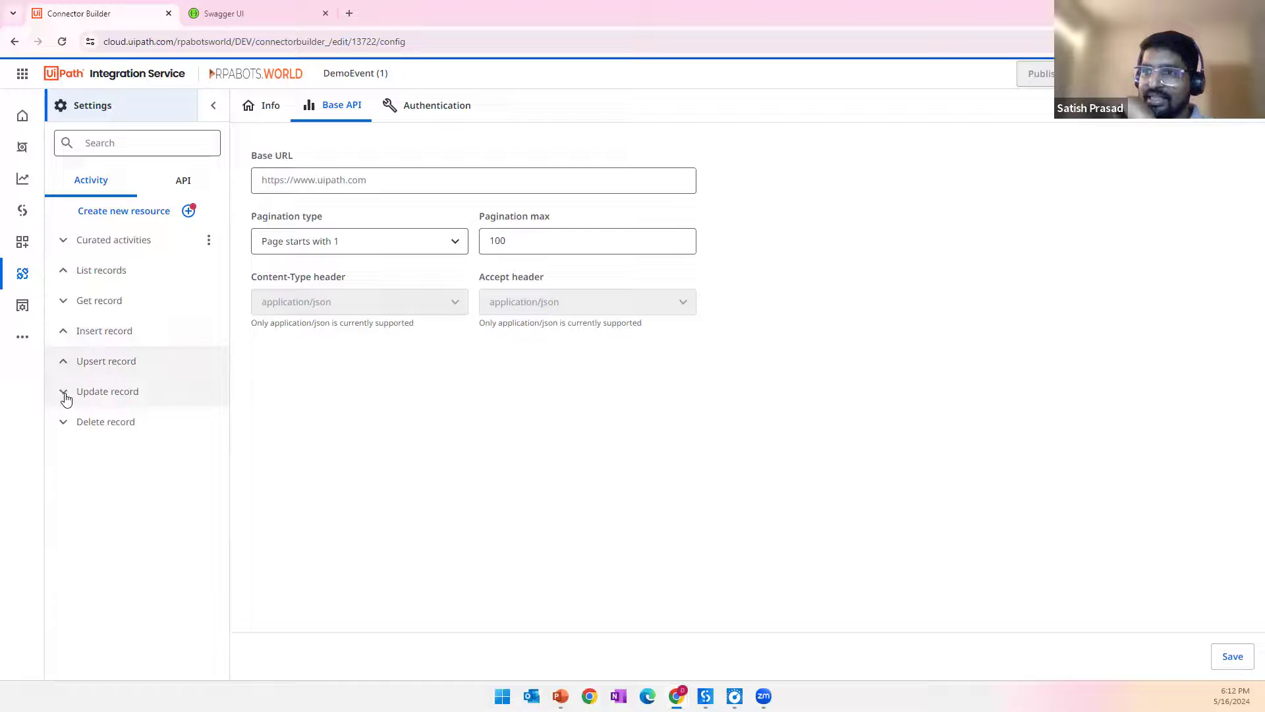
{"action": "left_click", "coordinate": [66, 396]}
{"action": "left_click", "coordinate": [106, 424]}
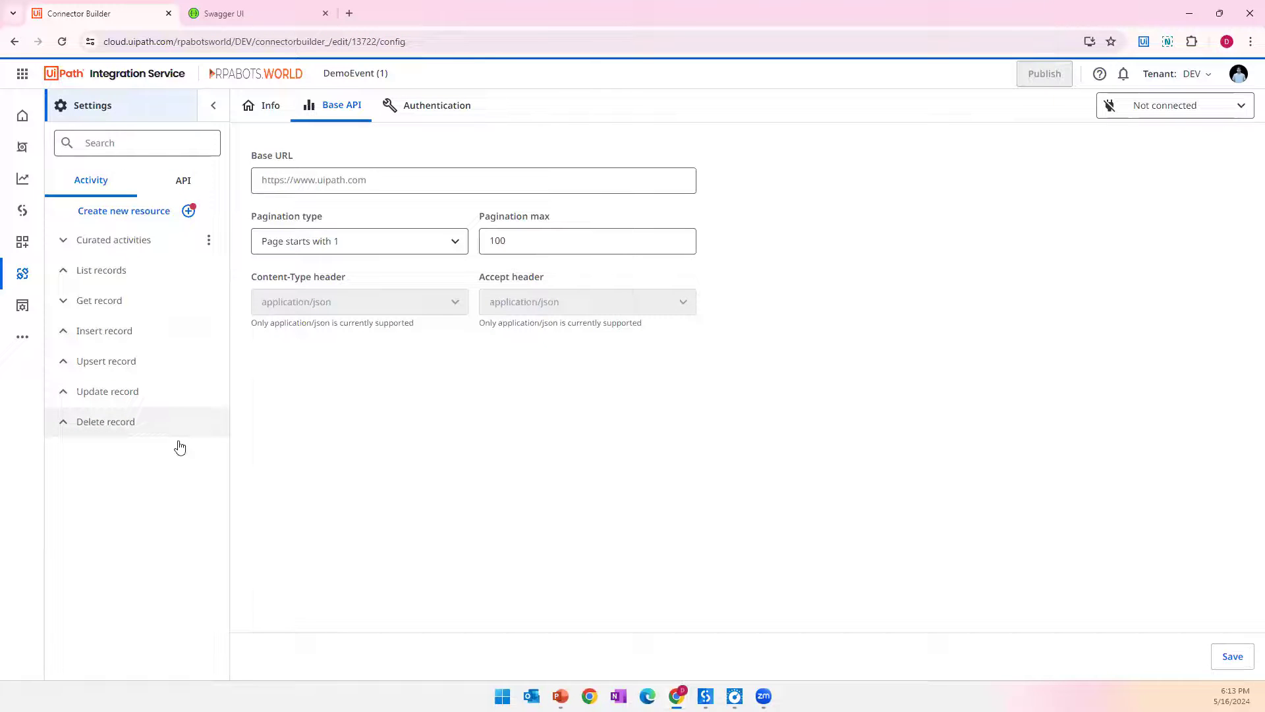
{"action": "left_click", "coordinate": [199, 279]}
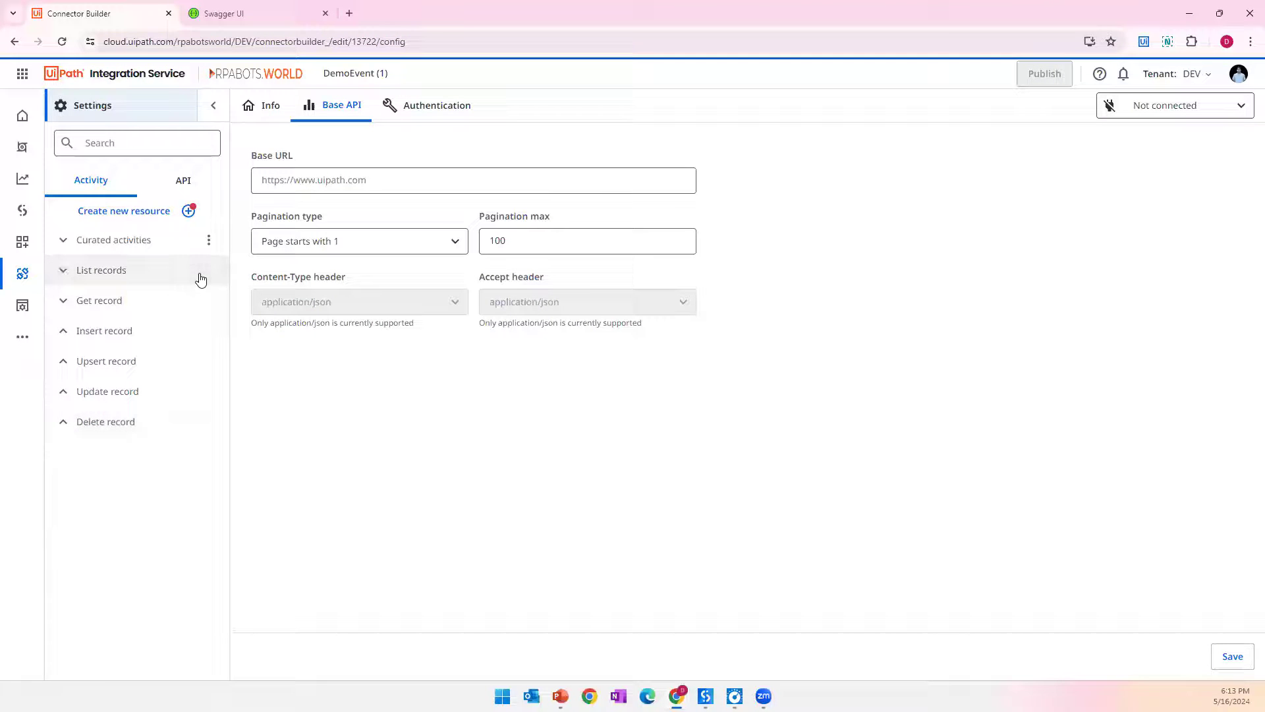
Step: Examine the Blank and cURL options for creating a new resource, and close the dialog without creating one
{"action": "left_click", "coordinate": [188, 213]}
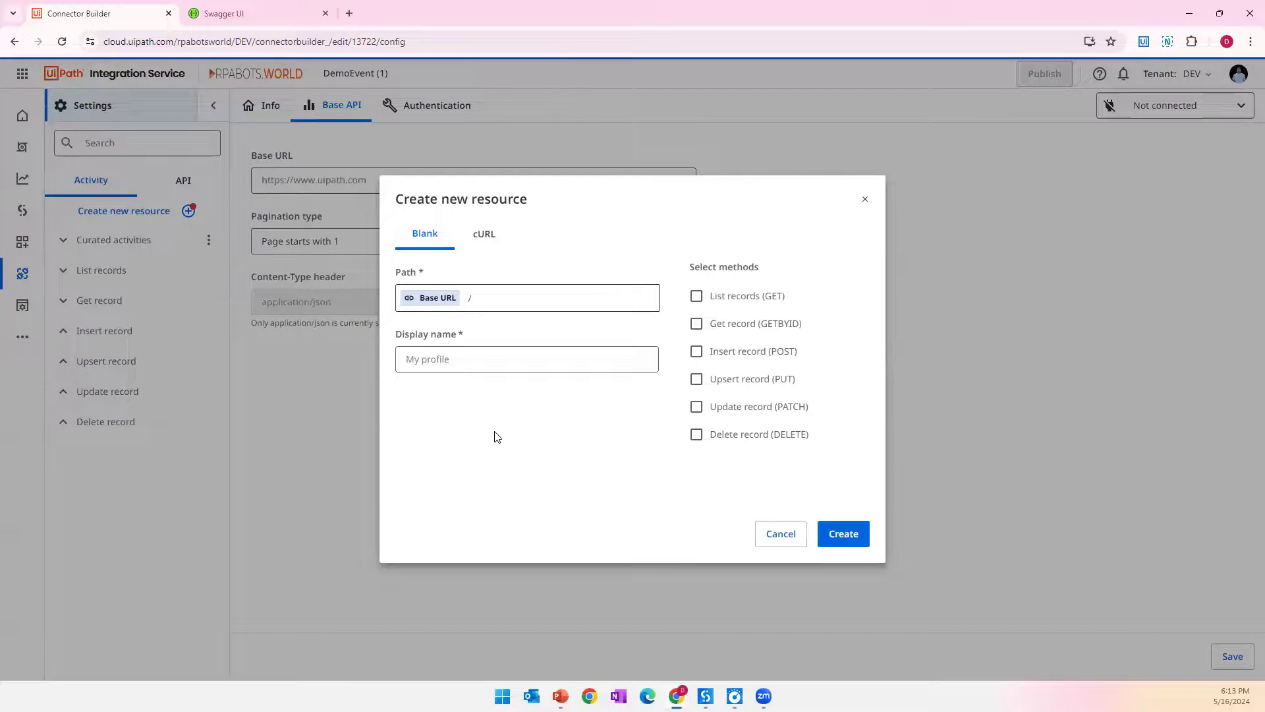
{"action": "left_click", "coordinate": [486, 244]}
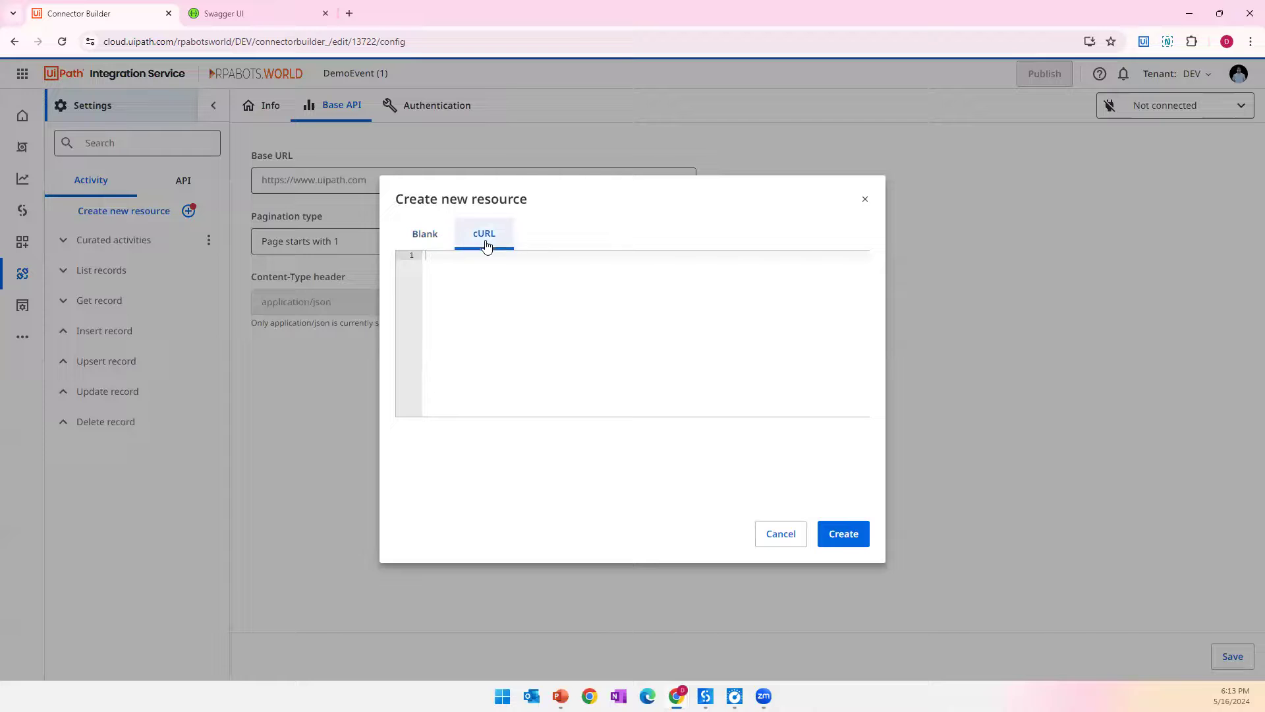
{"action": "left_click", "coordinate": [863, 197]}
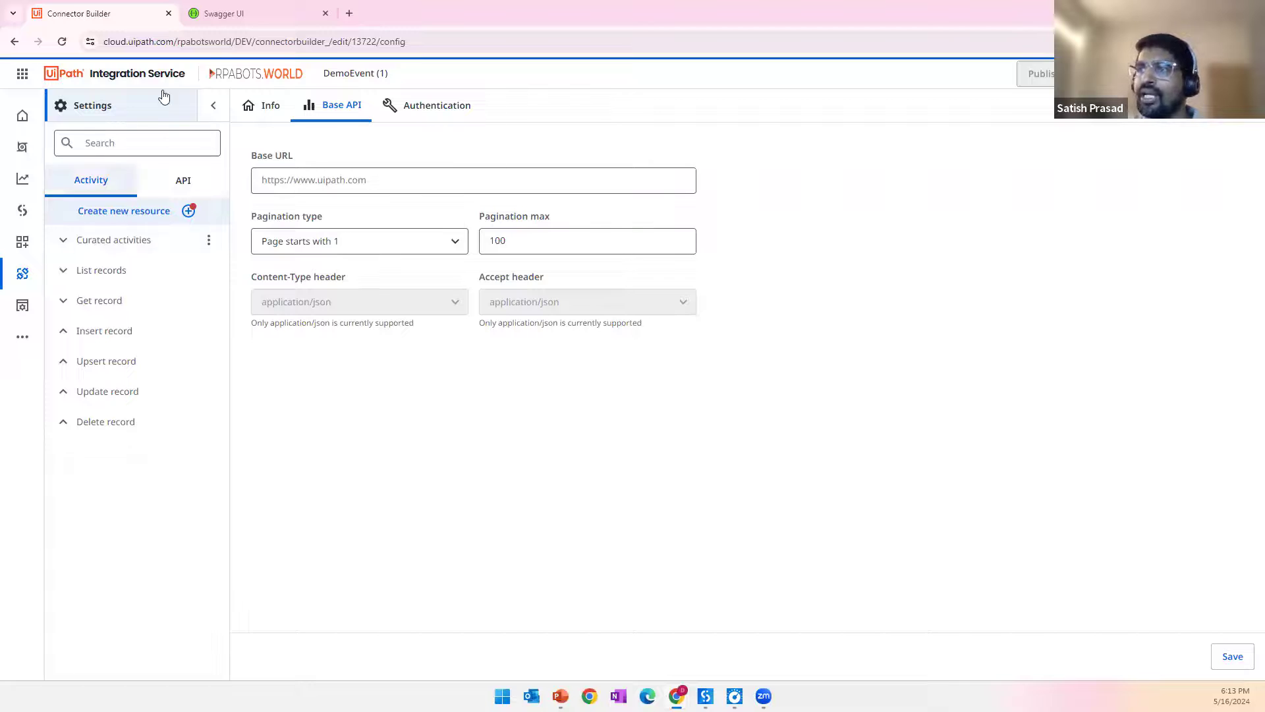
Step: Return to the Connector Builder overview and open the published DemoEvent connector
{"action": "left_click", "coordinate": [14, 44]}
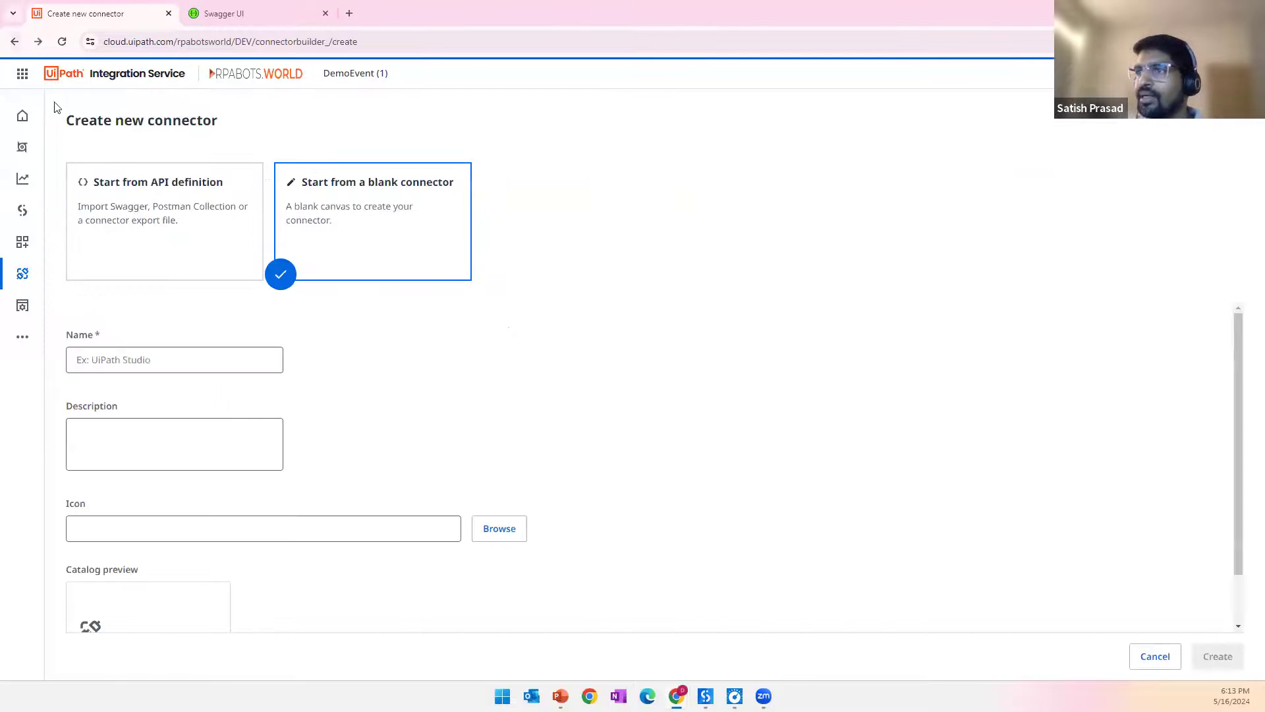
{"action": "left_click", "coordinate": [14, 42]}
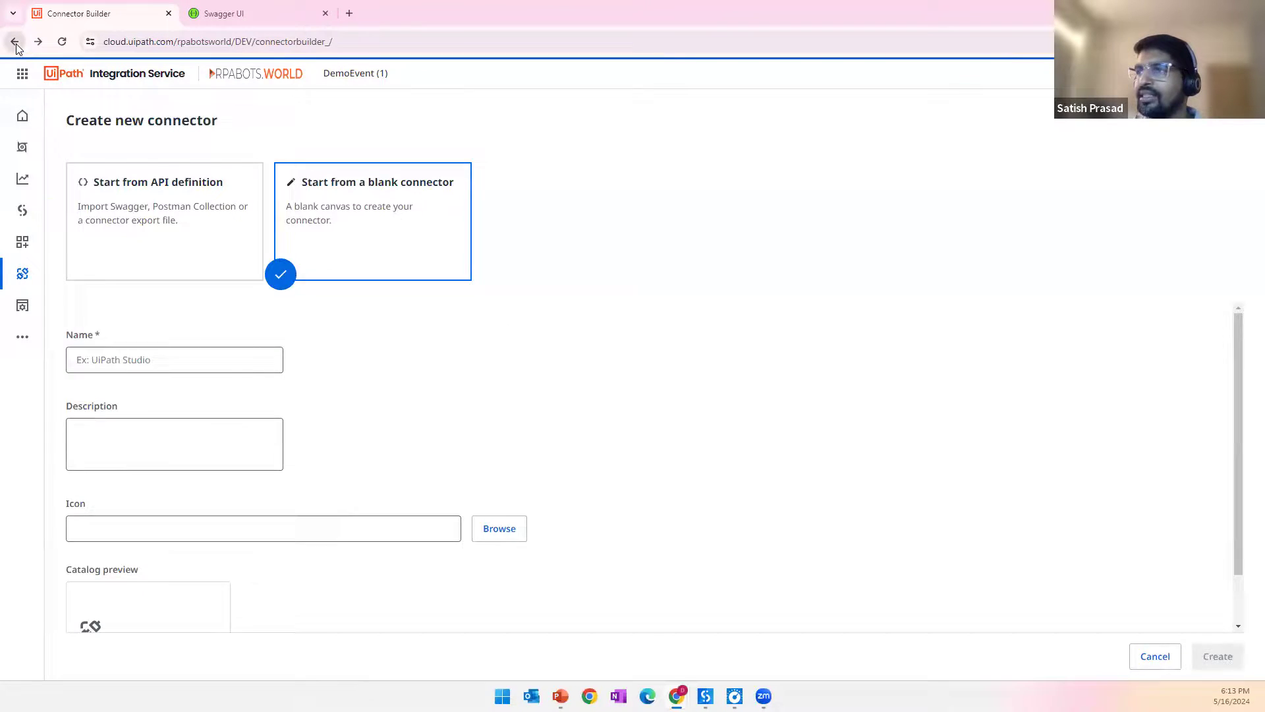
{"action": "left_click", "coordinate": [388, 414]}
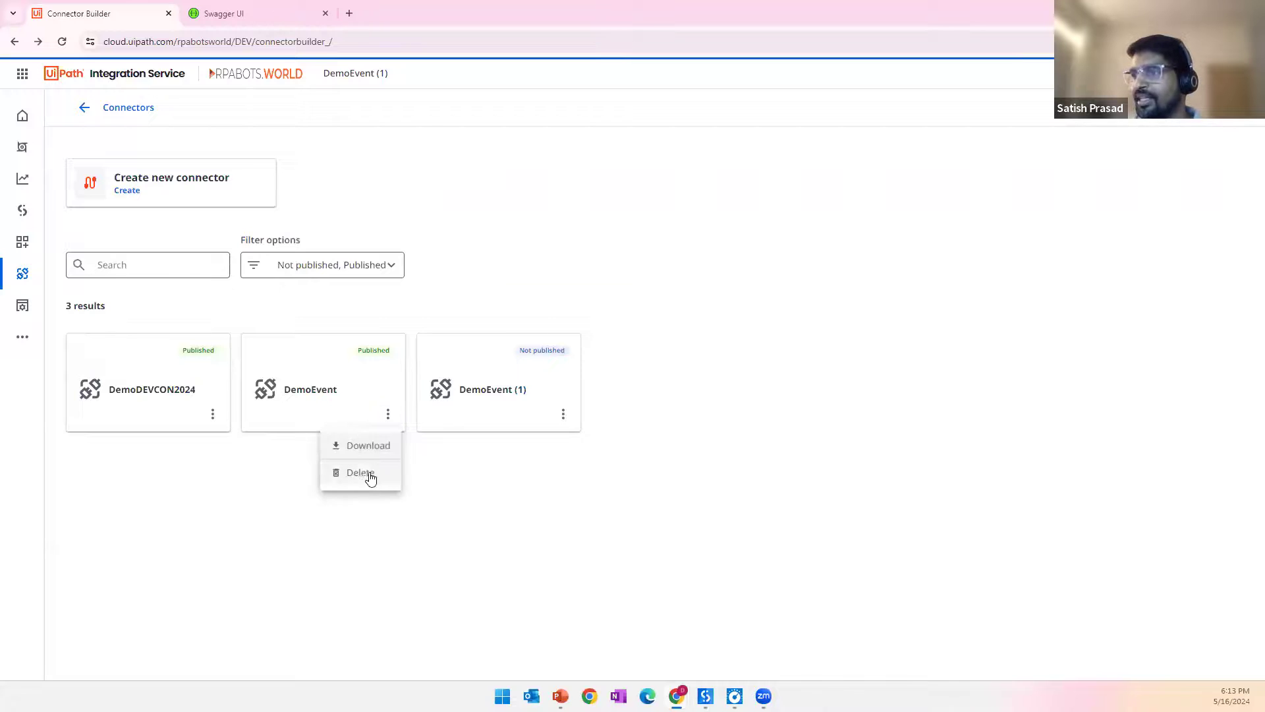
{"action": "left_click", "coordinate": [537, 515]}
{"action": "left_click", "coordinate": [330, 398]}
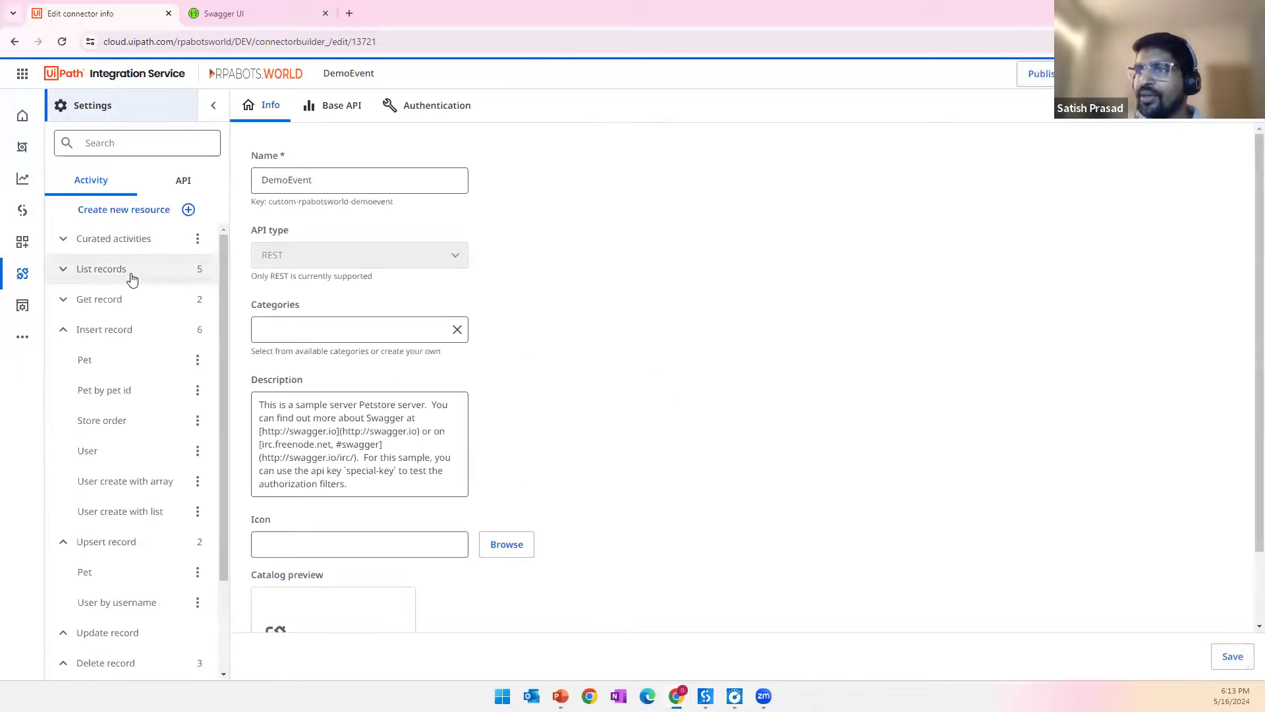
Step: Delete the category.id and tags[*].name response fields from the Pet find by status resource under List records
{"action": "left_click", "coordinate": [132, 280]}
{"action": "left_click", "coordinate": [115, 299]}
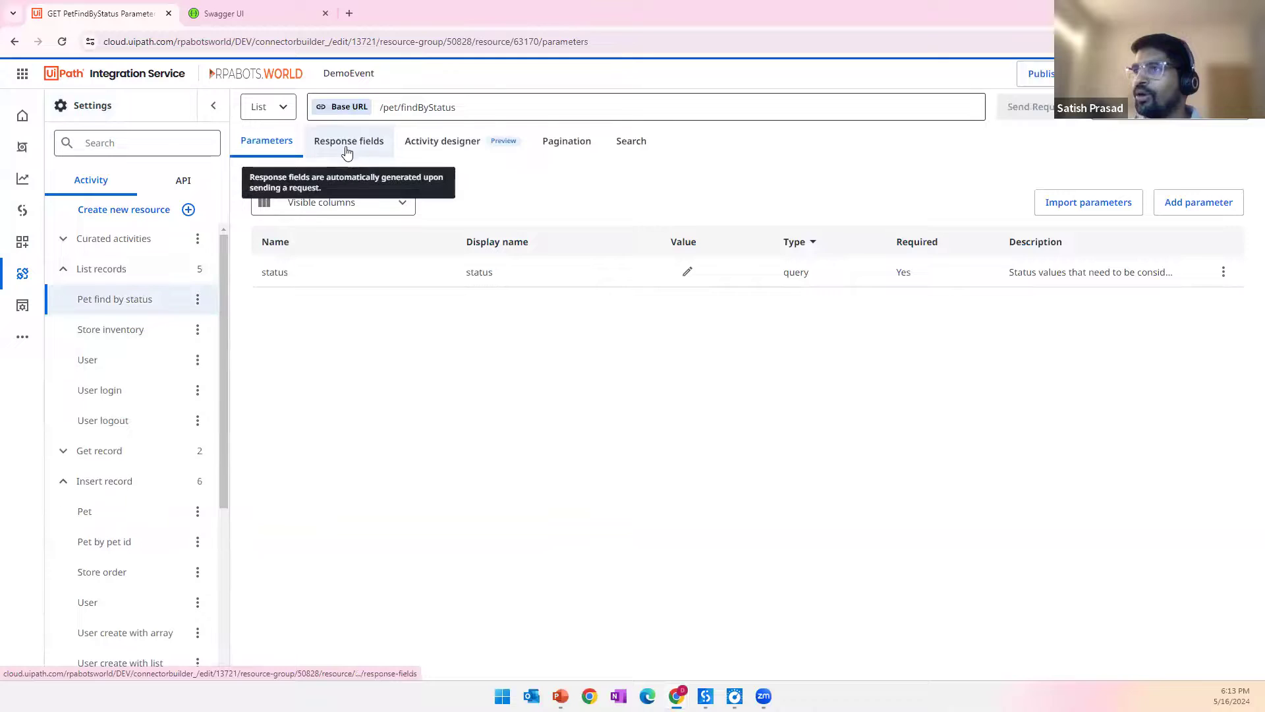
{"action": "left_click", "coordinate": [346, 151]}
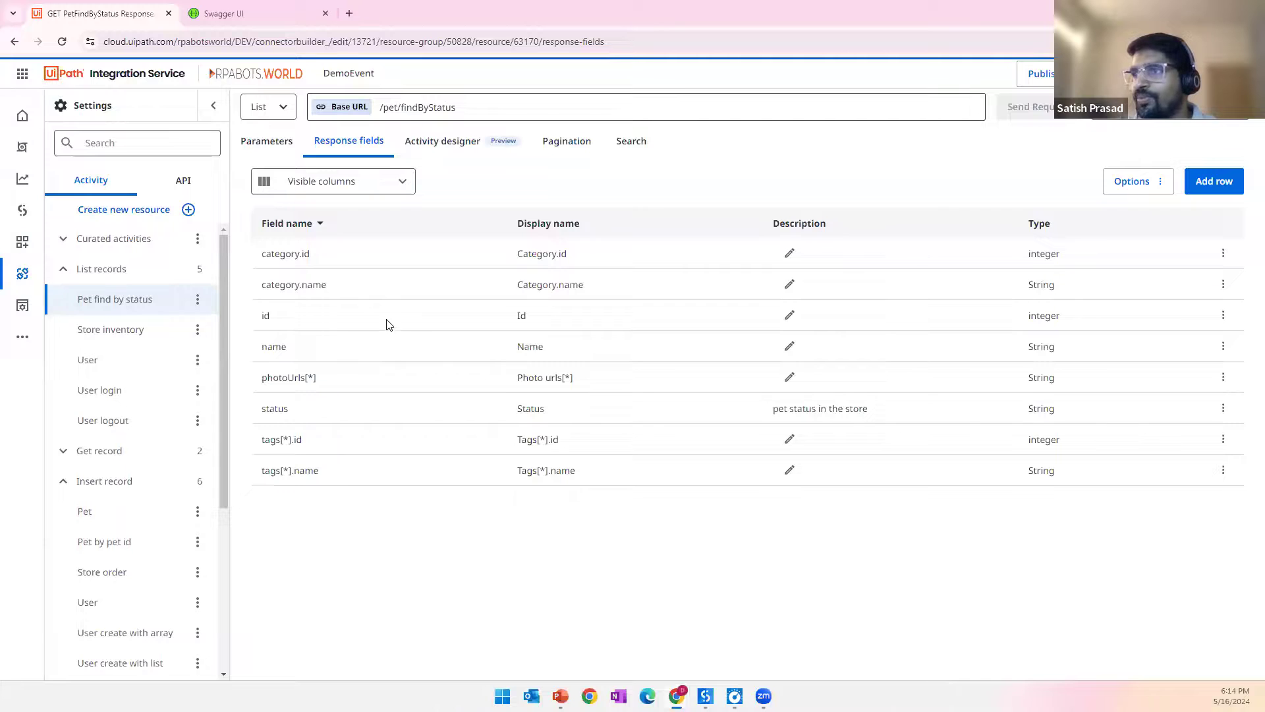
{"action": "left_click", "coordinate": [1223, 254]}
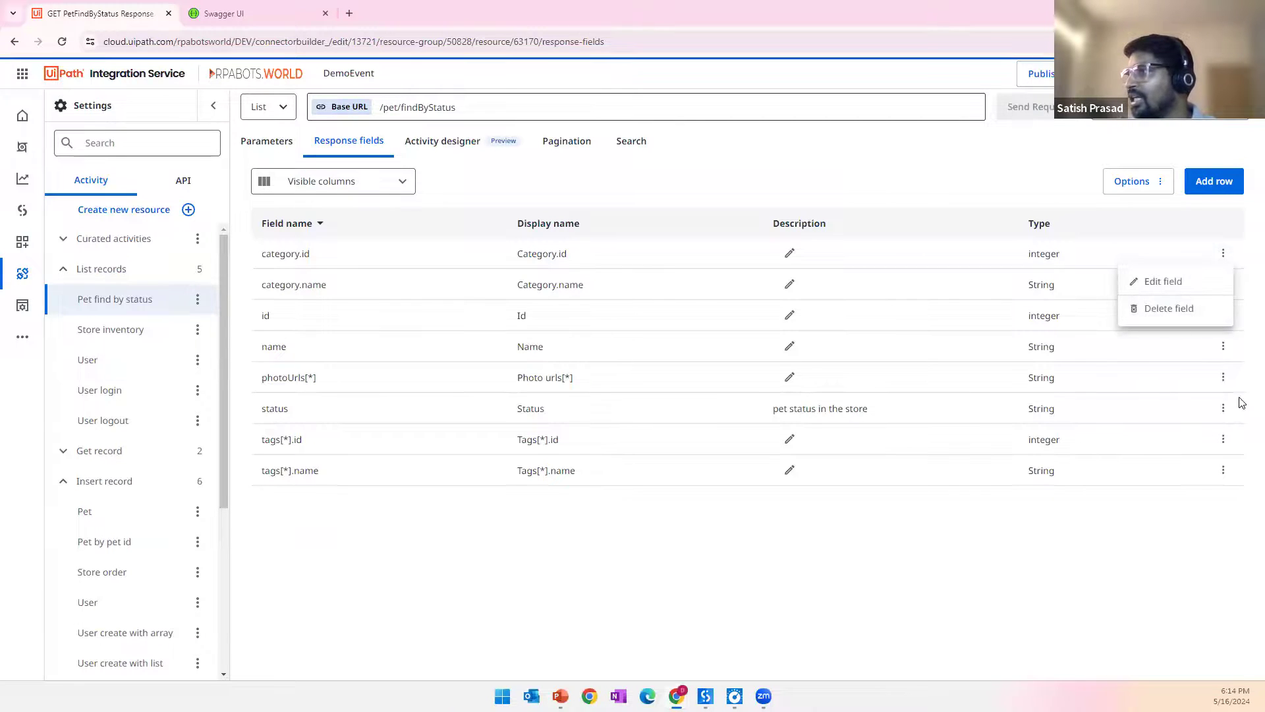
{"action": "left_click", "coordinate": [1176, 311]}
{"action": "key", "text": "Return"}
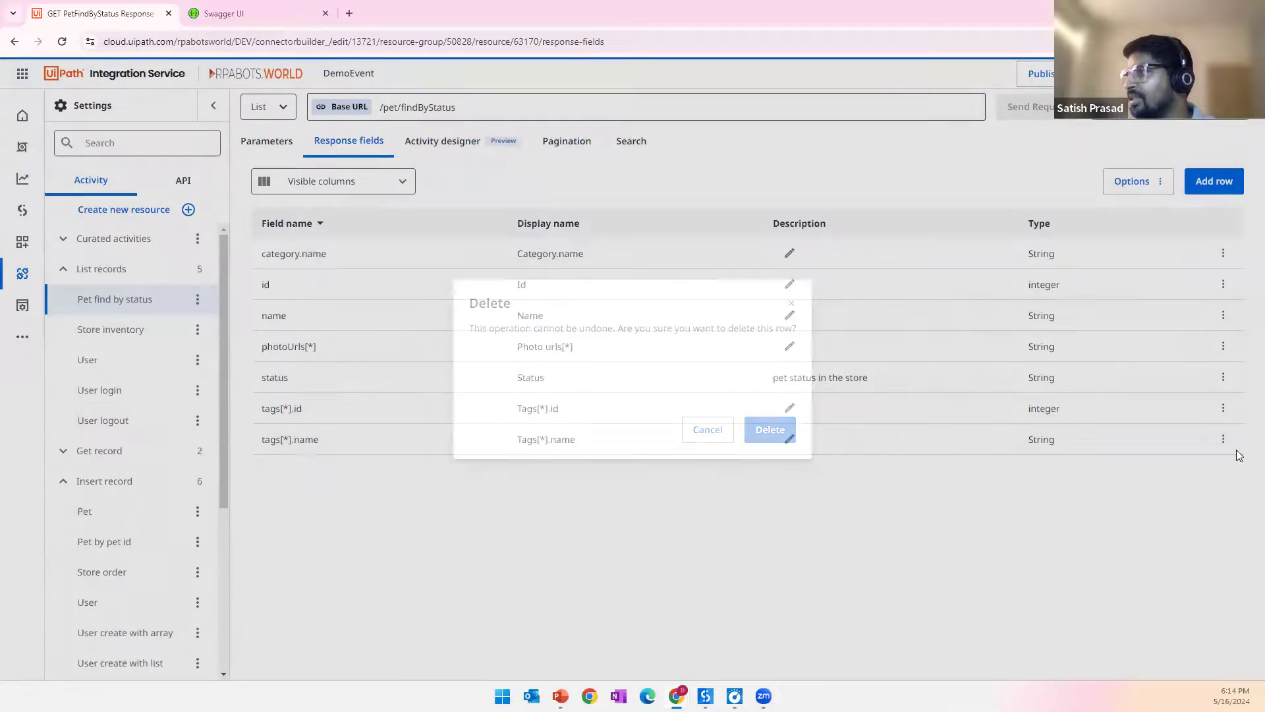
{"action": "left_click", "coordinate": [1223, 439]}
{"action": "left_click", "coordinate": [1176, 494]}
{"action": "left_click", "coordinate": [778, 434]}
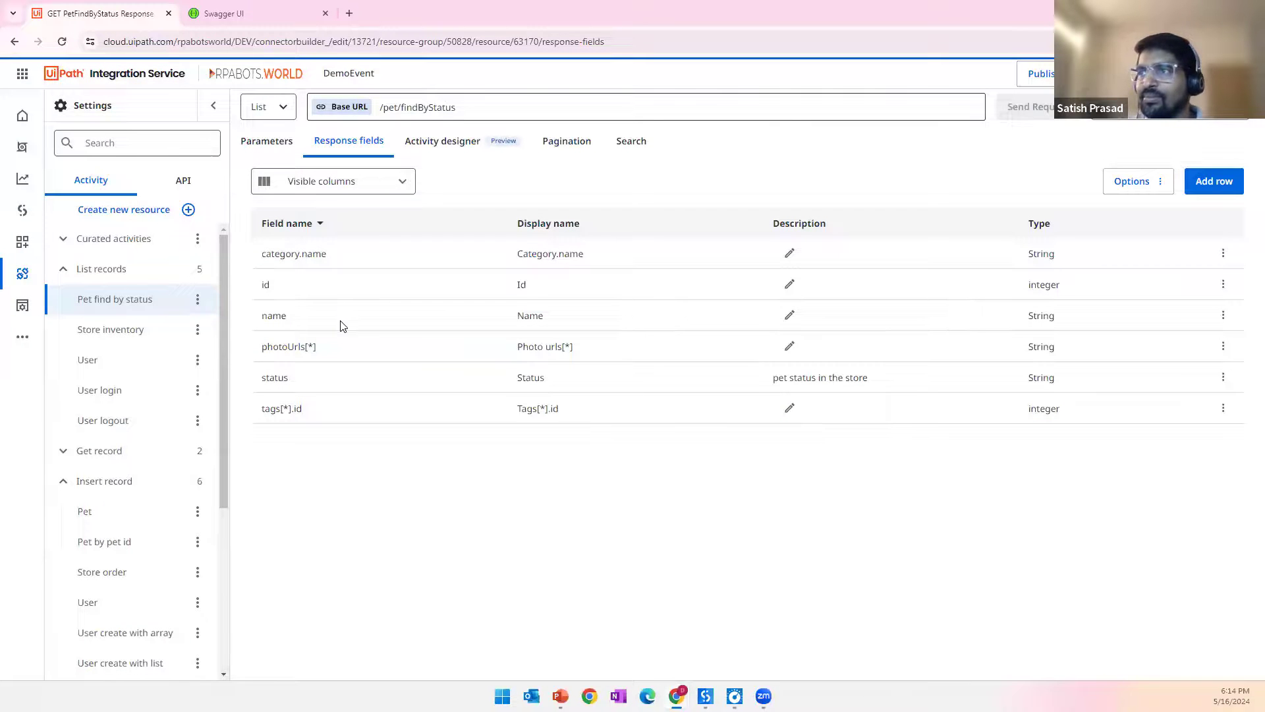
Step: Review the Pet find by status parameters, response fields and activity designer, and compare the designer with the Get Record activity in UiPath Studio
{"action": "left_click", "coordinate": [265, 141]}
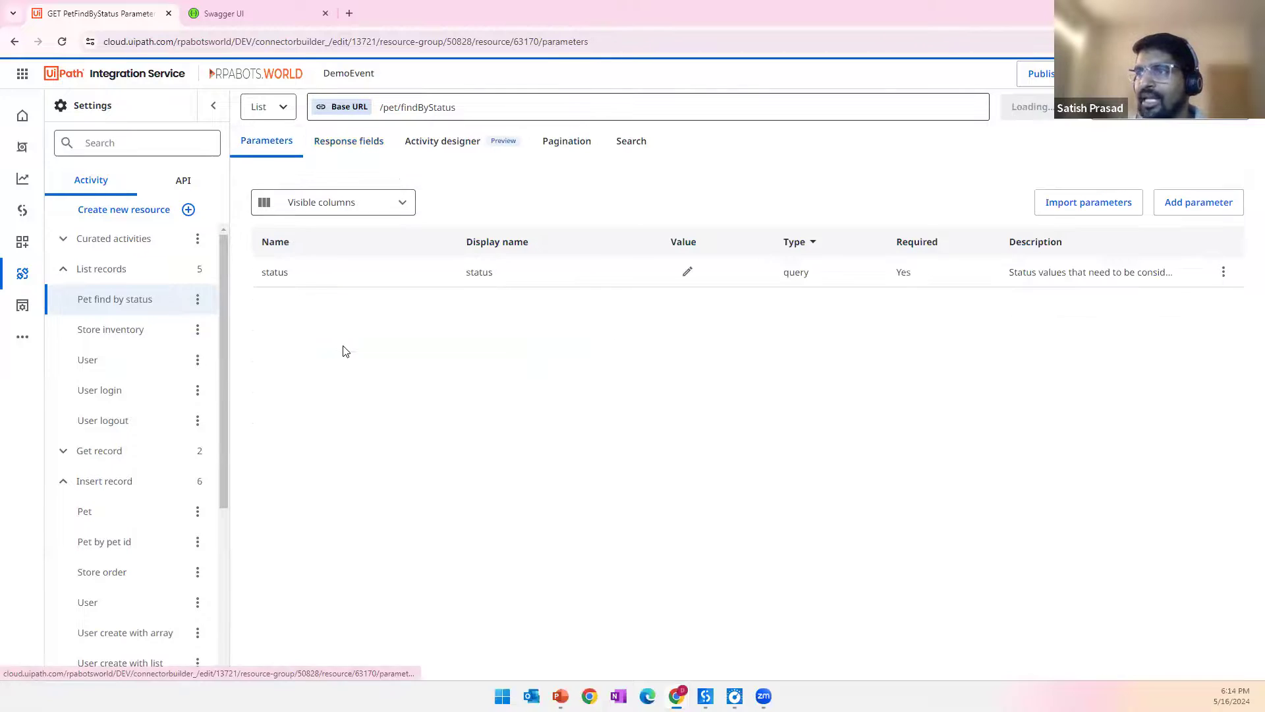
{"action": "left_click", "coordinate": [354, 143]}
{"action": "left_click", "coordinate": [276, 149]}
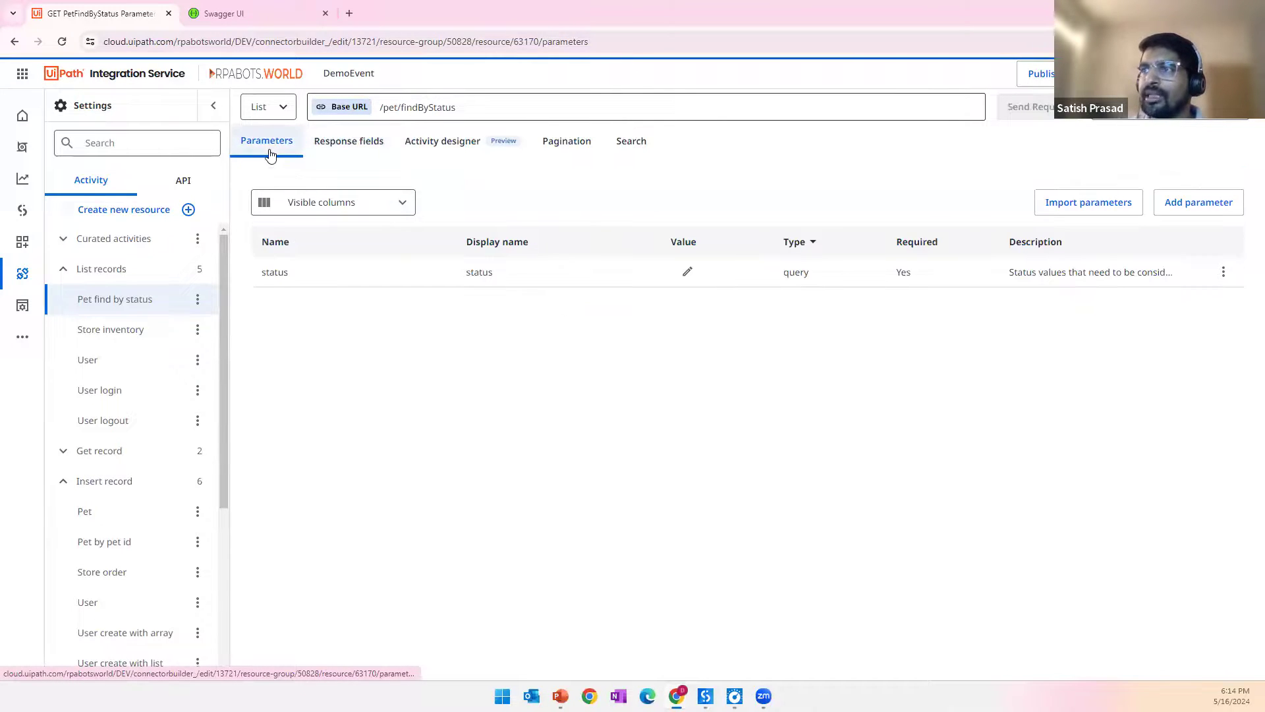
{"action": "left_click", "coordinate": [445, 153]}
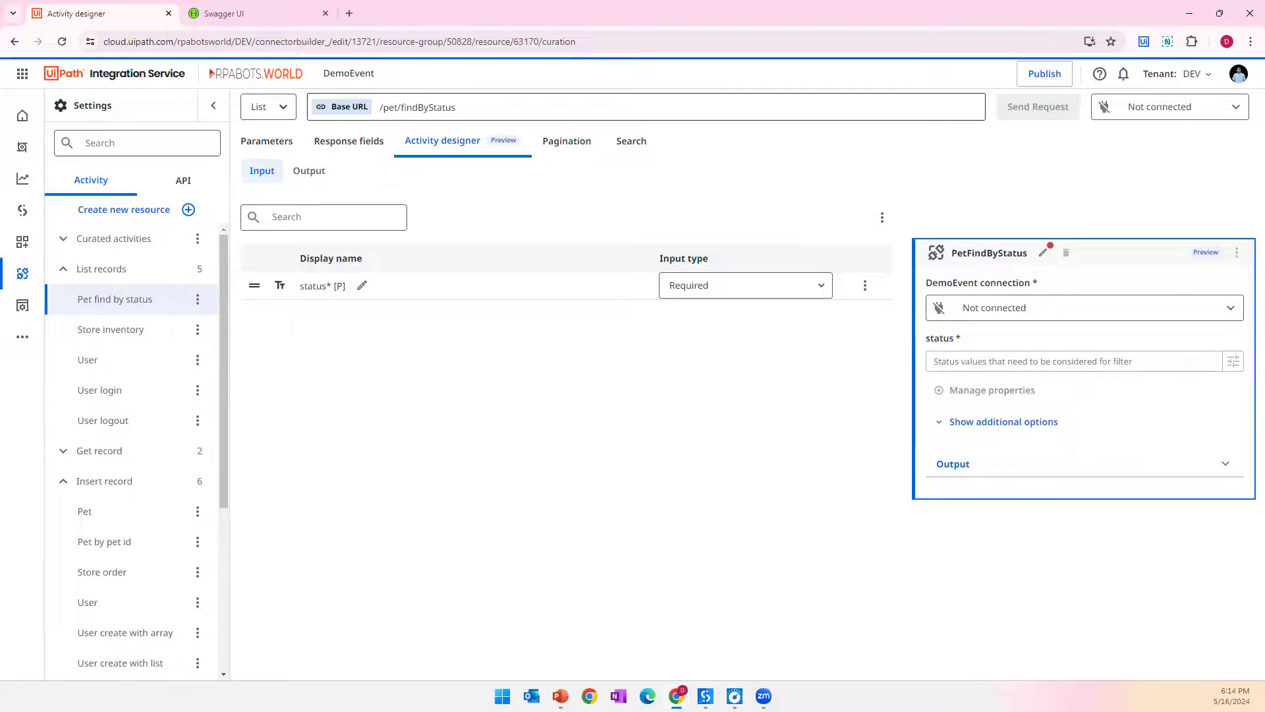
{"action": "key", "text": "alt+Tab"}
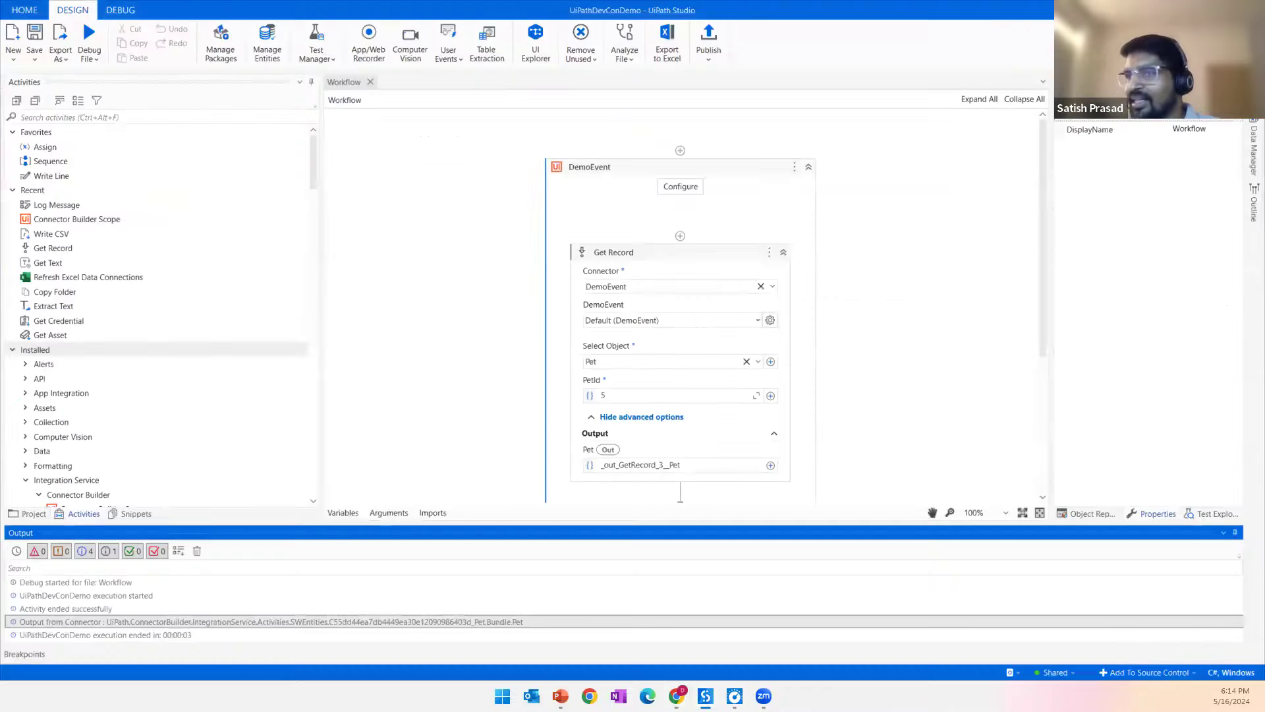
{"action": "key", "text": "alt+Tab"}
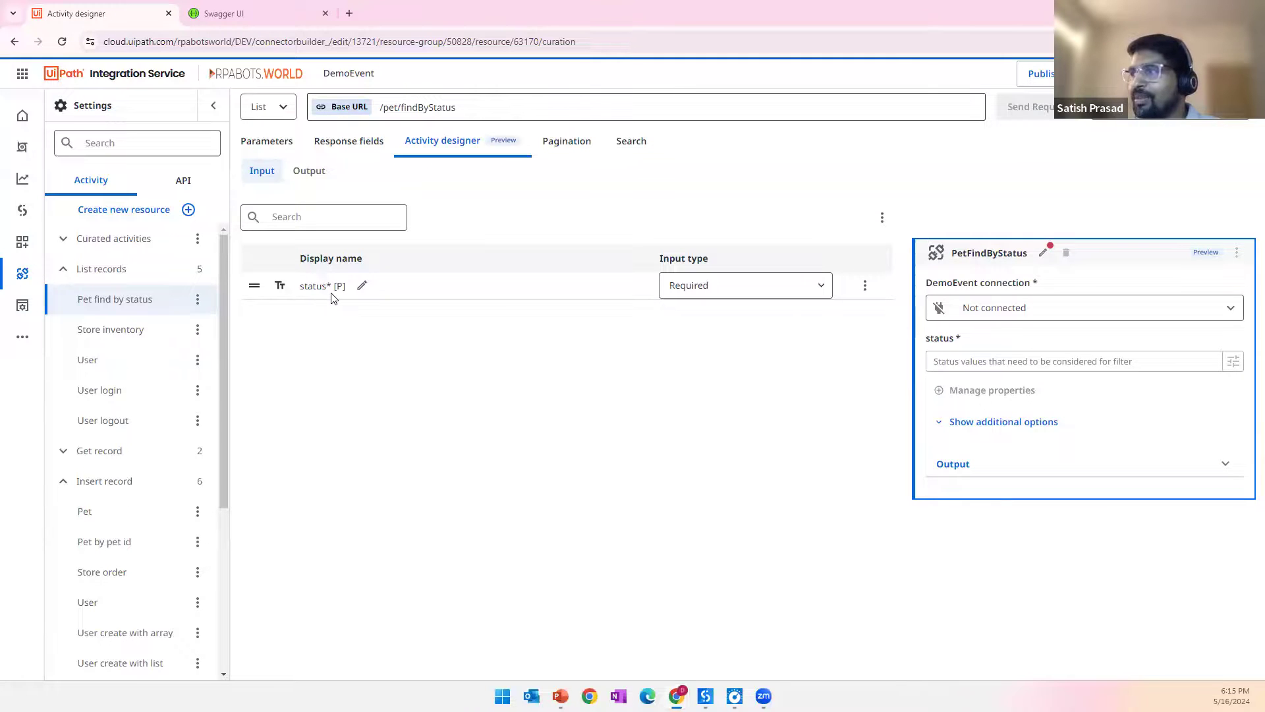
Step: Add a DemoEvent connection in the PetFindByStatus activity preview, authenticating with the API key
{"action": "left_click", "coordinate": [1108, 315]}
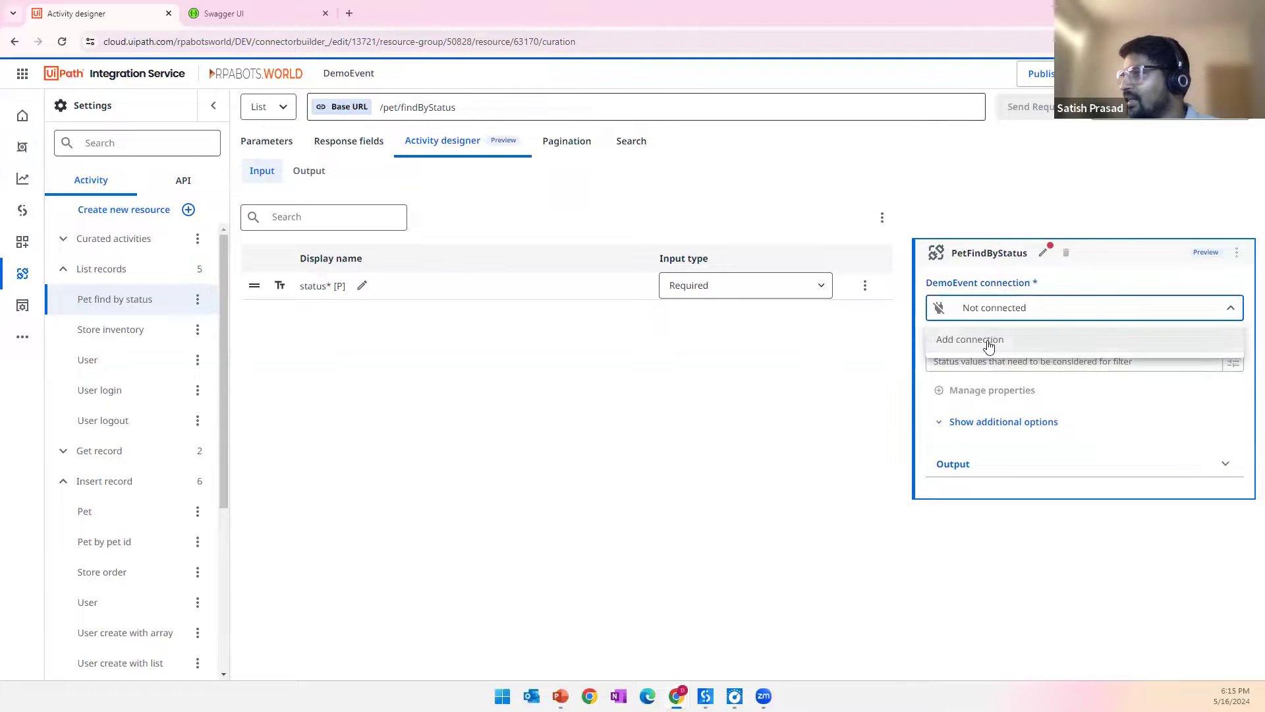
{"action": "left_click", "coordinate": [989, 344]}
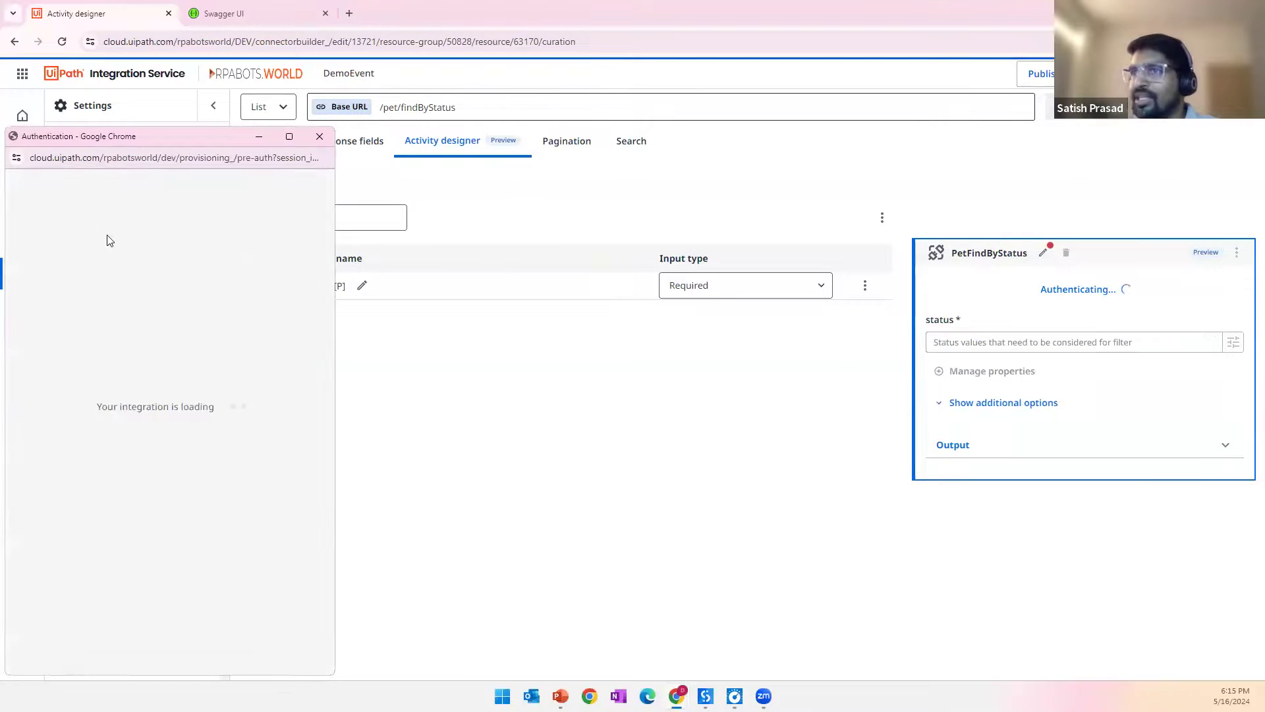
{"action": "left_click", "coordinate": [121, 433]}
{"action": "key", "text": "ctrl+v"}
{"action": "left_click", "coordinate": [118, 489]}
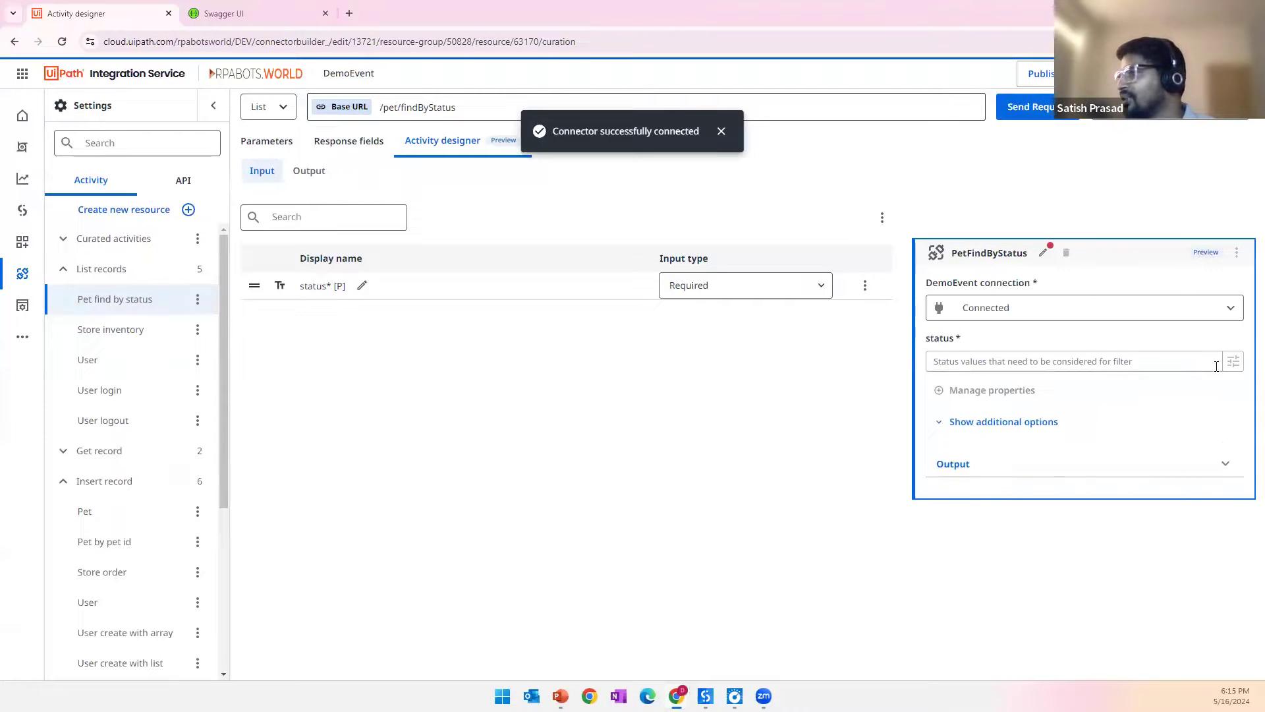
Step: Expand the additional options and output in the PetFindByStatus preview, and mark the Category.name output field as curated
{"action": "left_click", "coordinate": [1161, 368]}
{"action": "left_click", "coordinate": [1239, 365]}
{"action": "left_click", "coordinate": [989, 425]}
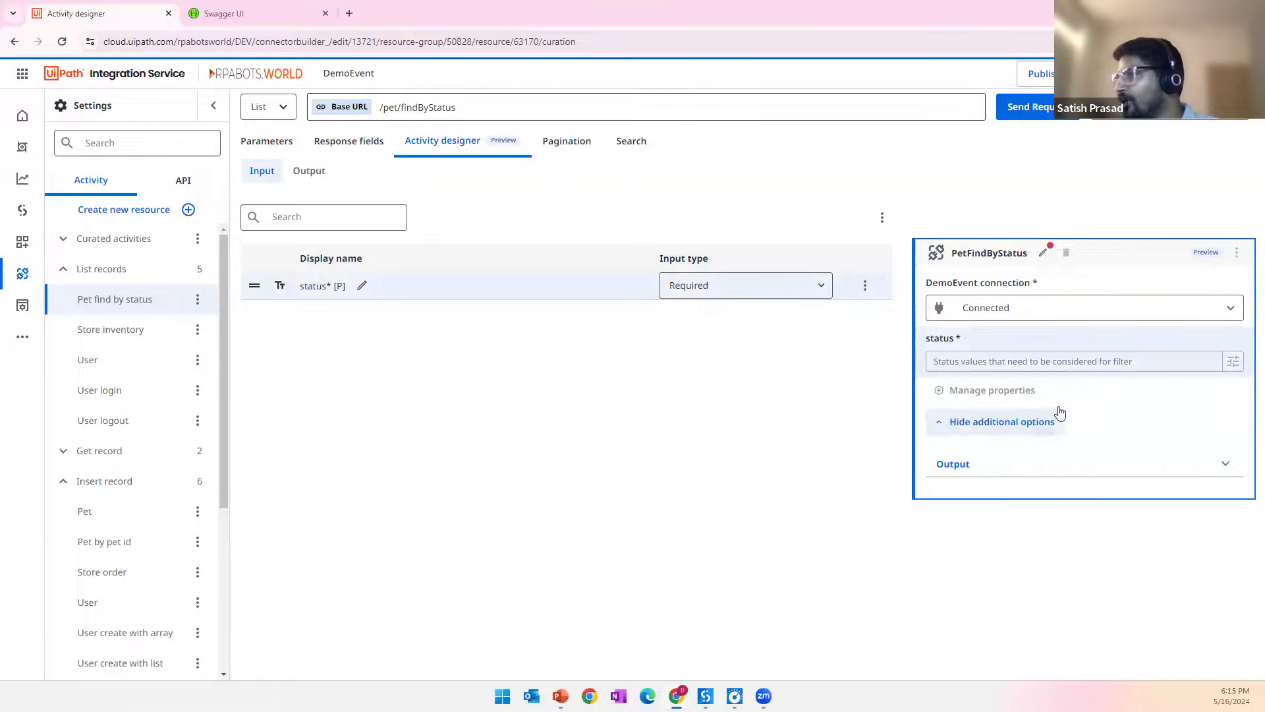
{"action": "left_click", "coordinate": [1225, 465]}
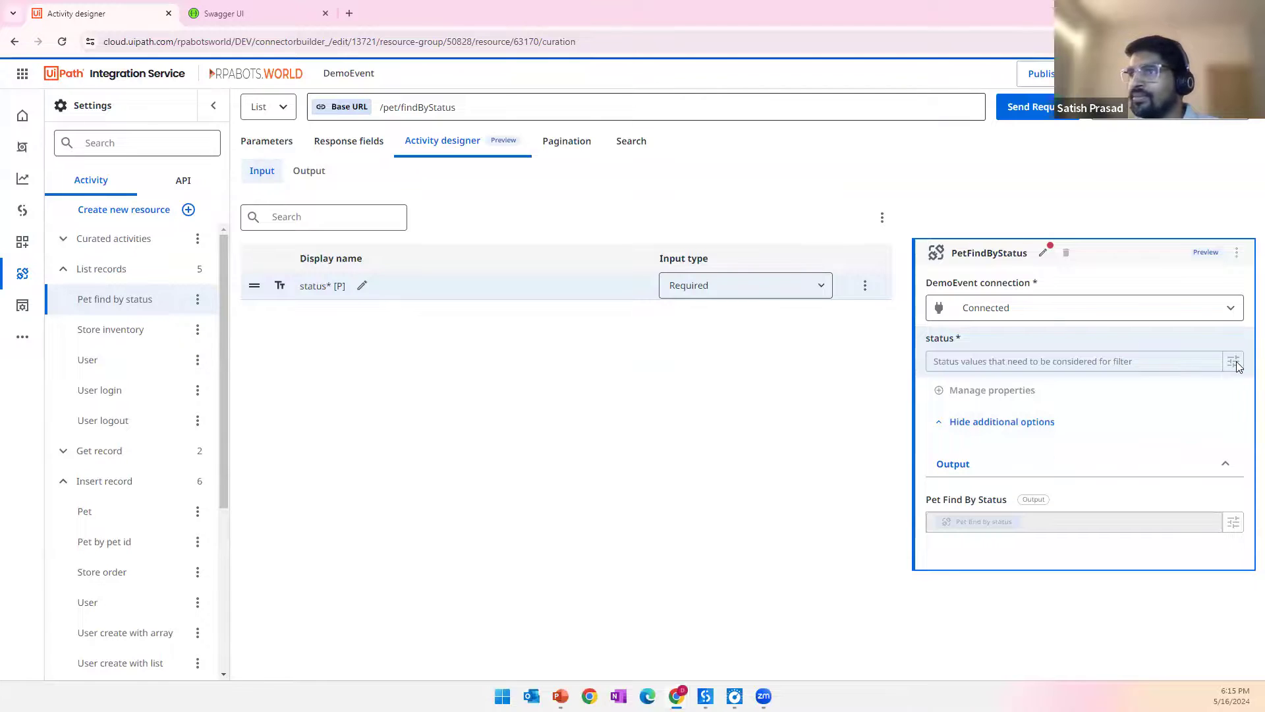
{"action": "left_click", "coordinate": [309, 171]}
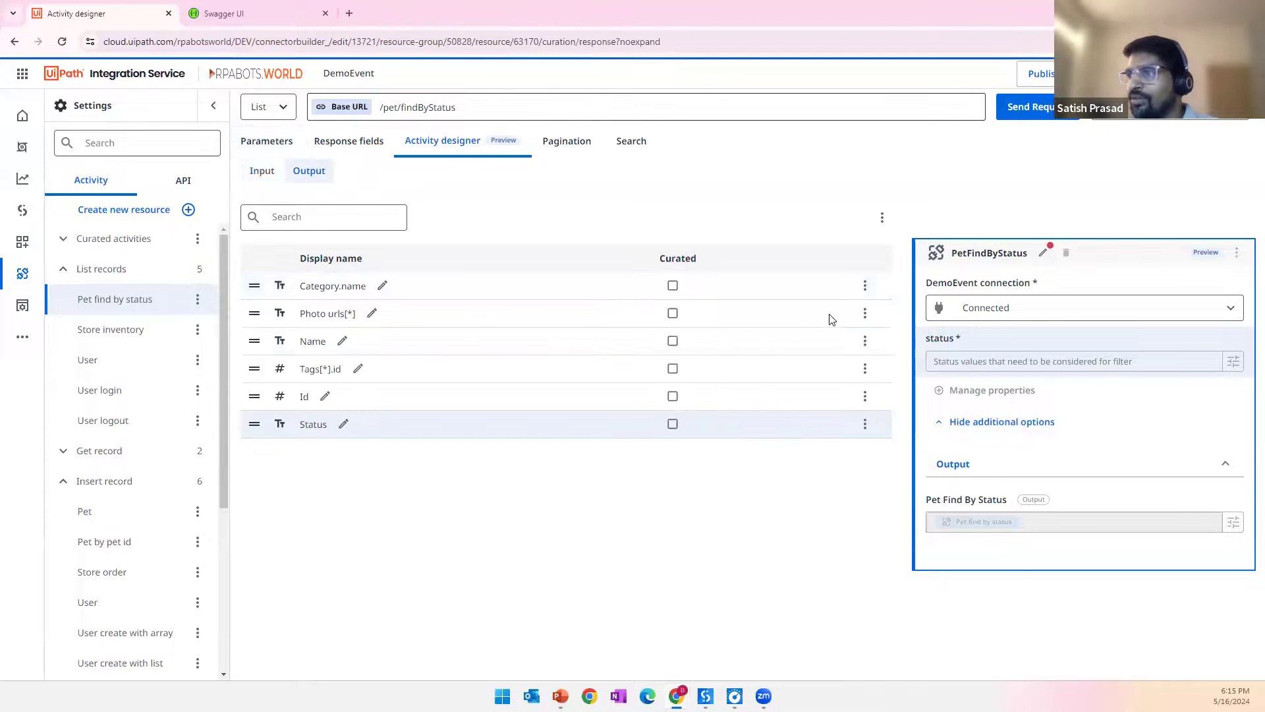
{"action": "left_click", "coordinate": [673, 285]}
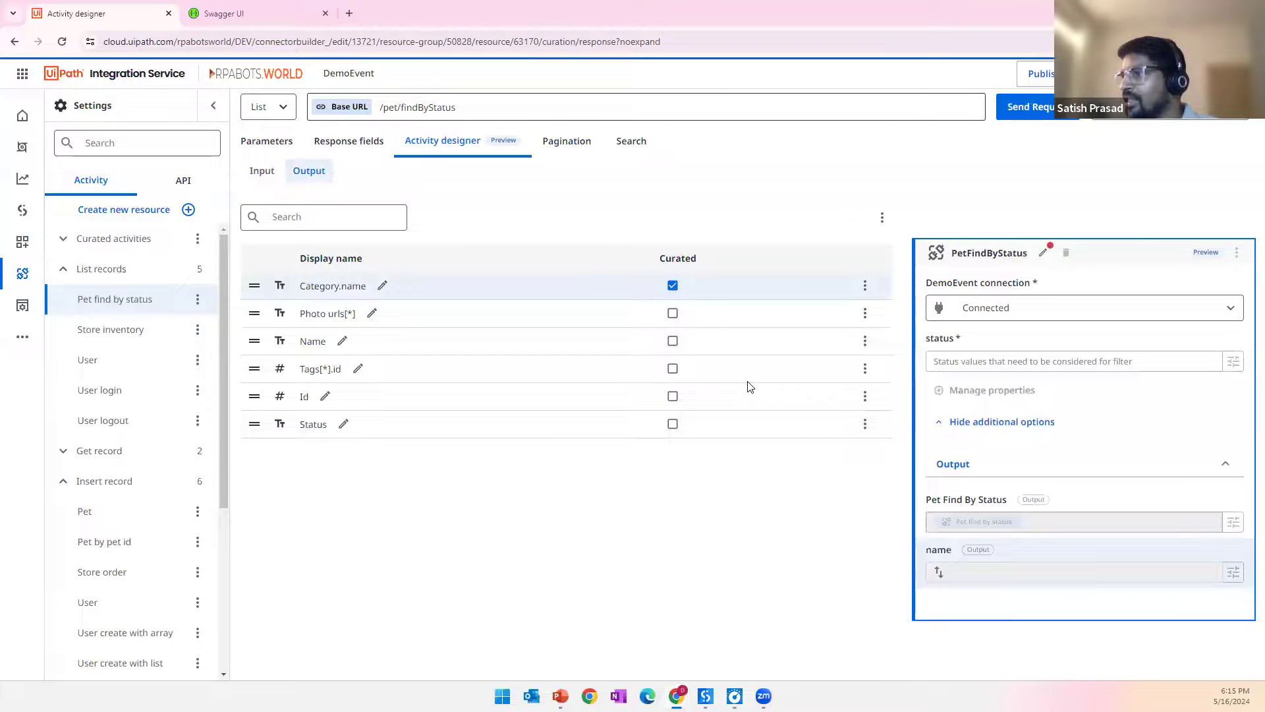
Step: Mark the Name and Status output fields of PetFindByStatus as curated and check them in the activity preview
{"action": "left_click", "coordinate": [675, 341]}
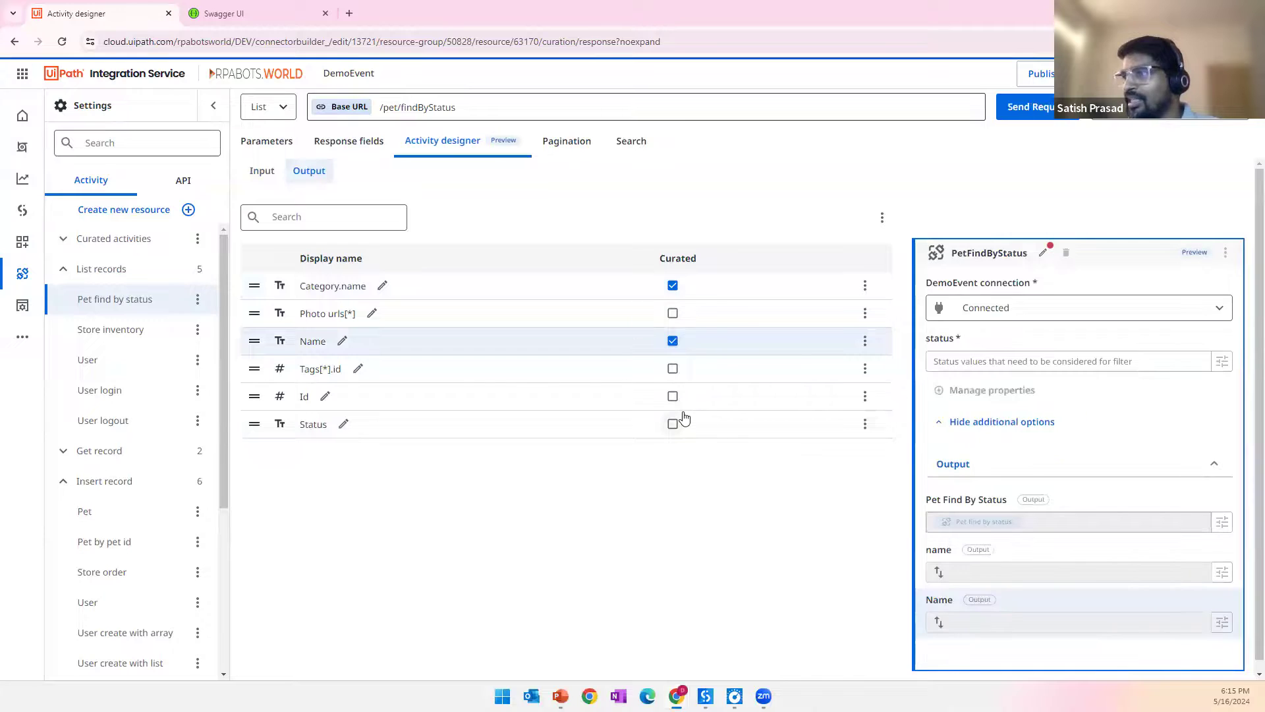
{"action": "left_click", "coordinate": [675, 425]}
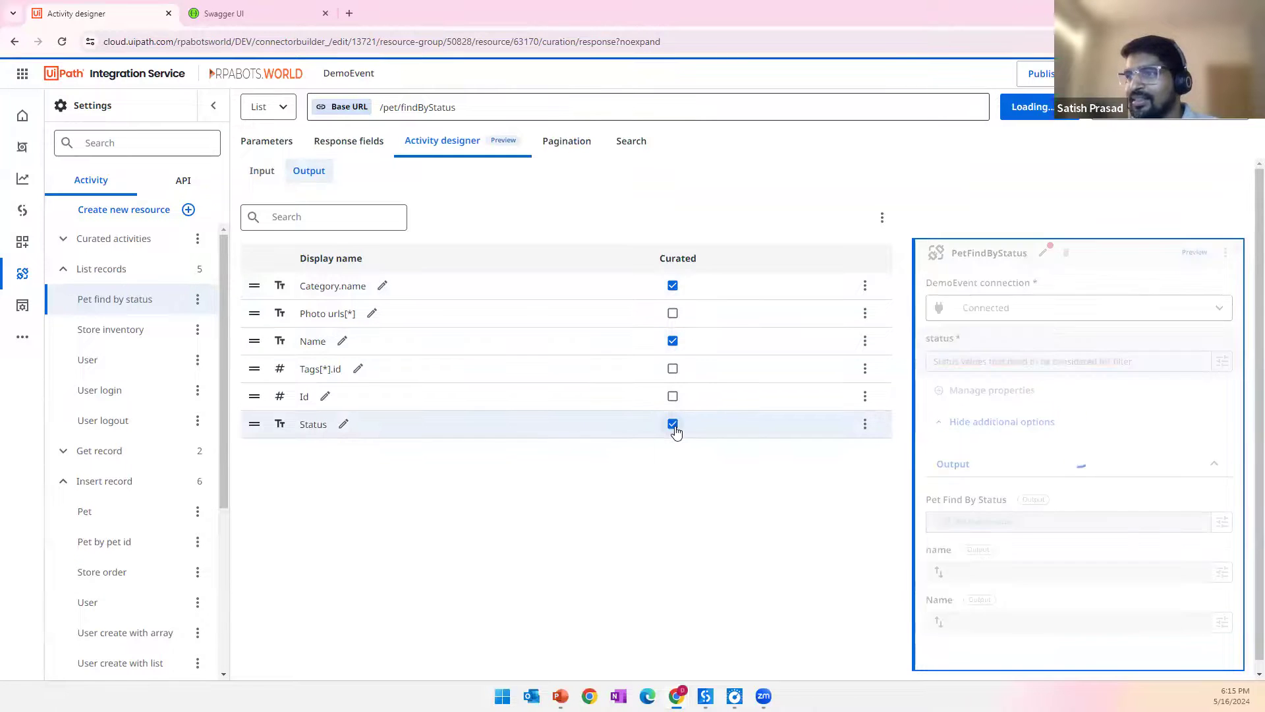
{"action": "scroll", "coordinate": [1124, 562], "scroll_direction": "down", "scroll_amount": 1}
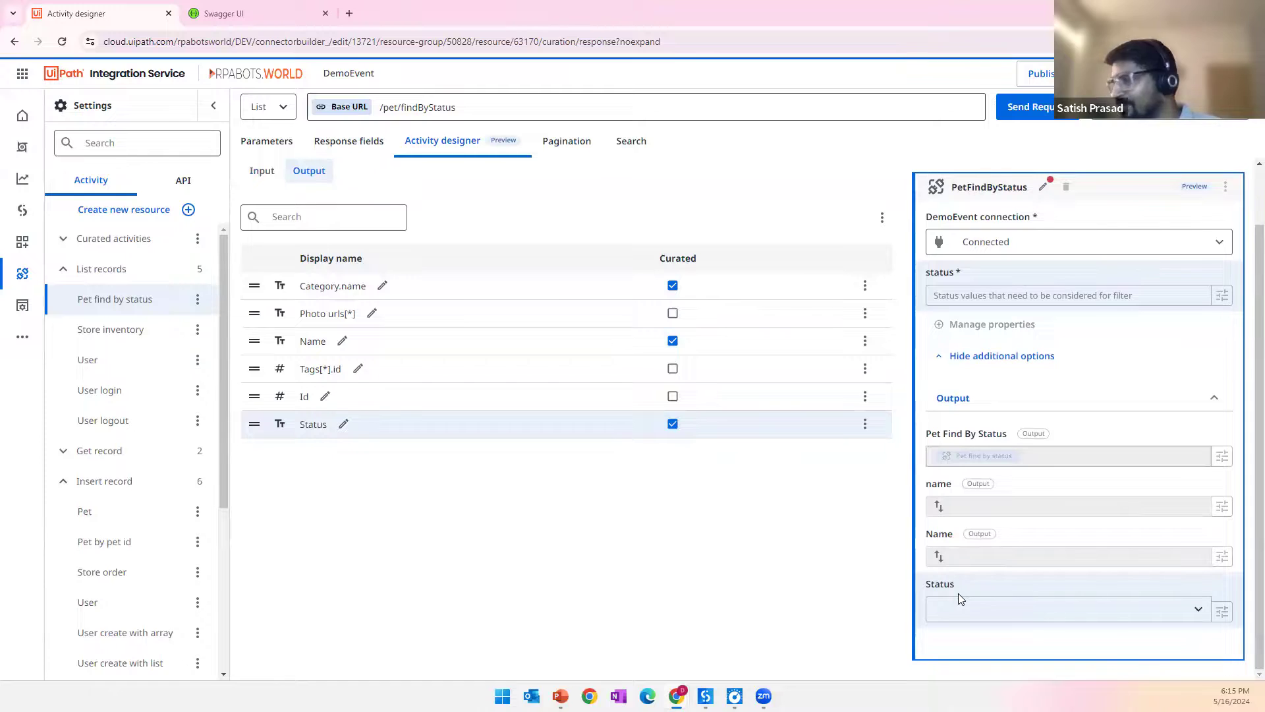
{"action": "scroll", "coordinate": [958, 593], "scroll_direction": "up", "scroll_amount": 1}
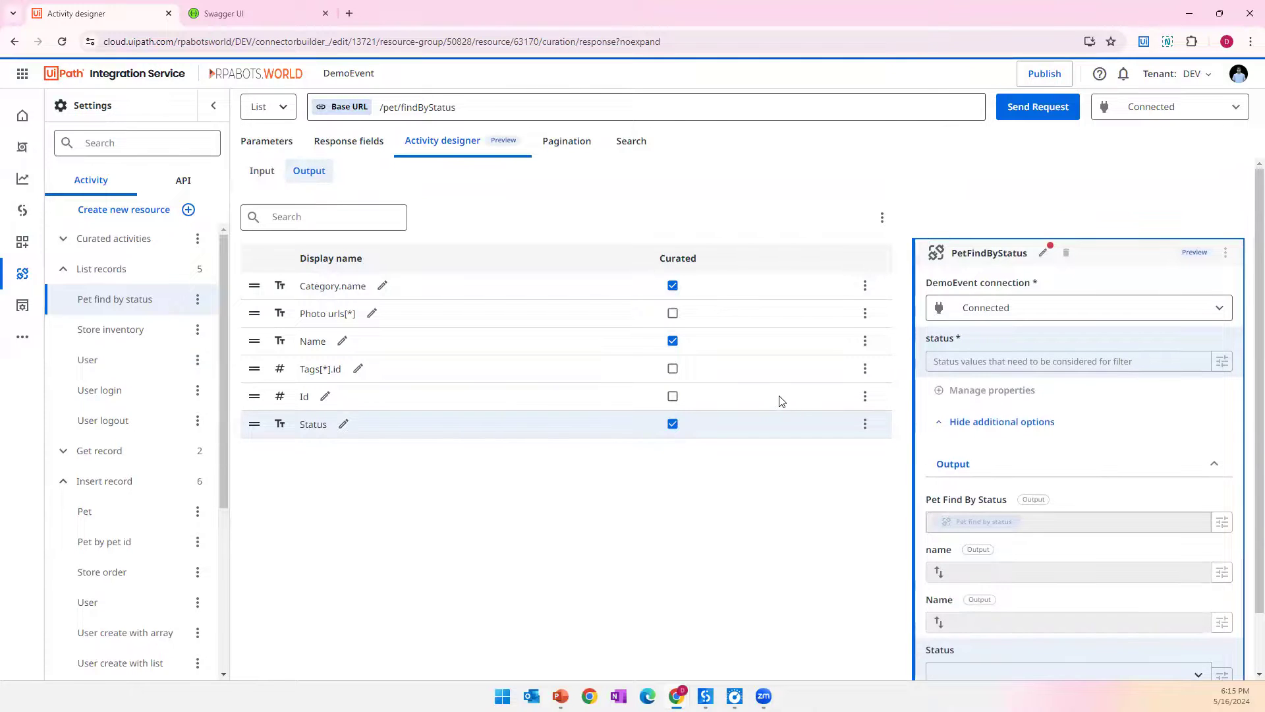
Step: Review the input and output fields of PetFindByStatus, and publish the DemoEvent connector with its existing description
{"action": "left_click", "coordinate": [262, 171]}
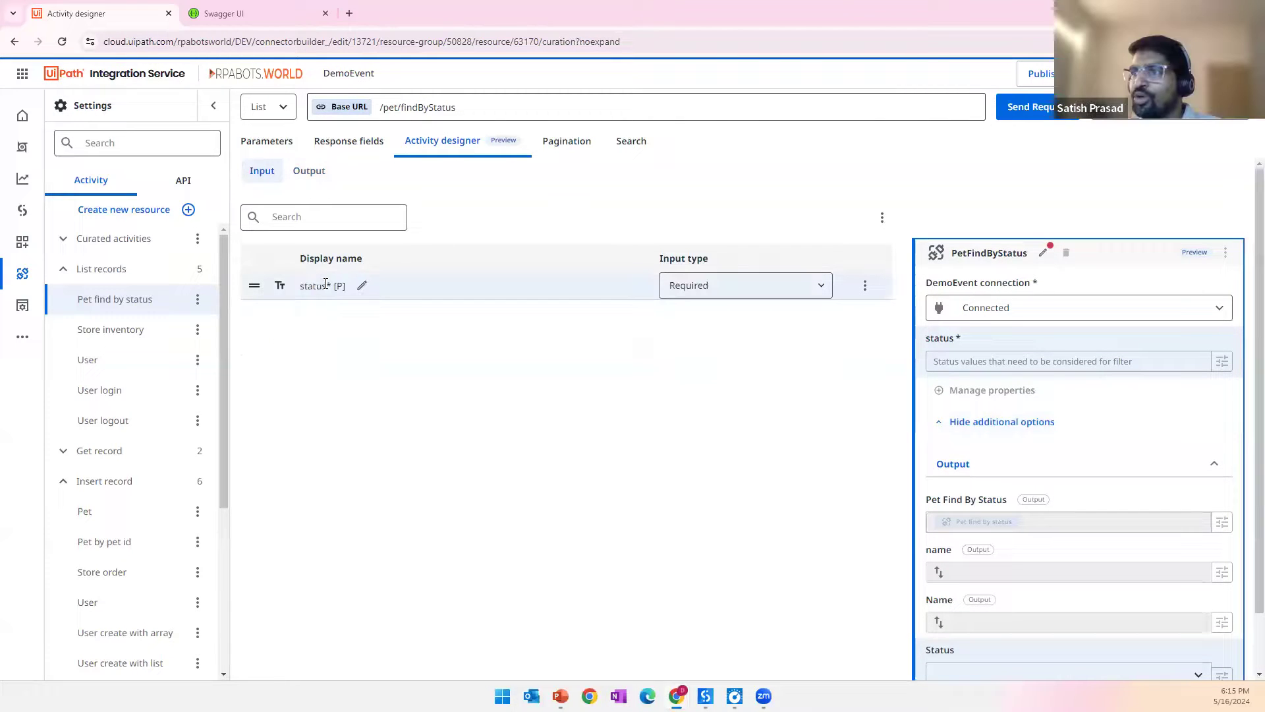
{"action": "left_click", "coordinate": [309, 170]}
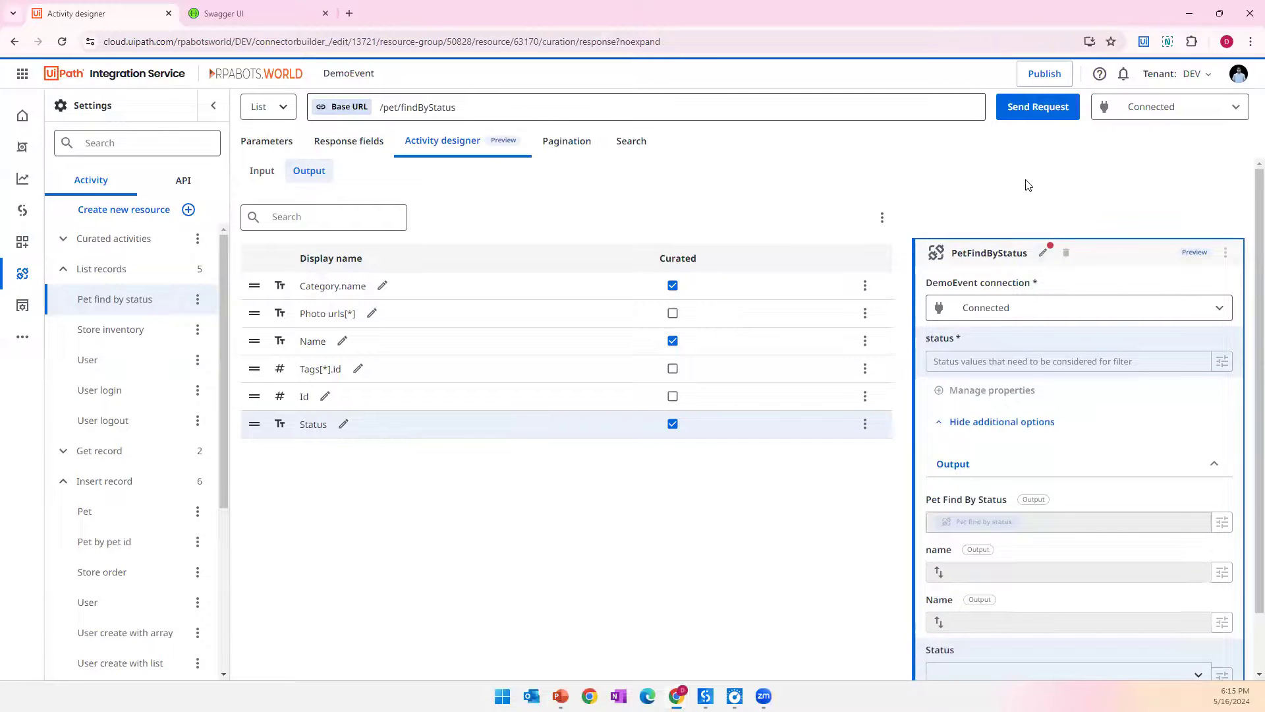
{"action": "left_click", "coordinate": [1045, 74]}
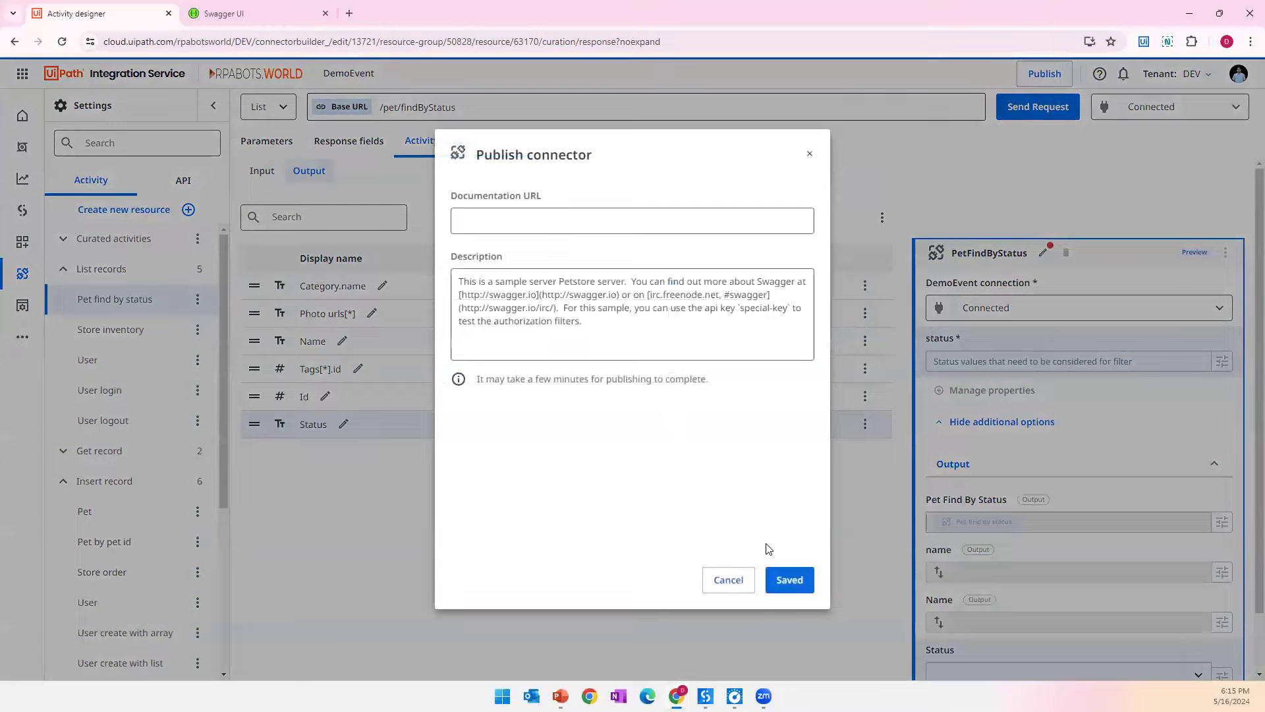
{"action": "left_click", "coordinate": [784, 580]}
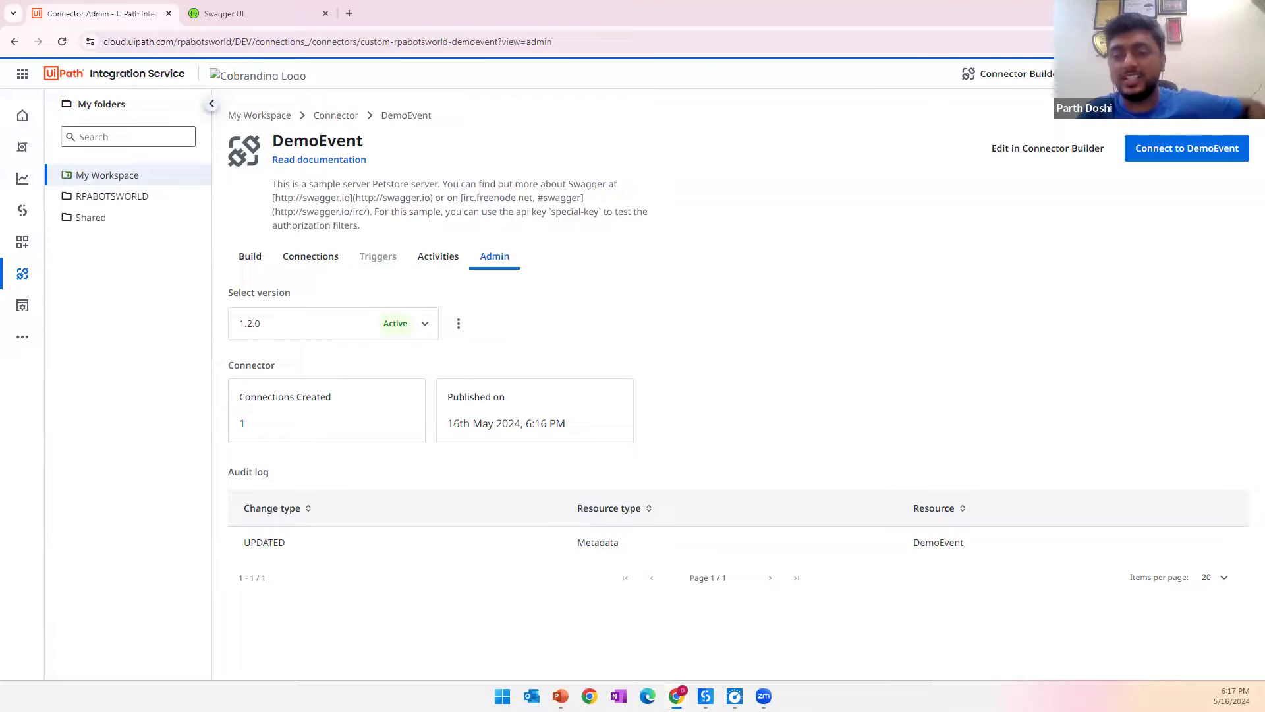
Step: Open the organization's licenses in Administration and examine the consumables allowance for Integration Service API calls
{"action": "left_click", "coordinate": [25, 313]}
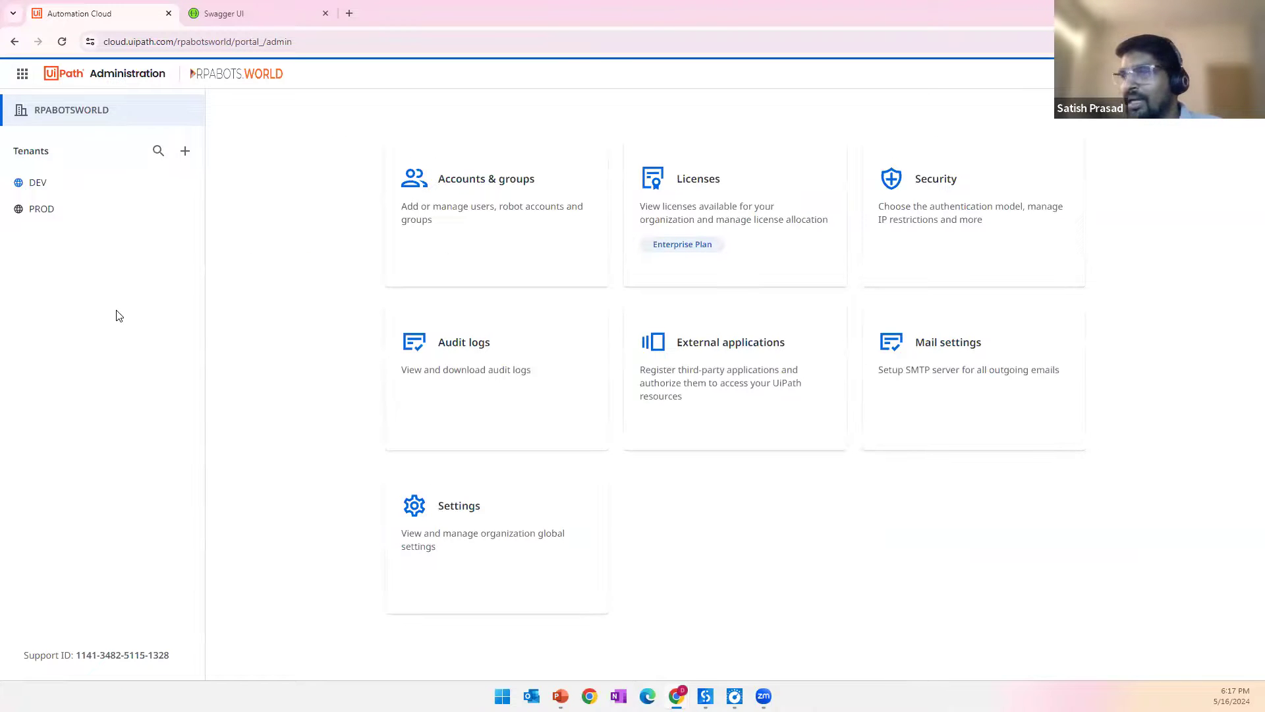
{"action": "left_click", "coordinate": [701, 196]}
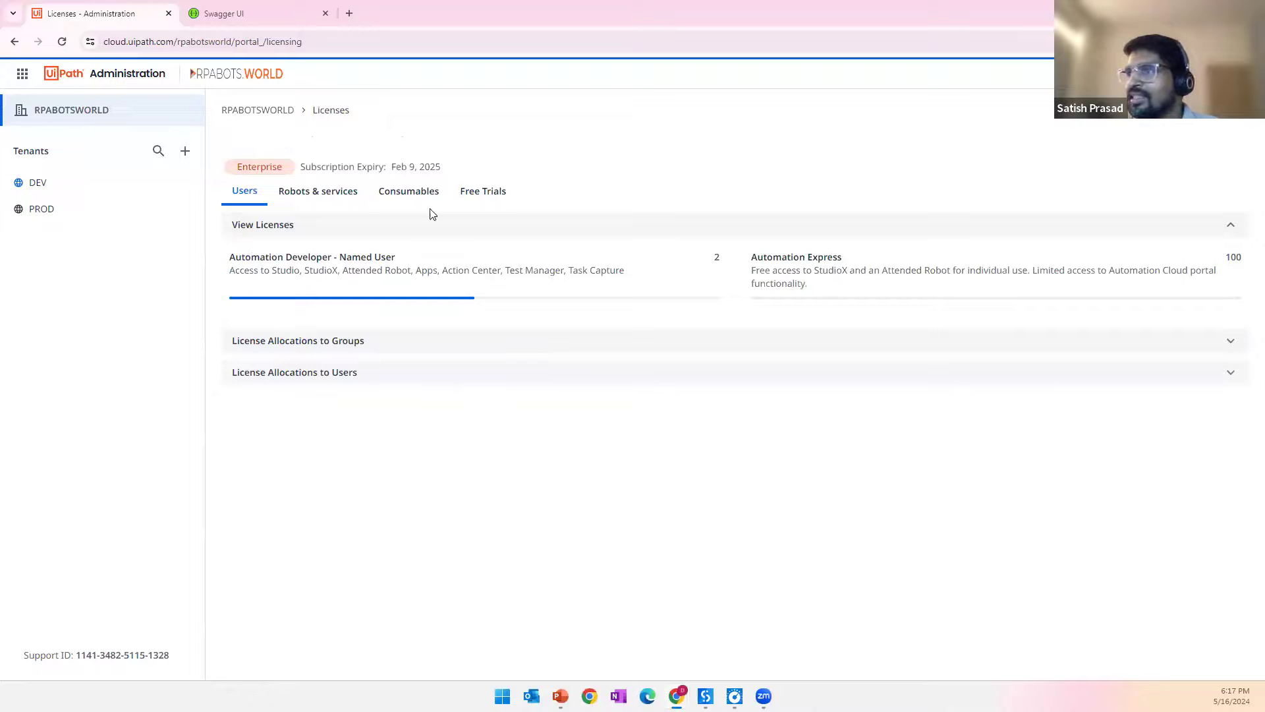
{"action": "left_click", "coordinate": [418, 194]}
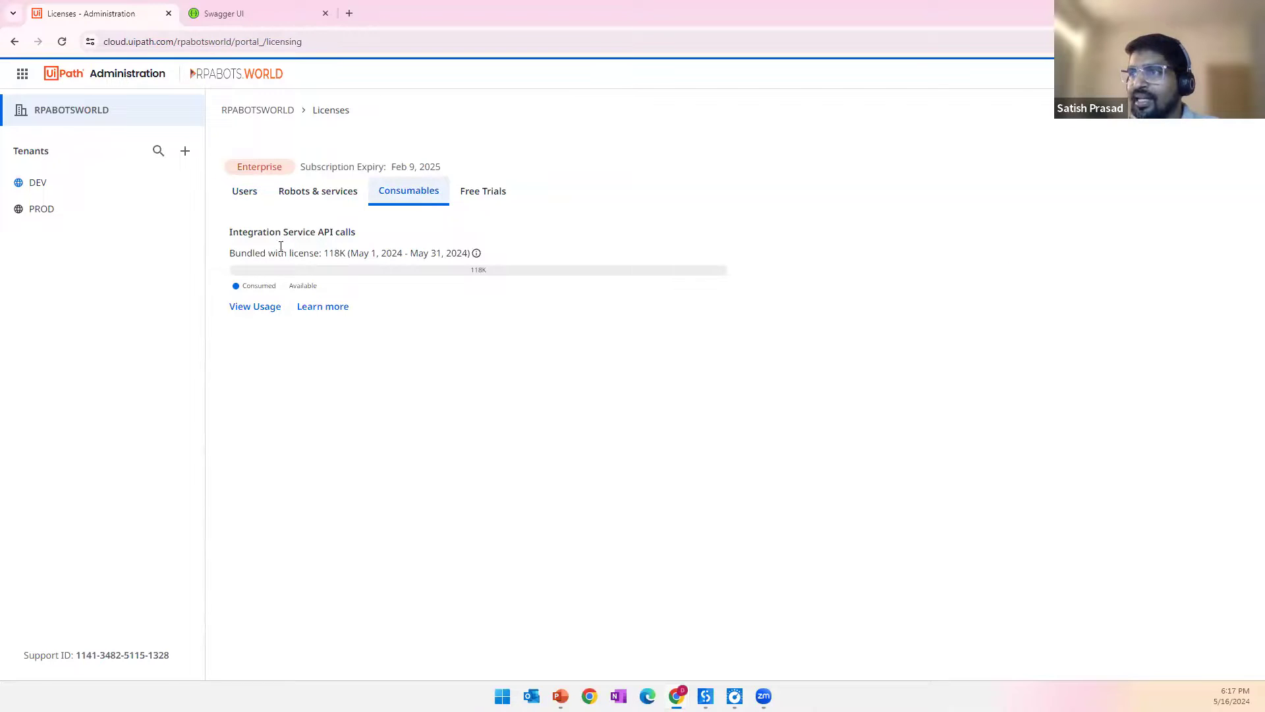
{"action": "double_click", "coordinate": [333, 253]}
{"action": "left_click", "coordinate": [440, 371]}
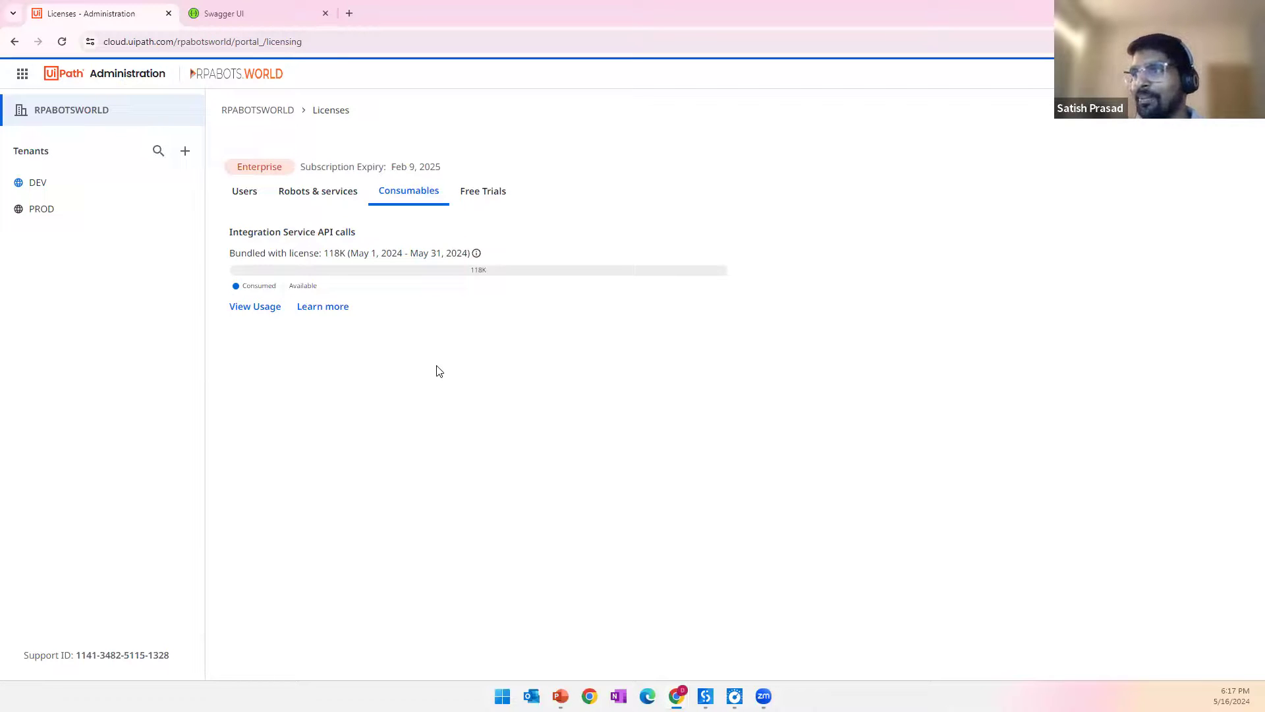
Step: Display the monthly license usage chart for Integration Service API calls and examine it
{"action": "mouse_move", "coordinate": [476, 255]}
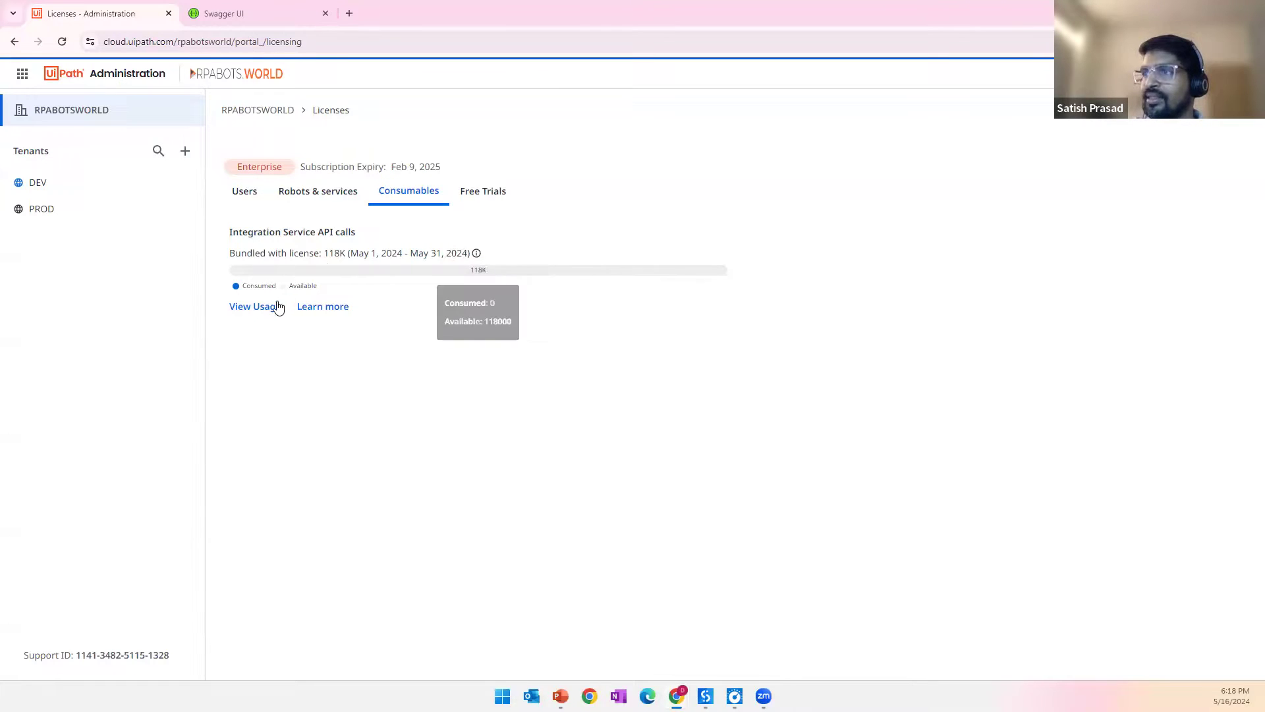
{"action": "left_click", "coordinate": [255, 309]}
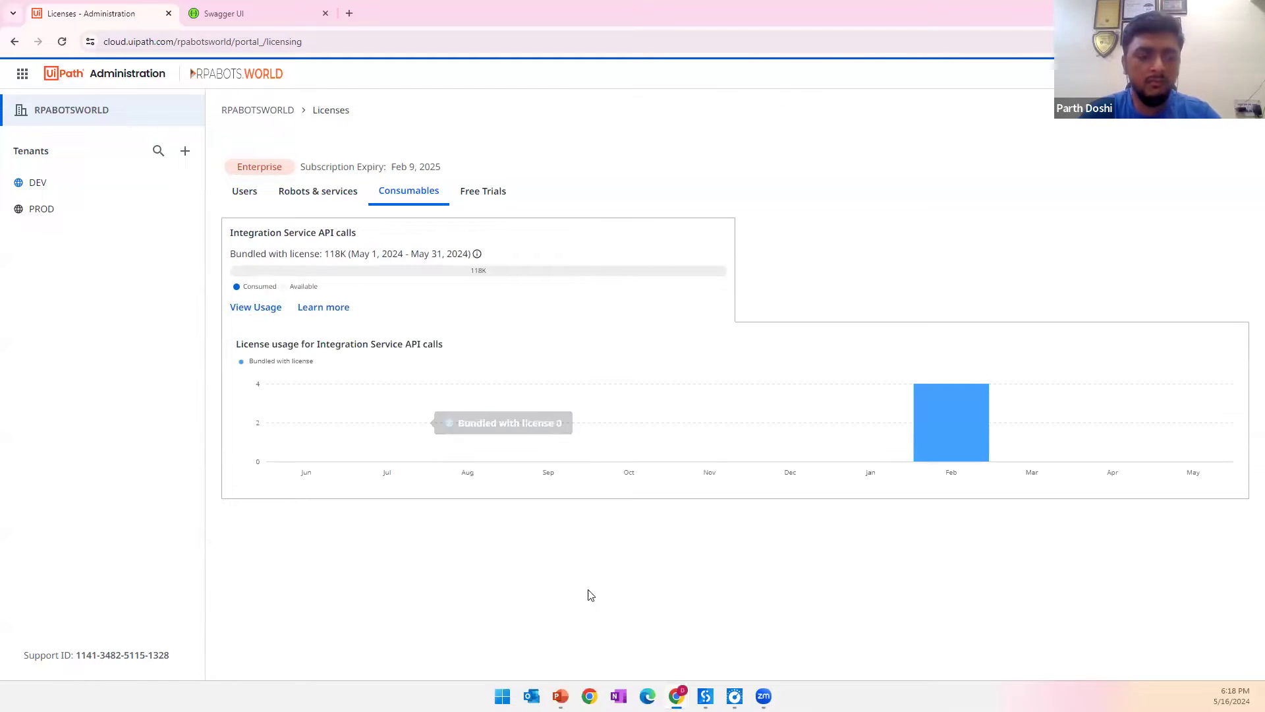
{"action": "mouse_move", "coordinate": [995, 447]}
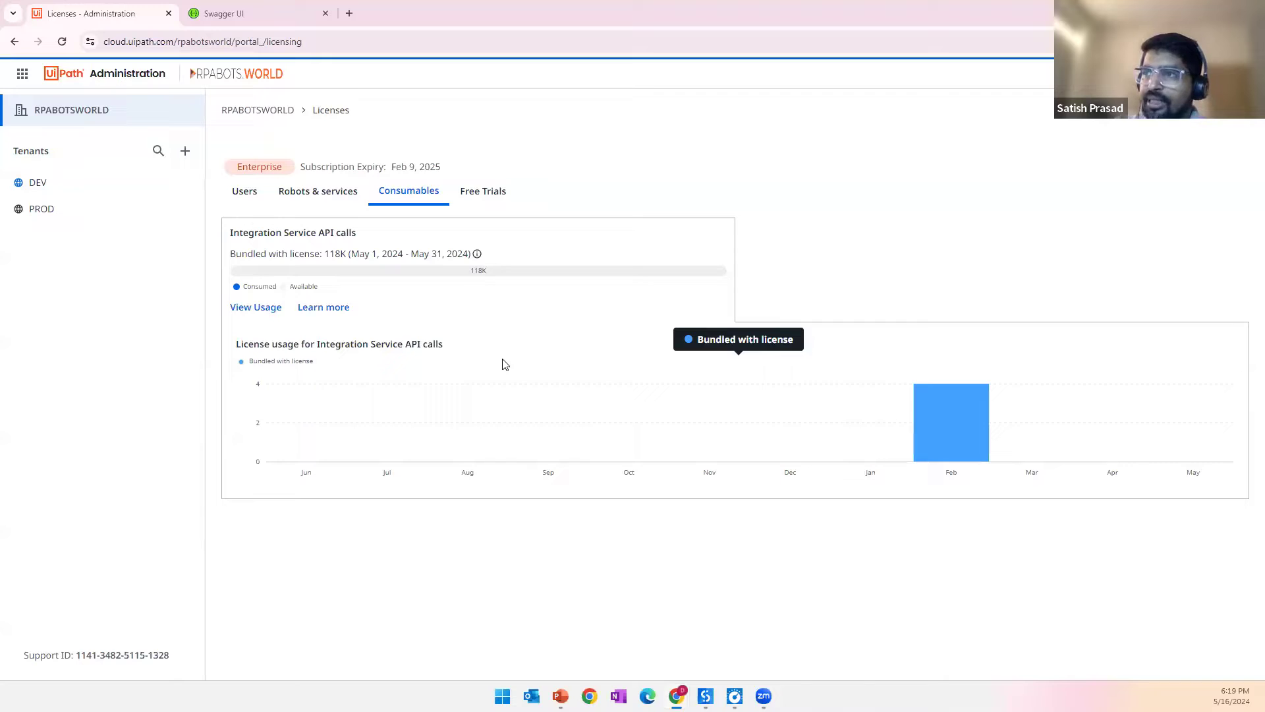
{"action": "mouse_move", "coordinate": [479, 256]}
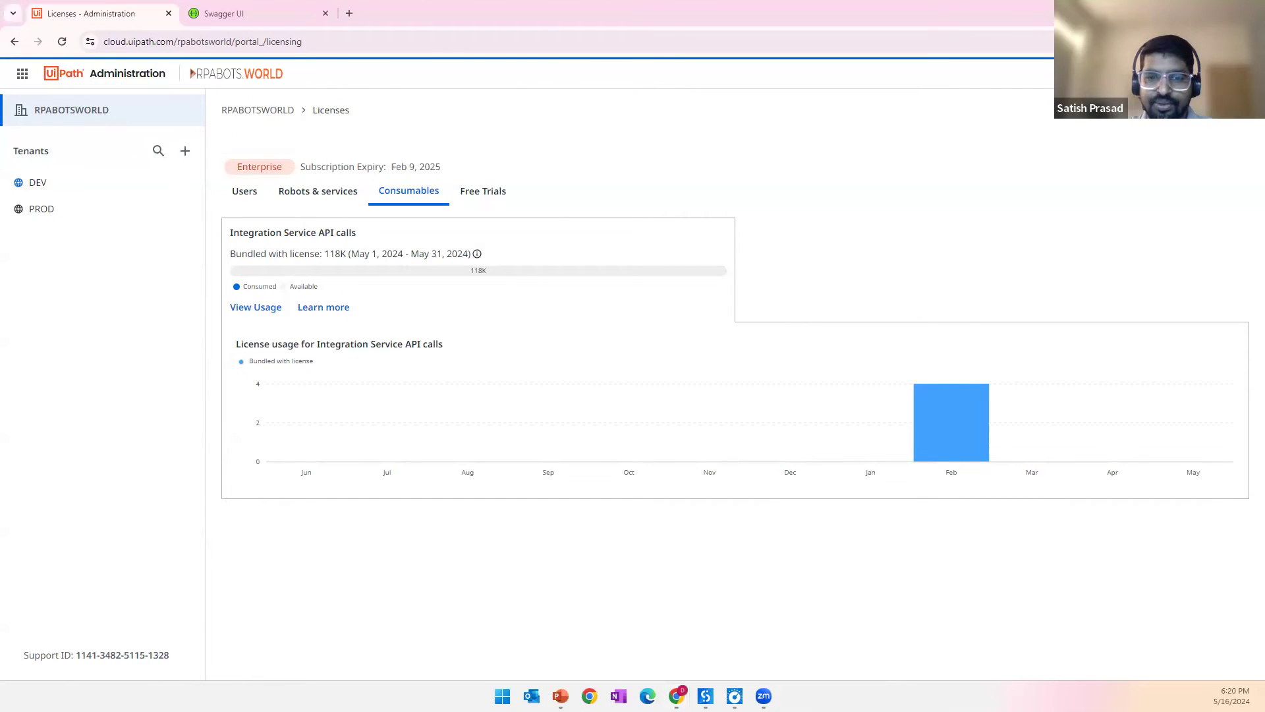
{"action": "key", "text": "alt+Tab"}
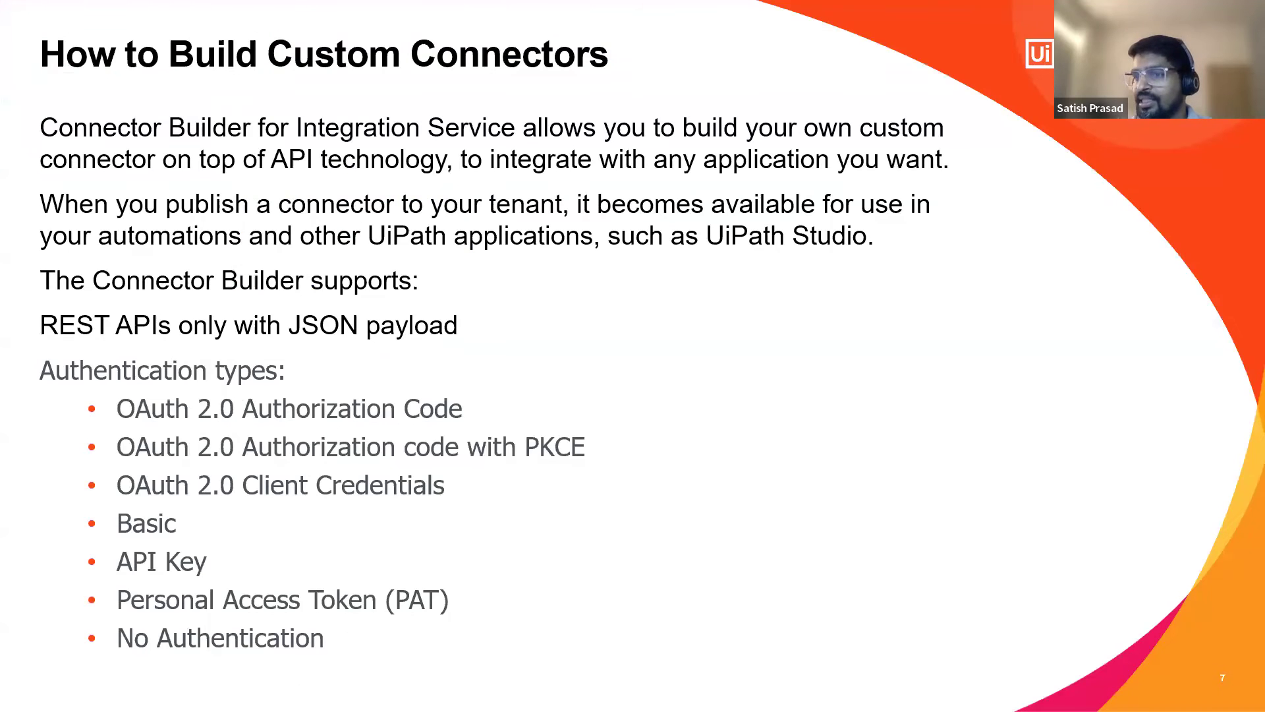
{"action": "key", "text": "Right"}
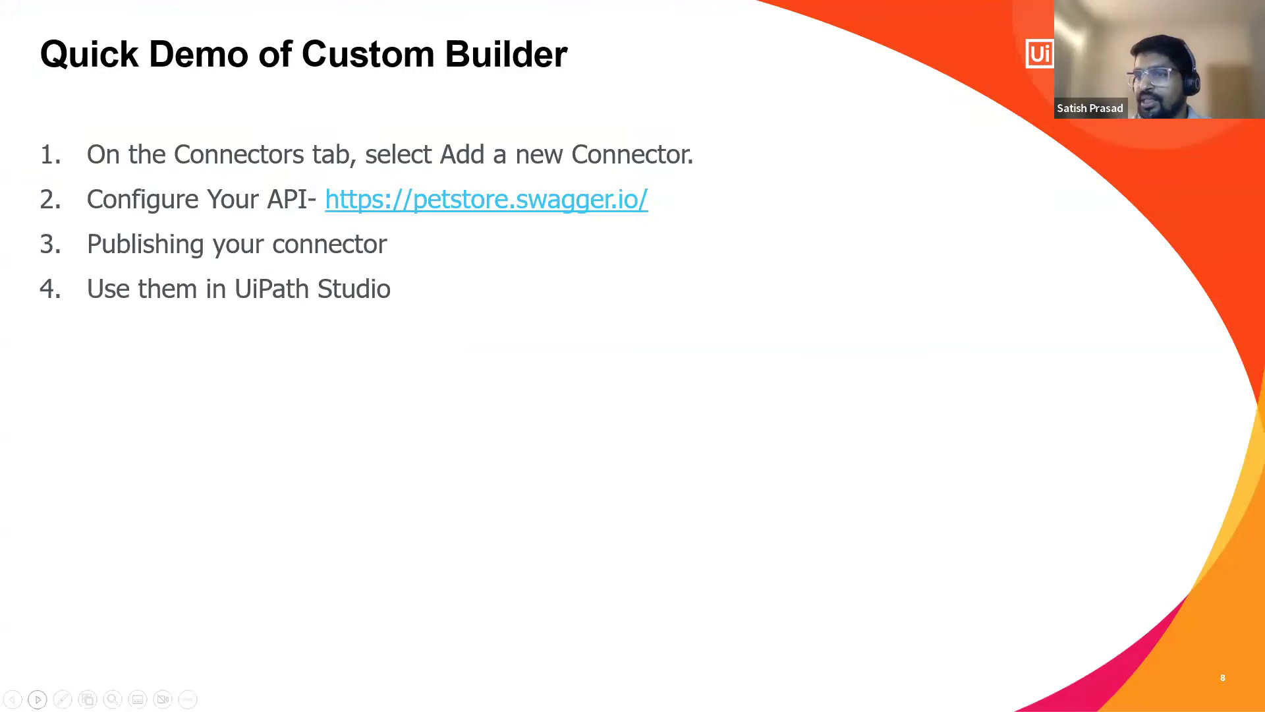
{"action": "key", "text": "Right"}
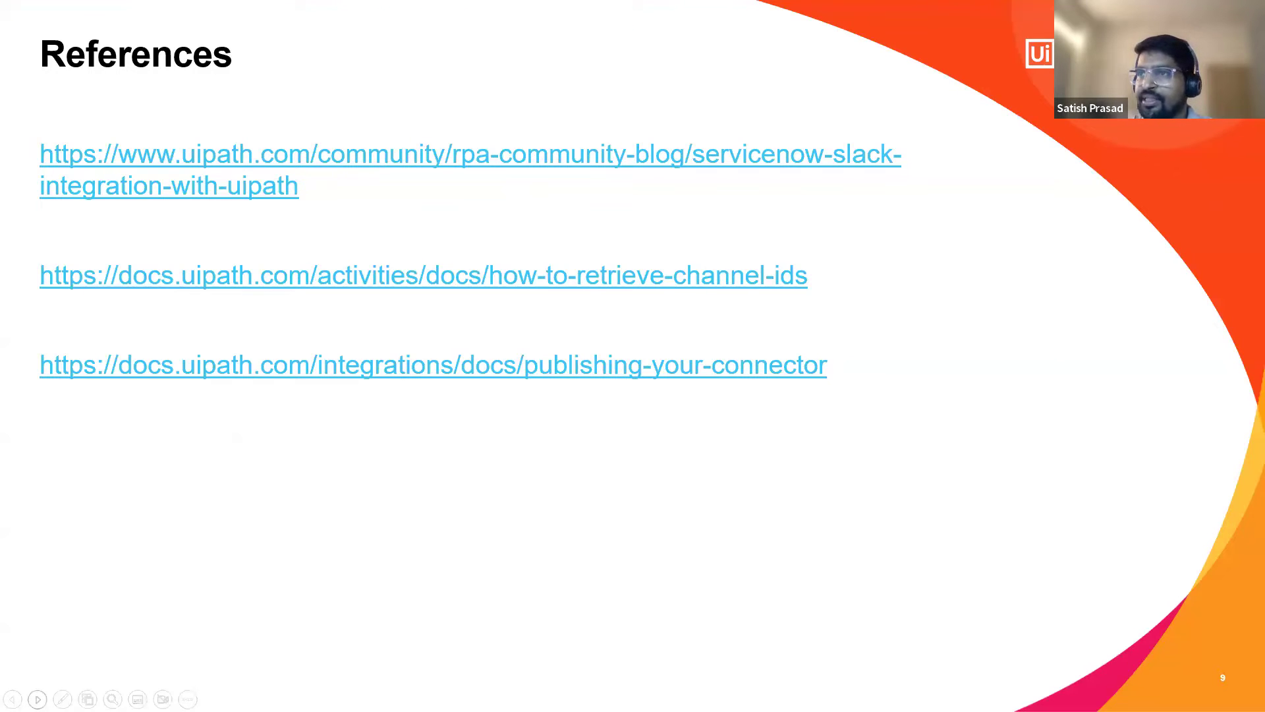
{"action": "left_click", "coordinate": [37, 699]}
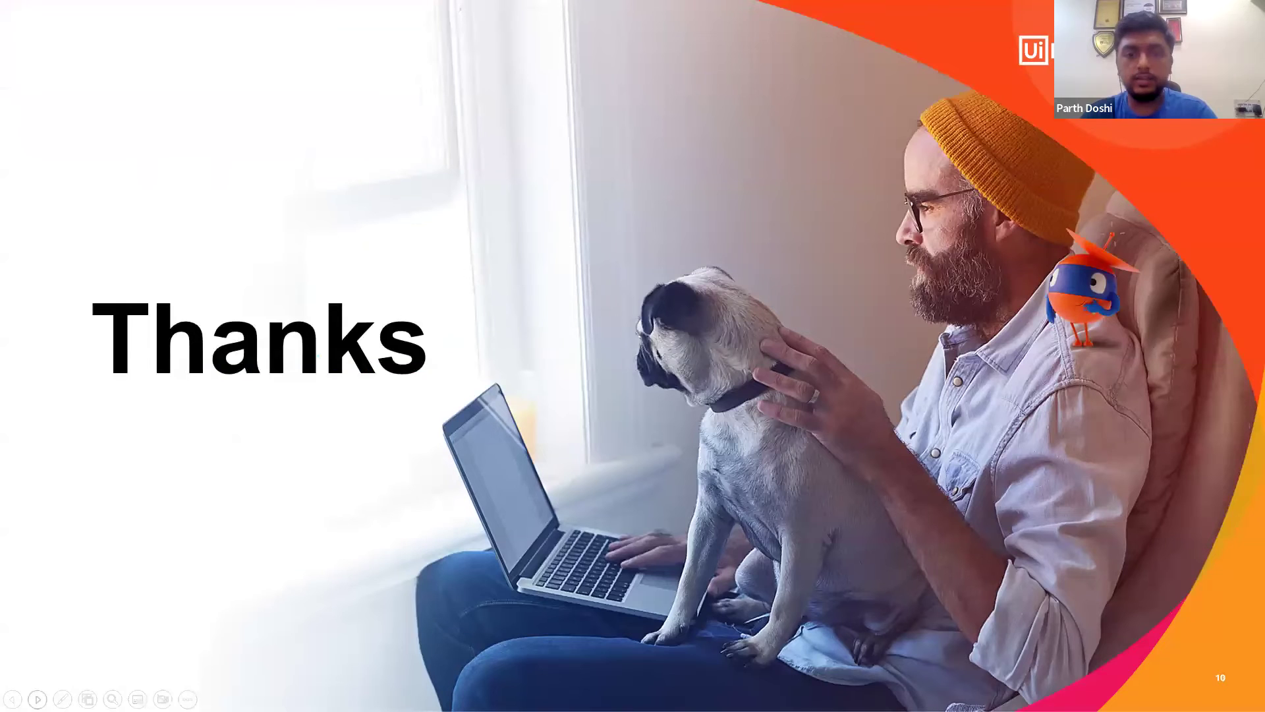